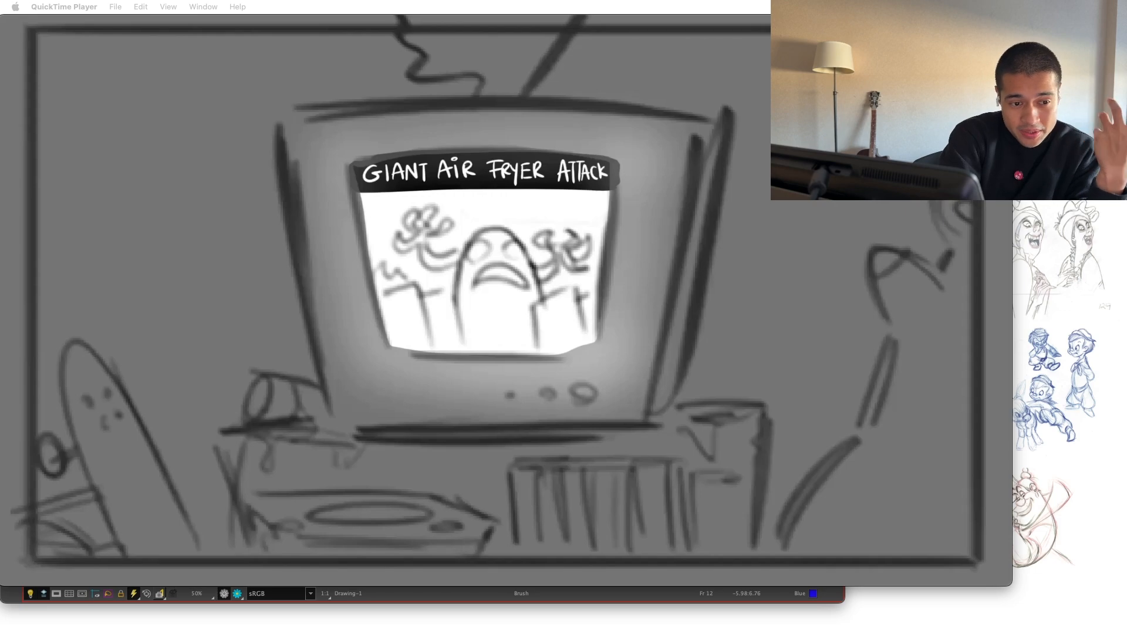
Step: Scrub through Chihuahua Animatic V01.mp4 from the start, past 01:16 and 02:07, to review the robot attack sequence
left_click(531, 166)
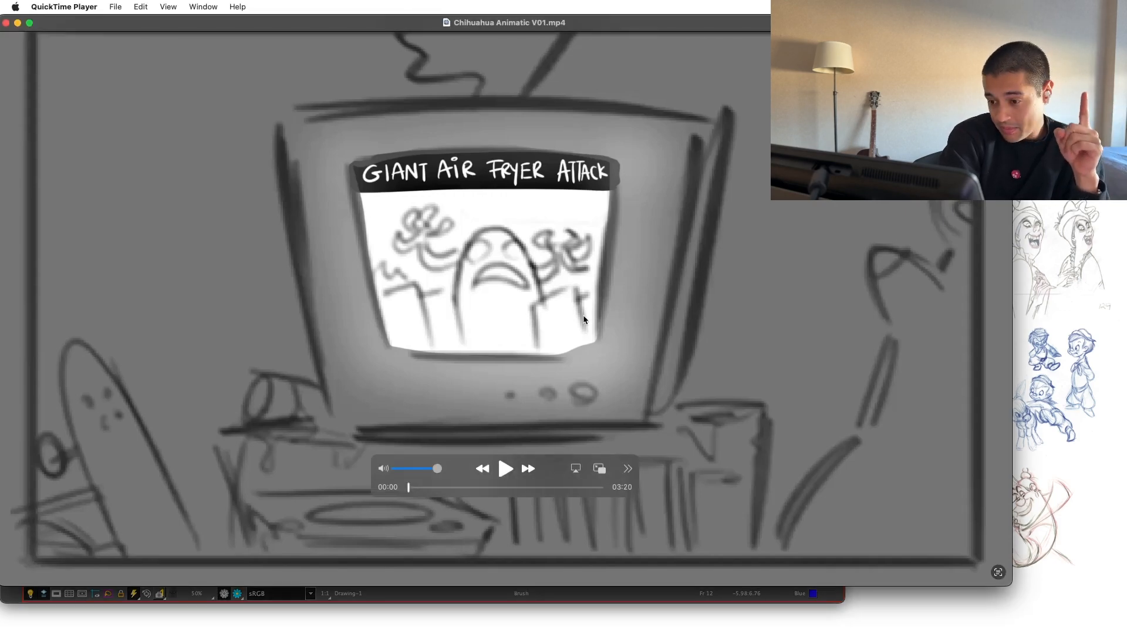
scroll(584, 319, "right", 10)
scroll(584, 320, "right", 5)
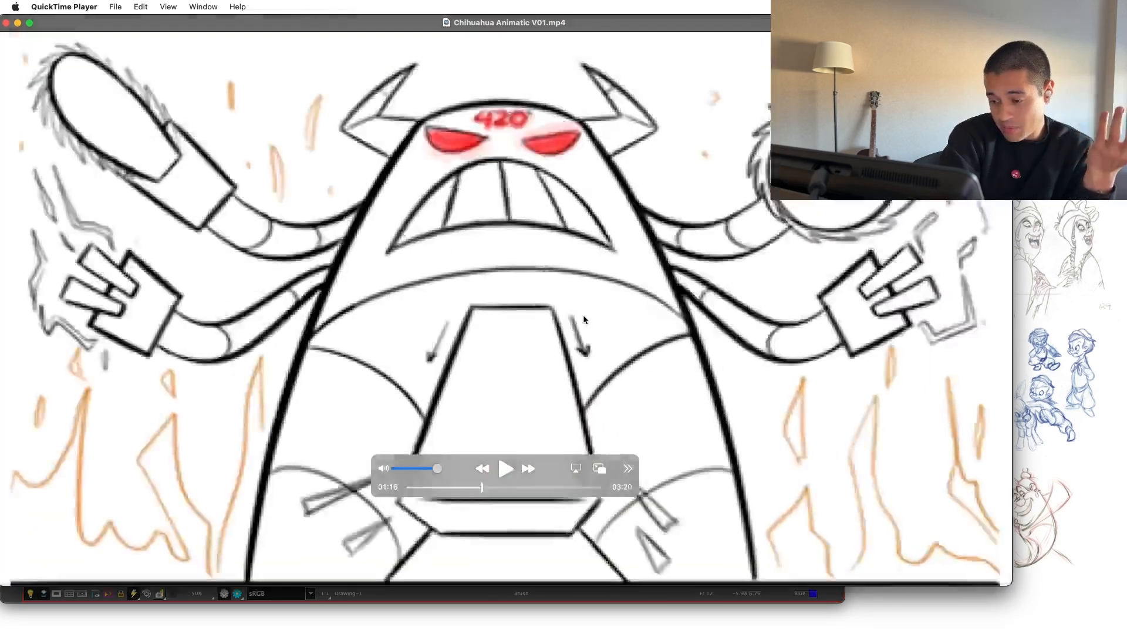
scroll(583, 319, "right", 4)
scroll(583, 319, "right", 4)
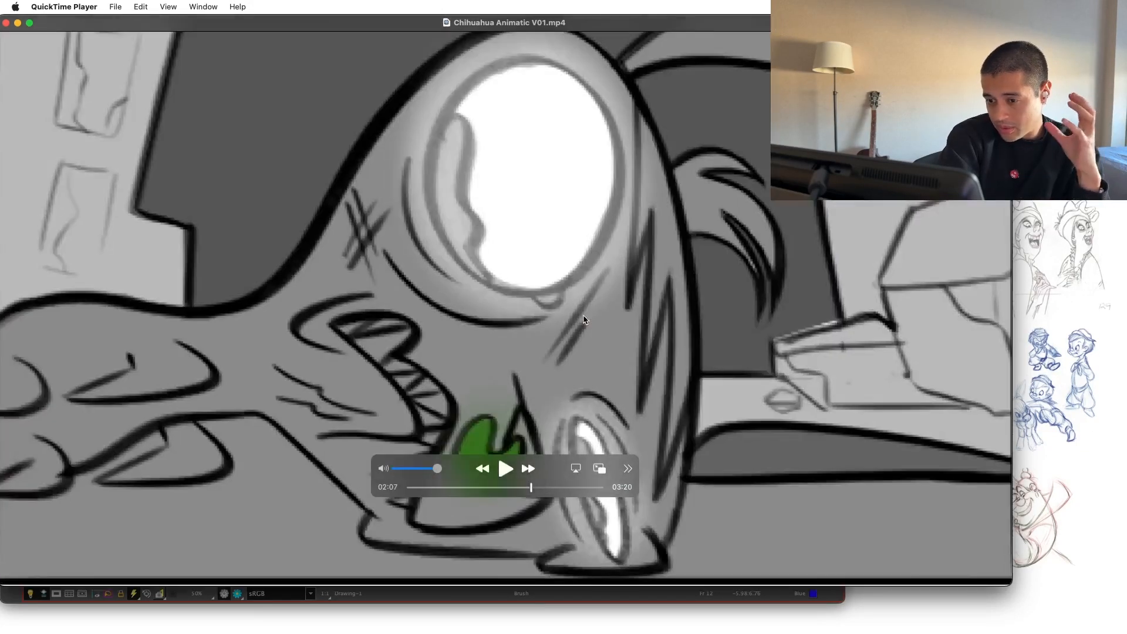
scroll(583, 320, "right", 4)
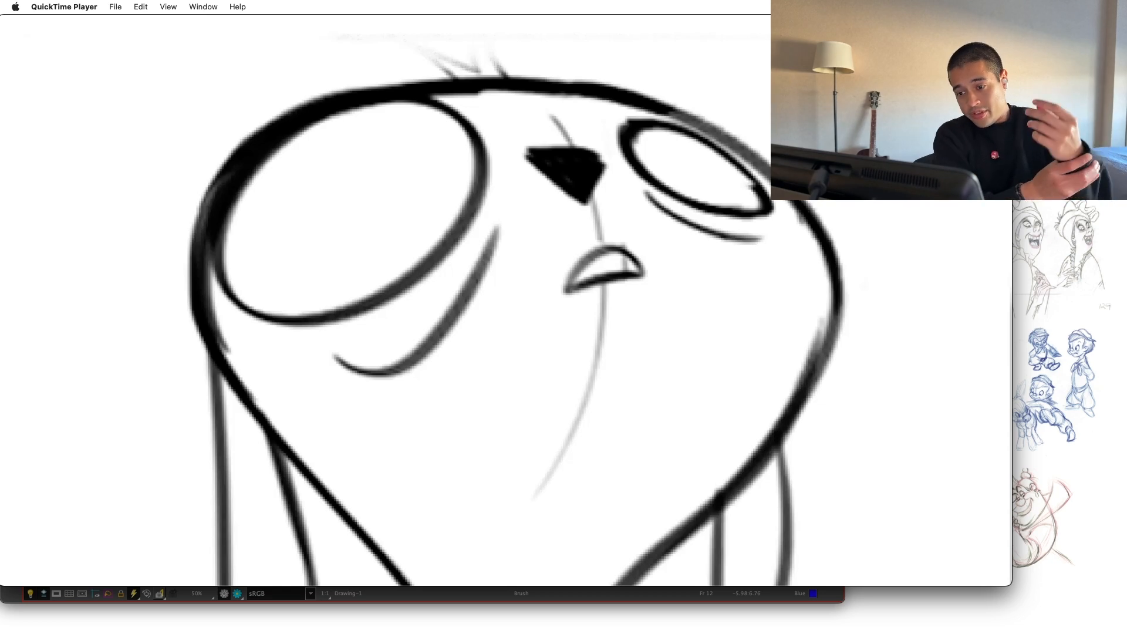
Step: Examine the animatic shots between about 02:14 and 02:18, comparing the giant robot with the chihuahua close-up
scroll(505, 309, "right", 2)
scroll(505, 308, "left", 2)
scroll(505, 308, "left", 3)
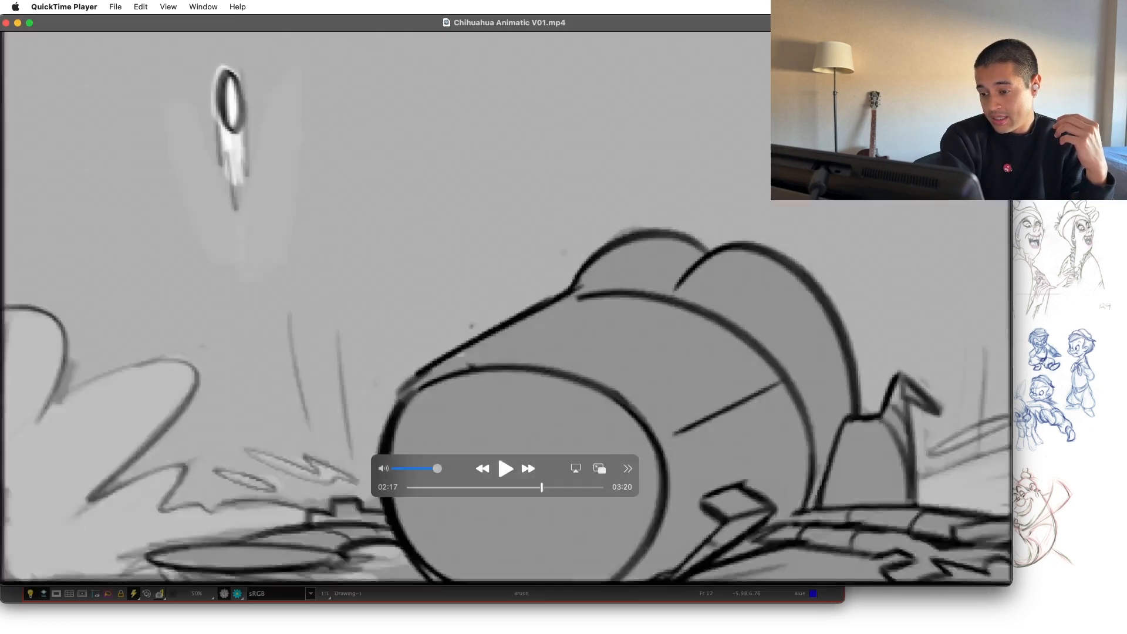
scroll(505, 308, "right", 2)
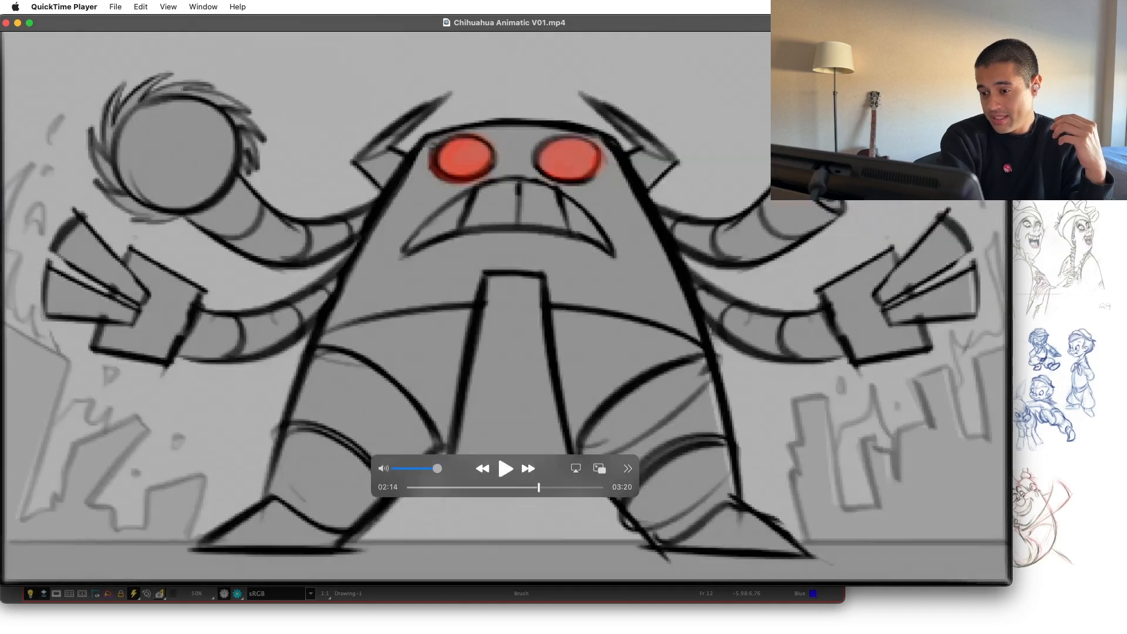
scroll(505, 308, "left", 2)
scroll(505, 308, "right", 3)
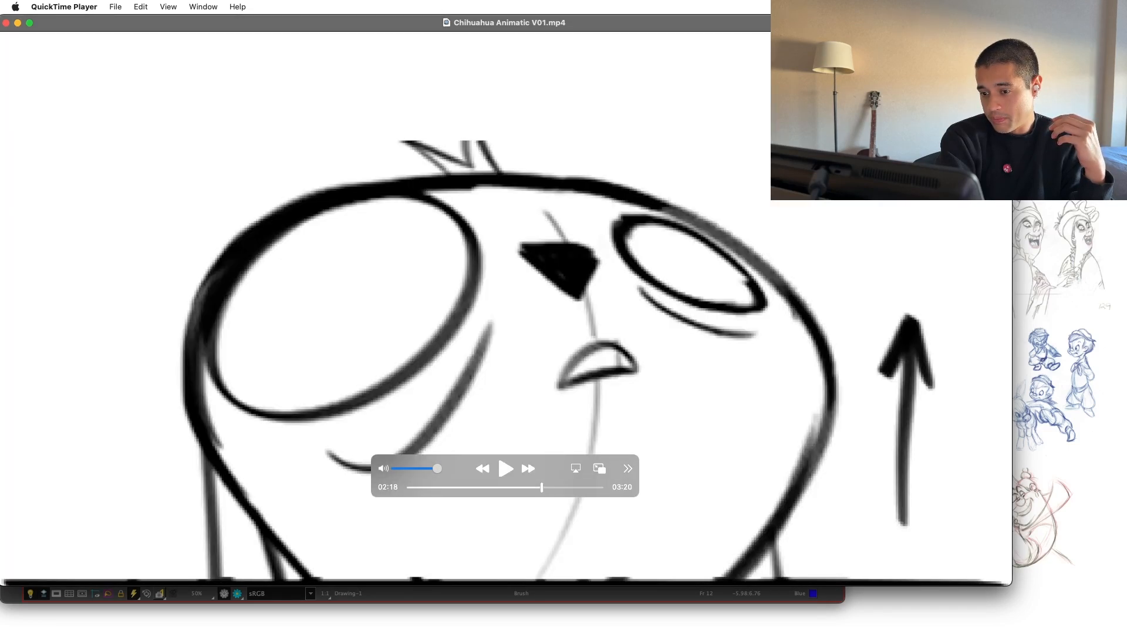
scroll(505, 308, "left", 1)
scroll(505, 309, "left", 3)
scroll(505, 309, "right", 2)
scroll(505, 309, "right", 3)
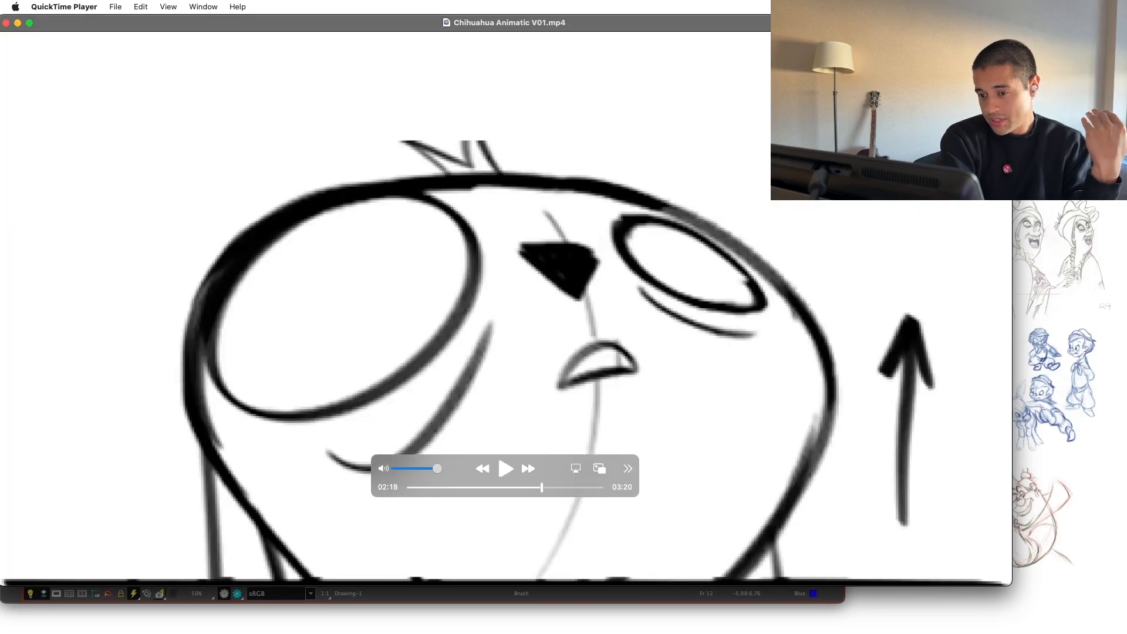
Step: Examine the fight shots between about 02:20 and 02:25, comparing the chihuahua's slide with the robot's poses
scroll(505, 308, "right", 4)
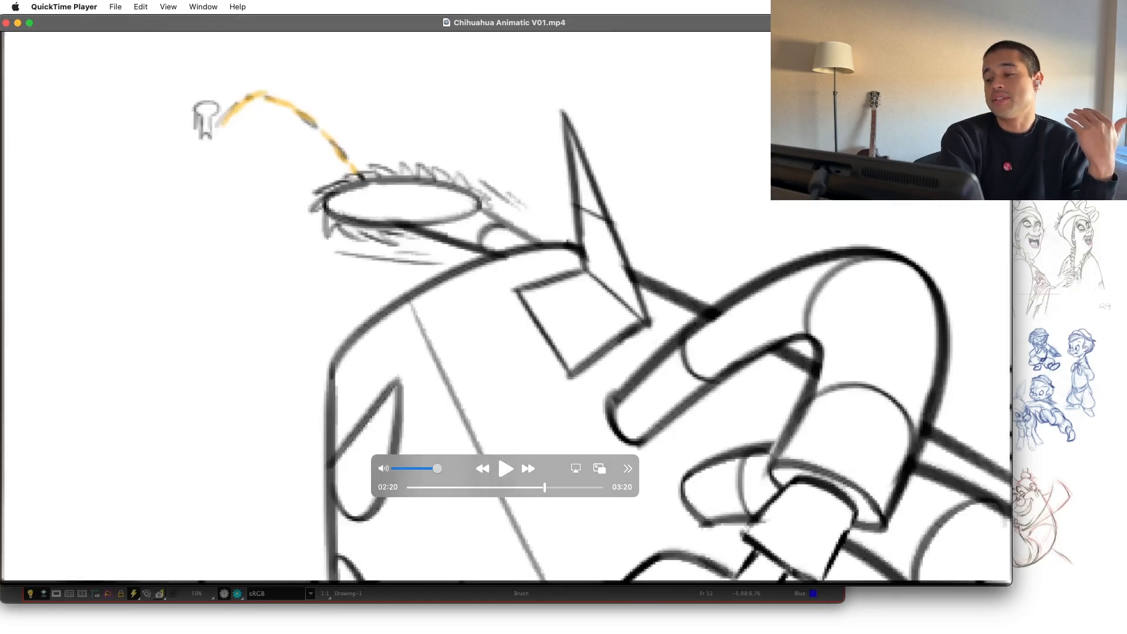
scroll(505, 308, "right", 2)
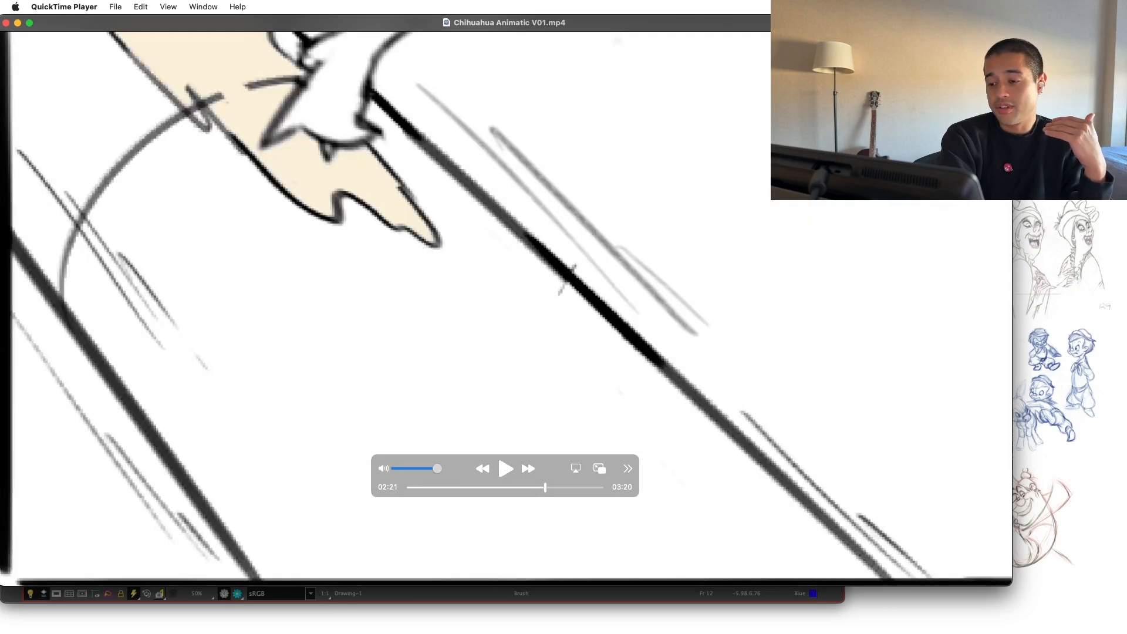
scroll(505, 308, "right", 3)
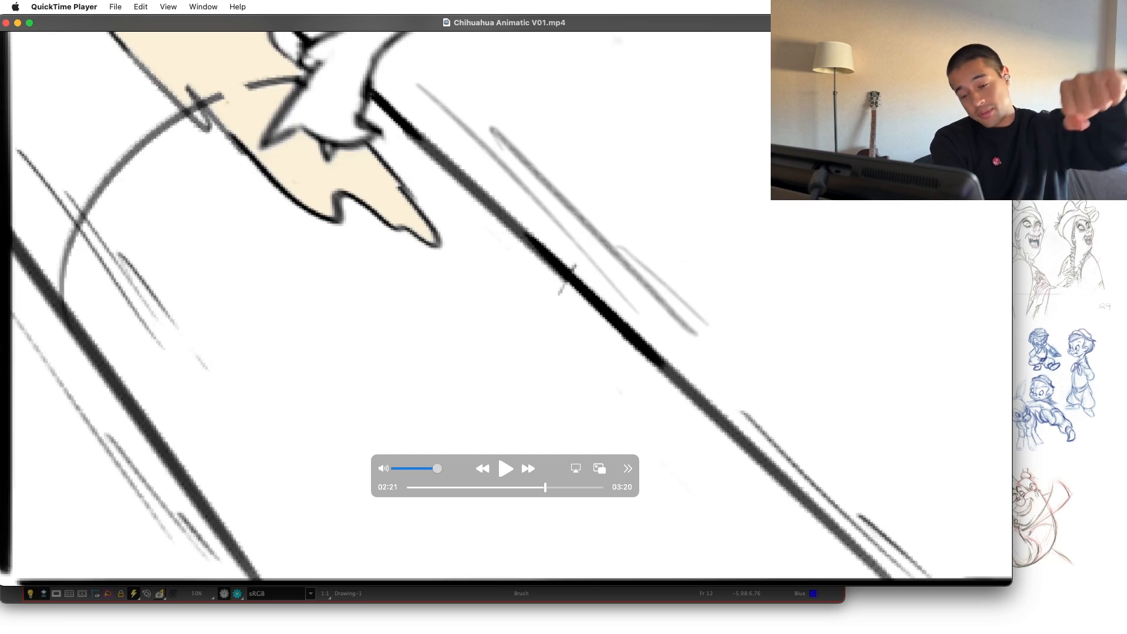
scroll(505, 309, "right", 2)
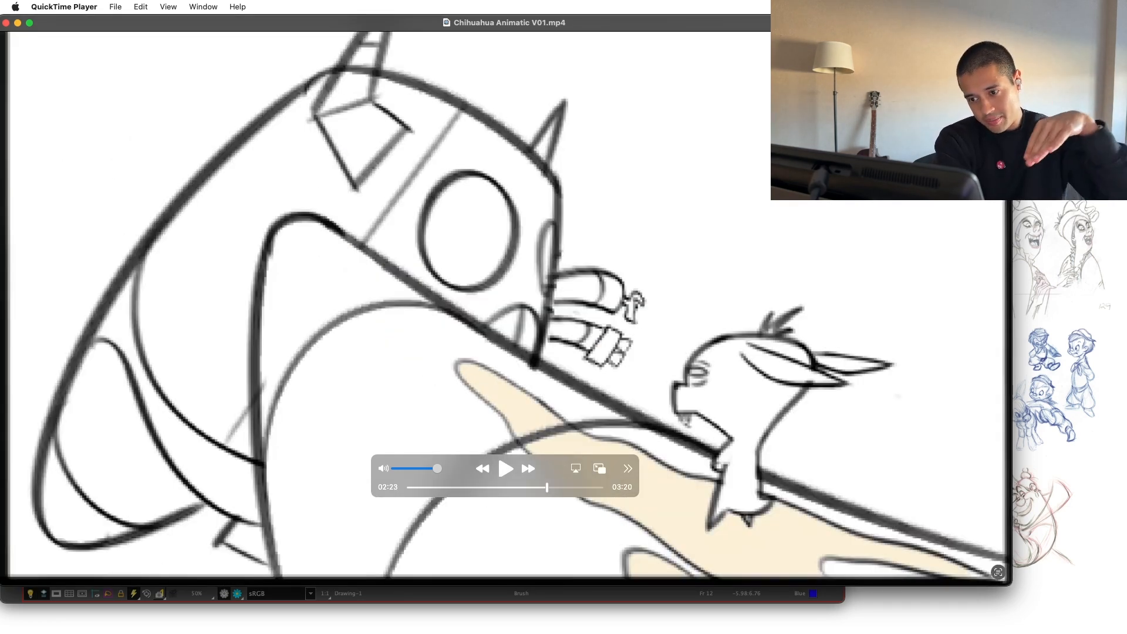
scroll(505, 309, "right", 6)
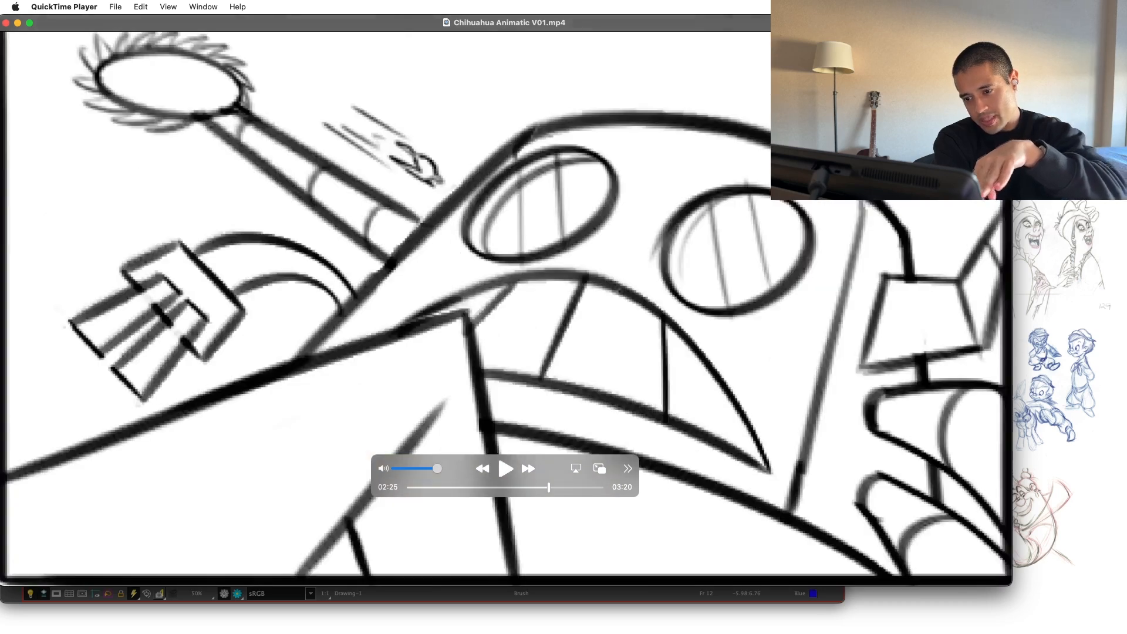
scroll(505, 308, "left", 4)
scroll(505, 308, "right", 4)
scroll(505, 308, "left", 5)
scroll(505, 308, "right", 4)
scroll(505, 308, "left", 4)
scroll(505, 309, "right", 4)
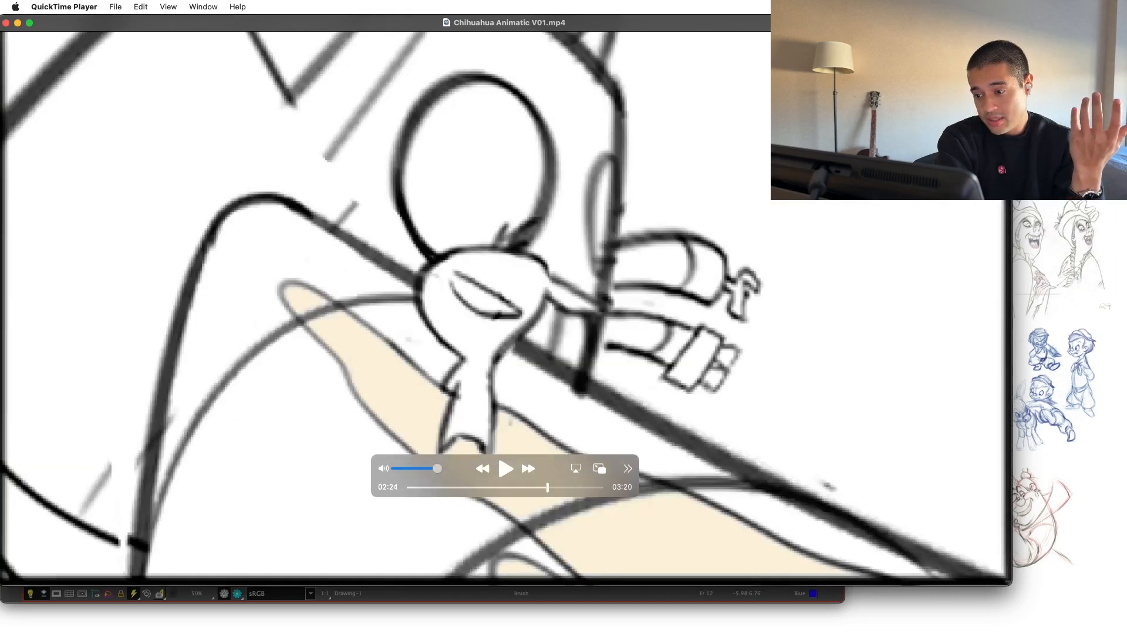
Step: Find the close-up of the sliding chihuahua at 02:22 in the animatic and capture that frame as a screenshot
scroll(505, 308, "left", 4)
scroll(505, 308, "right", 3)
scroll(505, 308, "left", 3)
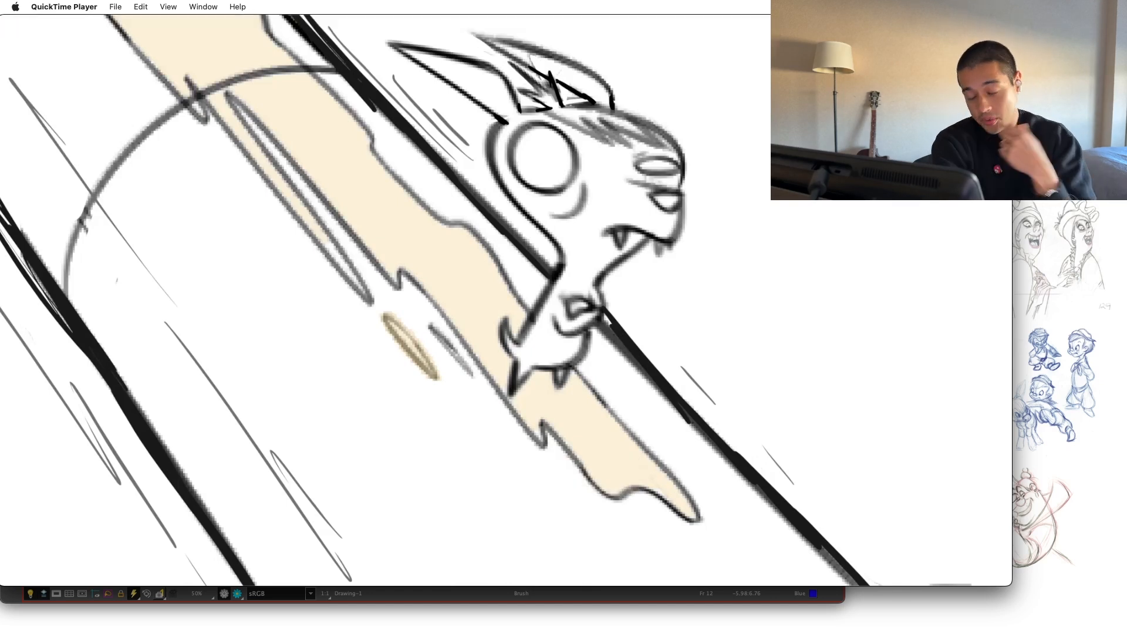
mouse_move(708, 276)
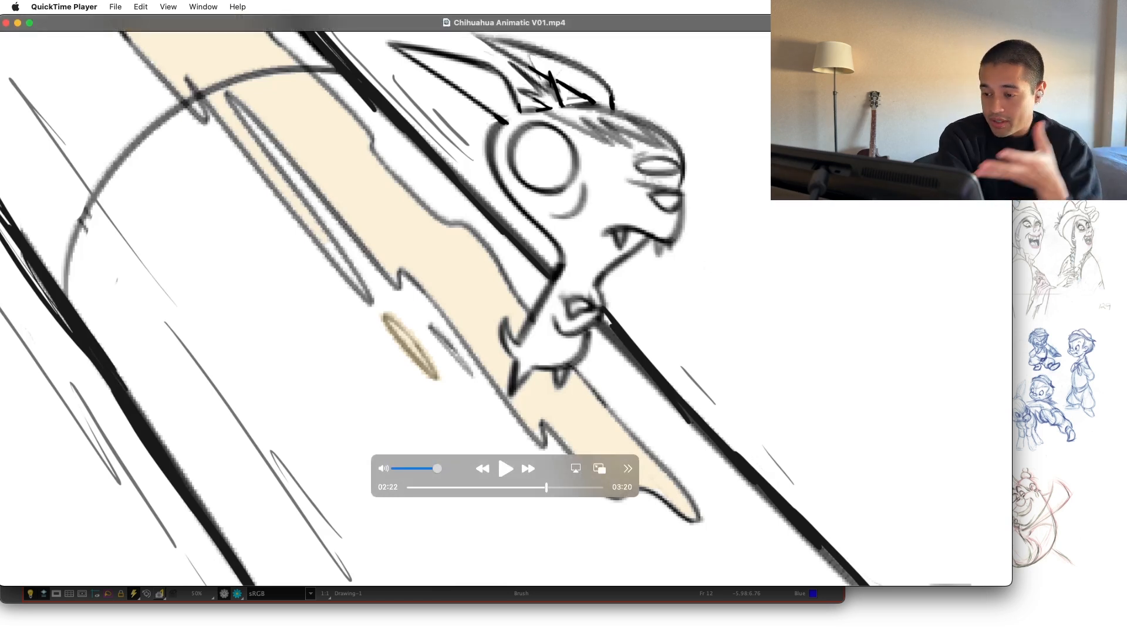
left_click_drag(749, 22, 723, 51)
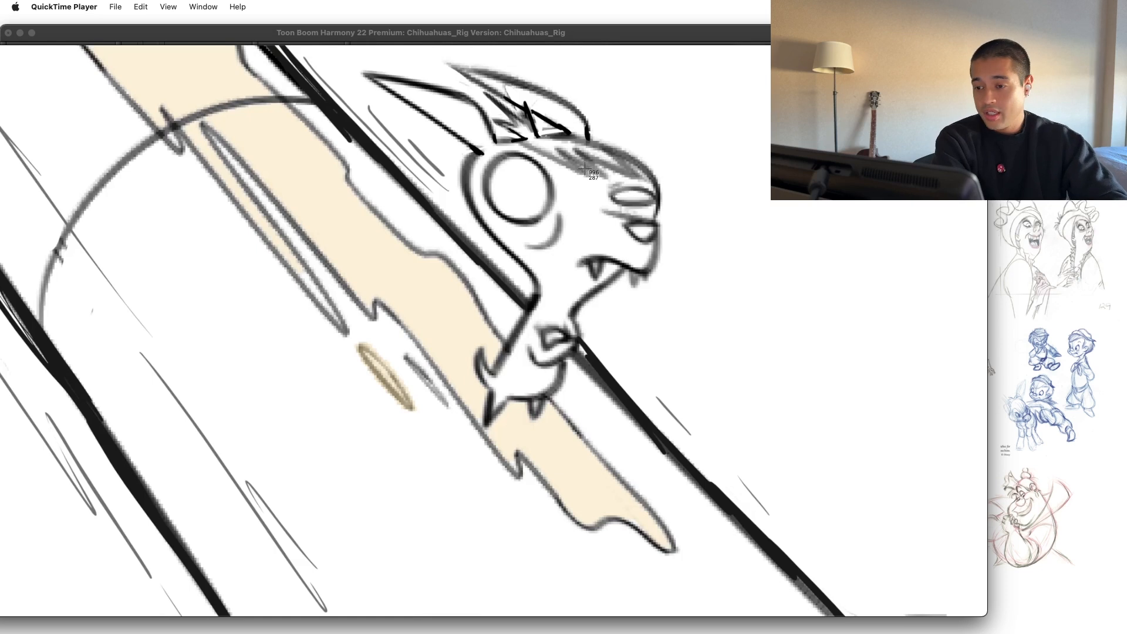
left_click_drag(329, 56, 702, 546)
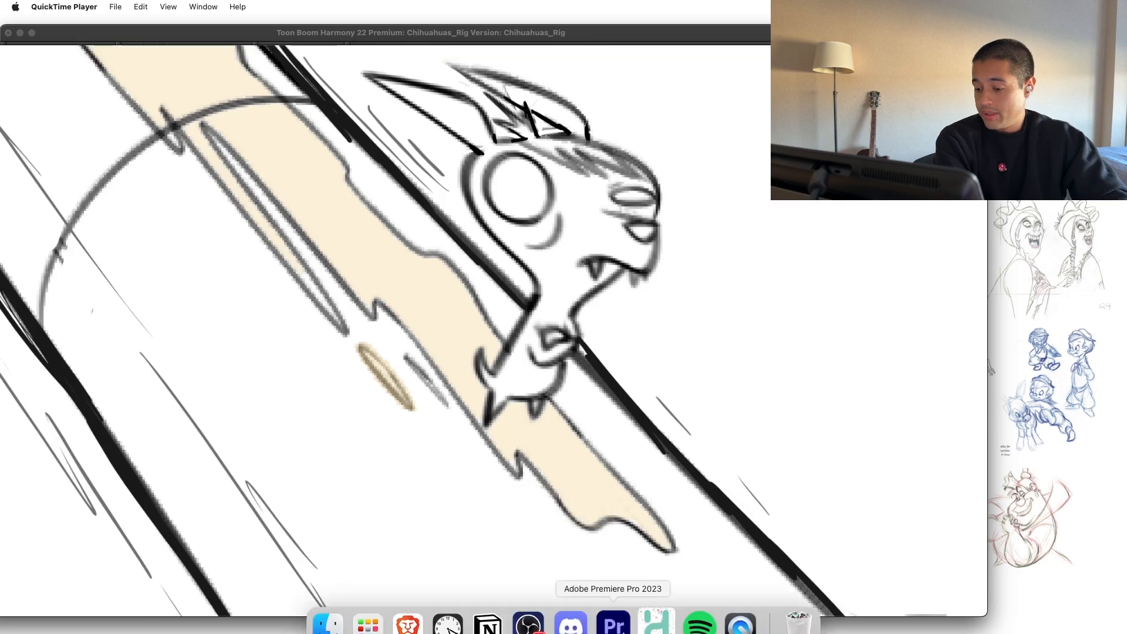
Step: Switch to Toon Boom Harmony, maximize its window, and paste the captured animatic frame into the Drawing layer at frame 13
left_click(660, 615)
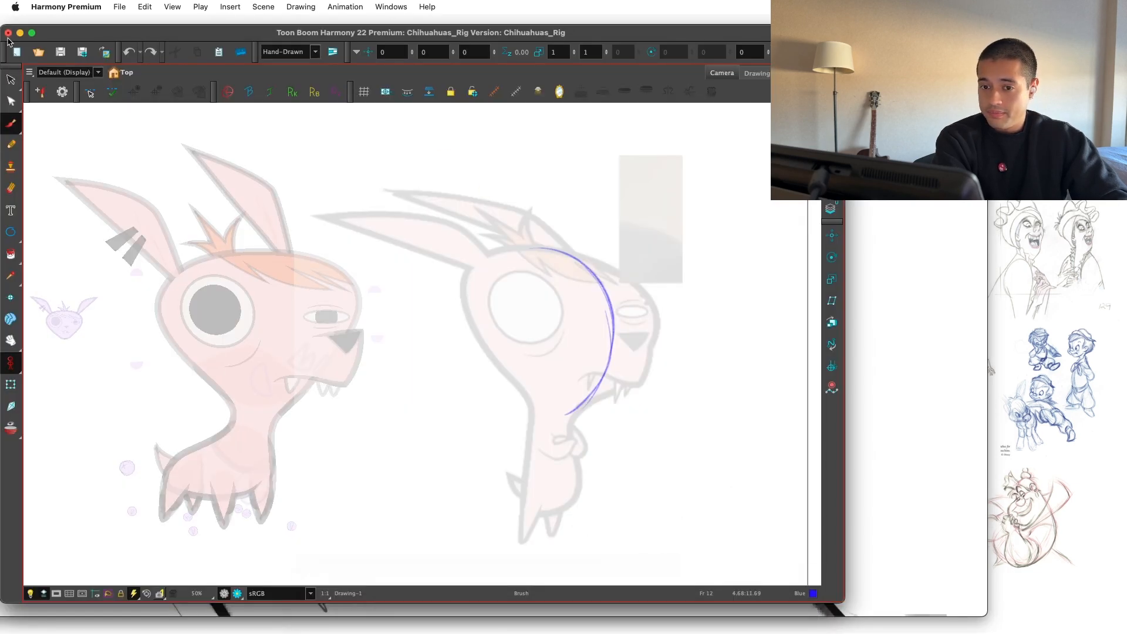
left_click(31, 33)
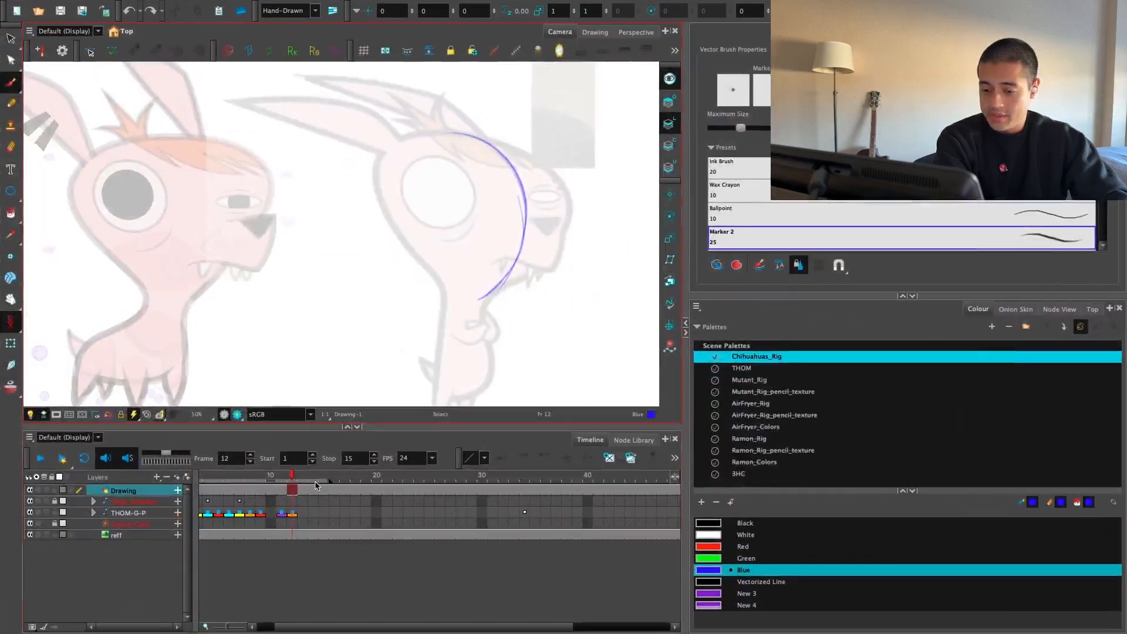
key("period")
key("1")
key("1")
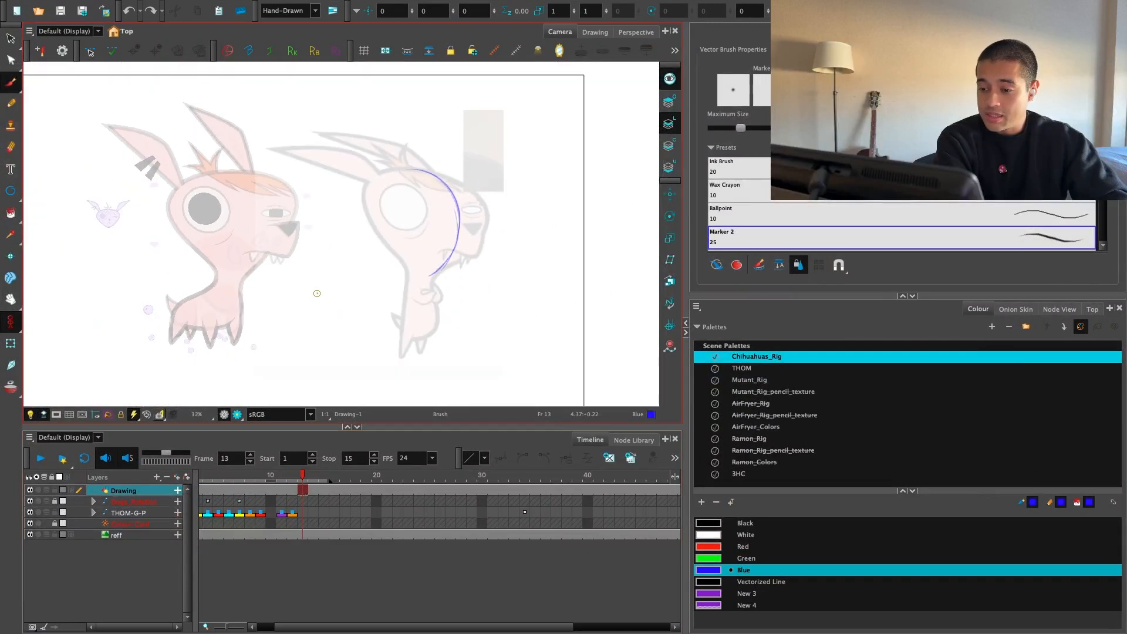
key("1")
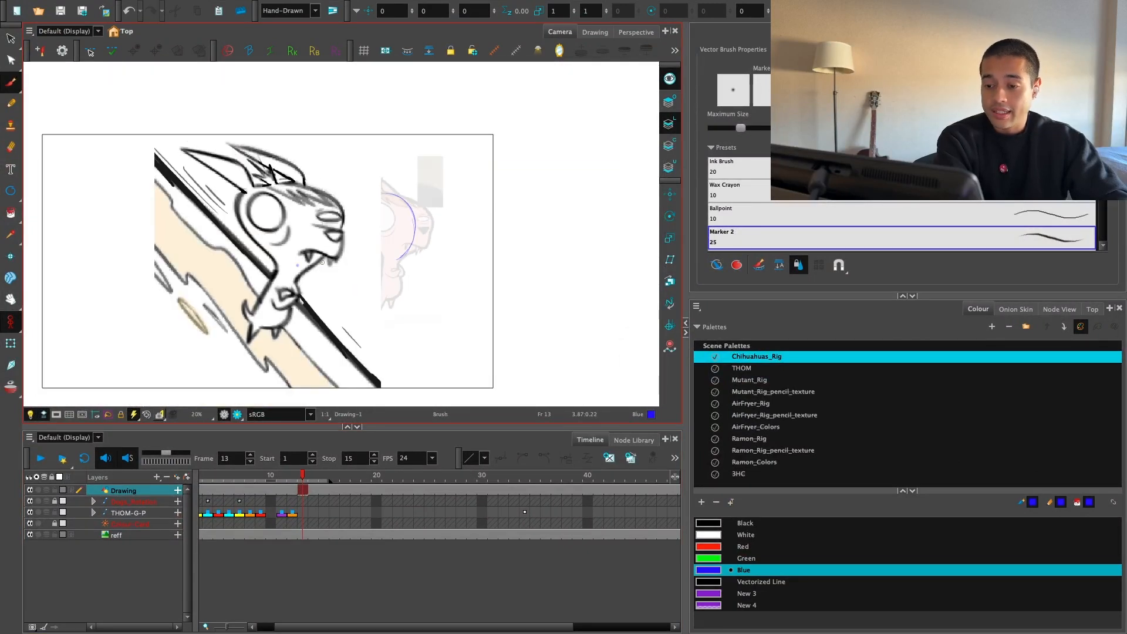
Step: Move the pasted animatic frame to the right of the two rig poses, mostly outside the camera frame
key("alt+s")
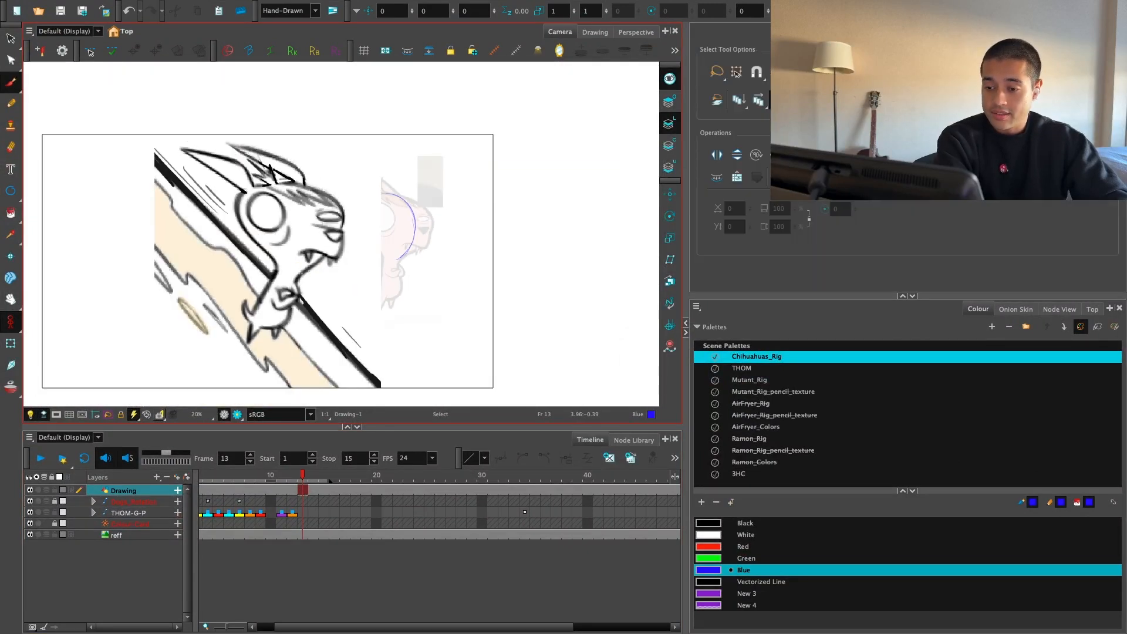
left_click(304, 267)
left_click(489, 266)
left_click(290, 265)
left_click_drag(276, 270, 581, 267)
left_click(420, 285)
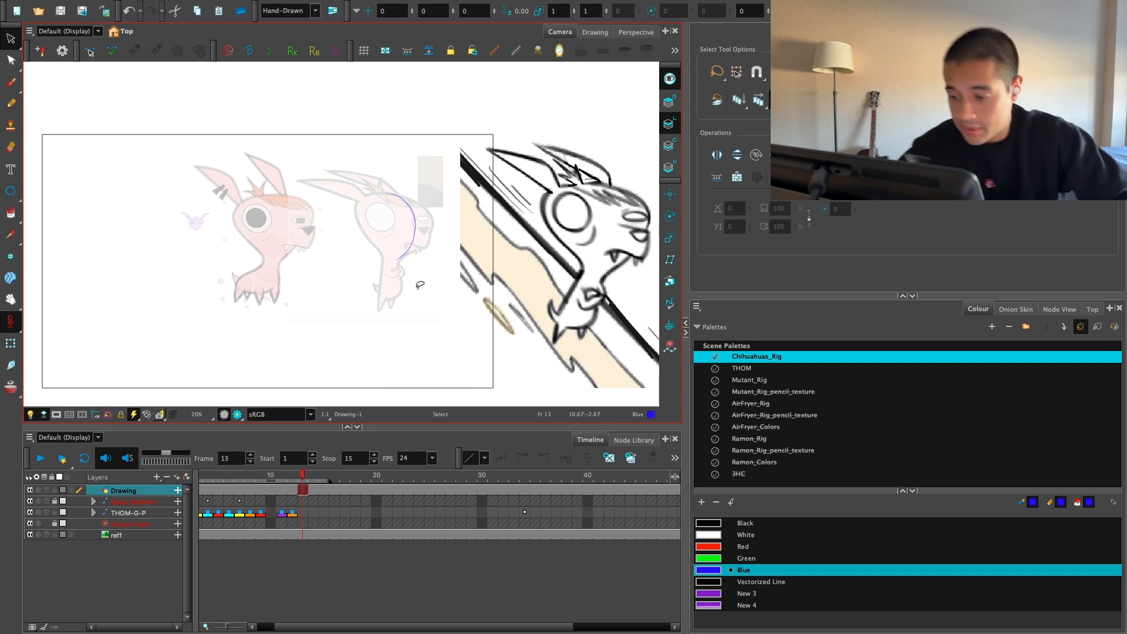
Step: Preview the scene with the area outside the camera frame masked, and turn the mask off again
left_click(56, 415)
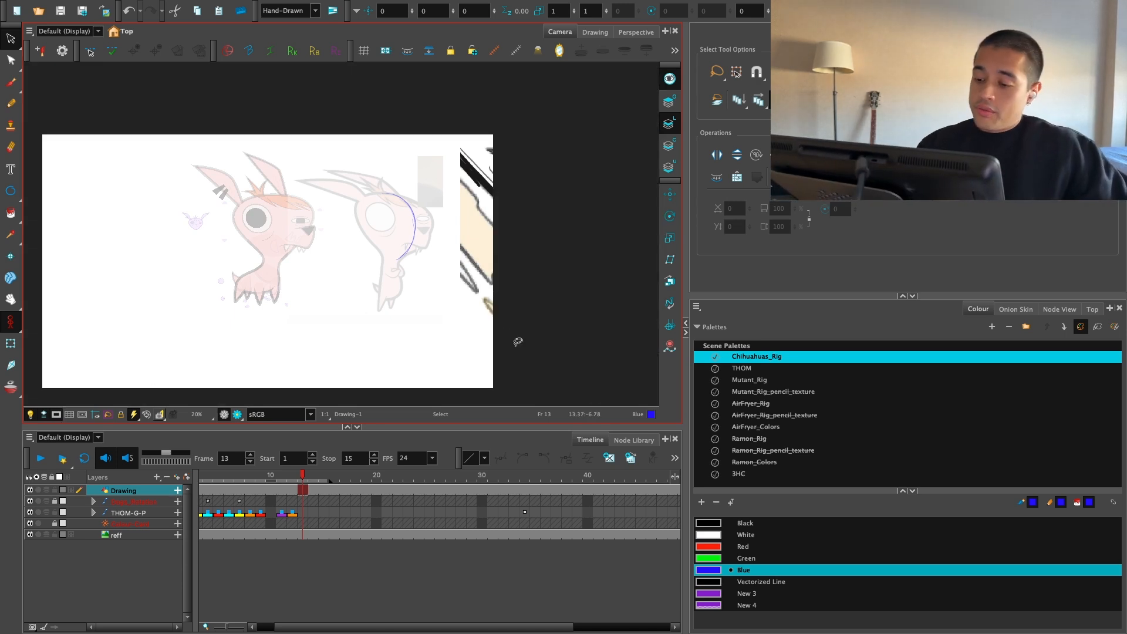
left_click(60, 415)
scroll(457, 371, "right", 3)
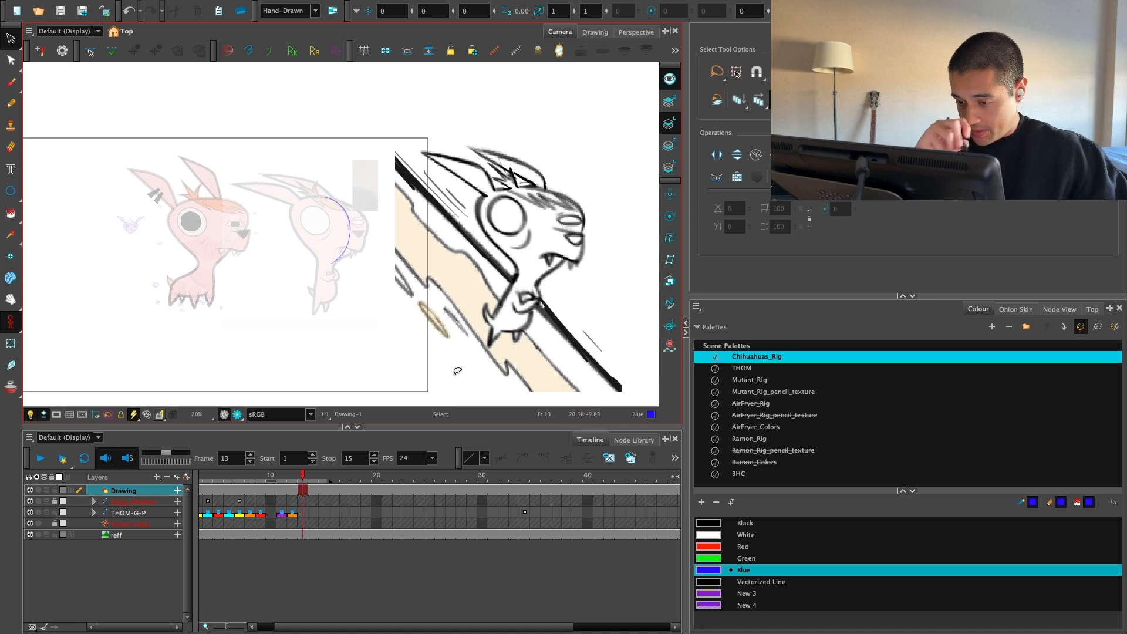
Step: Activate the Brush tool and enlarge the Camera view to full screen
key("alt+b")
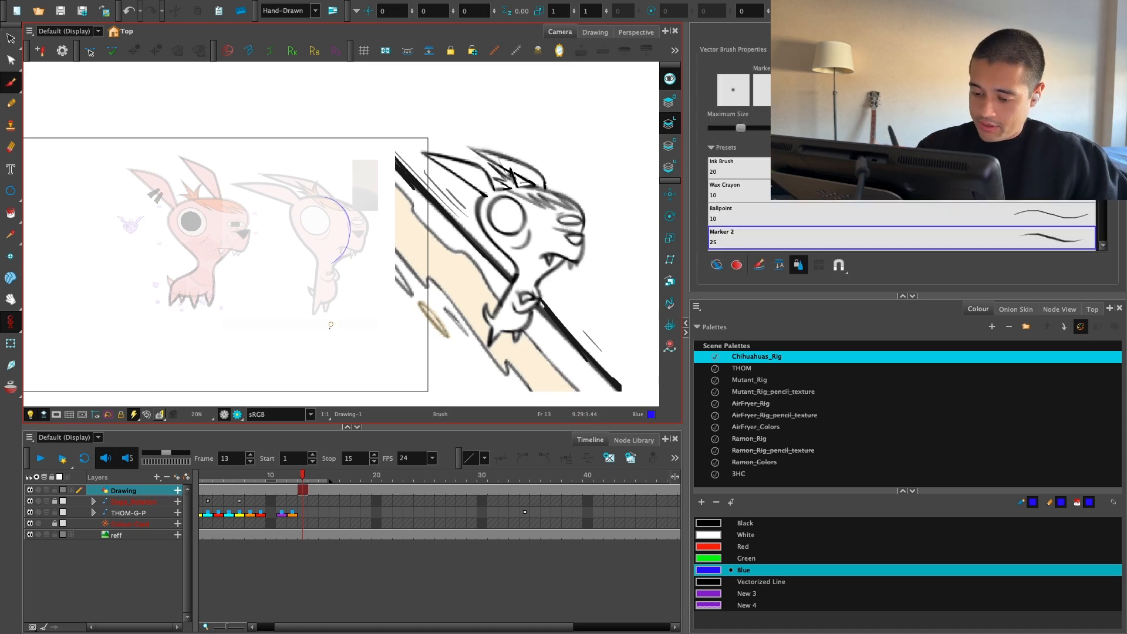
key("super+f")
key("2")
key("2")
left_click_drag(336, 315, 439, 246)
key("super+z")
left_click_drag(779, 335, 714, 356)
left_click_drag(542, 209, 678, 325)
key("super+z")
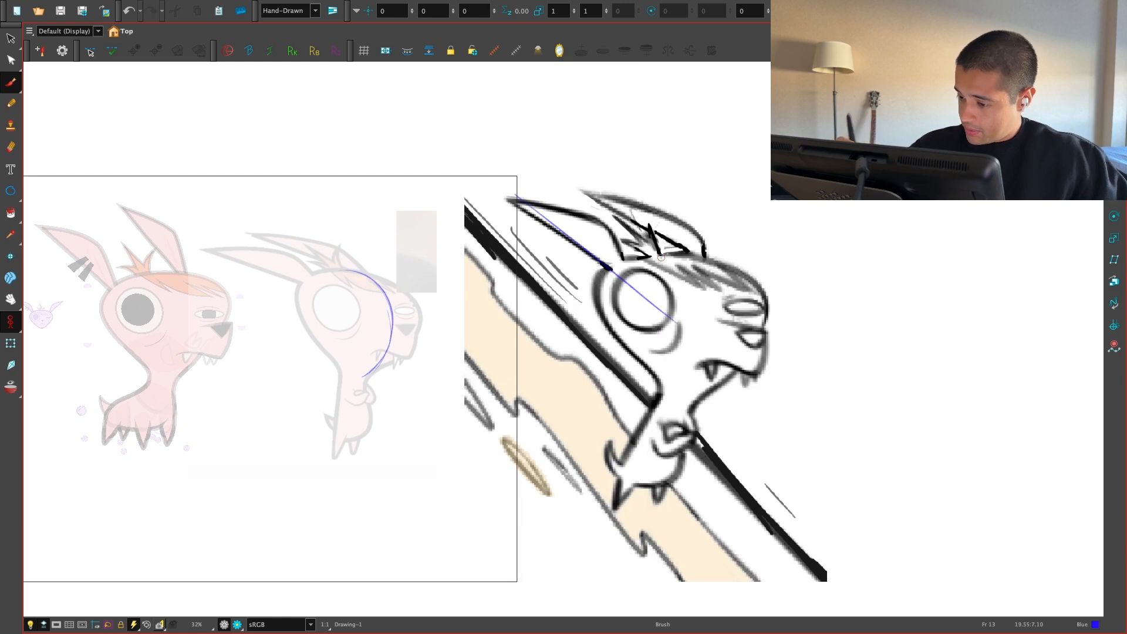
key("super+z")
Step: Sketch blue perspective lines over the animatic chihuahua: across the ear tip, along the near ear and across the brow
left_click_drag(408, 205, 910, 212)
key("1")
left_click_drag(906, 330, 863, 323)
left_click_drag(473, 237, 562, 317)
left_click_drag(733, 286, 485, 295)
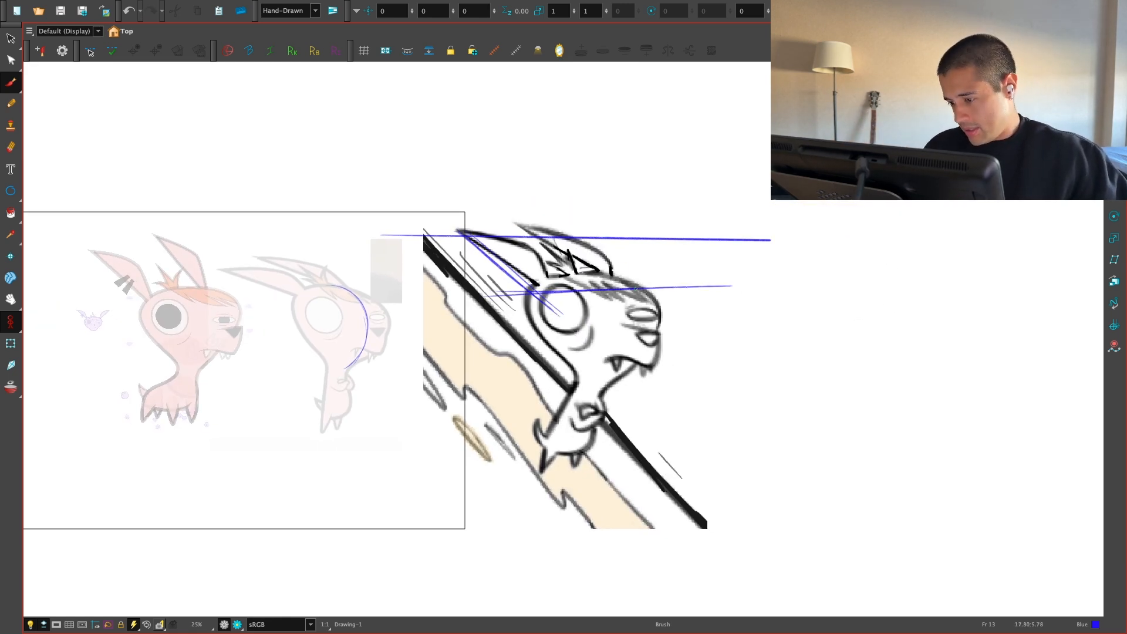
Step: Sketch the box's slanted far top edge, front vertical edge and bottom edge around the animatic chihuahua in blue
left_click_drag(664, 276, 731, 319)
left_click_drag(566, 220, 734, 322)
mouse_move(693, 281)
left_mouse_down()
mouse_move(587, 505)
mouse_move(679, 318)
mouse_move(590, 487)
left_mouse_up()
key("super+z")
key("super+z")
left_click_drag(681, 289, 616, 428)
left_click_drag(681, 453, 487, 497)
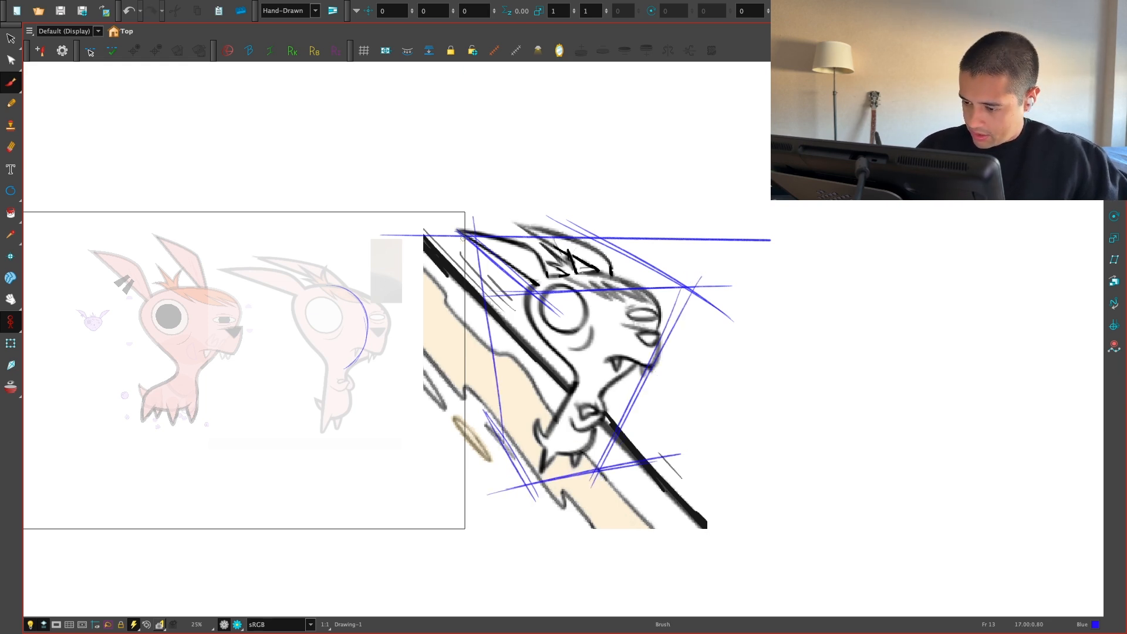
Step: Sketch the box's rear vertical edge and near corner edge on the animatic chihuahua, redoing the first rear strokes
left_click_drag(463, 234, 498, 448)
key("super+z")
key("super+z")
left_click_drag(473, 215, 491, 411)
left_click_drag(464, 238, 493, 436)
left_click_drag(536, 332, 530, 499)
left_click_drag(400, 459, 499, 473)
key("2")
key("2")
left_click_drag(339, 334, 428, 325)
left_click_drag(379, 260, 423, 558)
key("super+z")
Step: Delete the old blue arc from the face of the middle rig pose
key("1")
key("1")
key("alt+s")
left_click(474, 352)
key("Delete")
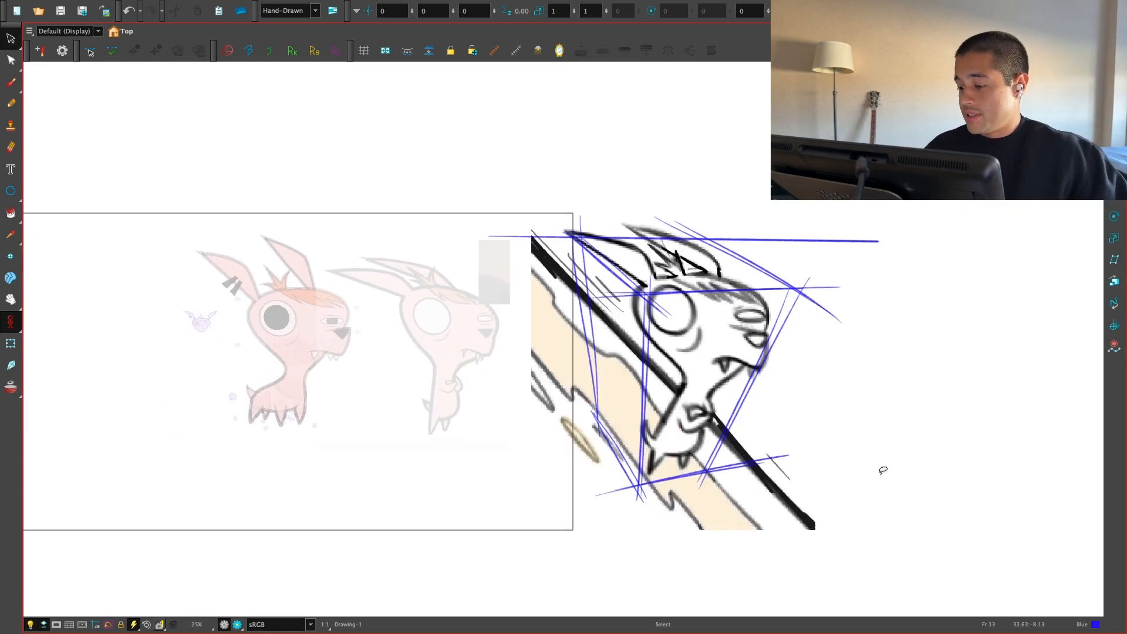
Step: Add a second long horizontal blue line through the ear tip of the animatic chihuahua
key("1")
key("alt+b")
key("2")
left_click_drag(397, 252, 795, 255)
key("1")
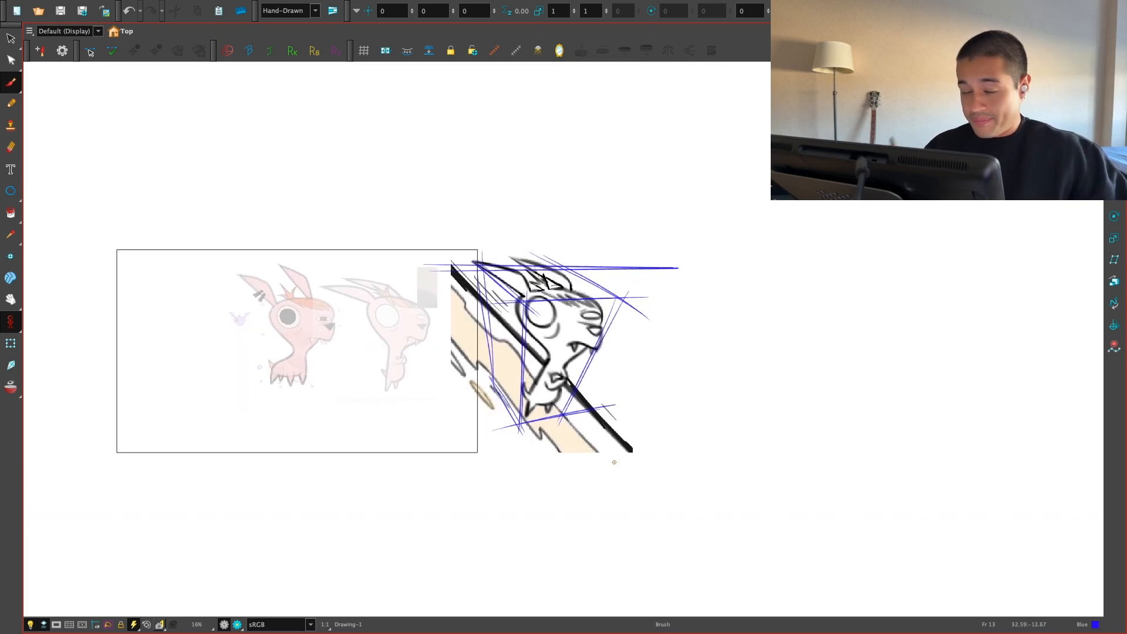
Step: Scale the animatic frame and its blue guide lines down slightly, and reposition them beside the rig poses
key("2")
key("2")
key("2")
left_click_drag(513, 440, 667, 451)
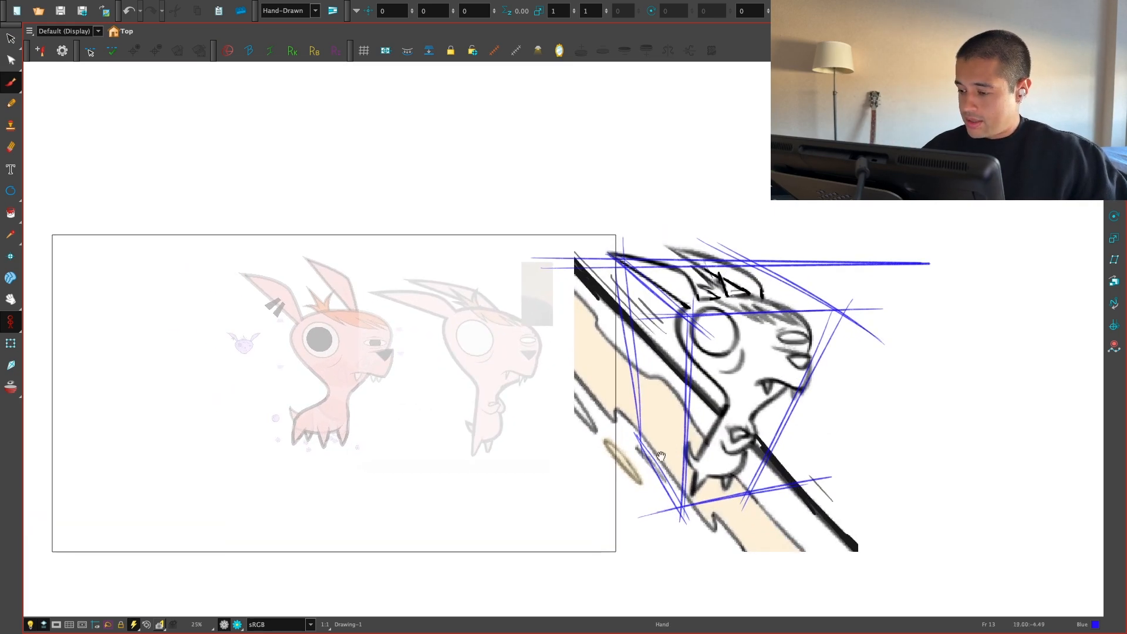
key("1")
key("1")
key("alt+s")
left_click_drag(852, 348, 715, 398)
left_click_drag(754, 242, 722, 267)
left_click_drag(693, 344, 695, 330)
Step: Sketch the top edges of a matching blue perspective box over the middle rig pose with the Brush tool
key("2")
key("space")
left_click_drag(572, 449, 648, 458)
key("2")
key("alt+b")
mouse_move(332, 334)
left_mouse_down()
mouse_move(504, 319)
mouse_move(414, 319)
left_mouse_up()
key("super+z")
left_click_drag(332, 326, 486, 317)
left_click_drag(407, 333, 414, 333)
left_click_drag(261, 294, 435, 281)
Step: Sketch the vertical and bottom edges of the perspective box around the middle rig pose
mouse_move(347, 266)
left_mouse_down()
mouse_move(511, 325)
mouse_move(421, 480)
left_mouse_up()
key("ctrl+z")
left_click_drag(492, 298, 421, 496)
left_click_drag(392, 303, 364, 488)
mouse_move(307, 278)
left_mouse_down()
mouse_move(314, 463)
mouse_move(310, 453)
left_mouse_up()
mouse_move(330, 504)
left_mouse_down()
mouse_move(487, 457)
mouse_move(259, 280)
mouse_move(438, 498)
left_mouse_up()
Step: Restore the full workspace layout and recolour the selected box lines over the middle rig pose to Red
key("alt+s")
key("super+f")
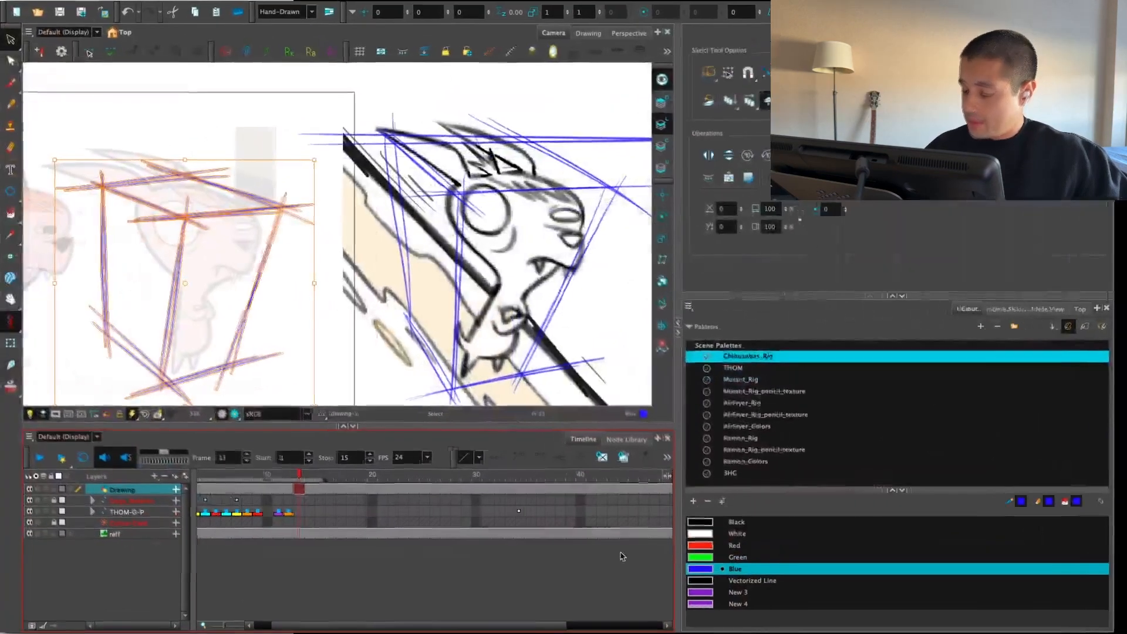
left_click(709, 548)
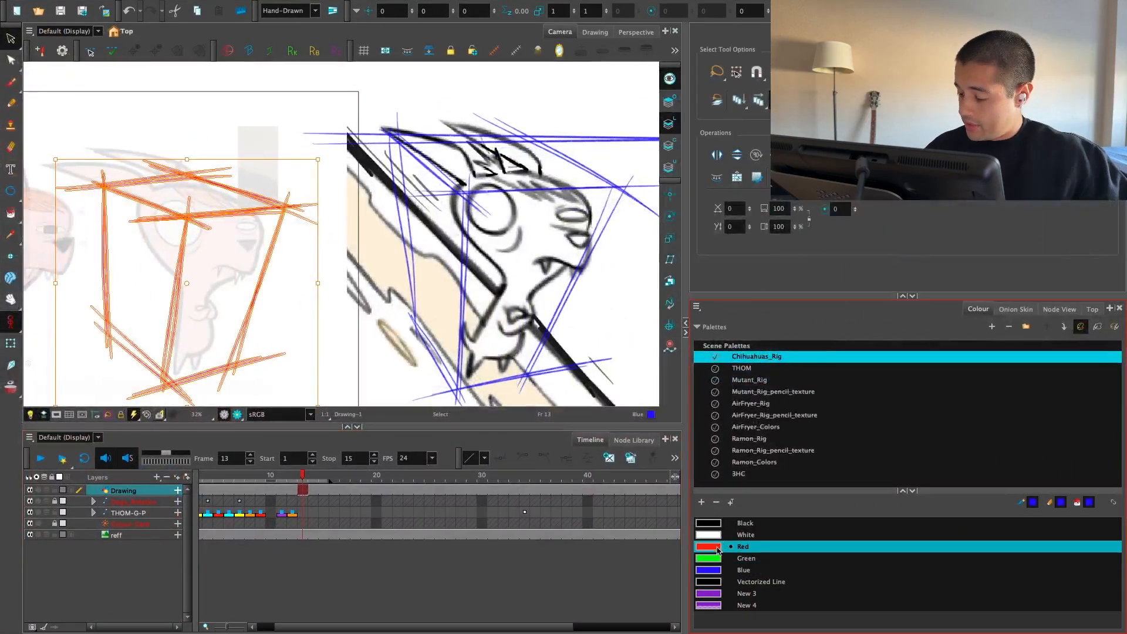
Step: Add a semi-transparent red swatch to the Chihuahuas_Rig palette, recolour the selected perspective box lines with it, and deselect them
left_click(702, 503)
double_click(710, 614)
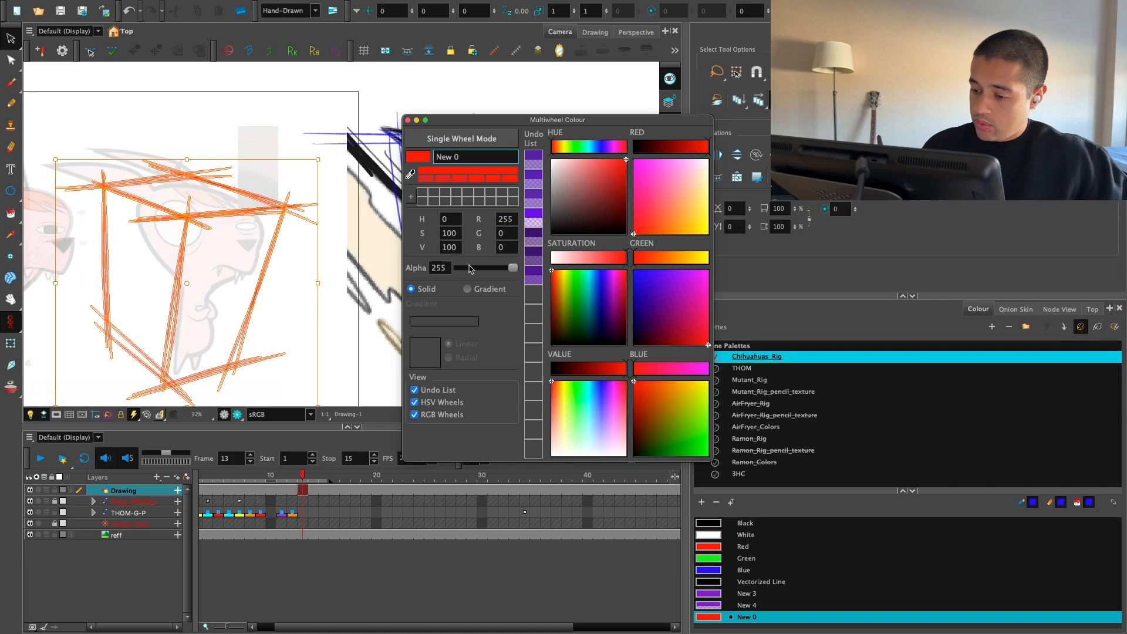
left_click(408, 120)
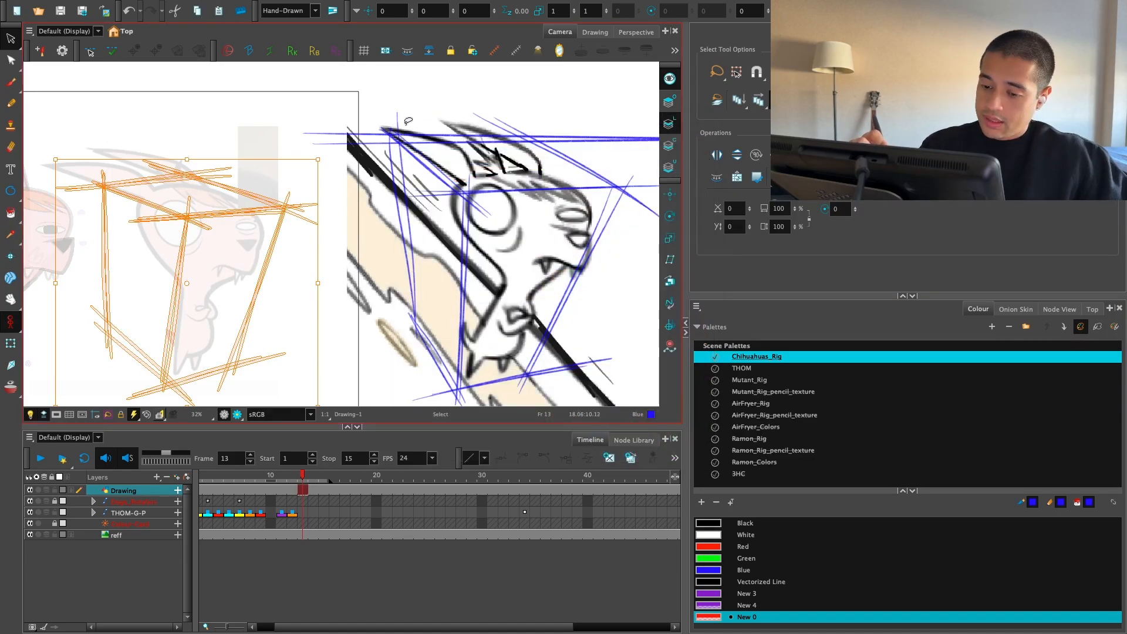
left_click(423, 100)
Step: Sketch a Black ellipse at the side of the head and a curve across its crown over the front rig pose
key("alt+b")
left_click(712, 521)
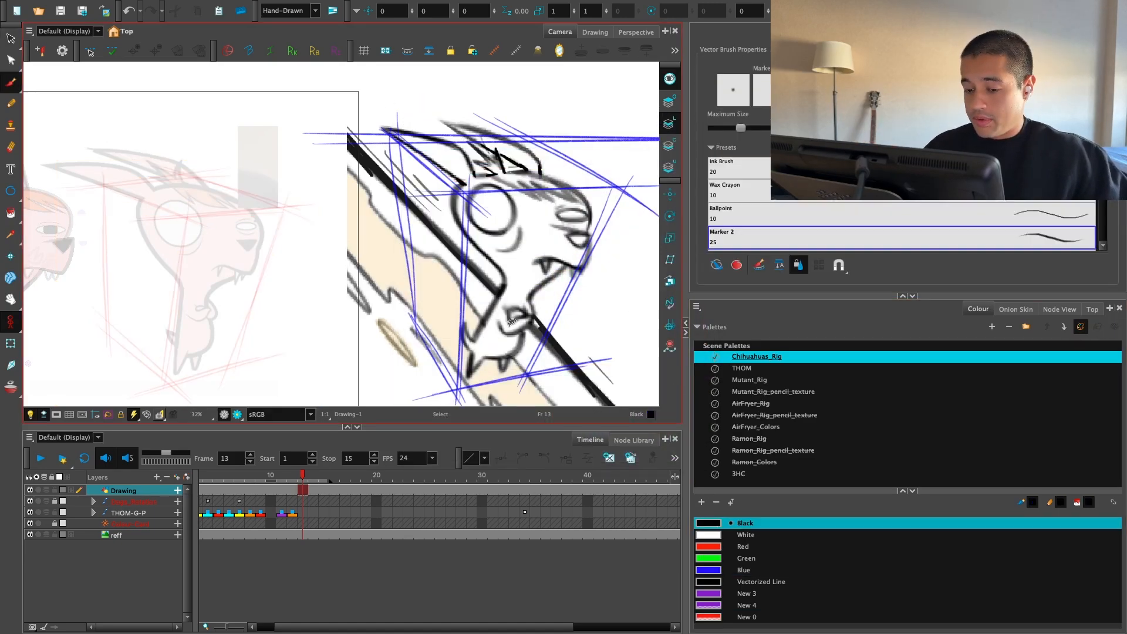
key("super+f")
key("2")
key("2")
left_click_drag(576, 486, 647, 520)
left_click_drag(526, 445, 543, 433)
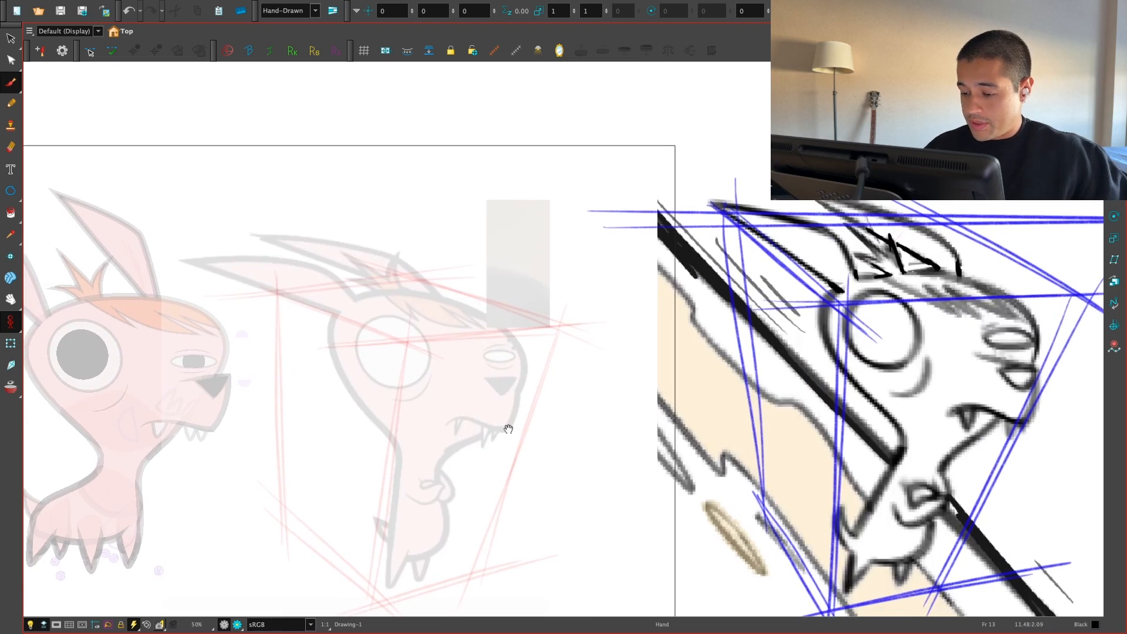
left_click_drag(494, 464, 522, 471)
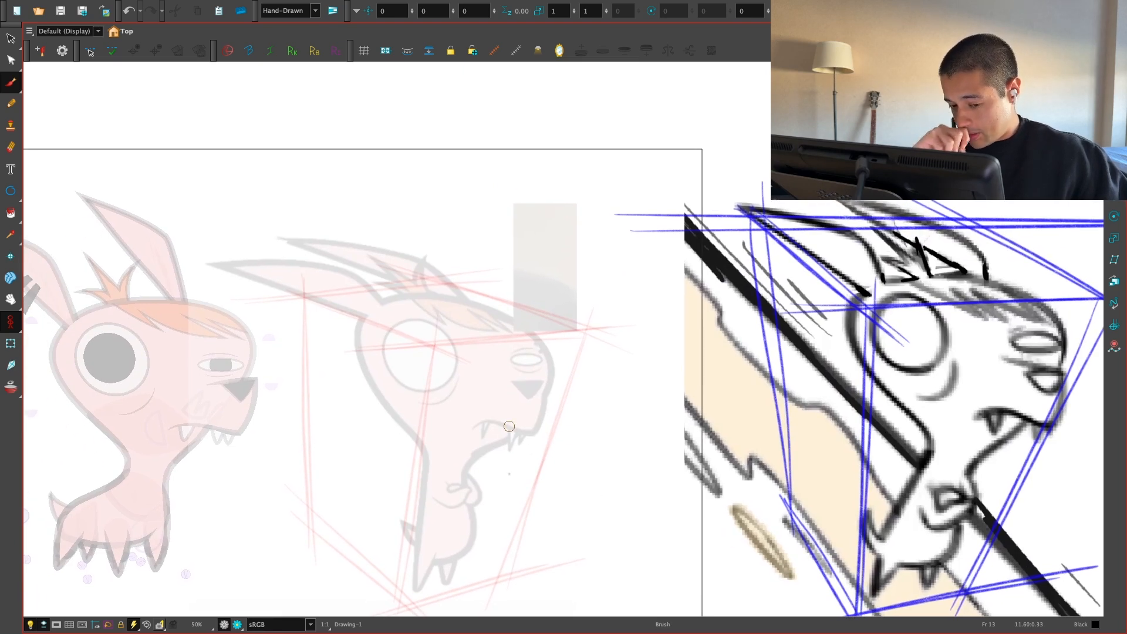
mouse_move(230, 394)
left_mouse_down()
mouse_move(450, 433)
mouse_move(497, 420)
left_mouse_up()
mouse_move(336, 368)
left_mouse_down()
mouse_move(351, 346)
mouse_move(374, 405)
left_mouse_up()
left_click_drag(345, 320, 507, 334)
Step: Increase the brush size slightly and sketch the full outline of the front rig pose's head down to the chin
key("super+f")
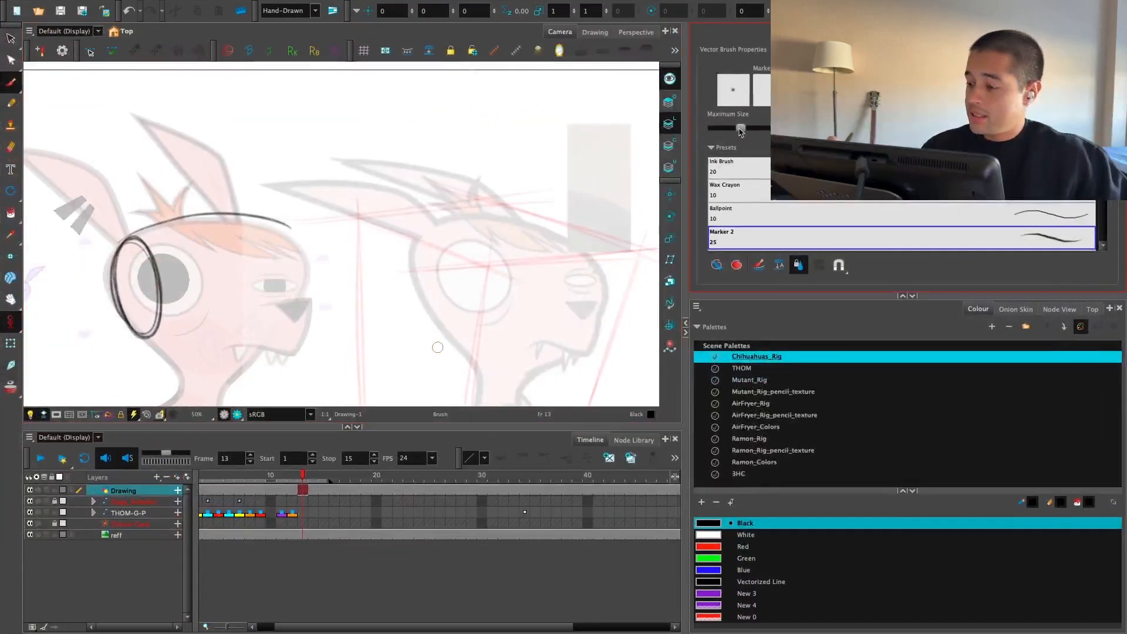
left_click_drag(192, 303, 207, 263)
key("super+z")
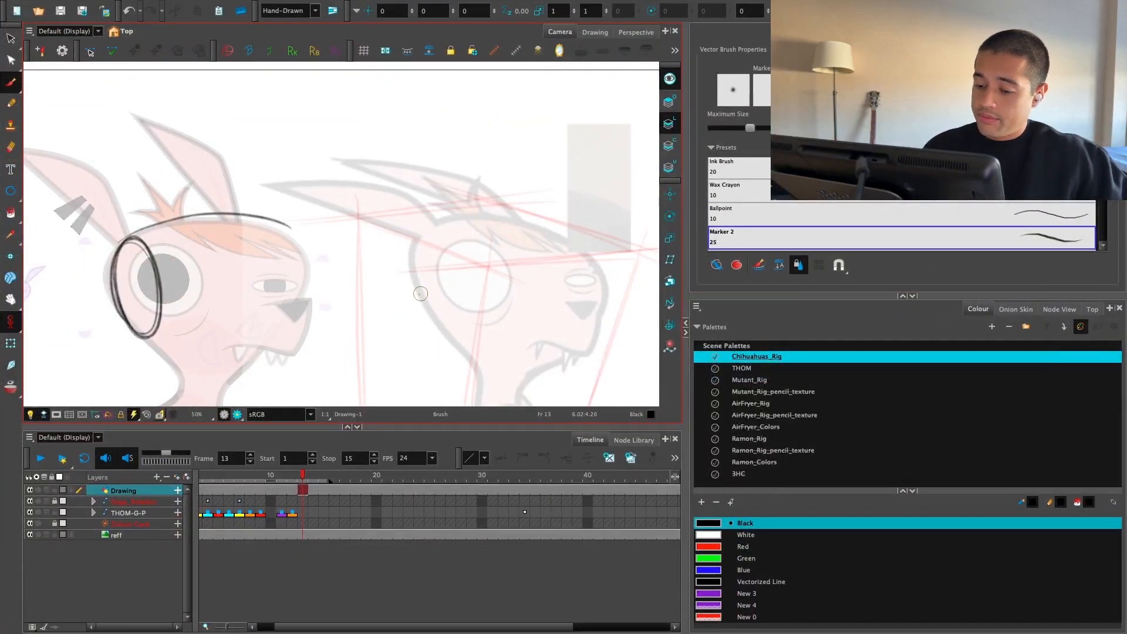
key("super+f")
mouse_move(332, 380)
left_mouse_down()
mouse_move(496, 369)
mouse_move(564, 384)
mouse_move(530, 502)
left_mouse_up()
left_click_drag(578, 403, 476, 535)
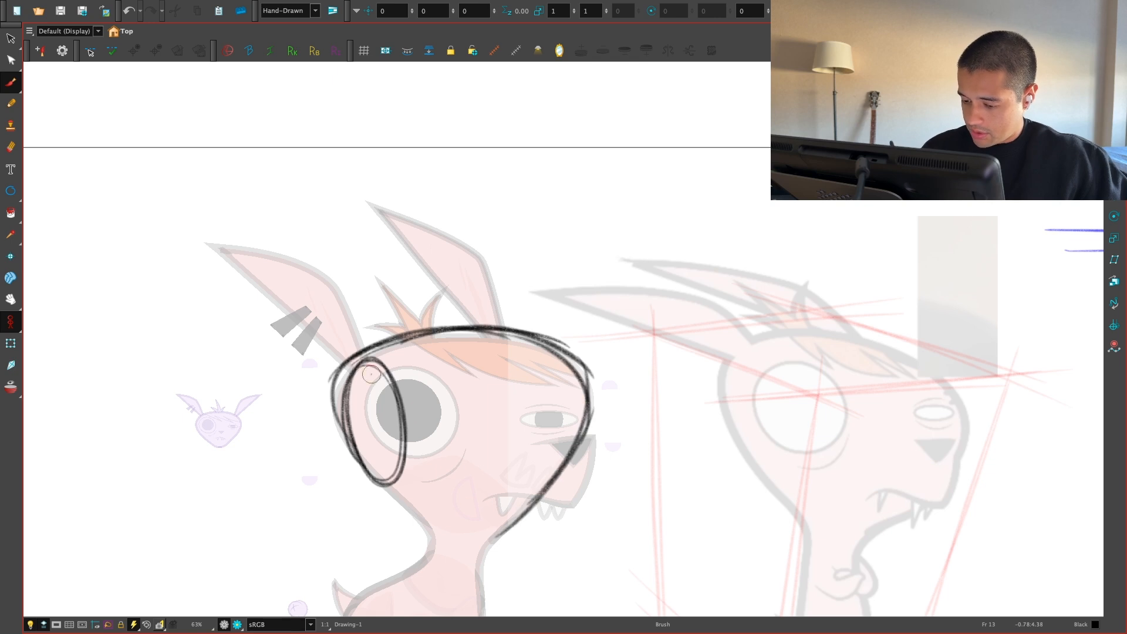
left_click_drag(369, 353, 417, 513)
mouse_move(336, 407)
left_mouse_down()
mouse_move(392, 489)
mouse_move(456, 543)
left_mouse_up()
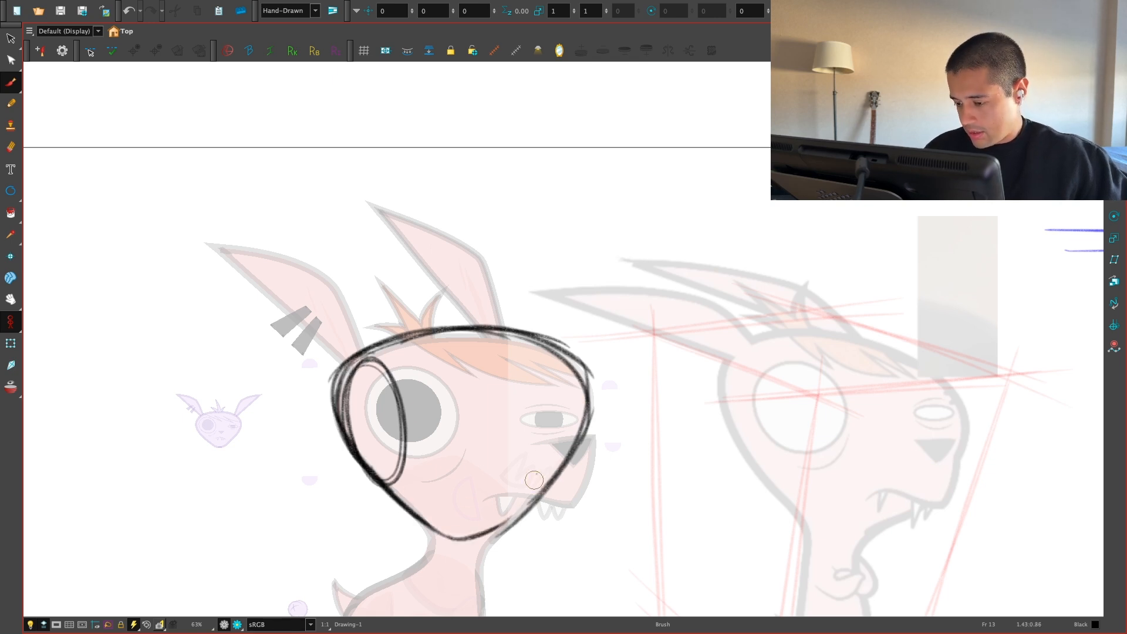
Step: Sketch a curved contour line down the front pose's face and a cylindrical muzzle shape over its snout
left_click_drag(508, 355, 498, 506)
mouse_move(534, 380)
left_mouse_down()
mouse_move(537, 404)
mouse_move(482, 535)
left_mouse_up()
mouse_move(551, 475)
left_mouse_down()
mouse_move(545, 431)
mouse_move(561, 416)
mouse_move(579, 479)
left_mouse_up()
left_click_drag(566, 419, 569, 474)
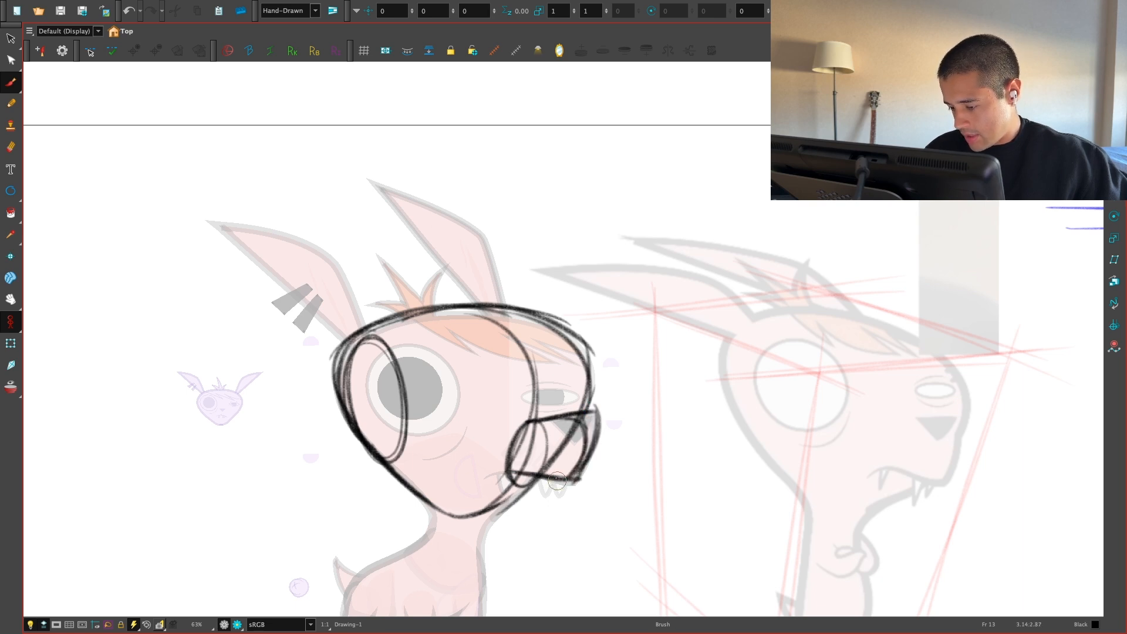
Step: Rough in an ellipse for the front pose's large eye and delete the ellipse at the side of its head
key("1")
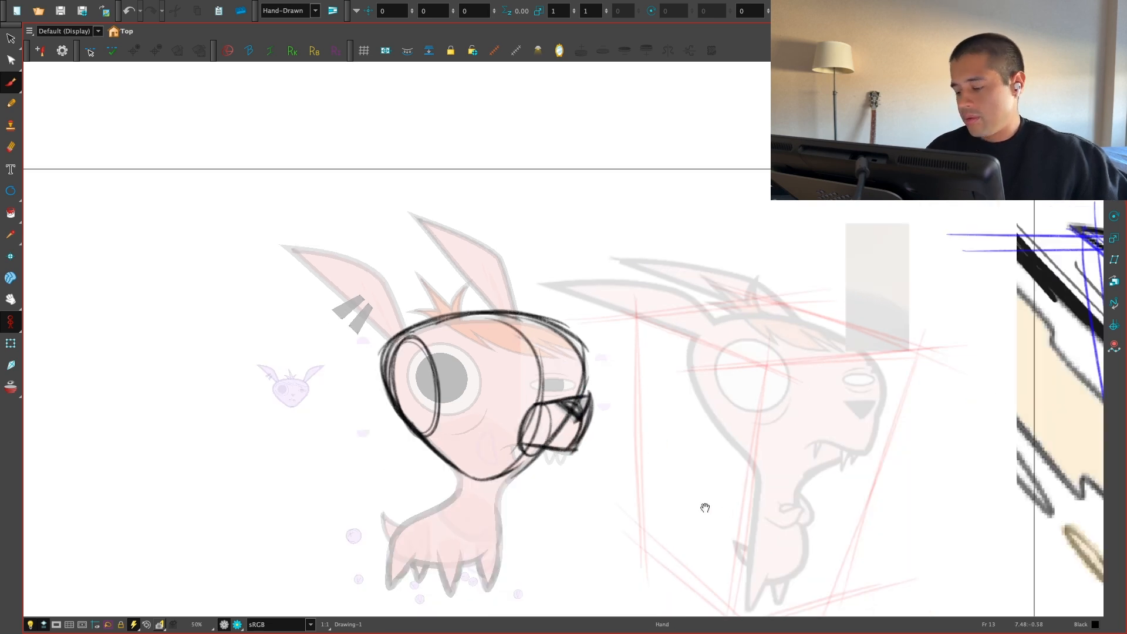
left_click_drag(727, 511, 612, 498)
key("2")
left_click_drag(497, 458, 569, 484)
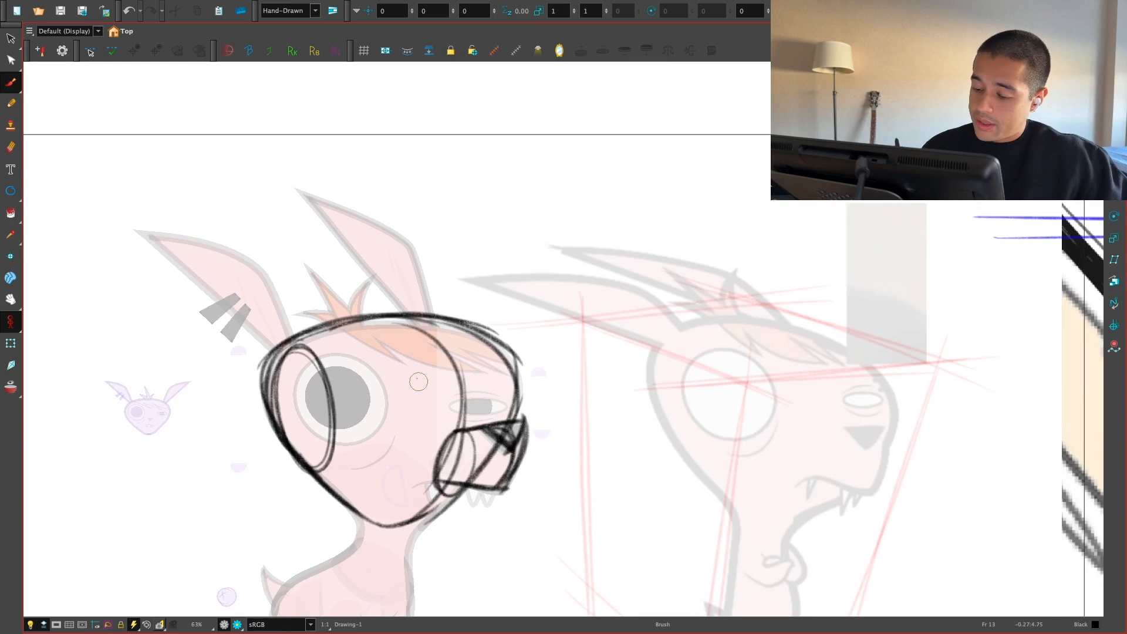
left_click_drag(329, 372, 409, 407)
key("alt+s")
left_click(311, 371)
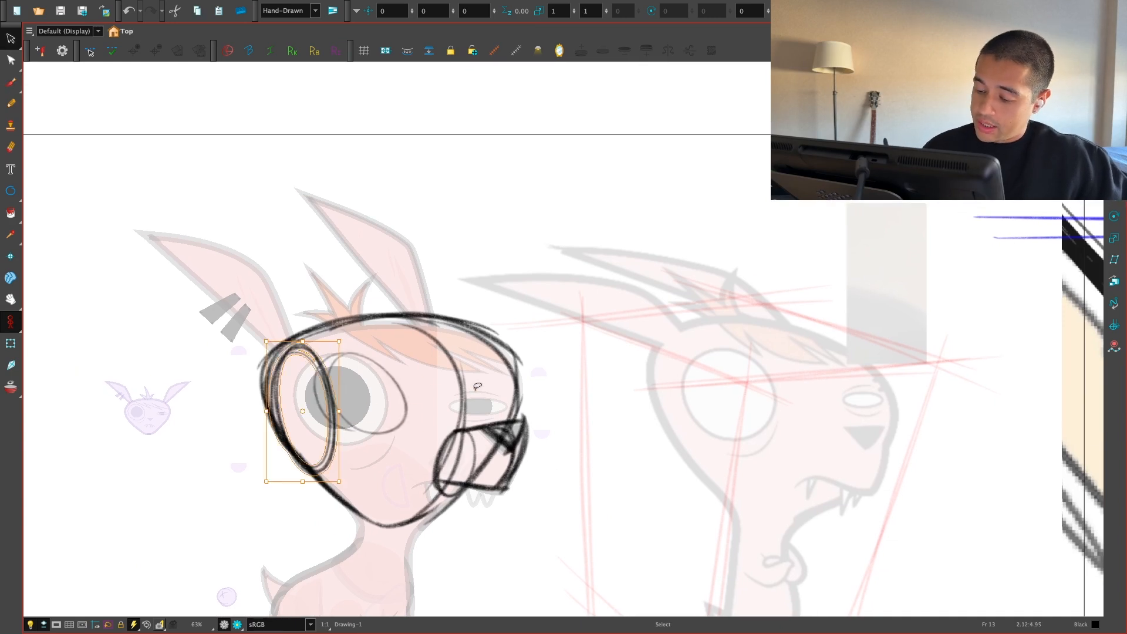
left_click_drag(473, 387, 502, 365)
key("2")
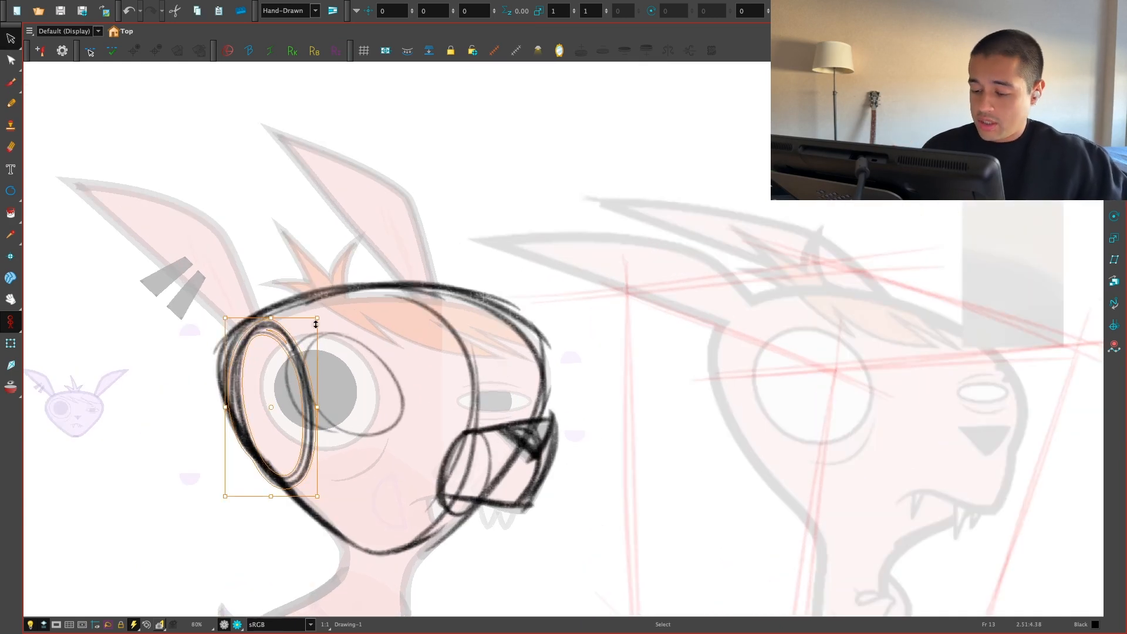
key("Delete")
Step: Replace the rough eye ellipse with bold outlines around the front pose's large eye and small far eye
key("alt+b")
mouse_move(264, 332)
left_mouse_down()
mouse_move(252, 359)
mouse_move(262, 441)
left_mouse_up()
key("ctrl+z")
key("alt+s")
left_click(379, 361)
key("Delete")
key("alt+b")
mouse_move(312, 333)
left_mouse_down()
mouse_move(331, 334)
mouse_move(264, 381)
mouse_move(317, 336)
left_mouse_up()
mouse_move(525, 397)
left_mouse_down()
mouse_move(499, 387)
mouse_move(528, 405)
left_mouse_up()
Step: Sketch a curved arrow beneath the front pose's muzzle, sweeping towards the middle rig pose
key("1")
key("1")
key("1")
left_click_drag(815, 495, 714, 479)
key("2")
left_click_drag(695, 440, 649, 479)
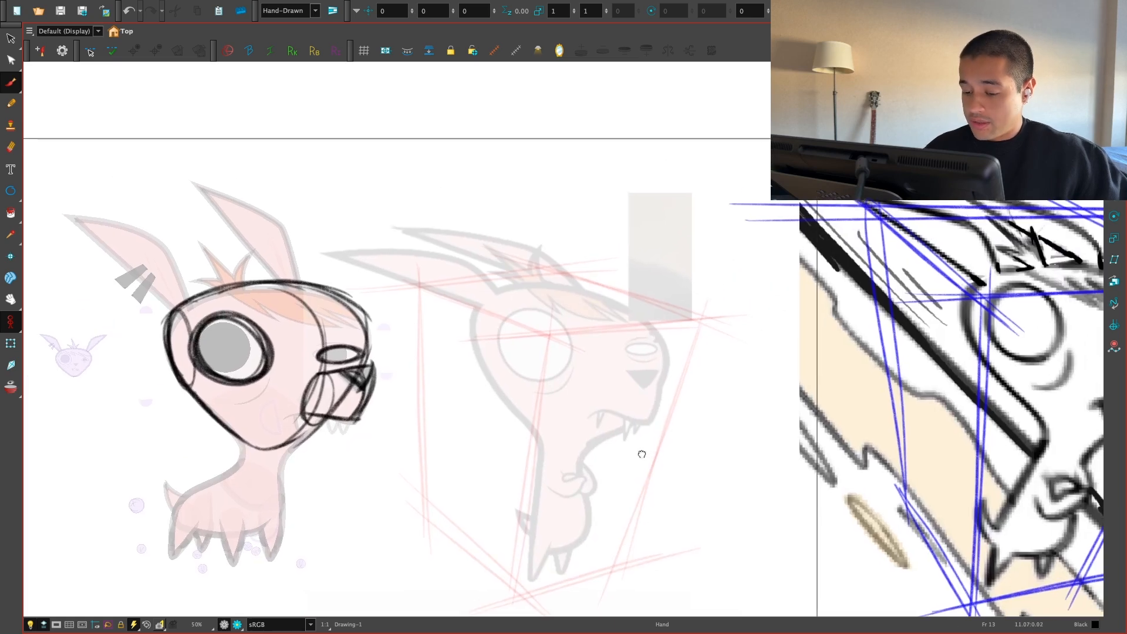
left_click_drag(303, 416, 413, 438)
mouse_move(381, 432)
left_mouse_down()
mouse_move(414, 435)
mouse_move(393, 476)
left_mouse_up()
Step: Try a diagonal arrow across the middle rig pose's face, pointing up towards the back of its head
left_click_drag(715, 478, 671, 496)
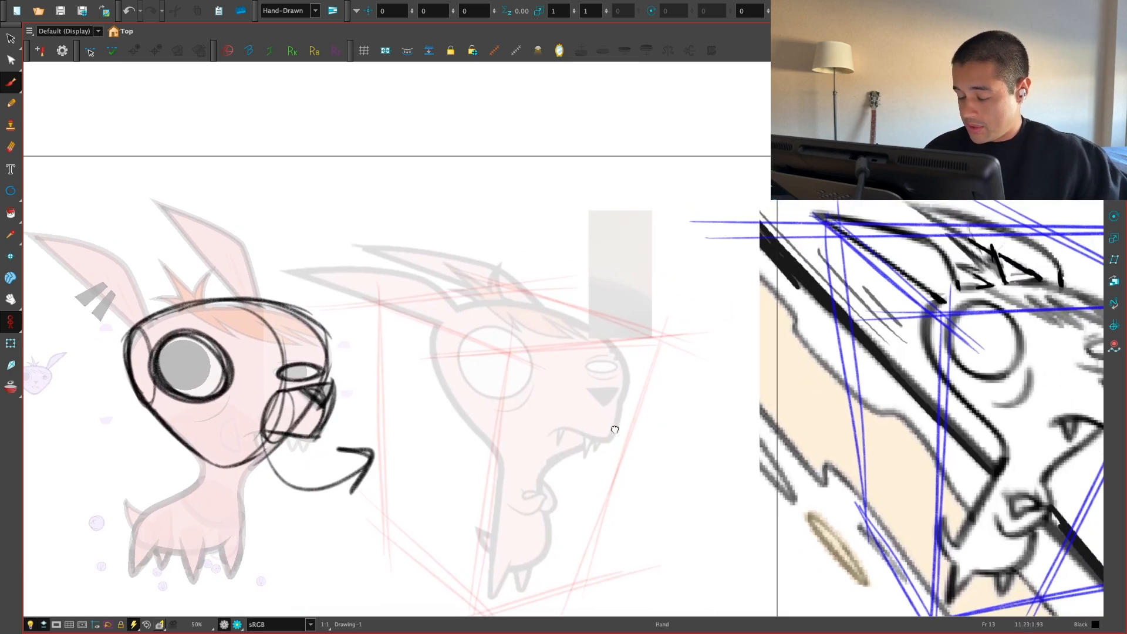
left_click_drag(609, 421, 610, 409)
key("1")
key("1")
left_click_drag(795, 484, 738, 494)
key("2")
key("2")
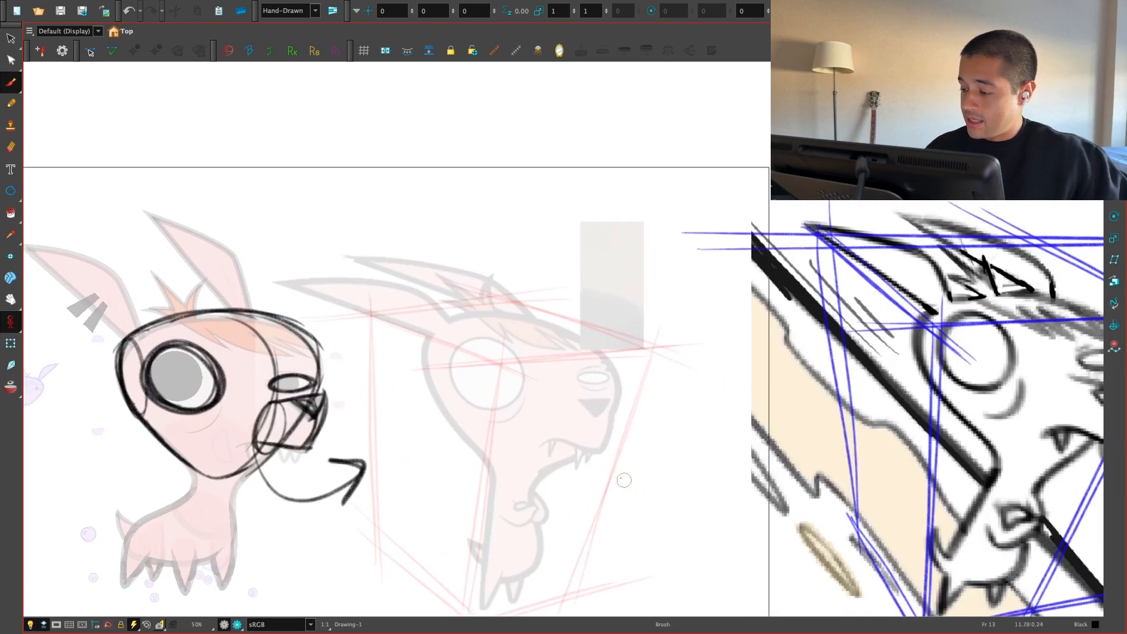
left_click_drag(495, 471, 421, 327)
key("ctrl+z")
mouse_move(558, 442)
left_mouse_down()
mouse_move(458, 338)
mouse_move(489, 347)
left_mouse_up()
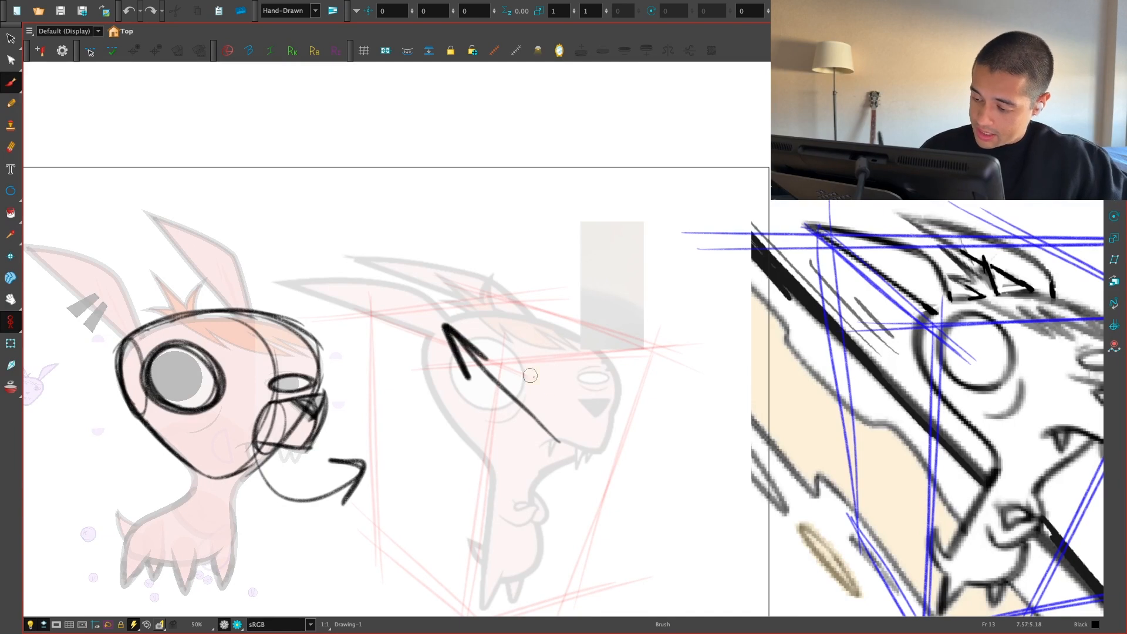
key("ctrl+z")
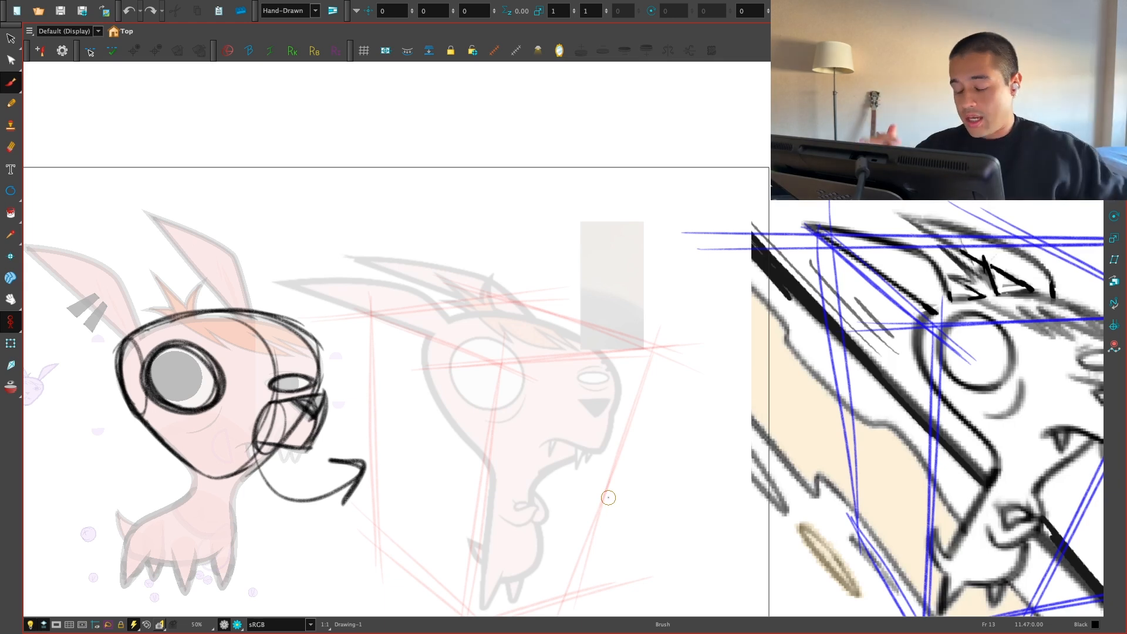
Step: Sketch the back, crown and forehead contour of the middle rig pose's head in Black
scroll(558, 419, "up", 2)
mouse_move(458, 563)
left_mouse_down()
mouse_move(352, 359)
mouse_move(405, 277)
mouse_move(522, 281)
mouse_move(608, 315)
mouse_move(647, 360)
mouse_move(658, 428)
left_mouse_up()
key("ctrl+z")
key("ctrl+z")
scroll(714, 366, "down", 1)
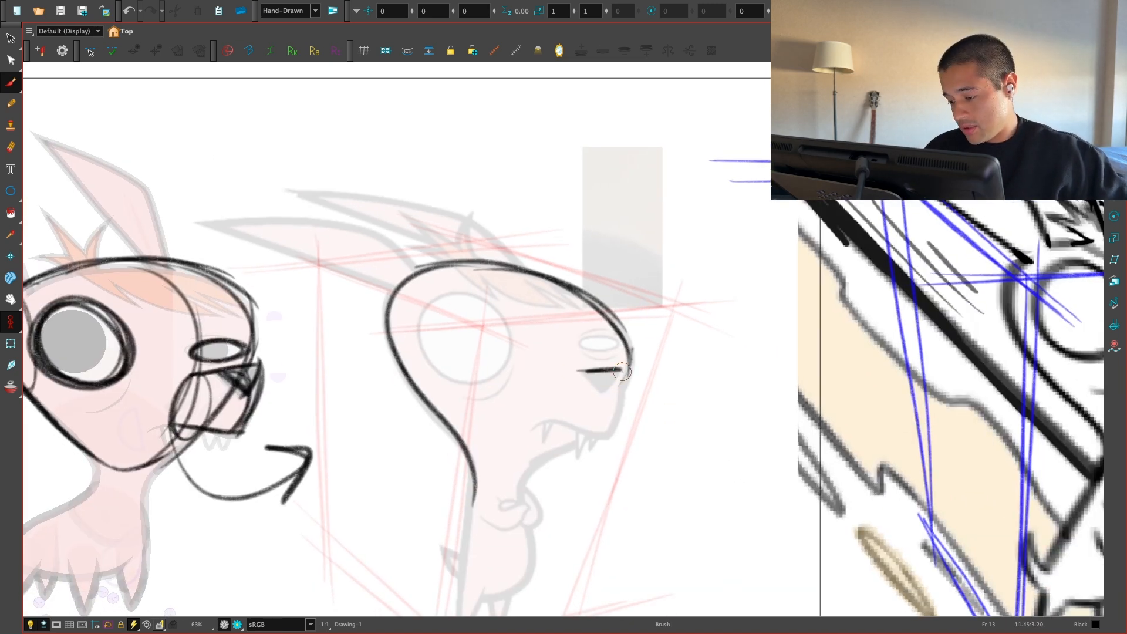
key("ctrl+z")
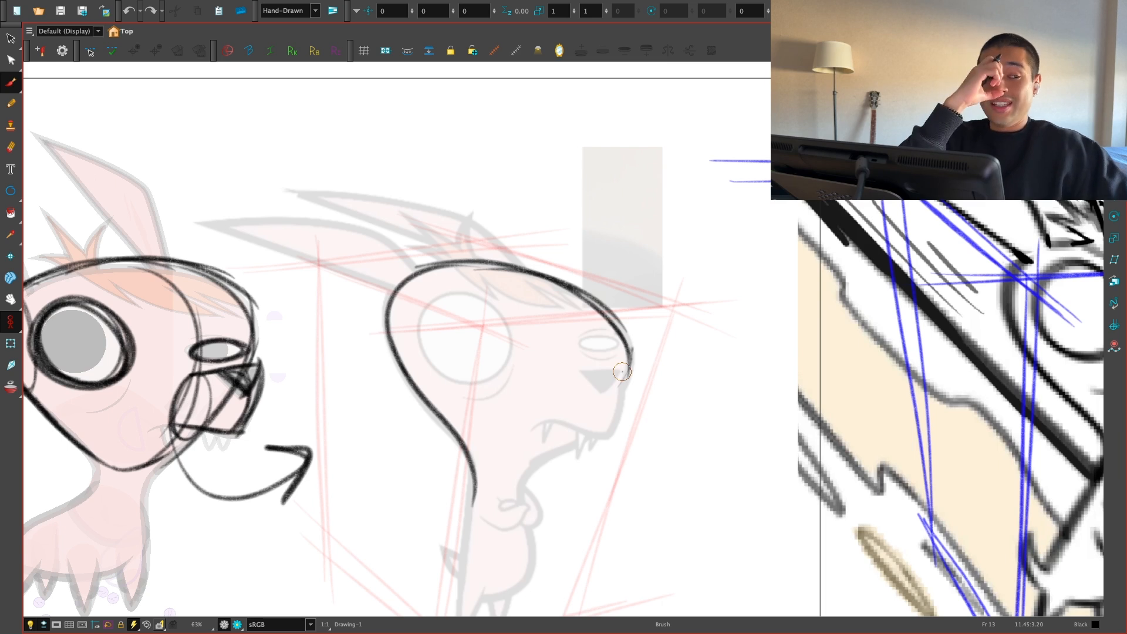
left_click_drag(674, 388, 666, 390)
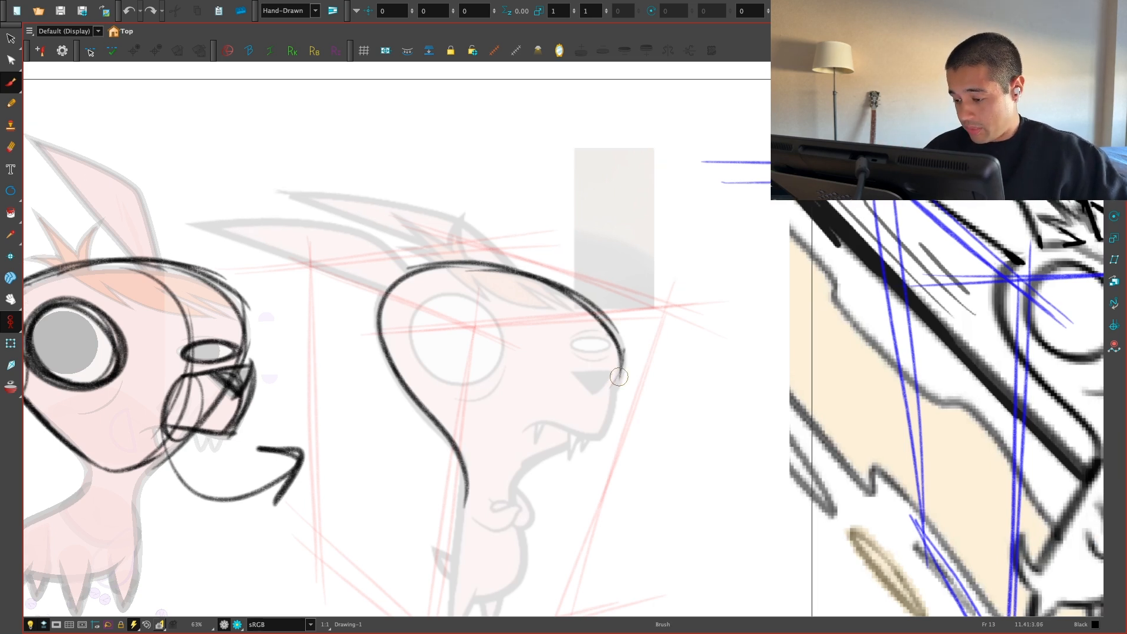
Step: Sketch a short pointed nose tip projecting forward past the middle pose's head outline
left_click_drag(596, 376, 626, 377)
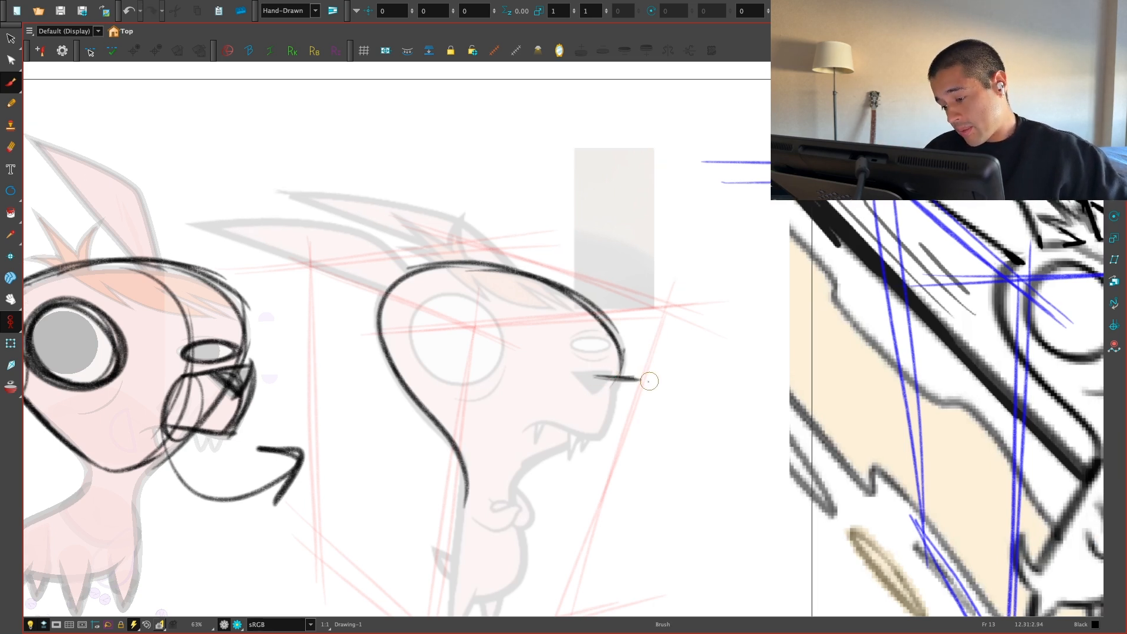
left_click_drag(645, 426, 648, 423)
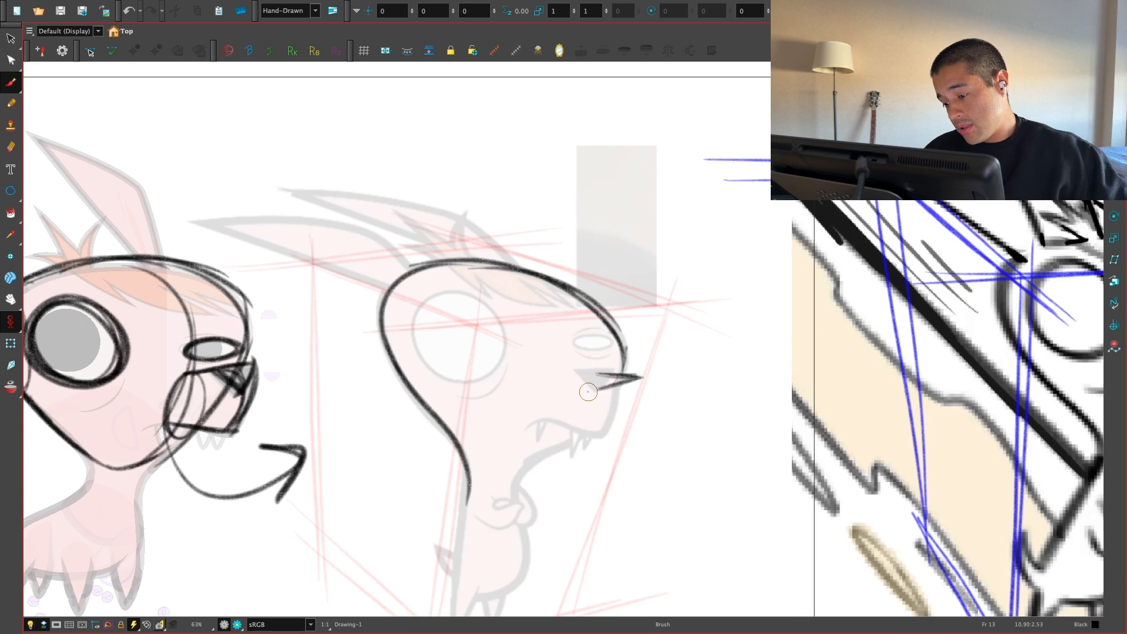
left_click_drag(585, 315, 693, 298)
left_click_drag(576, 395, 670, 369)
key("ctrl+z")
key("ctrl+z")
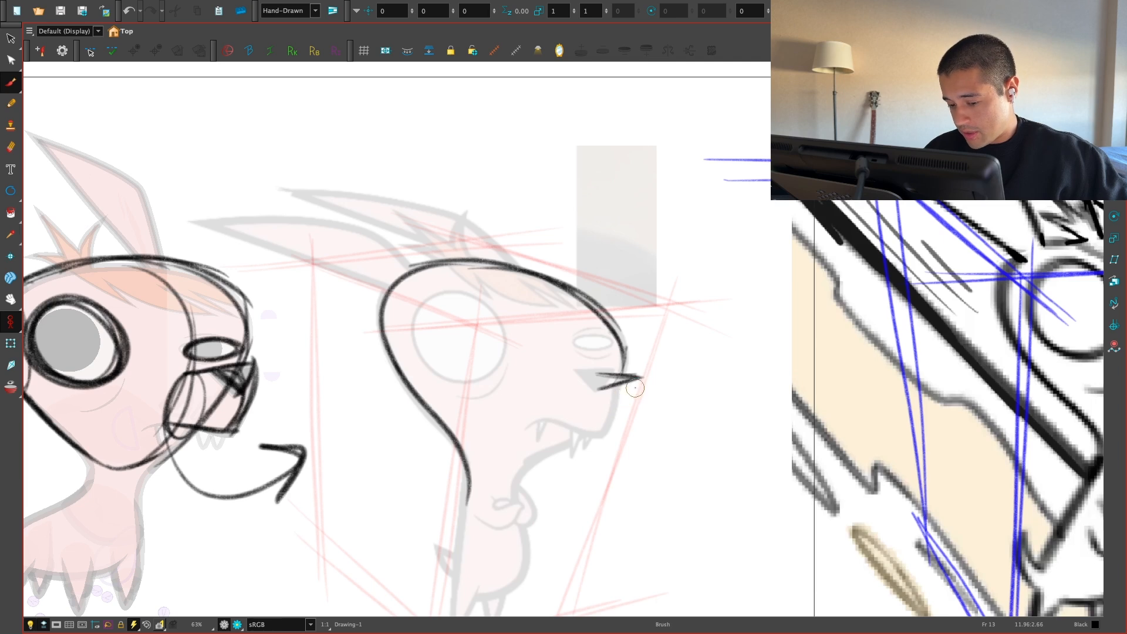
Step: Sketch the middle pose's muzzle from the nose tip down around its front and back along the mouth curve
mouse_move(640, 377)
left_mouse_down()
mouse_move(603, 435)
mouse_move(539, 419)
left_mouse_up()
left_click_drag(614, 434, 512, 428)
key("1")
key("2")
key("ctrl+z")
key("ctrl+z")
key("1")
key("2")
mouse_move(473, 465)
left_mouse_down()
mouse_move(654, 441)
mouse_move(620, 403)
left_mouse_up()
key("2")
key("2")
mouse_move(563, 560)
left_mouse_down()
mouse_move(627, 441)
mouse_move(615, 483)
mouse_move(567, 481)
mouse_move(607, 458)
left_mouse_up()
key("shift+x")
Step: Complete the triangular nose at the tip of the middle pose's muzzle
key("1")
key("1")
key("1")
key("2")
key("2")
key("2")
left_click_drag(530, 424, 558, 455)
left_click_drag(590, 408, 557, 455)
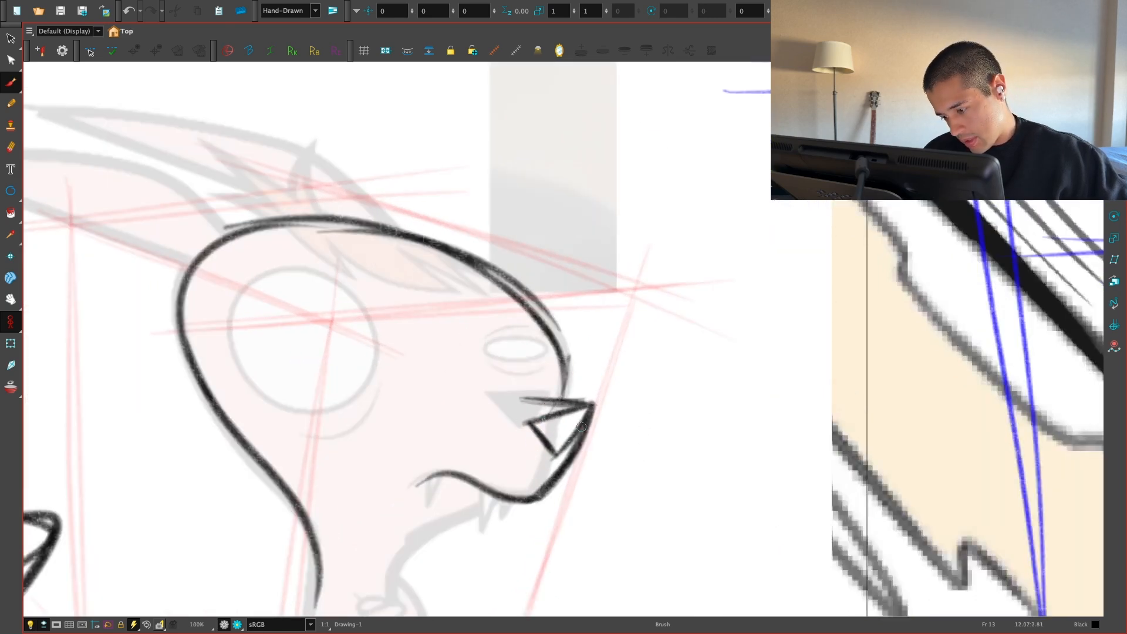
Step: Sketch the small far eye as a tilted ellipse against the front edge of the middle pose's face
key("1")
key("1")
key("space")
key("1")
key("1")
key("2")
key("2")
mouse_move(589, 402)
left_mouse_down()
mouse_move(653, 449)
mouse_move(632, 419)
left_mouse_up()
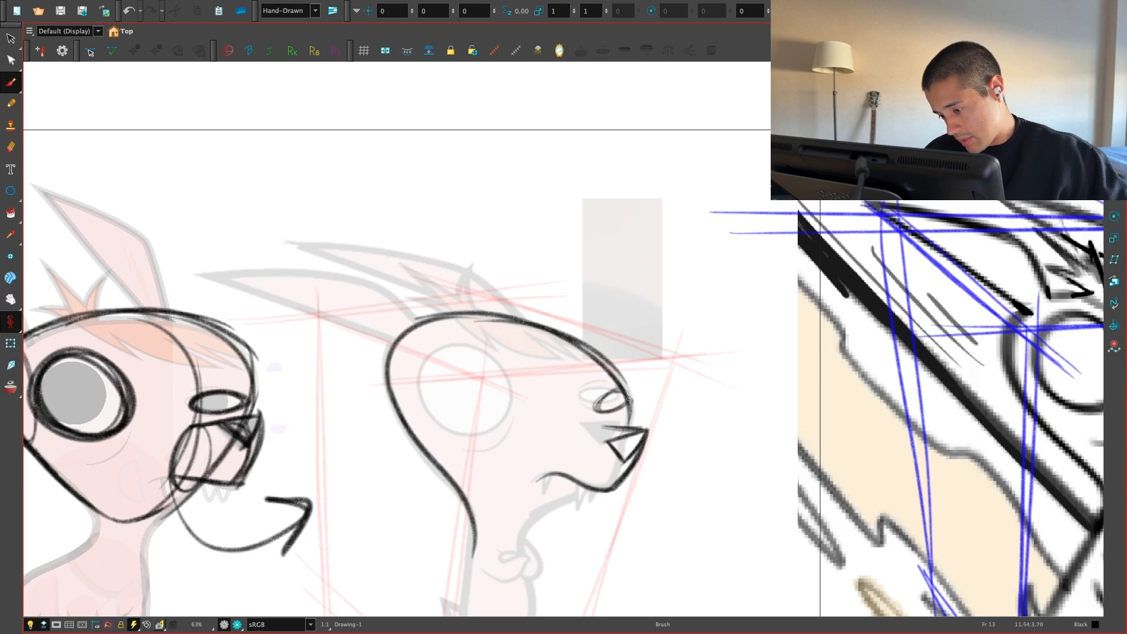
Step: Sketch the large near eye of the middle pose, set further forward than the rig's eye
key("1")
key("1")
key("space")
key("2")
key("2")
mouse_move(619, 456)
left_mouse_down()
mouse_move(631, 449)
mouse_move(606, 447)
mouse_move(606, 428)
left_mouse_up()
key("2")
mouse_move(578, 382)
left_mouse_down()
mouse_move(551, 475)
mouse_move(611, 405)
mouse_move(517, 379)
mouse_move(505, 391)
left_mouse_up()
key("space")
key("1")
key("1")
key("1")
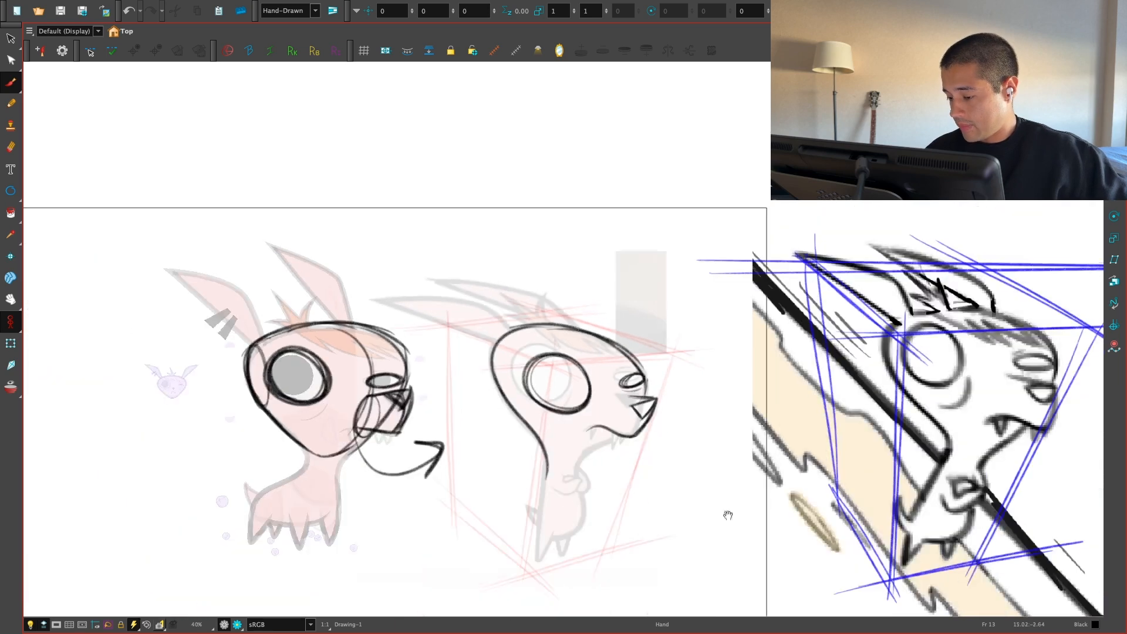
left_click_drag(703, 516, 653, 508)
Step: Thicken the middle pose's large eye outline and try a curved crease below it
key("2")
key("2")
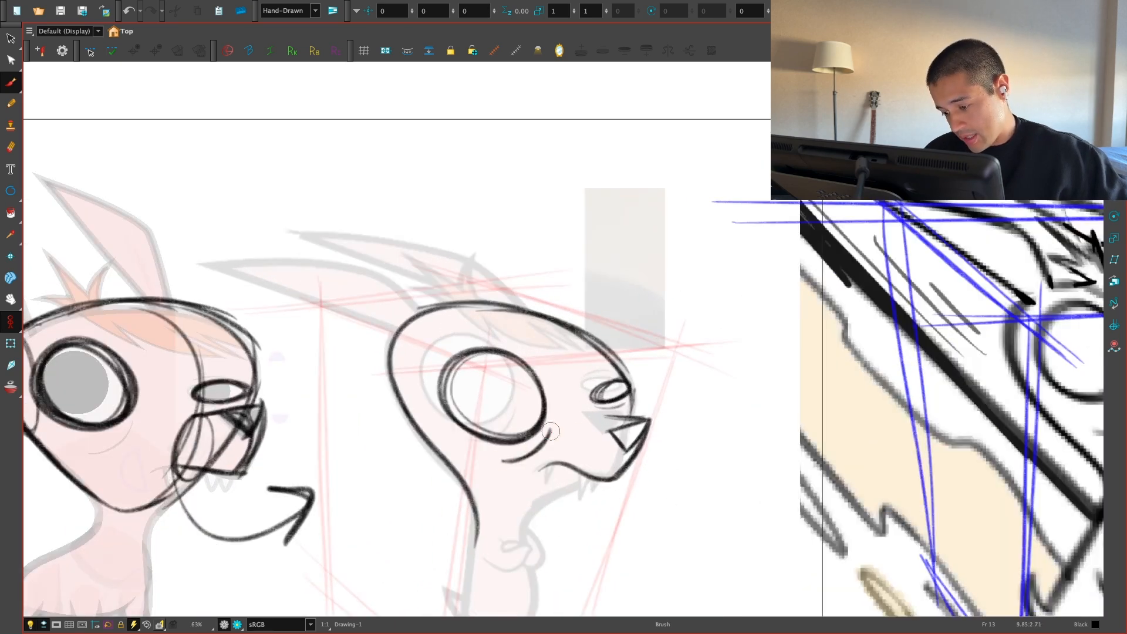
key("2")
key("2")
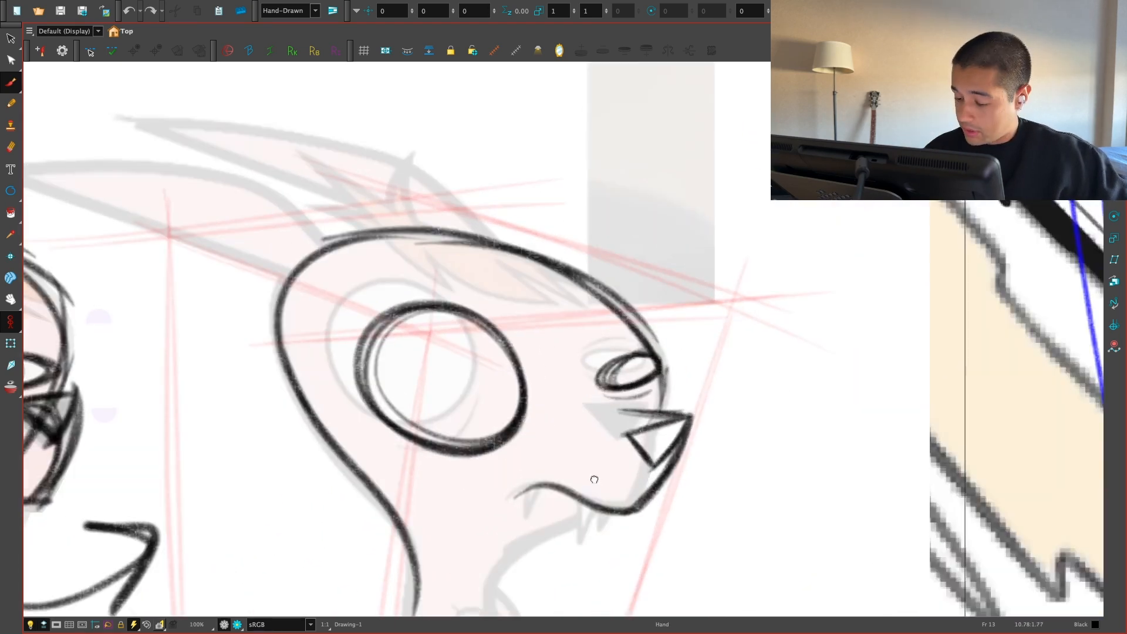
left_click_drag(595, 481, 603, 451)
key("2")
left_click_drag(457, 472, 509, 432)
key("1")
key("super+z")
key("super+z")
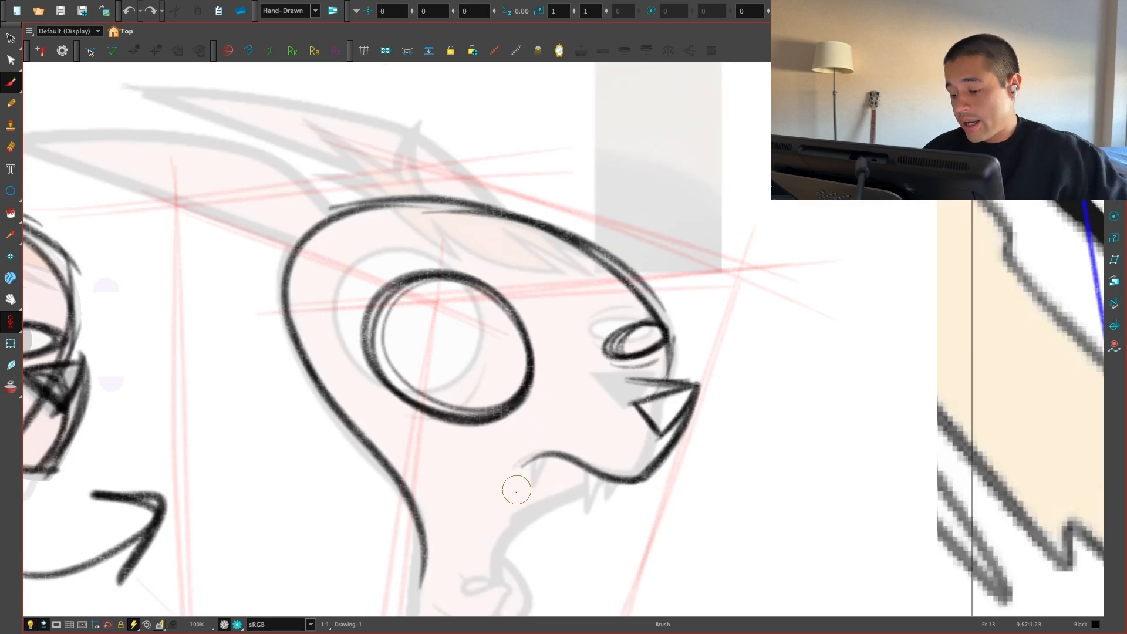
Step: Sketch a curved crease hugging the underside of the middle pose's large eye
key("2")
mouse_move(411, 450)
left_mouse_down()
mouse_move(513, 462)
mouse_move(542, 413)
left_mouse_up()
key("1")
key("1")
key("1")
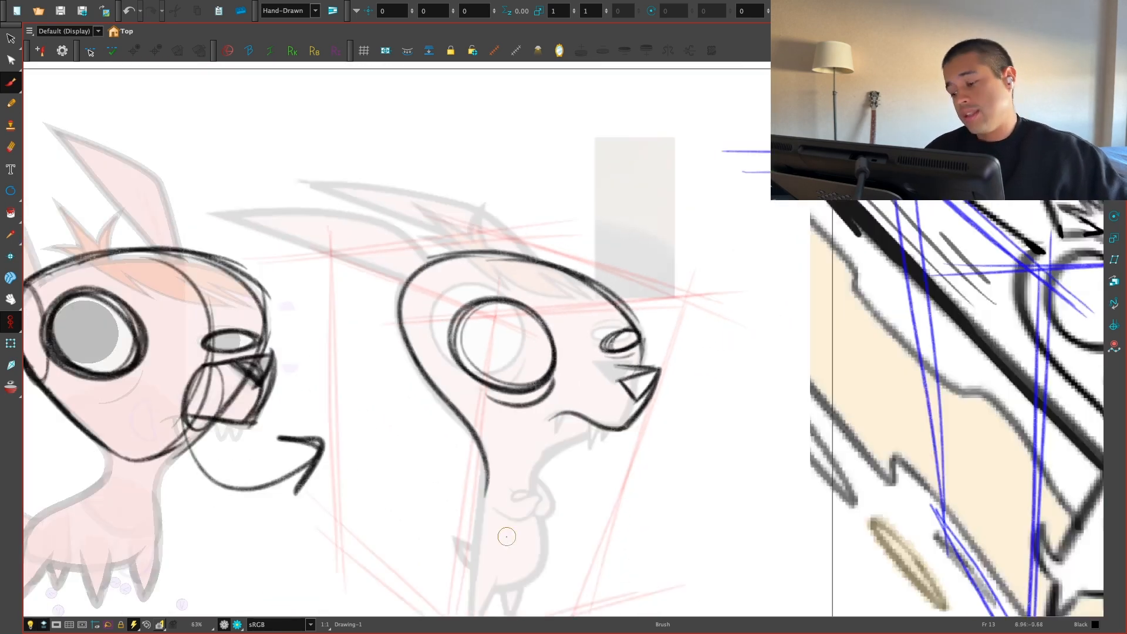
Step: Narrow the under-eye crease slightly, close it up to the eye outline, and shade the enclosed area with black hatching
key("2")
key("2")
key("2")
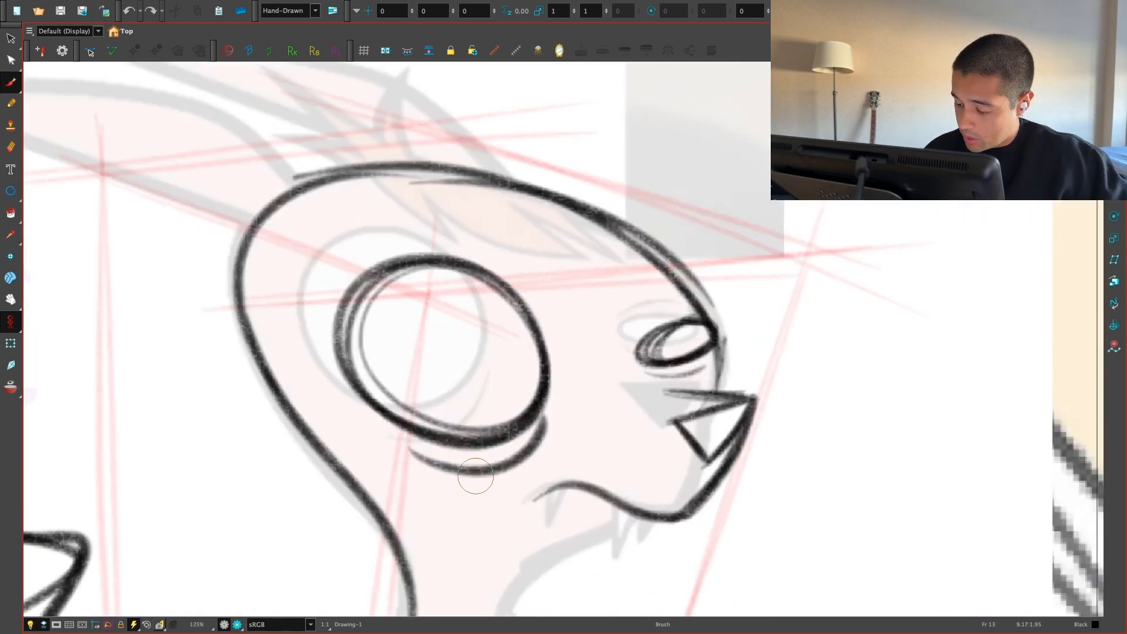
key("alt+s")
left_click(482, 475)
mouse_move(403, 477)
left_mouse_down()
mouse_move(408, 501)
mouse_move(541, 413)
mouse_move(413, 447)
mouse_move(414, 477)
left_mouse_up()
key("alt+b")
key("1")
key("1")
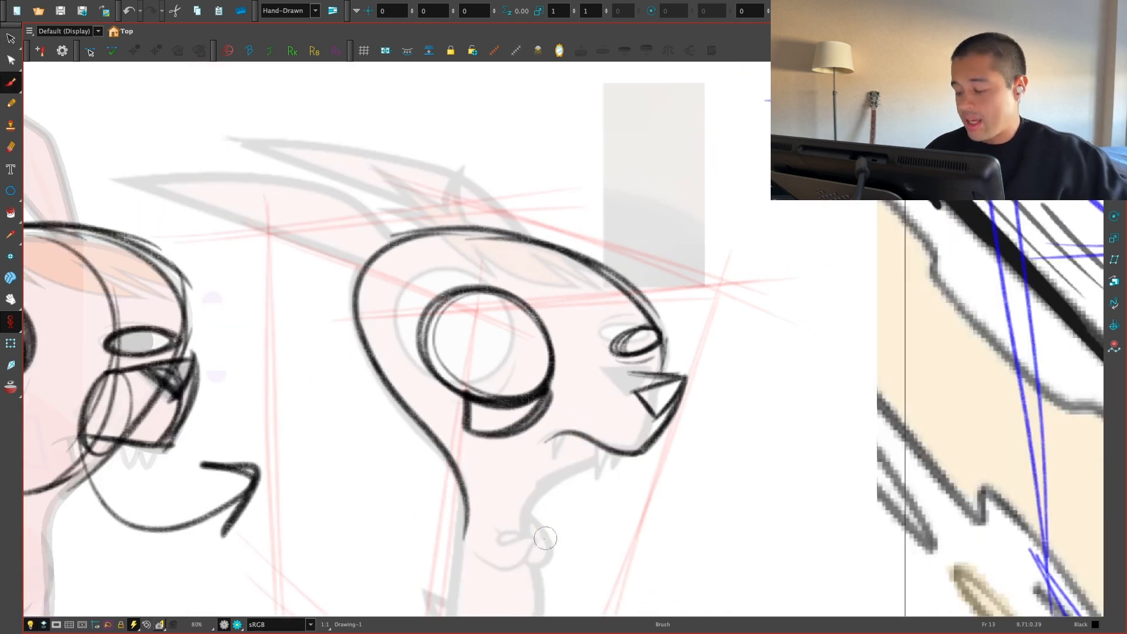
left_click_drag(483, 423, 521, 421)
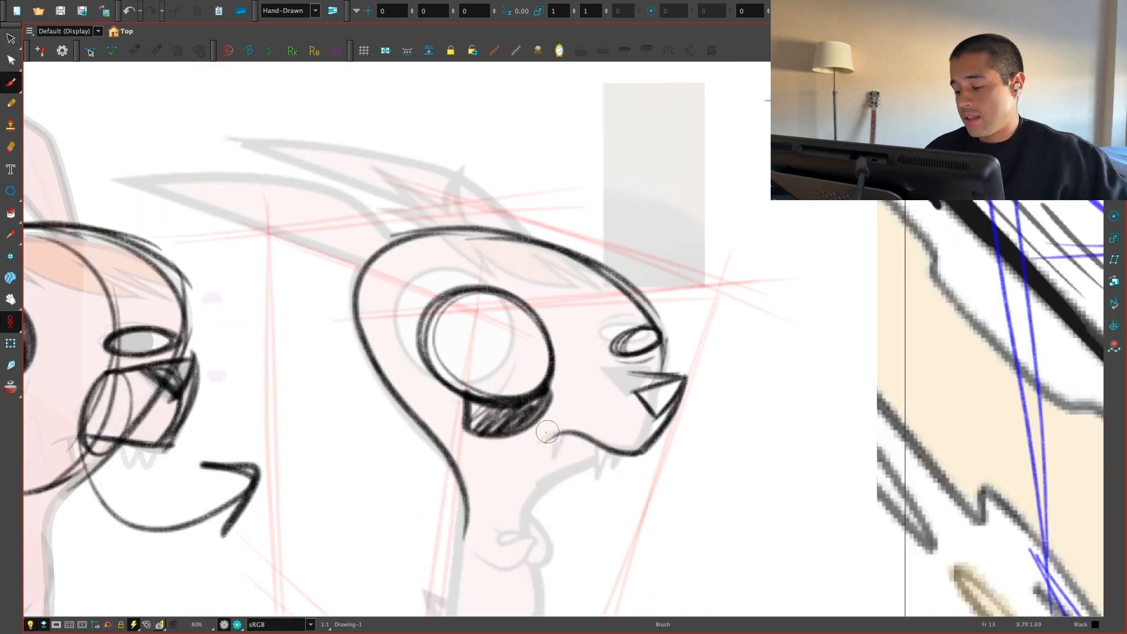
Step: Undo the under-eye crease and its black hatching on the middle pose
key("ctrl+z")
key("ctrl+z")
key("ctrl+z")
key("ctrl+z")
Step: Try a boxy eye bag filled with black hatching beneath the middle pose's large eye
key("2")
mouse_move(452, 441)
left_mouse_down()
mouse_move(492, 453)
mouse_move(542, 433)
left_mouse_up()
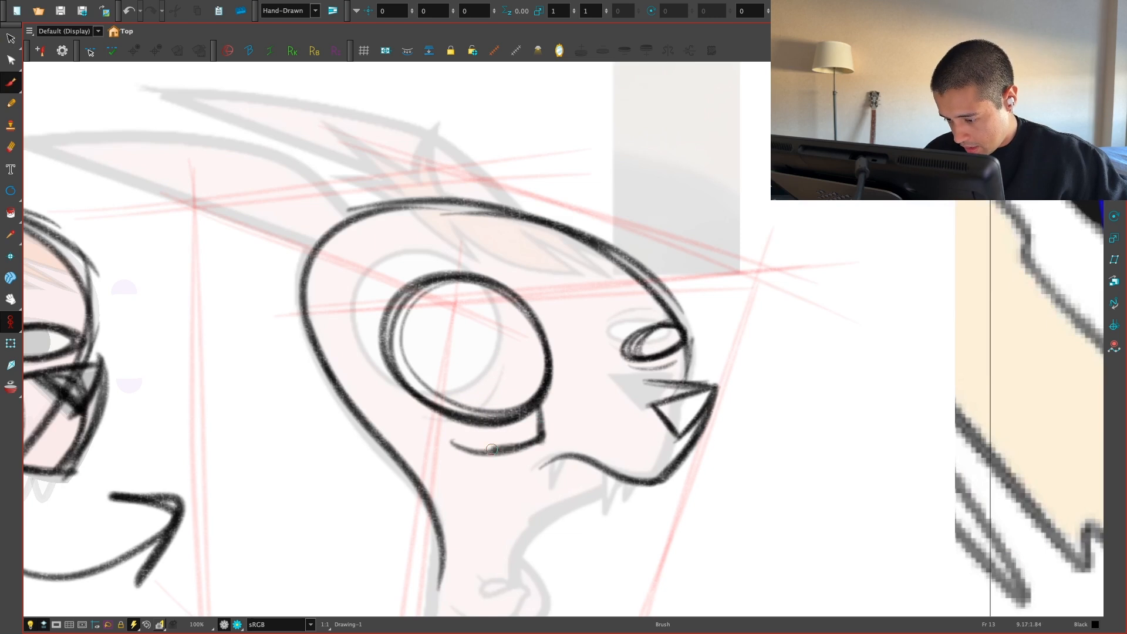
left_click_drag(468, 428, 508, 427)
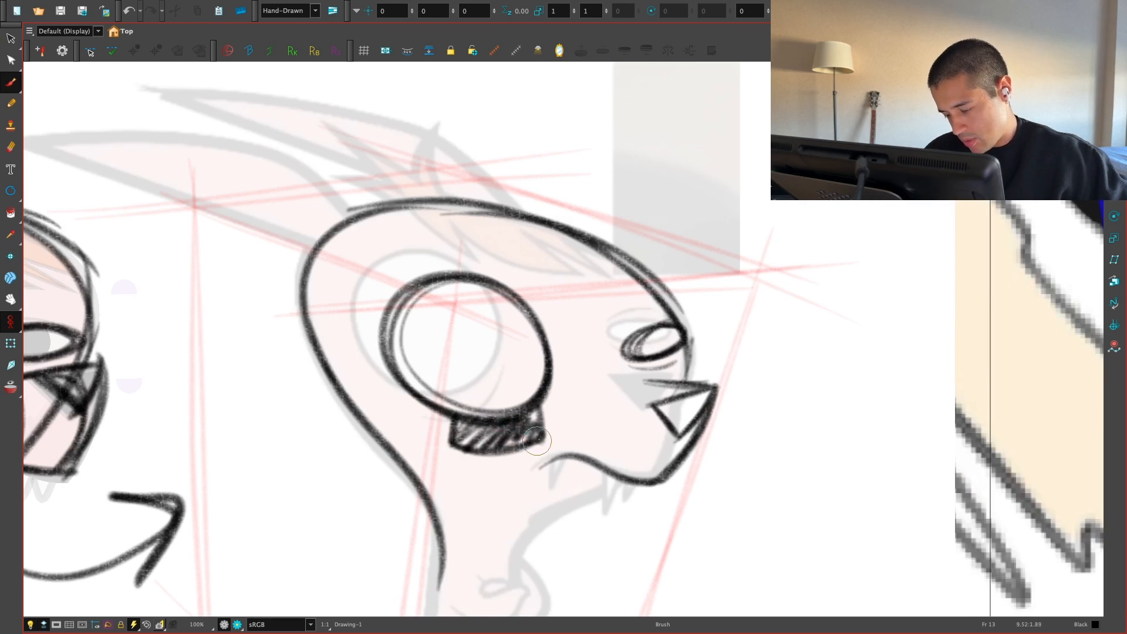
key("ctrl+z")
key("ctrl+z")
key("ctrl+z")
Step: Sketch a single curved crease below the middle pose's large eye, rising toward the muzzle and left unshaded
key("2")
left_click_drag(428, 478, 514, 424)
key("ctrl+z")
left_click_drag(430, 488, 523, 429)
mouse_move(424, 446)
left_mouse_down()
mouse_move(427, 471)
mouse_move(445, 450)
mouse_move(453, 476)
mouse_move(473, 446)
left_mouse_up()
key("1")
key("1")
key("ctrl+z")
key("1")
left_click_drag(645, 497, 631, 485)
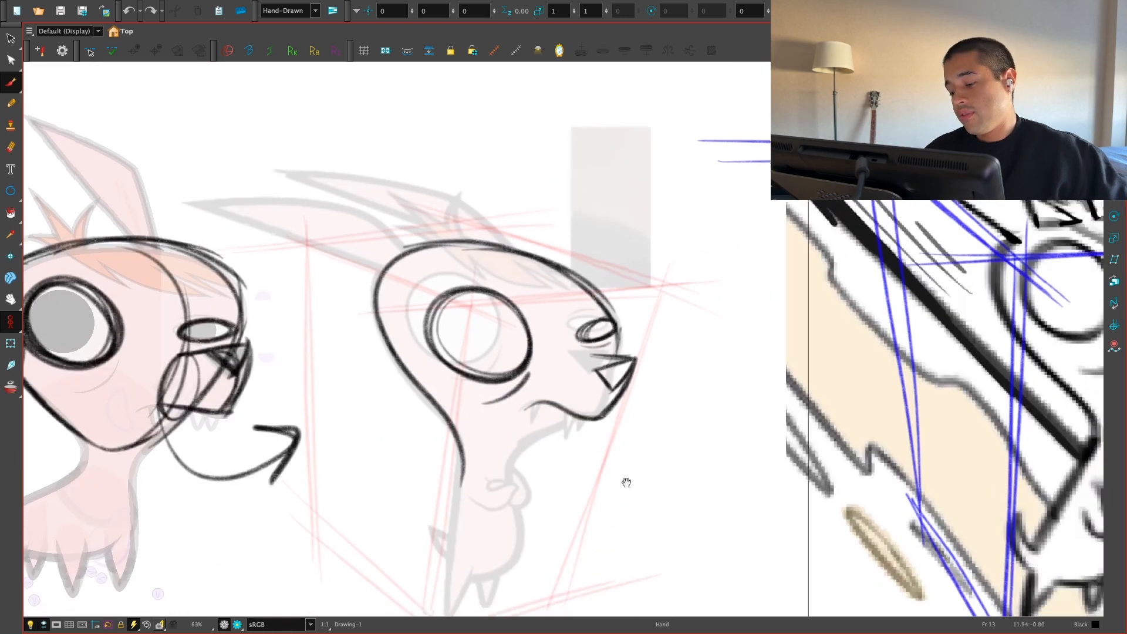
Step: Select the under-eye crease and shift it slightly further below the middle pose's large eye
key("2")
key("alt+s")
left_click(476, 422)
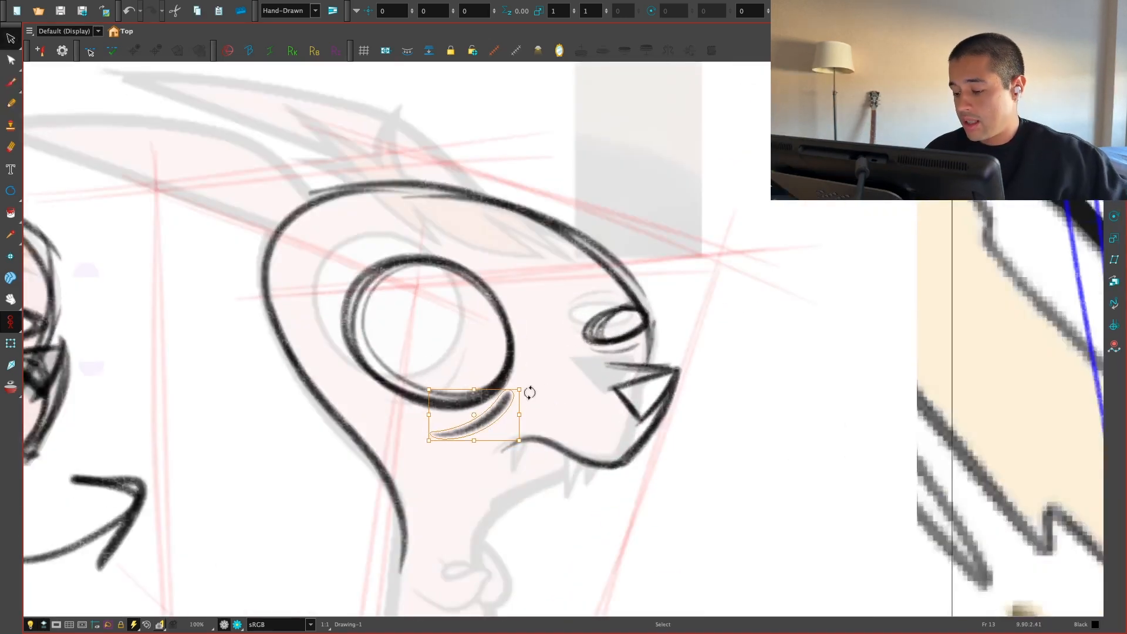
Step: Erase the doubled inner lines along the back and underside of the middle pose's large eye outline
key("alt+e")
key("1")
key("1")
key("1")
key("2")
key("2")
key("2")
mouse_move(391, 292)
left_mouse_down()
mouse_move(369, 335)
mouse_move(395, 398)
left_mouse_up()
left_click_drag(378, 360, 441, 410)
key("ctrl+z")
key("ctrl+z")
mouse_move(376, 326)
left_mouse_down()
mouse_move(426, 399)
mouse_move(447, 396)
left_mouse_up()
mouse_move(387, 374)
left_mouse_down()
mouse_move(435, 404)
mouse_move(470, 408)
left_mouse_up()
left_click_drag(381, 361, 433, 398)
left_click_drag(369, 337, 411, 283)
Step: Select the middle pose's large eye outline and nudge it slightly upward
key("1")
key("1")
left_click_drag(658, 427, 652, 425)
key("2")
left_click(512, 376)
left_click(523, 335)
left_click(517, 364)
left_click_drag(521, 367, 520, 356)
key("1")
key("1")
key("2")
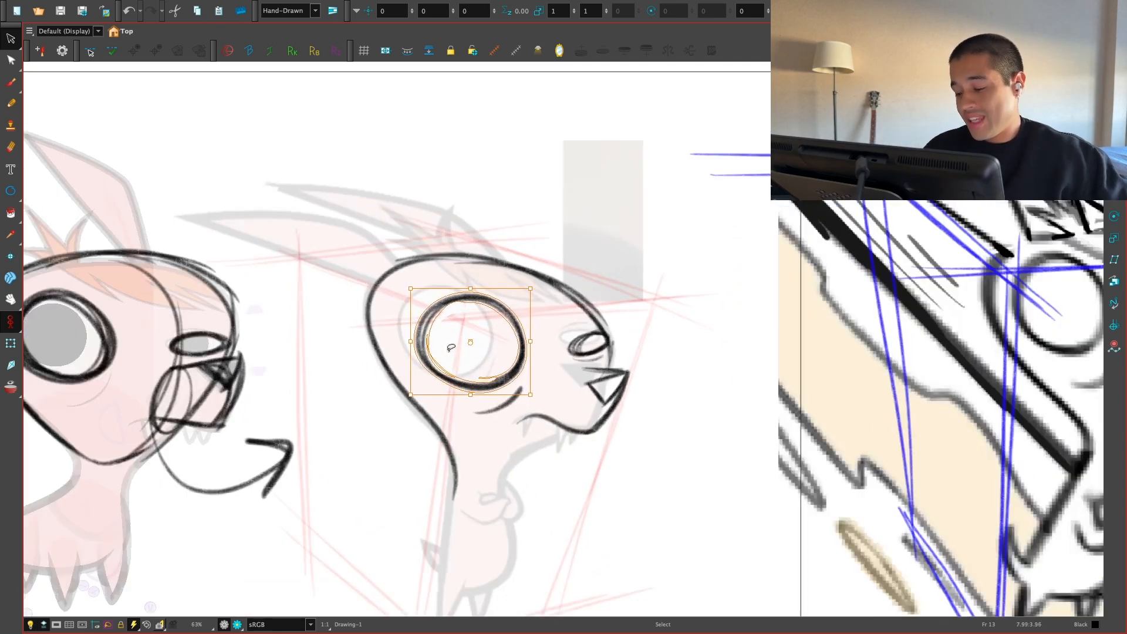
left_click_drag(410, 373, 410, 377)
key("space")
key("1")
key("1")
key("1")
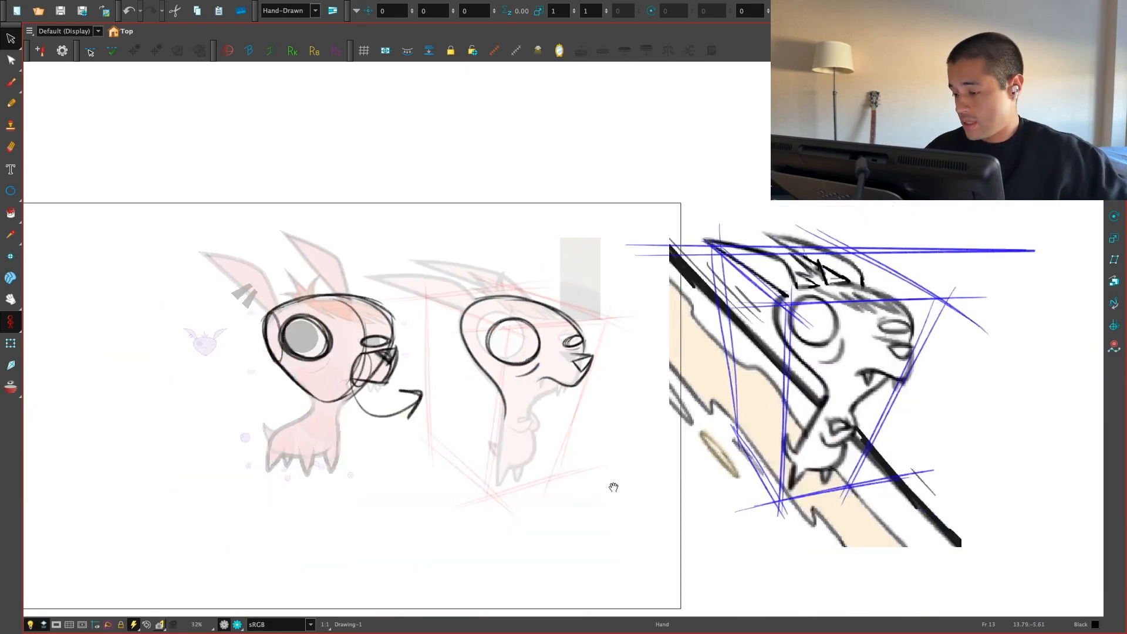
Step: Reselect the middle pose's large eye and shift it slightly toward the back of the head
key("2")
key("2")
key("2")
key("2")
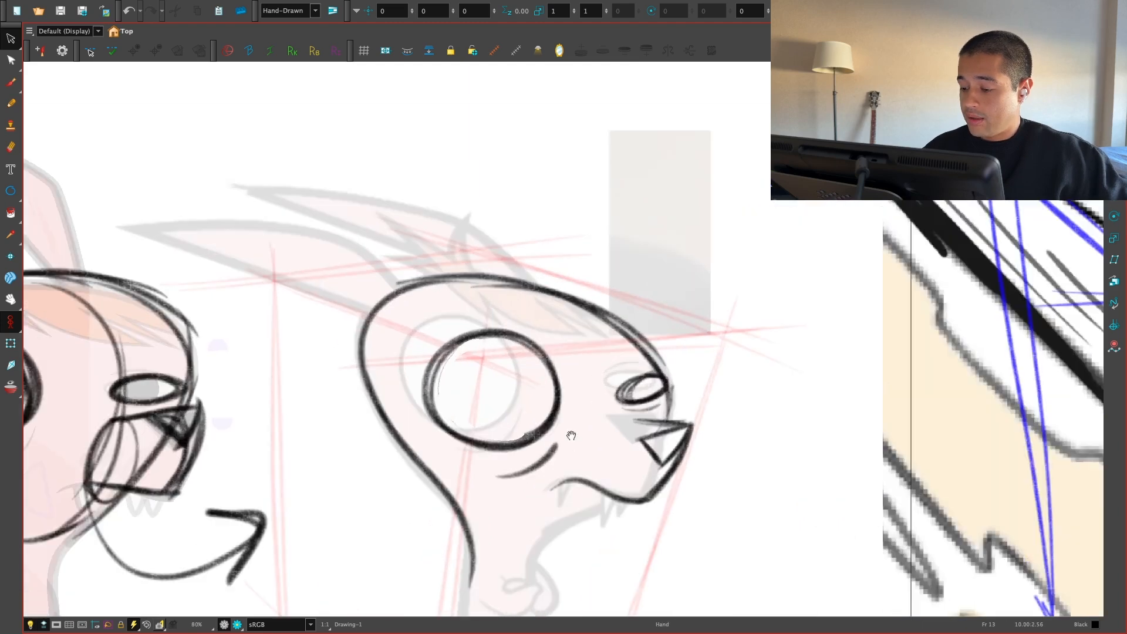
left_click(518, 342)
left_click(531, 320)
left_click(521, 334)
mouse_move(521, 322)
left_mouse_down()
mouse_move(500, 322)
mouse_move(571, 362)
mouse_move(651, 359)
left_mouse_up()
left_click(540, 313)
key("c")
key("v")
Step: Outline the lower edge of the orange forehead patch across the left pose's head with black brush strokes
key("1")
key("alt+b")
key("space")
key("2")
left_click_drag(156, 305, 254, 357)
left_click_drag(202, 315, 256, 358)
left_click_drag(206, 315, 330, 355)
mouse_move(241, 335)
left_mouse_down()
mouse_move(362, 351)
mouse_move(300, 355)
mouse_move(376, 351)
left_mouse_up()
left_click_drag(287, 354, 379, 353)
Step: Add dark diagonal hair strokes inside the left pose's forehead patch
key("2")
left_click_drag(203, 322, 314, 367)
left_click_drag(258, 331, 312, 356)
left_click_drag(278, 338, 326, 355)
key("1")
key("1")
key("2")
Step: Draw the forehead patch's lower edge across the middle pose's head, sweeping from the crown to the brow
mouse_move(821, 315)
left_mouse_down()
mouse_move(672, 401)
mouse_move(724, 370)
mouse_move(589, 360)
left_mouse_up()
key("1")
key("2")
key("ctrl+z")
left_click_drag(419, 301, 518, 344)
key("ctrl+z")
key("ctrl+z")
key("ctrl+z")
mouse_move(569, 304)
left_mouse_down()
mouse_move(543, 253)
mouse_move(571, 378)
left_mouse_up()
left_click_drag(578, 243, 565, 403)
key("shift+x")
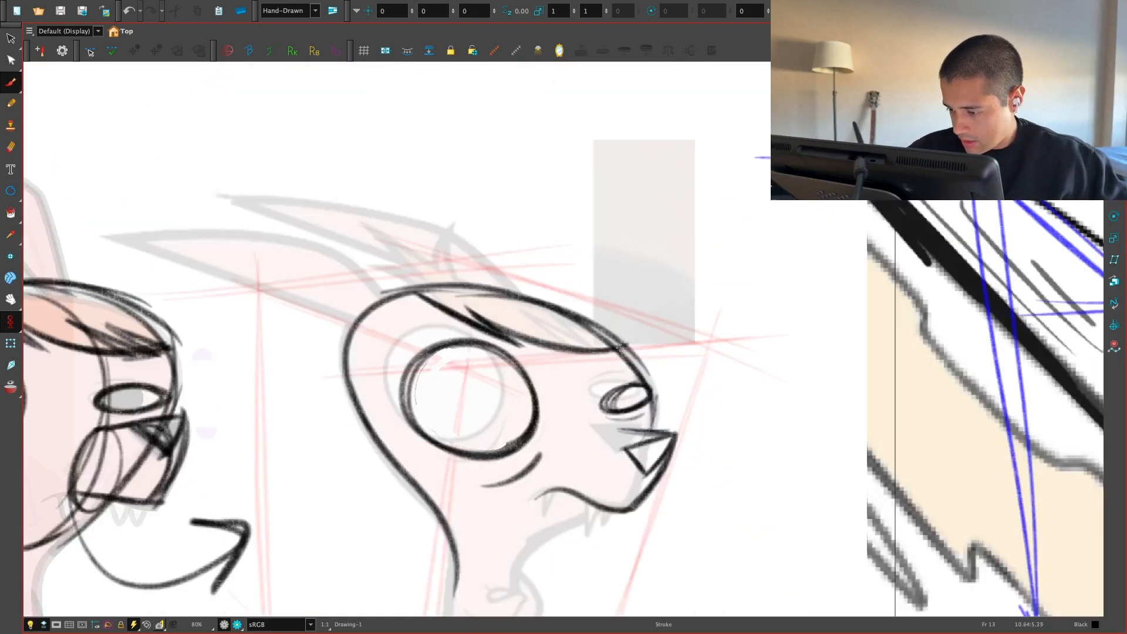
Step: Add dark diagonal hair strokes inside the middle pose's forehead patch to match the left pose
left_click_drag(724, 395, 656, 420)
key("2")
left_click_drag(437, 343, 501, 385)
mouse_move(447, 346)
left_mouse_down()
mouse_move(543, 396)
mouse_move(530, 388)
left_mouse_up()
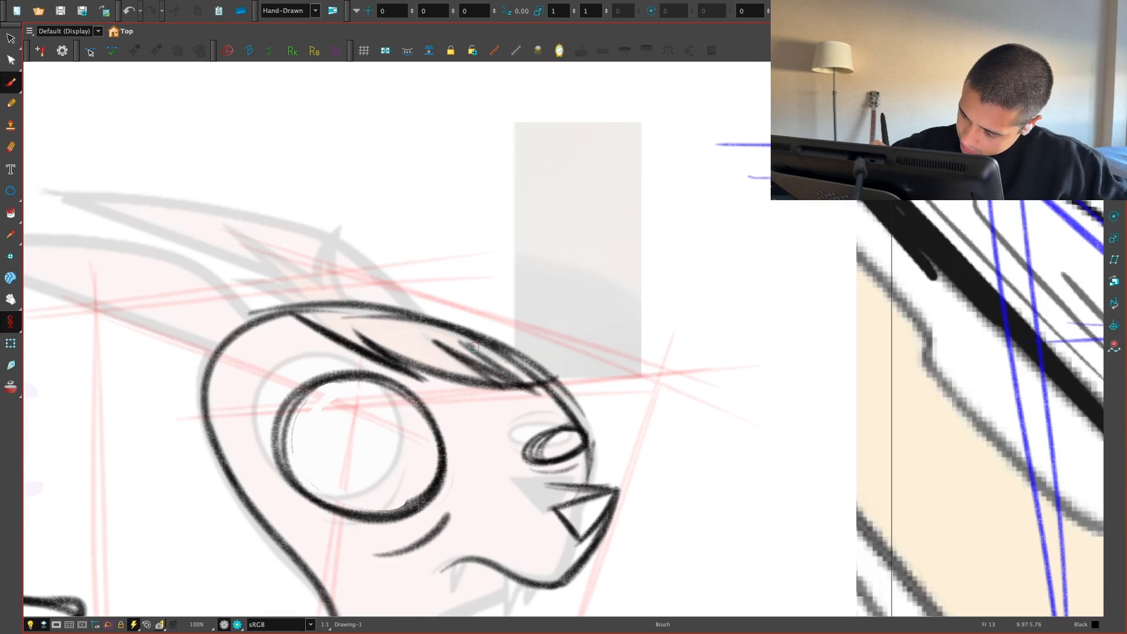
key("1")
key("1")
key("1")
key("1")
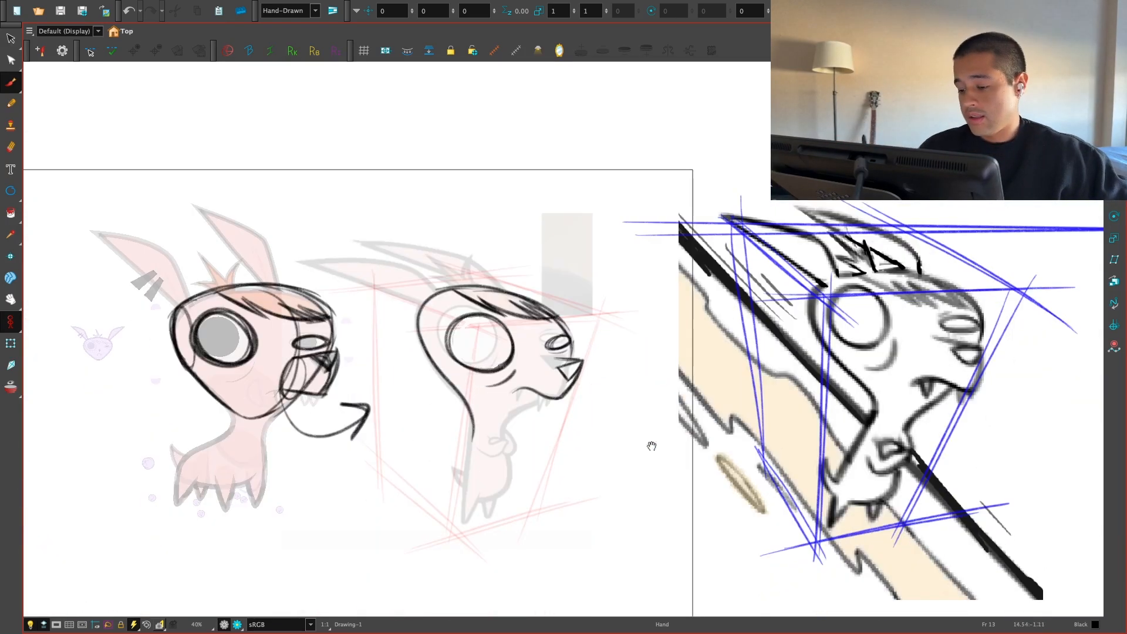
Step: Draw small pointed fangs along the middle pose's mouth line
key("2")
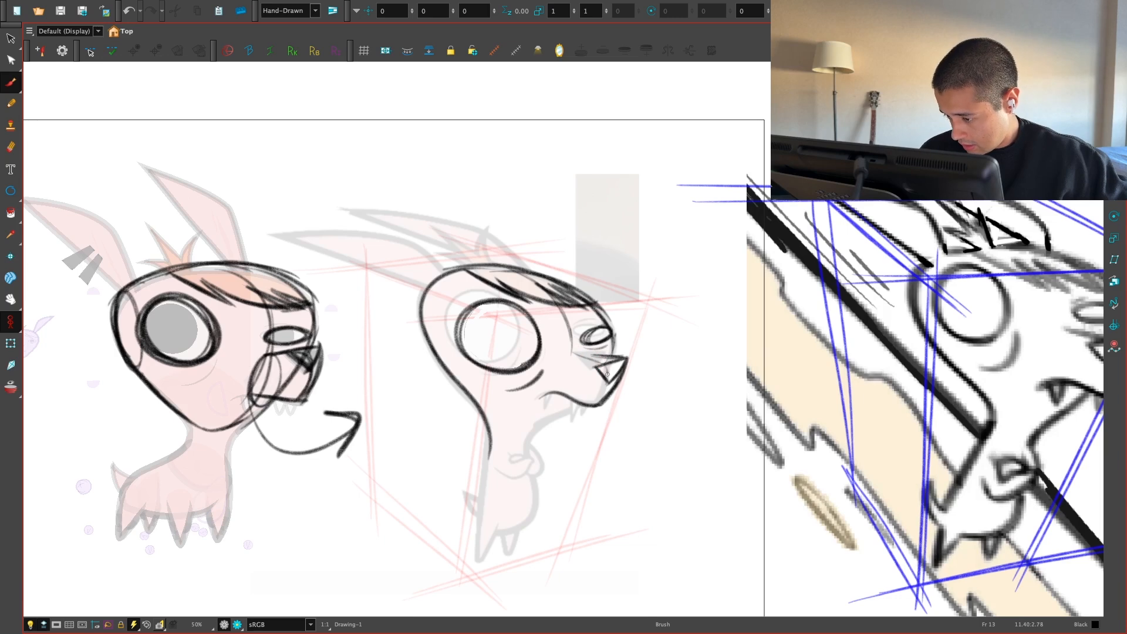
key("2")
key("2")
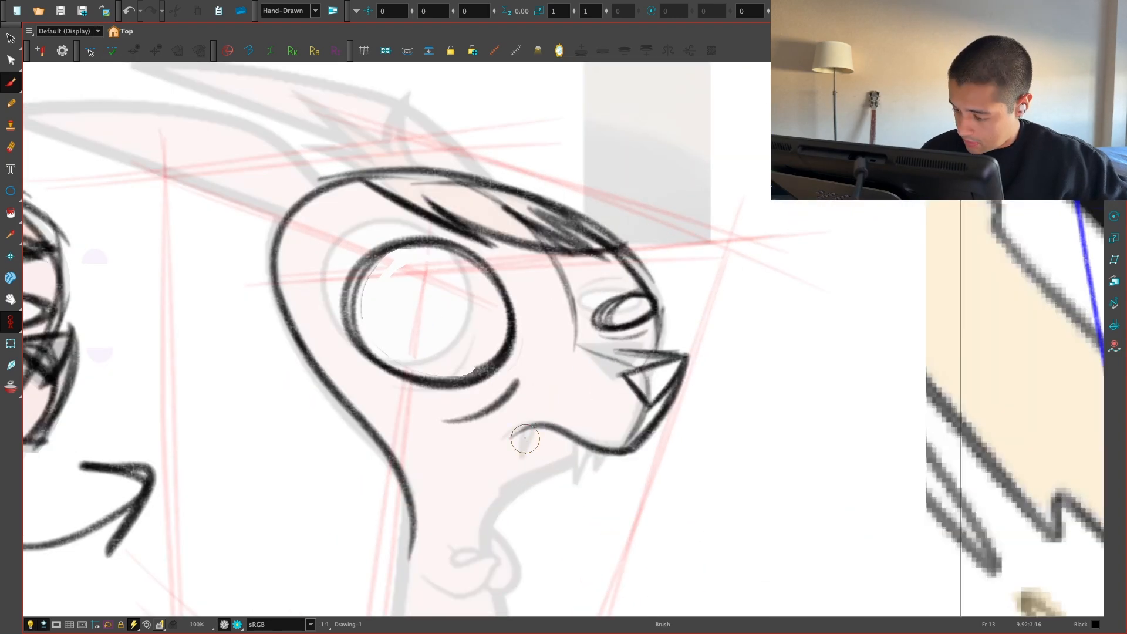
mouse_move(534, 457)
left_mouse_down()
mouse_move(527, 435)
mouse_move(588, 473)
mouse_move(623, 452)
left_mouse_up()
key("1")
key("1")
key("1")
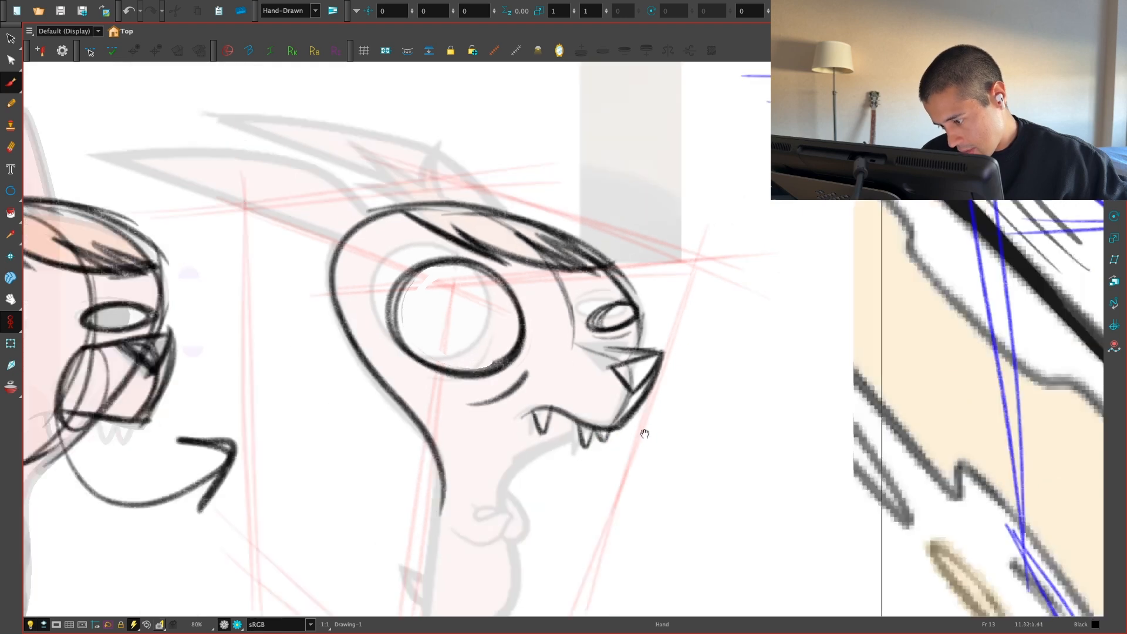
left_click_drag(629, 496, 662, 483)
key("2")
left_click_drag(648, 397, 656, 384)
key("1")
key("1")
left_click_drag(723, 536, 645, 520)
key("2")
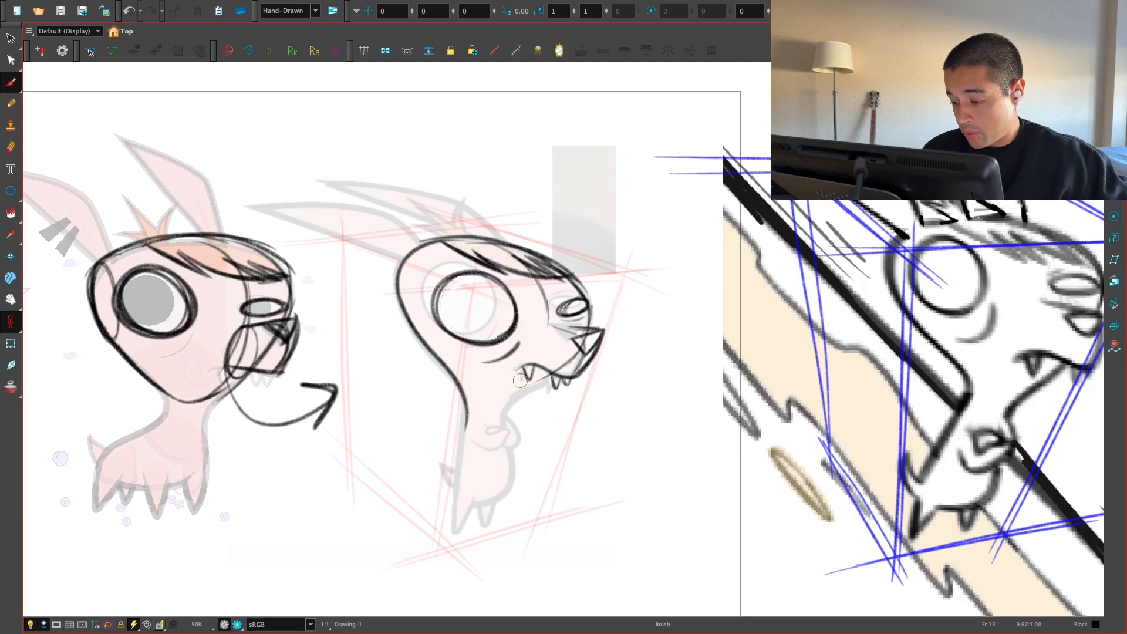
Step: Draw the middle pose's front contour from the throat down over the chest and belly
key("alt+s")
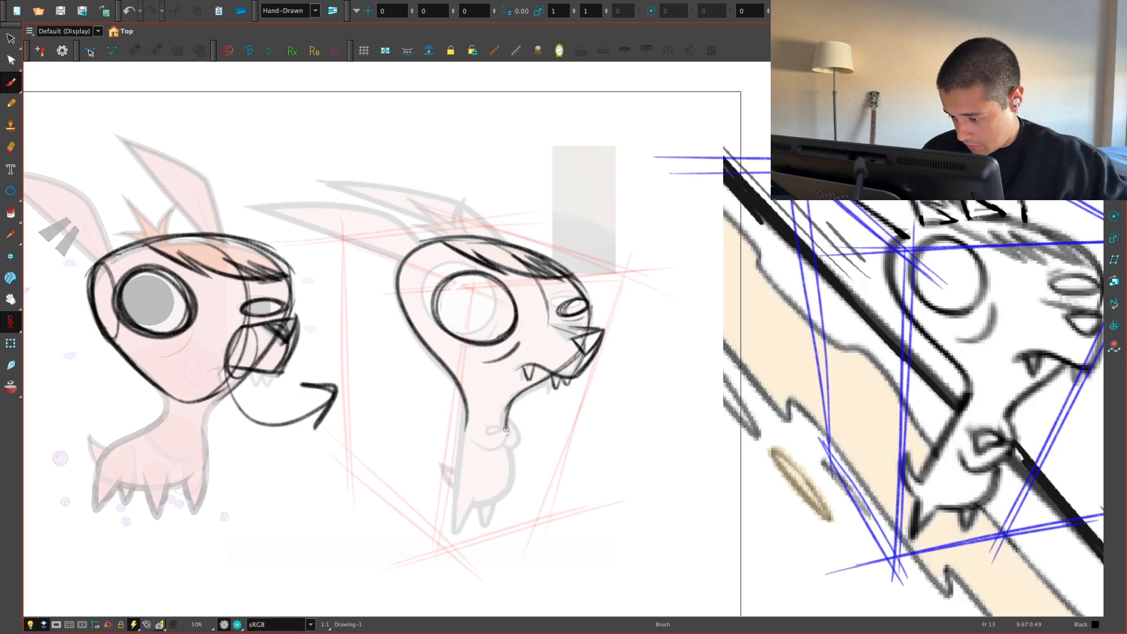
left_click_drag(582, 491, 587, 479)
key("2")
key("super+z")
left_click_drag(511, 357, 482, 493)
key("1")
key("1")
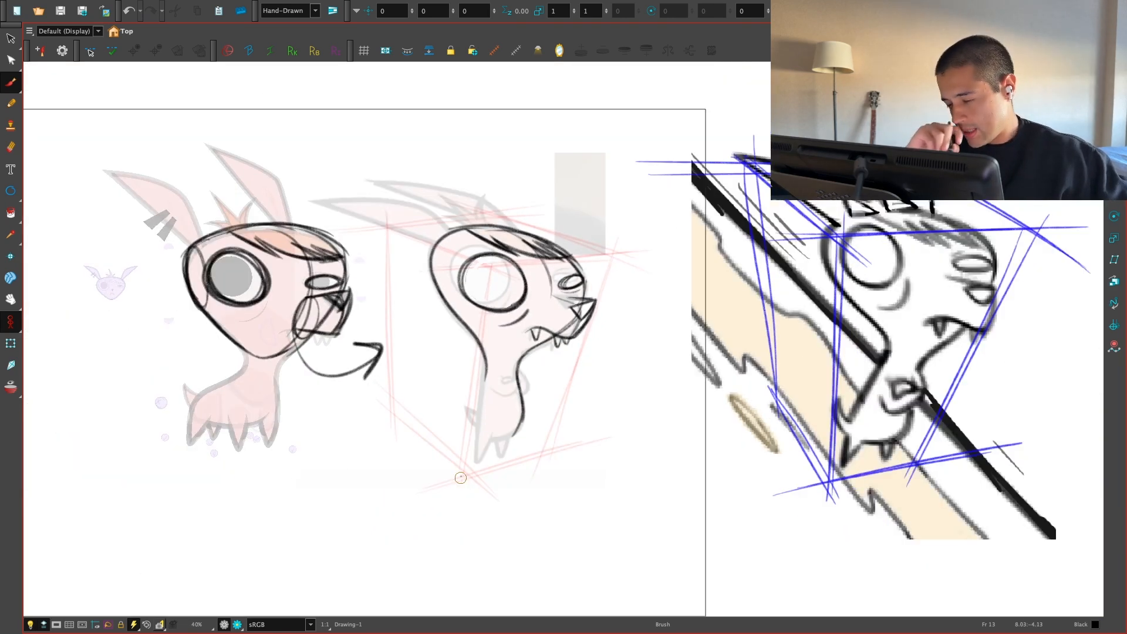
Step: Draw black downward arrows over the three vertical edges of the middle pose's red perspective box
key("2")
left_click_drag(543, 445, 576, 440)
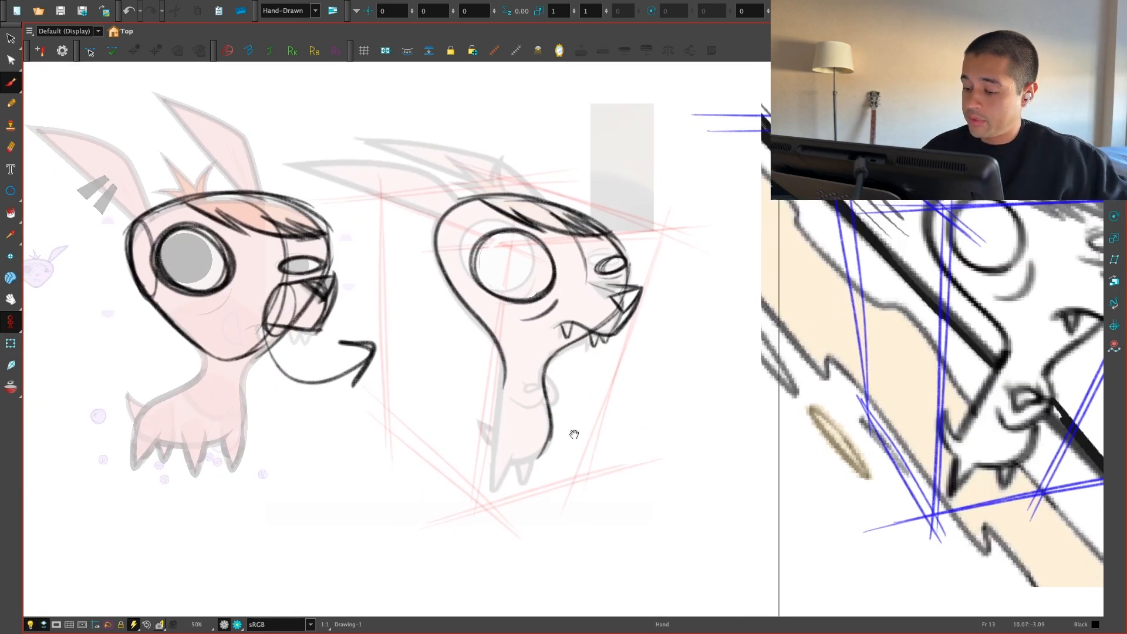
left_click_drag(511, 231, 471, 523)
left_click_drag(665, 213, 569, 505)
left_click_drag(386, 172, 384, 434)
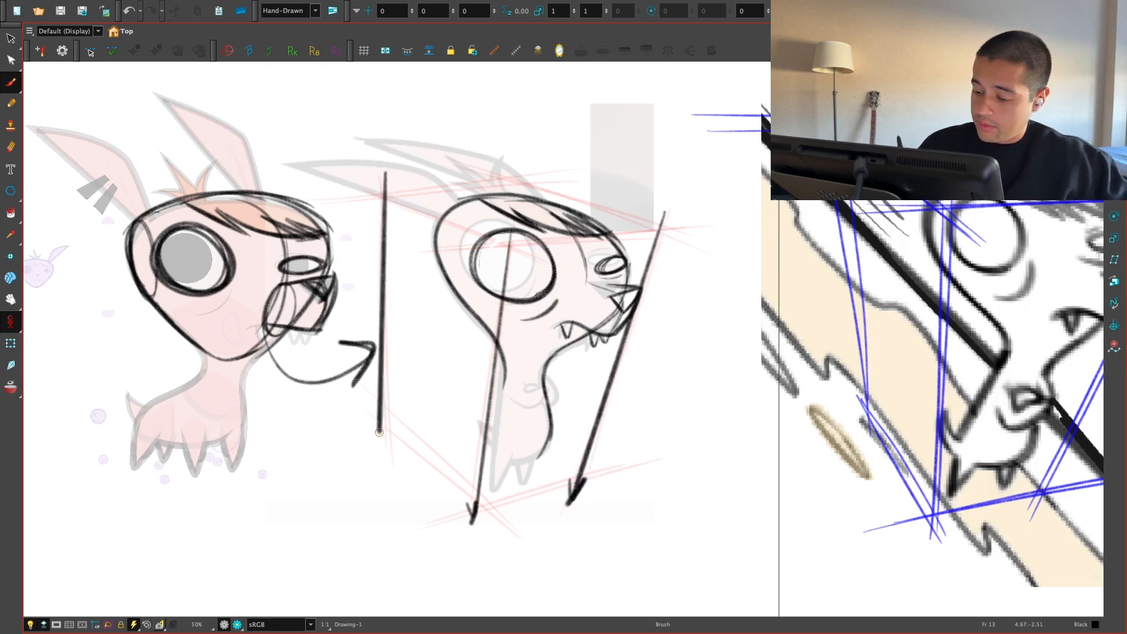
Step: Undo the arrows on the box's two outer vertical edges, keeping the one on the middle edge
key("alt+s")
key("ctrl+z")
key("alt+b")
key("ctrl+z")
key("ctrl+z")
key("alt+s")
Step: Try drawing the middle pose's back contour straight down from the neck to a pointed foot
left_click_drag(500, 411, 487, 485)
key("ctrl+z")
key("ctrl+z")
mouse_move(506, 376)
left_mouse_down()
mouse_move(491, 471)
mouse_move(461, 527)
mouse_move(490, 481)
left_mouse_up()
key("2")
key("2")
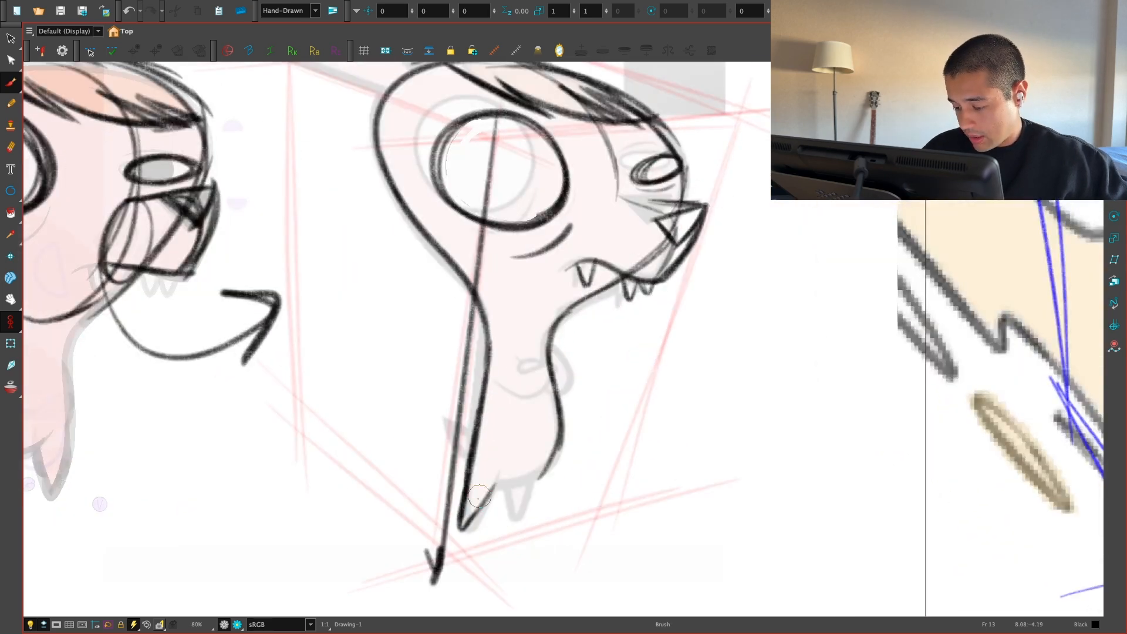
key("ctrl+z")
key("ctrl+z")
Step: Draw the middle pose's back contour from the neck down to the foot and thicken its lower stretch
left_click_drag(490, 342, 462, 521)
key("1")
key("1")
left_click_drag(442, 583, 968, 347, "ctrl+alt")
key("2")
key("2")
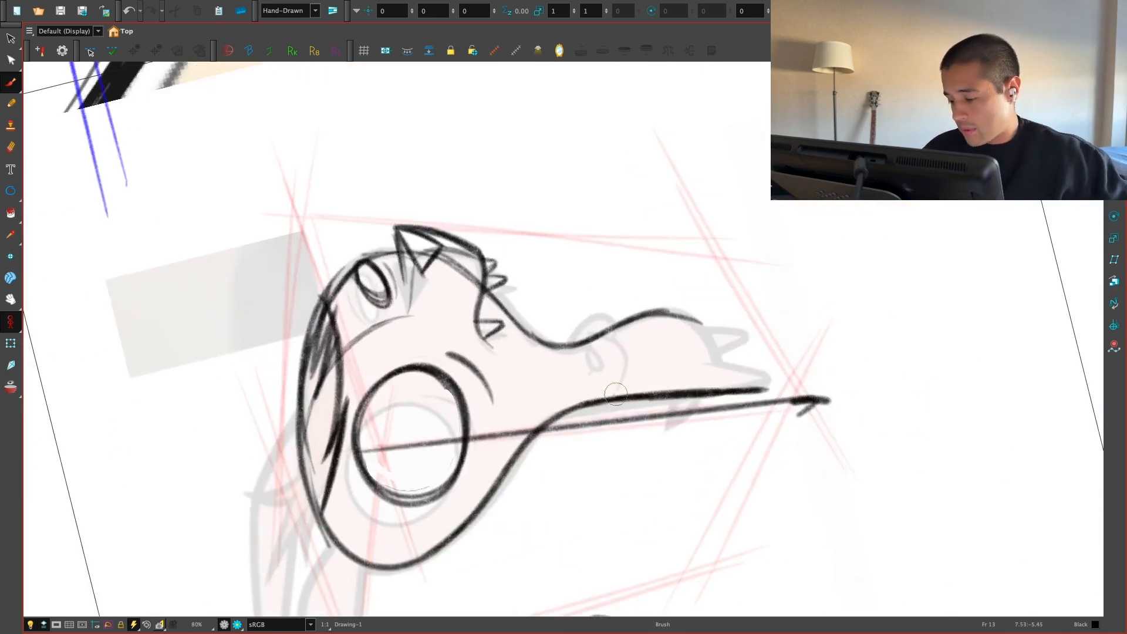
left_click_drag(599, 401, 779, 388)
key("shift+x")
left_click_drag(518, 423, 521, 413)
Step: Delete the downward arrow's shaft and head from the middle pose's box edge
key("alt+s")
left_click(478, 330)
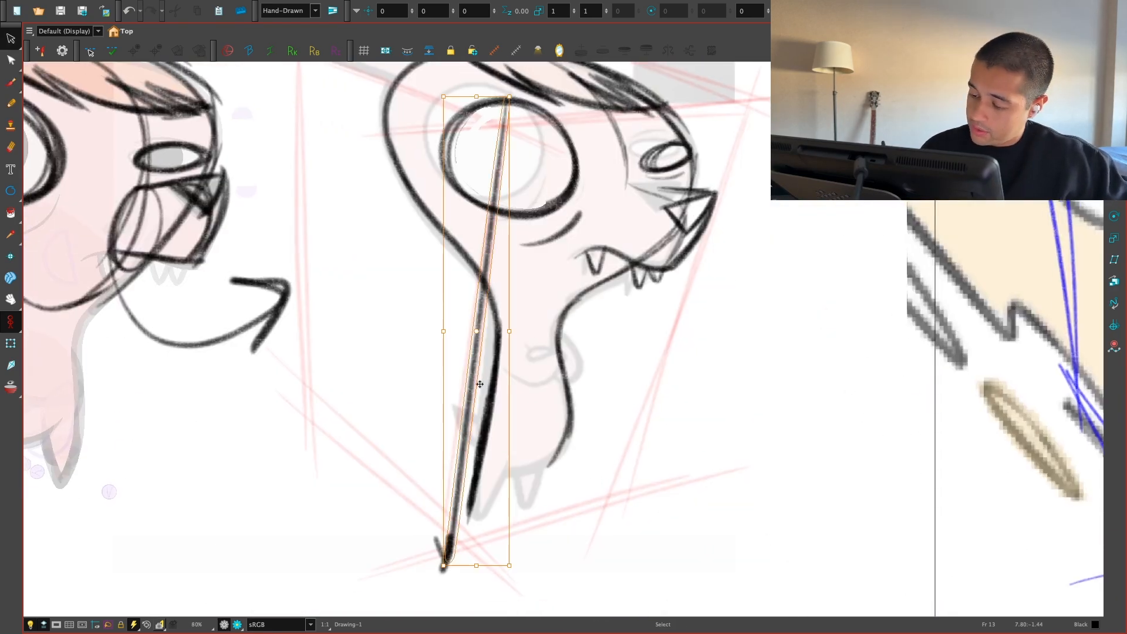
key("Delete")
left_click(449, 553)
key("Delete")
Step: Draw a small V-shaped arrowhead at the lower near corner of the middle pose's perspective box
key("alt+b")
left_click_drag(438, 526, 450, 563)
left_click_drag(463, 534, 455, 550)
key("alt+s")
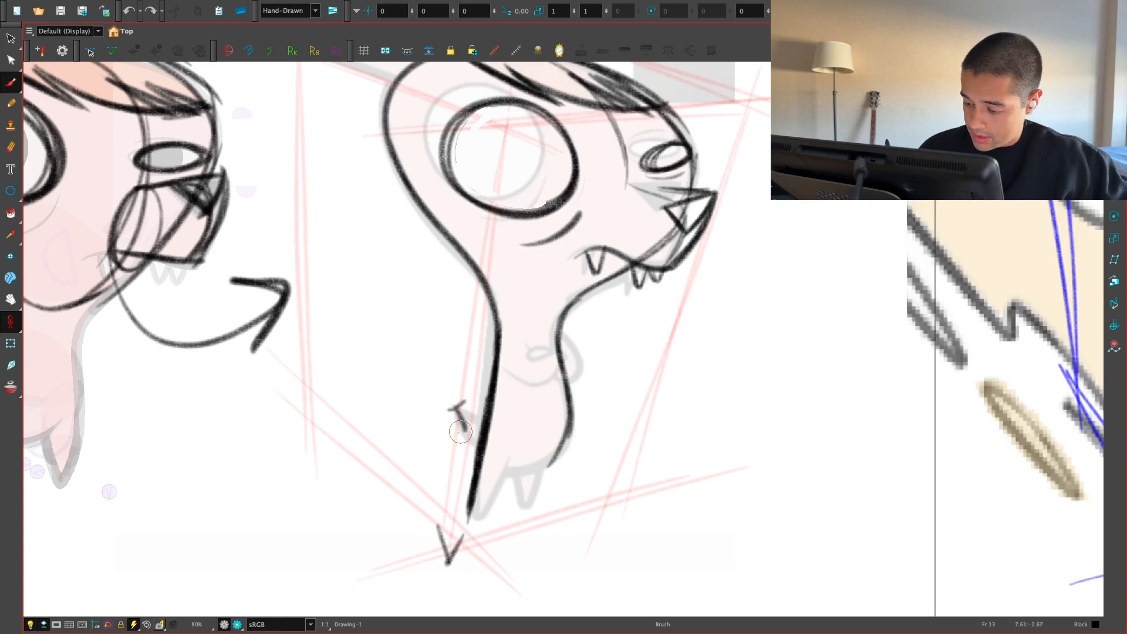
Step: Write the note "CSI" beside the middle pose's lower perspective box edge and complete the "I" label next to its back
left_click_drag(280, 520, 292, 550)
mouse_move(316, 510)
left_mouse_down()
mouse_move(339, 503)
mouse_move(333, 531)
mouse_move(355, 522)
left_mouse_up()
left_click_drag(567, 388, 511, 423)
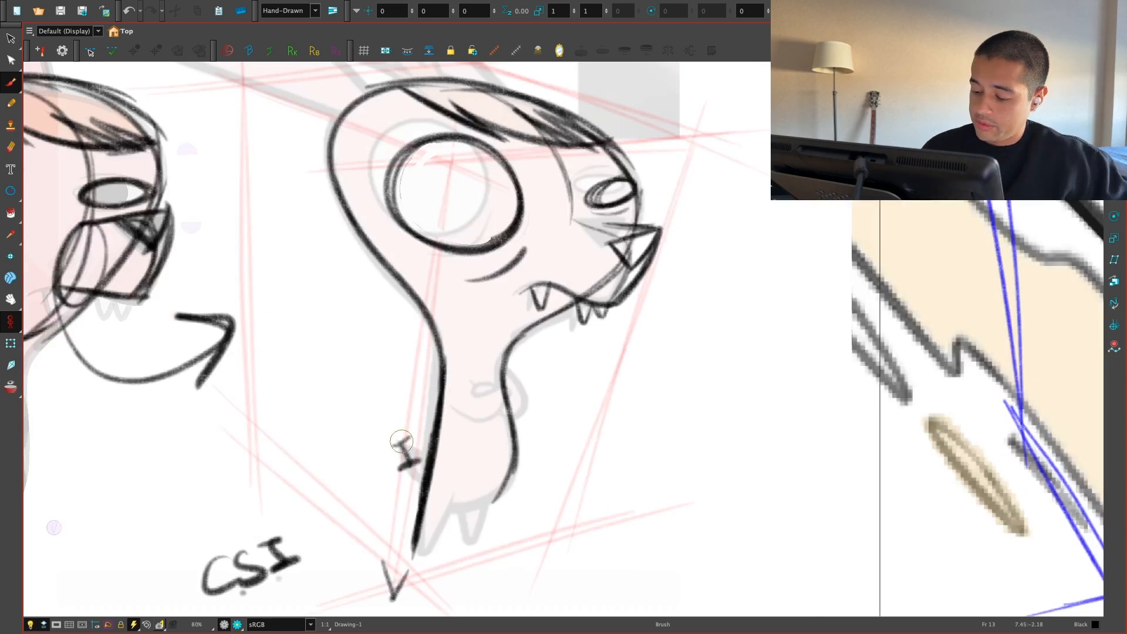
Step: Thicken the middle pose's contour from the neck to the back of the head and label it "S" in quotation marks
left_click_drag(483, 230, 492, 313)
mouse_move(449, 474)
left_mouse_down()
mouse_move(375, 332)
mouse_move(479, 165)
left_mouse_up()
mouse_move(297, 242)
left_mouse_down()
mouse_move(305, 266)
mouse_move(294, 280)
mouse_move(311, 238)
left_mouse_up()
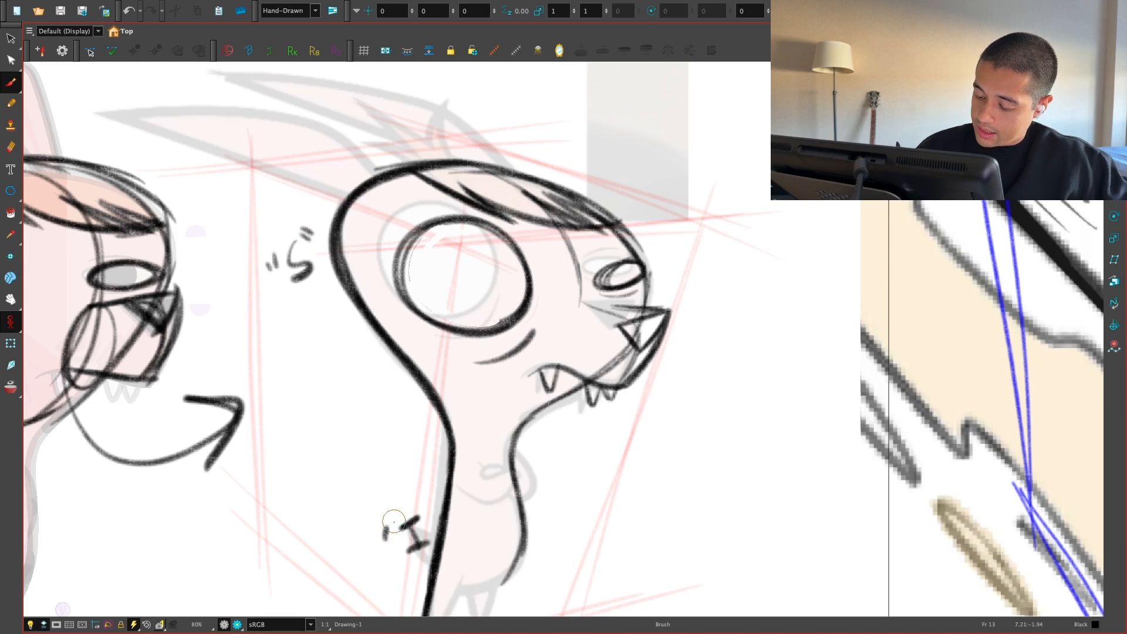
Step: Thicken the middle pose's crown and forehead contour and label the front curve "C" in quotation marks
key("1")
left_click_drag(653, 436, 609, 418)
key("2")
left_click_drag(511, 526, 654, 455)
mouse_move(545, 447)
left_mouse_down()
mouse_move(557, 365)
mouse_move(286, 358)
left_mouse_up()
key("shift+x")
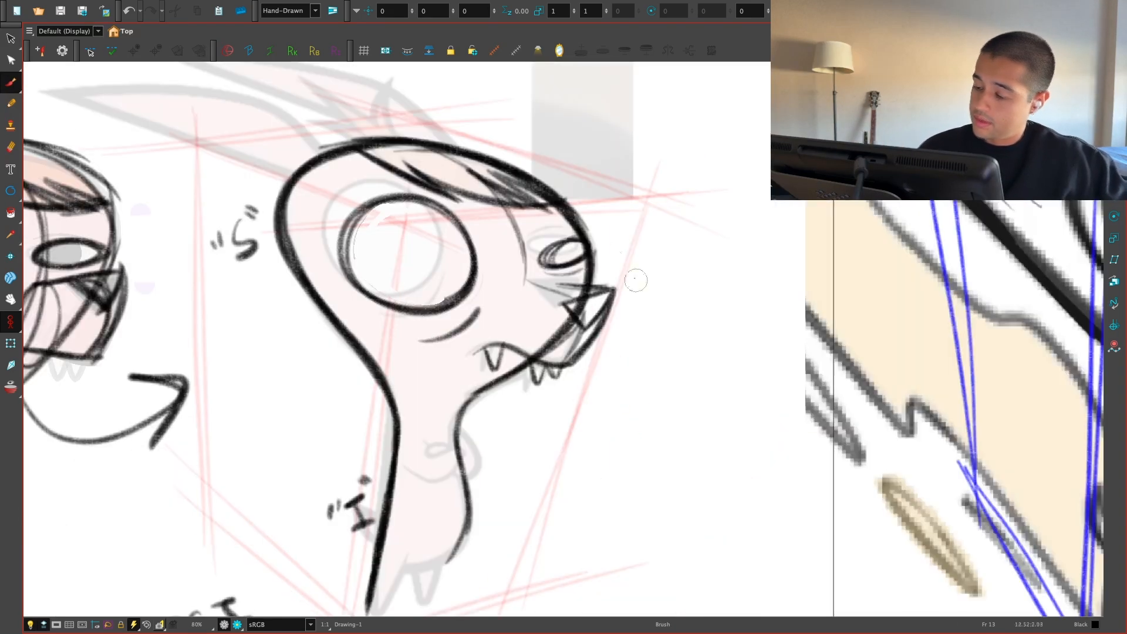
left_click_drag(652, 241, 650, 263)
left_click_drag(618, 233, 666, 235)
Step: Label the middle pose's chest contour "S" in quotation marks
key("1")
left_click_drag(658, 282, 666, 226)
key("2")
mouse_move(503, 327)
left_mouse_down()
mouse_move(500, 480)
mouse_move(494, 496)
mouse_move(470, 490)
left_mouse_up()
key("ctrl+z")
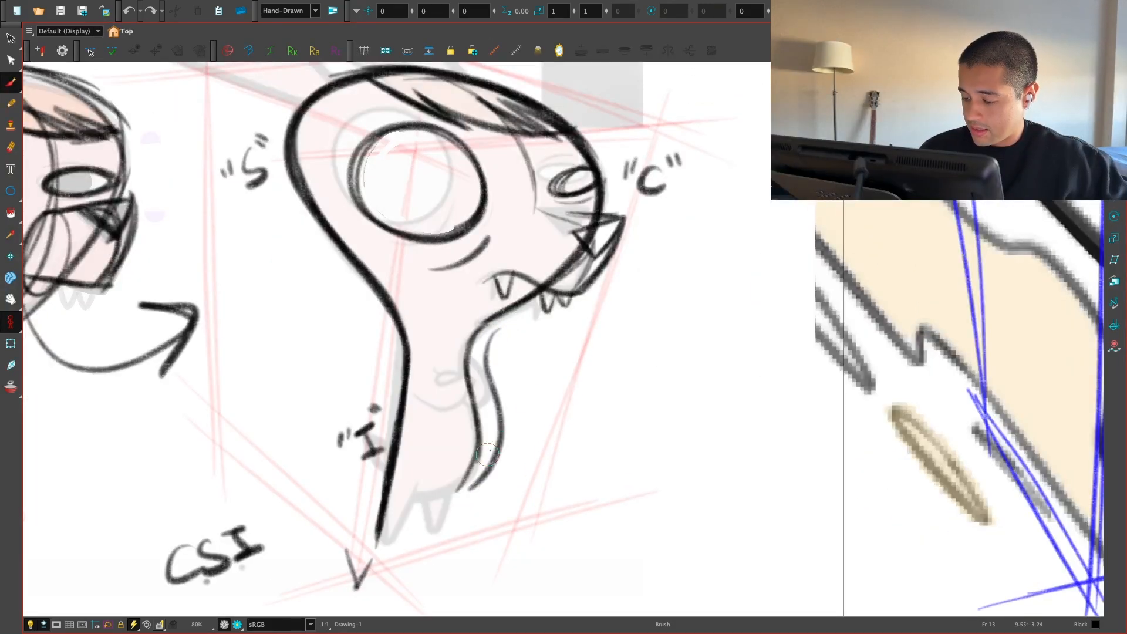
key("ctrl+z")
left_click_drag(533, 386, 517, 417)
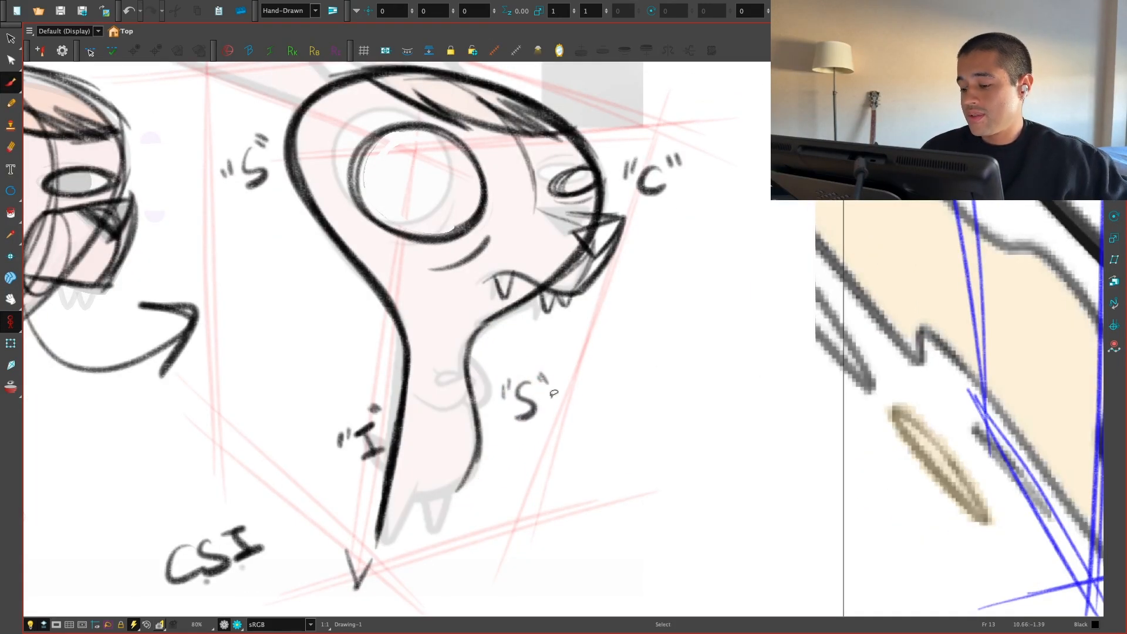
Step: Extend the middle pose's chest contour around the belly toward the legs
key("2")
key("1")
left_click_drag(545, 327, 539, 338)
left_click_drag(539, 381, 546, 374)
key("1")
key("2")
key("1")
key("2")
left_click_drag(566, 473, 545, 434)
mouse_move(500, 360)
left_mouse_down()
mouse_move(471, 414)
mouse_move(433, 437)
left_mouse_up()
left_click_drag(491, 400, 438, 435)
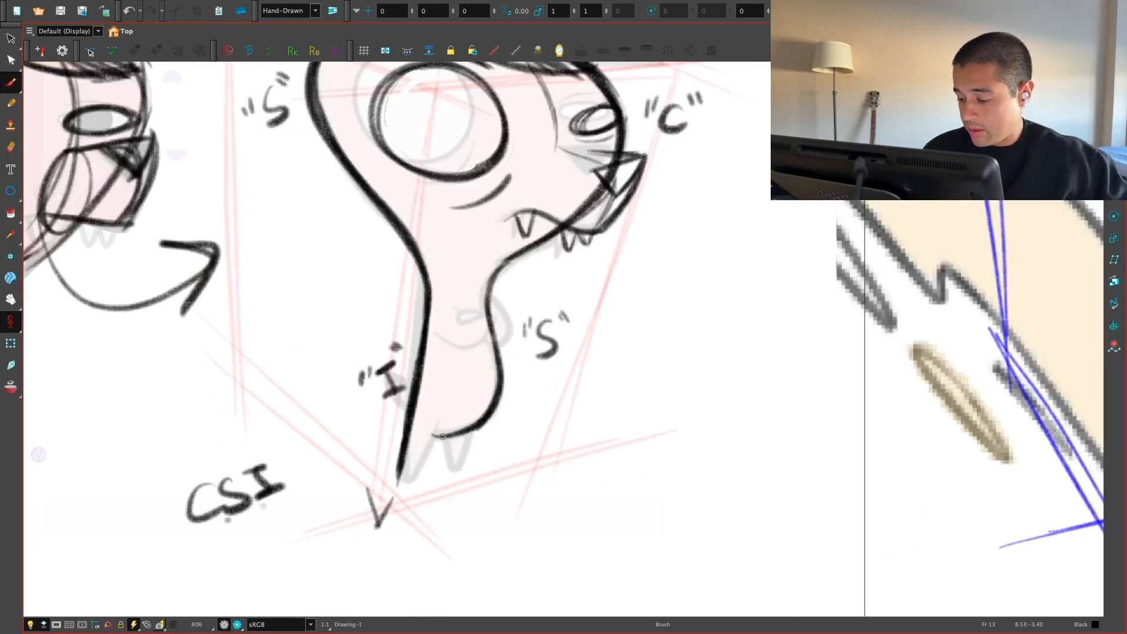
Step: Thicken the rounded belly contour of the middle pose
key("2")
left_click_drag(536, 418, 542, 391)
mouse_move(474, 412)
left_mouse_down()
mouse_move(502, 232)
mouse_move(447, 422)
mouse_move(489, 438)
left_mouse_up()
key("ctrl+z")
key("2")
left_click_drag(409, 462, 482, 418)
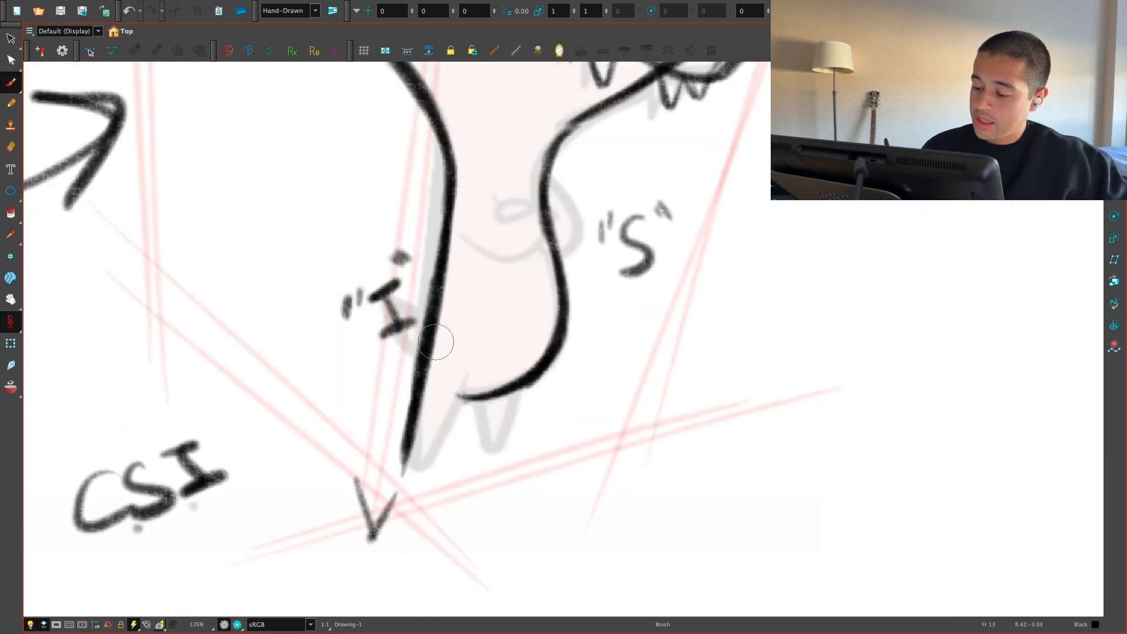
Step: Reinforce the lower stretch of the middle pose's straight back contour down to the foot tip
left_click_drag(450, 188, 415, 468)
key("ctrl+z")
left_click_drag(444, 252, 413, 483)
key("ctrl+z")
left_click_drag(435, 297, 415, 481)
key("ctrl+z")
left_click_drag(441, 343, 411, 469)
key("2")
Step: Draw the inner edge of the middle pose's near leg from the pointed foot up to the belly contour
left_click_drag(448, 464, 471, 452)
key("ctrl+z")
mouse_move(385, 444)
left_mouse_down()
mouse_move(377, 499)
mouse_move(459, 380)
left_mouse_up()
key("ctrl+z")
left_click_drag(378, 500, 461, 377)
left_click_drag(377, 500, 462, 375)
Step: Examine the middle pose's back and foot contours against the left rig pose
key("1")
key("1")
key("1")
key("2")
left_click_drag(589, 407, 646, 423)
key("1")
key("1")
left_click_drag(507, 397, 847, 452)
key("2")
key("2")
left_click_drag(579, 448, 547, 515)
Step: Try sketching chest and front-leg contour lines over the left rig pose
left_click(237, 624)
mouse_move(563, 322)
left_mouse_down()
mouse_move(537, 358)
mouse_move(517, 503)
left_mouse_up()
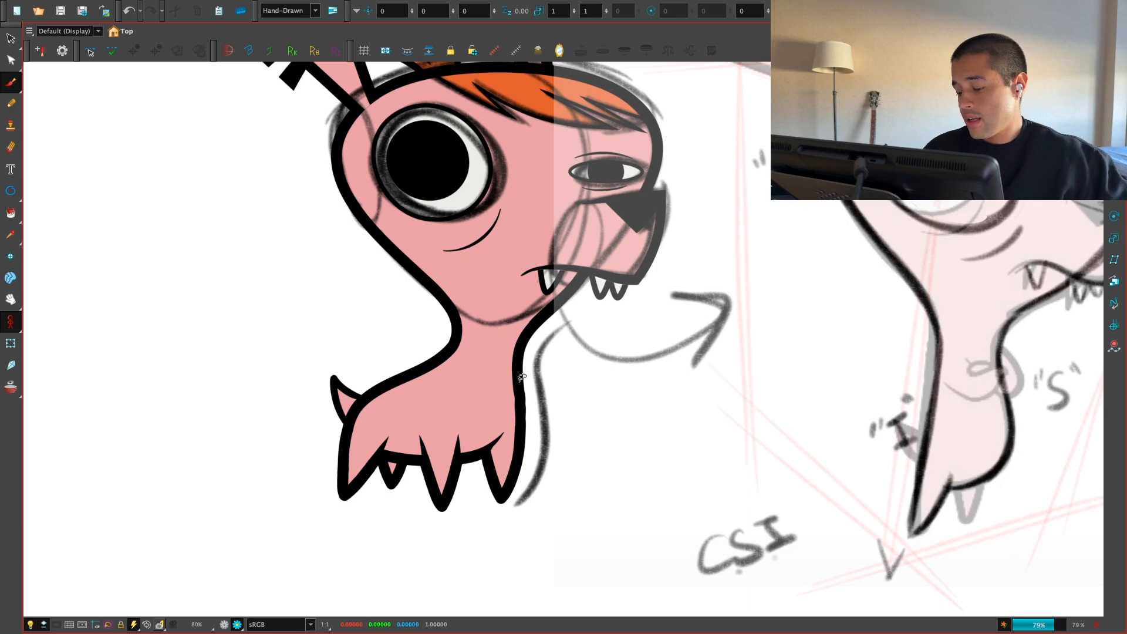
key("ctrl+z")
left_click_drag(476, 402, 496, 463)
key("ctrl+z")
left_click_drag(537, 392, 510, 506)
Step: Draw a ground line from the middle pose's foot parallel to the lower box edge and add arrowheads to both lines
key("1")
left_click_drag(861, 506, 660, 502)
key("2")
key("2")
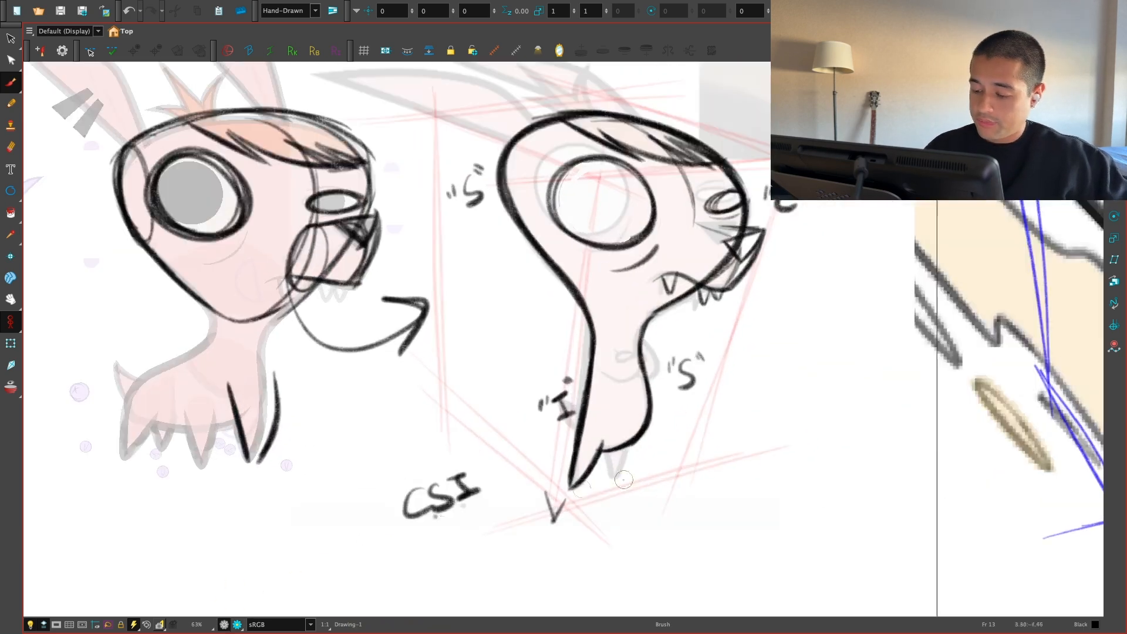
key("2")
key("2")
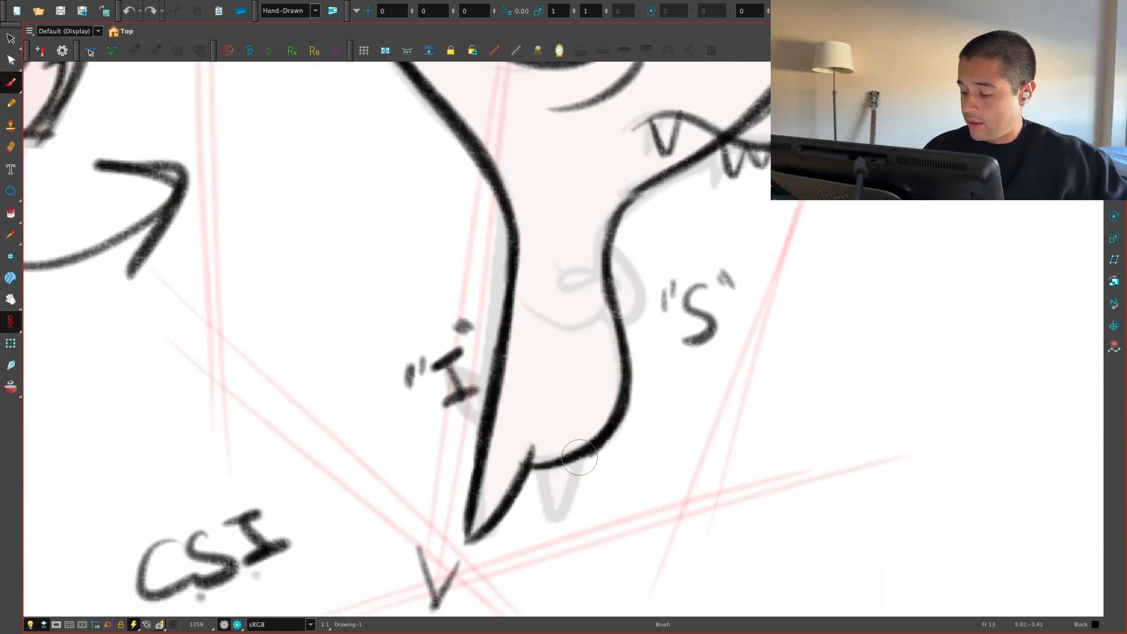
left_click_drag(443, 544, 654, 485)
key("ctrl+z")
left_click_drag(439, 549, 694, 478)
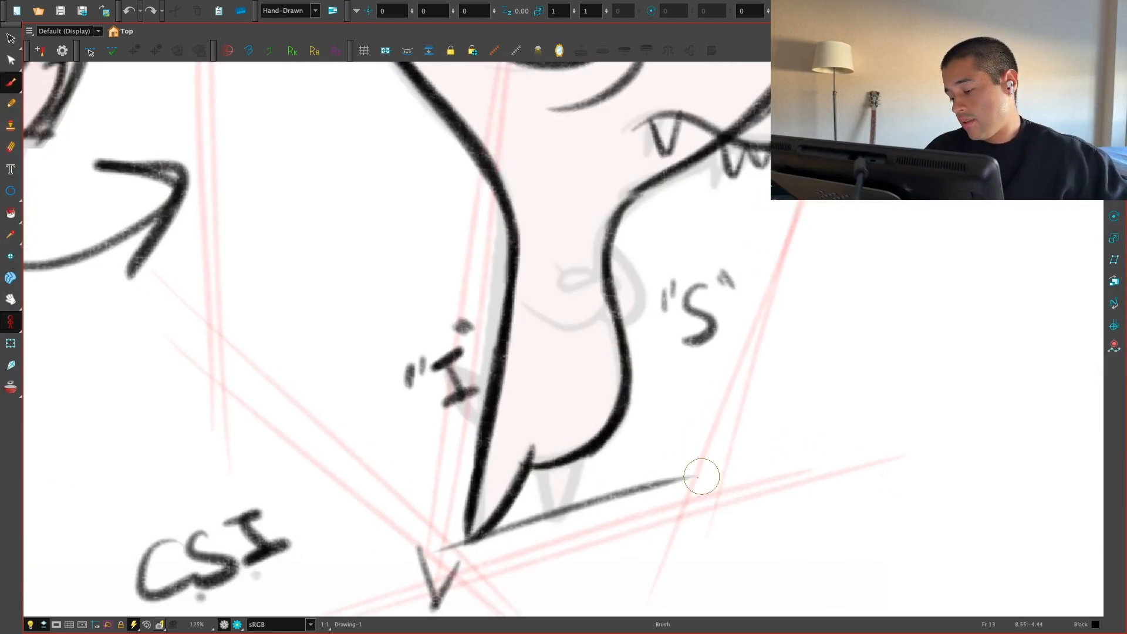
left_click_drag(770, 471, 774, 499)
left_click_drag(657, 470, 675, 498)
key("1")
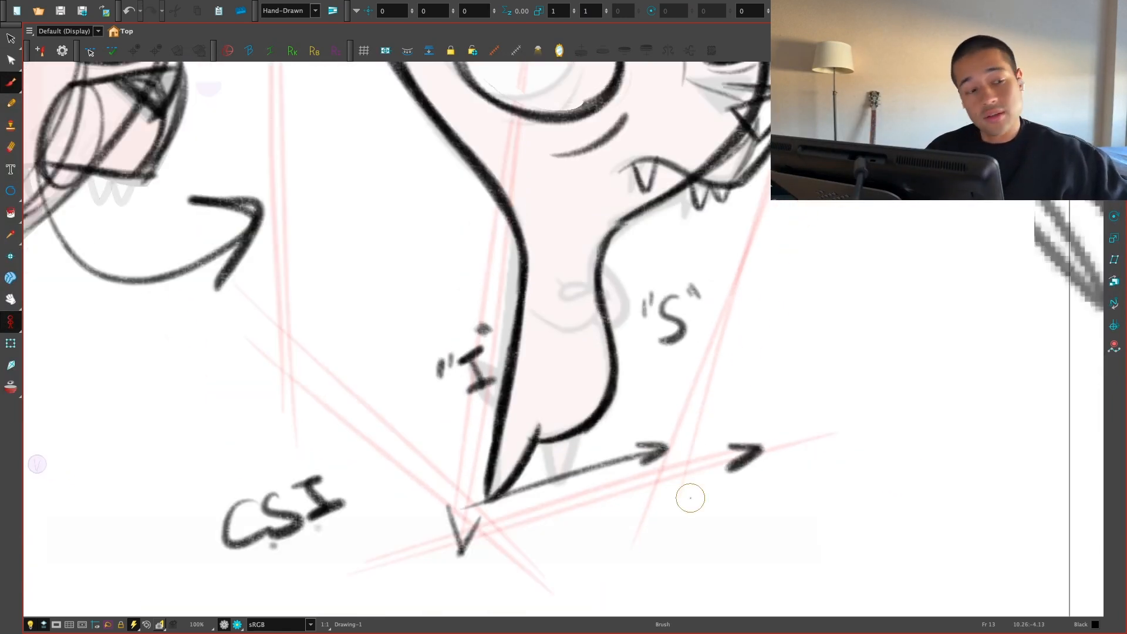
Step: Draw the middle pose's second leg as a small V from the belly down to the ground arrow
key("2")
key("alt+s")
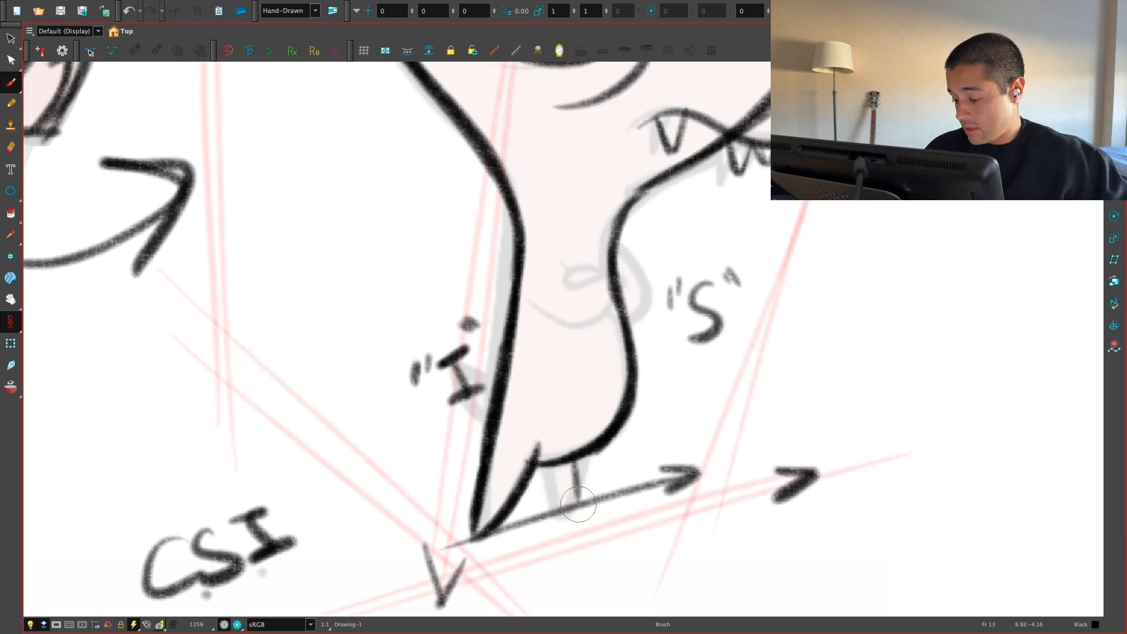
left_click_drag(562, 463, 575, 509)
left_click_drag(599, 452, 576, 508)
key("super+z")
left_click_drag(599, 451, 574, 509)
key("super+z")
key("super+z")
mouse_move(554, 467)
left_mouse_down()
mouse_move(570, 505)
mouse_move(588, 468)
mouse_move(572, 506)
left_mouse_up()
key("super+z")
left_click_drag(596, 458, 573, 505)
Step: Try drawing a stroke from the middle pose's legs up through its torso
key("1")
key("1")
key("1")
key("space")
left_click_drag(696, 466, 675, 494)
key("2")
key("2")
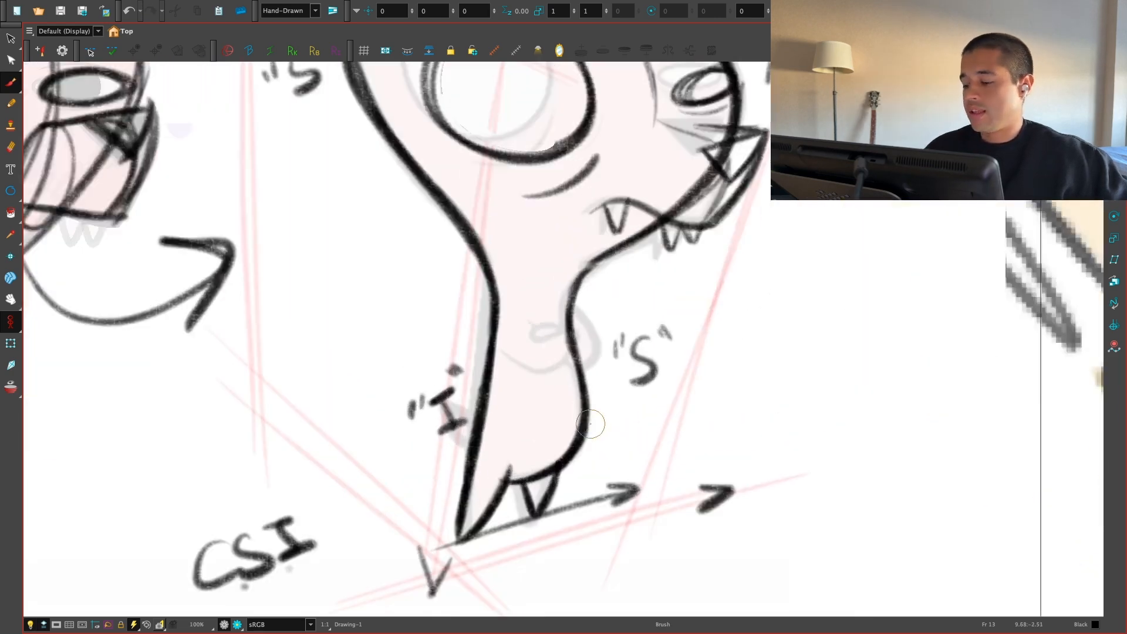
left_click_drag(510, 481, 550, 354)
key("super+z")
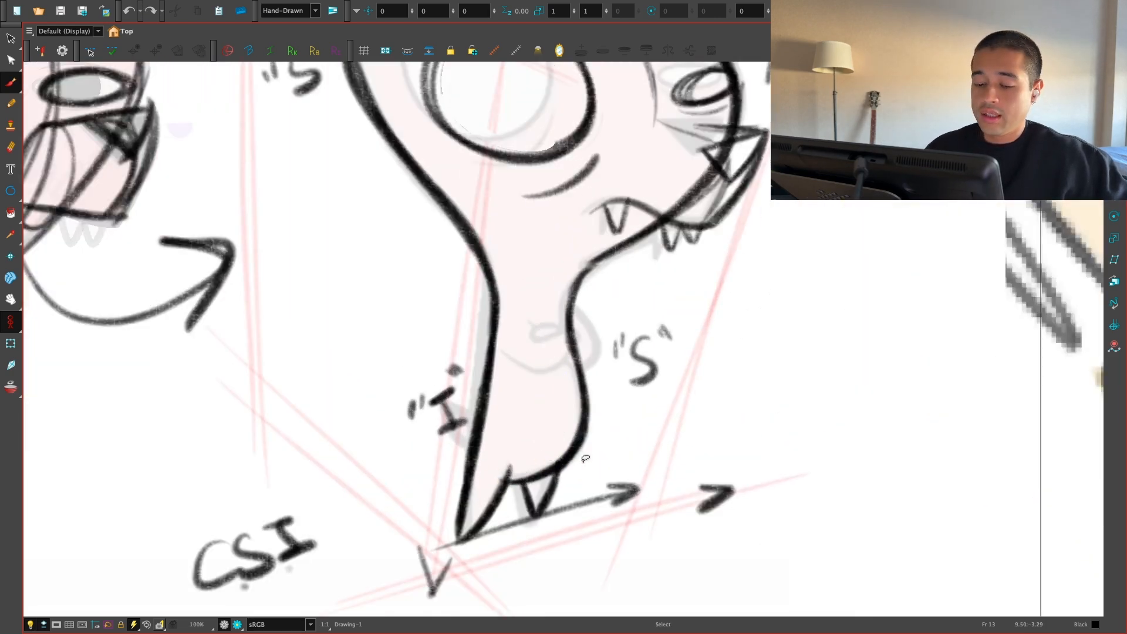
Step: Switch the brush colour to Red and draw a centre line down the middle pose's forehead to the muzzle bridge
key("super+f")
left_click(734, 547)
key("super+f")
key("1")
left_click_drag(548, 307, 484, 402)
left_click_drag(482, 129, 572, 246)
mouse_move(535, 164)
left_mouse_down()
mouse_move(562, 201)
mouse_move(578, 257)
left_mouse_up()
Step: Continue the red centre line along the muzzle bridge to the nose and down to the front of the mouth
left_click_drag(581, 258, 630, 286)
key("super+z")
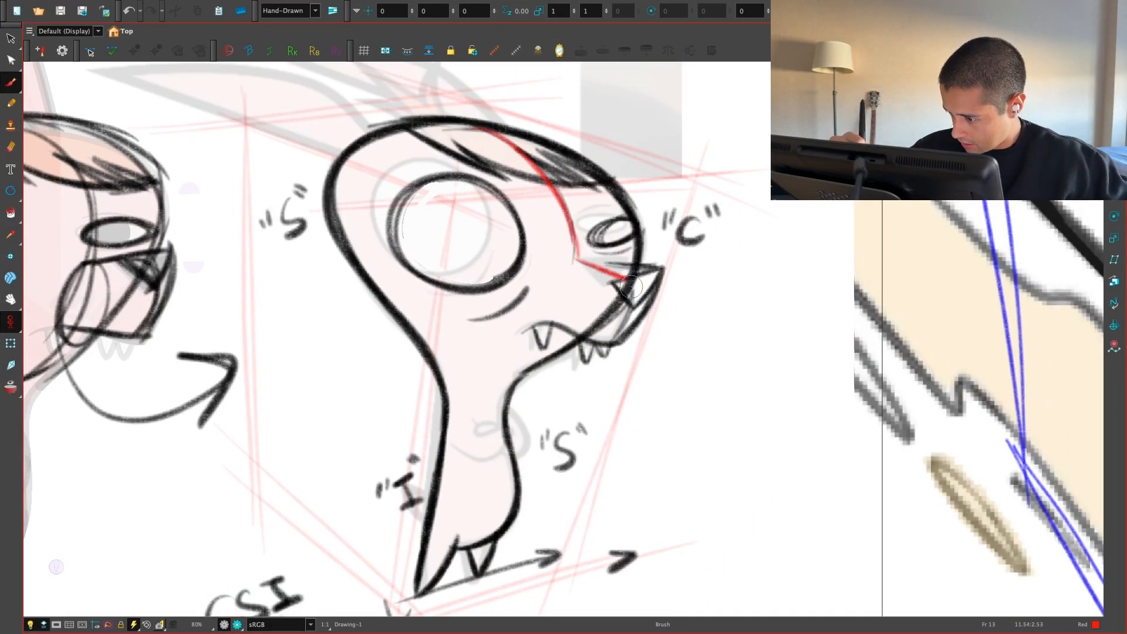
key("super+z")
key("alt+s")
key("alt+b")
mouse_move(578, 258)
left_mouse_down()
mouse_move(621, 270)
mouse_move(612, 331)
left_mouse_up()
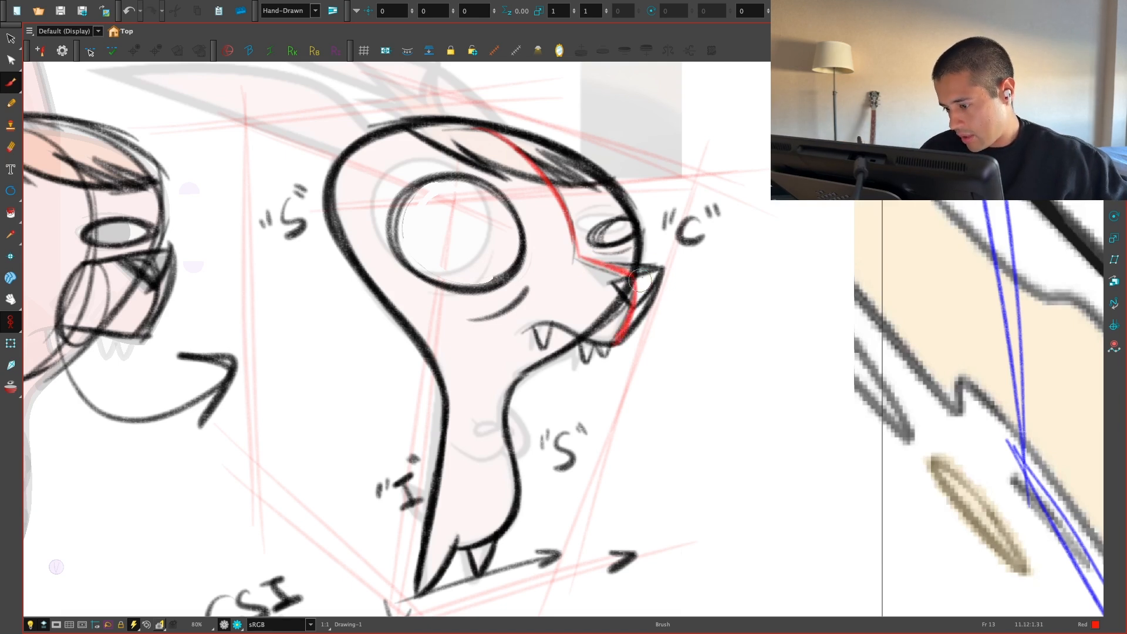
Step: Draw the red centre line from under the middle pose's jaw down the chest to the legs
left_click_drag(510, 371, 566, 338)
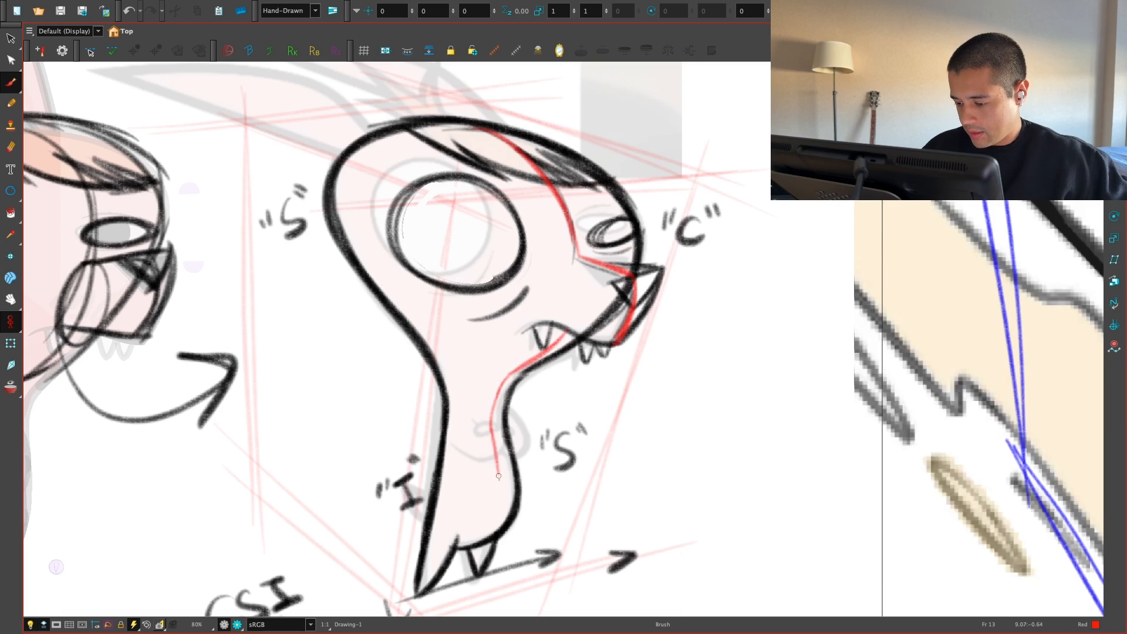
left_click_drag(497, 460, 491, 516)
key("ctrl+z")
left_click_drag(493, 418, 506, 499)
key("ctrl+z")
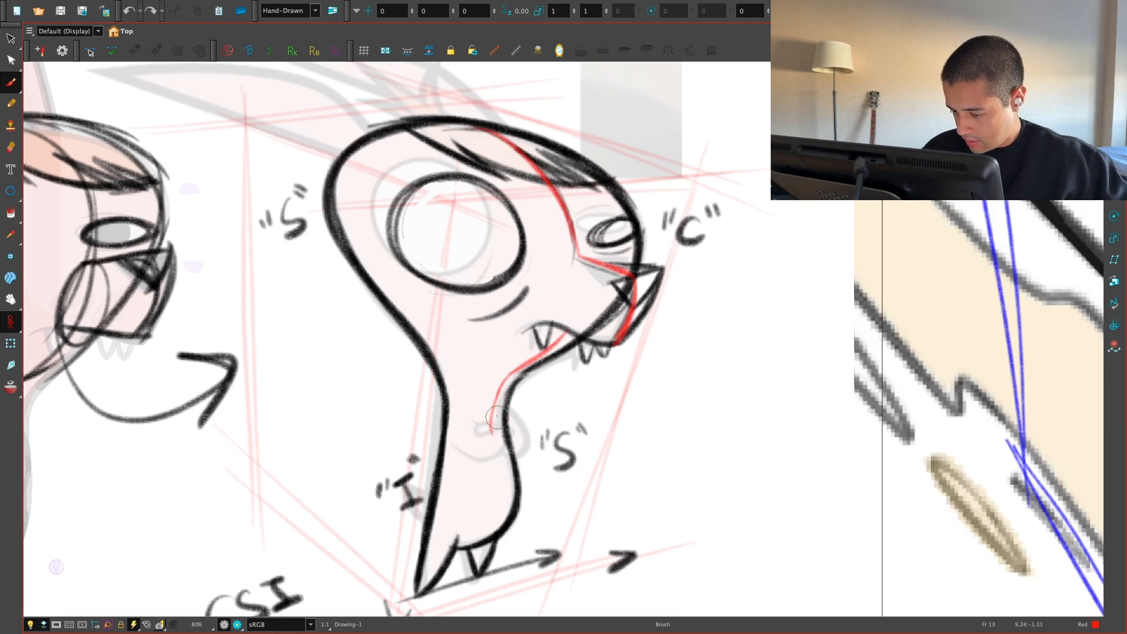
key("1")
key("1")
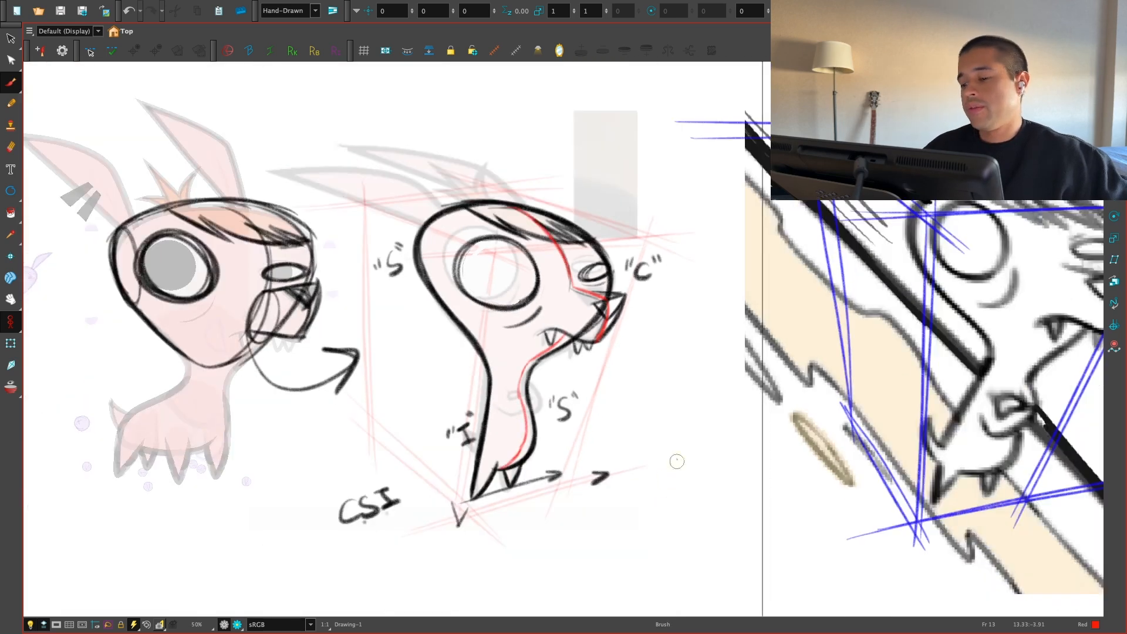
key("1")
Step: Switch the brush colour back to Black and draw the lower edge of the left pose's near ear
key("super+f")
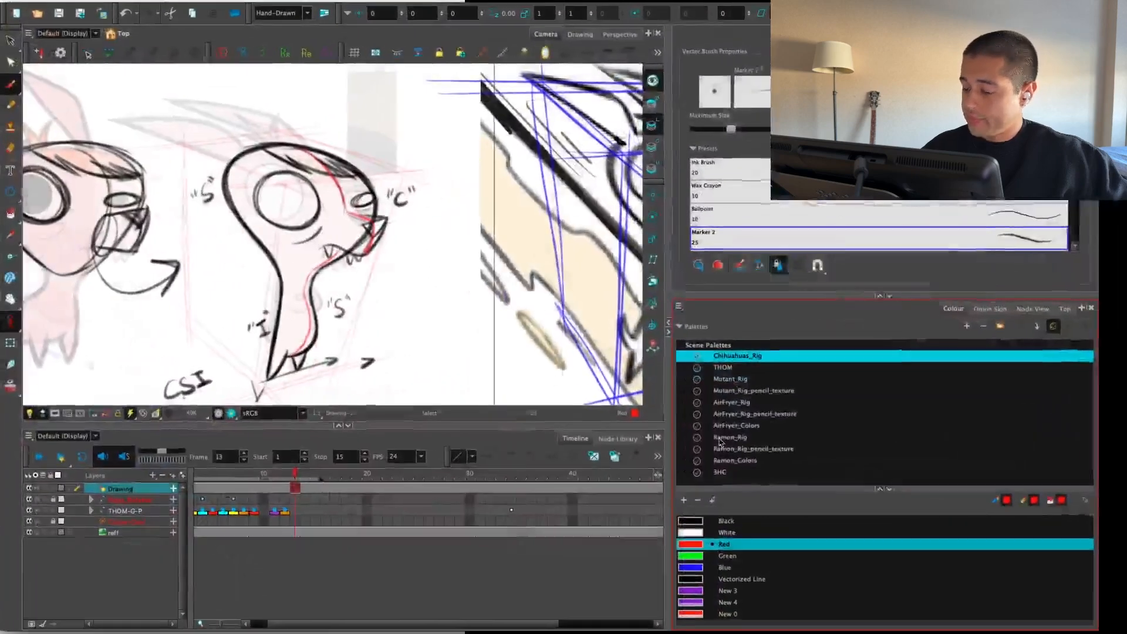
left_click(713, 523)
key("super+f")
left_click_drag(412, 383, 565, 497)
key("2")
key("2")
mouse_move(446, 581)
left_mouse_down()
mouse_move(569, 437)
mouse_move(549, 393)
left_mouse_up()
key("2")
key("2")
left_click_drag(365, 505, 610, 345)
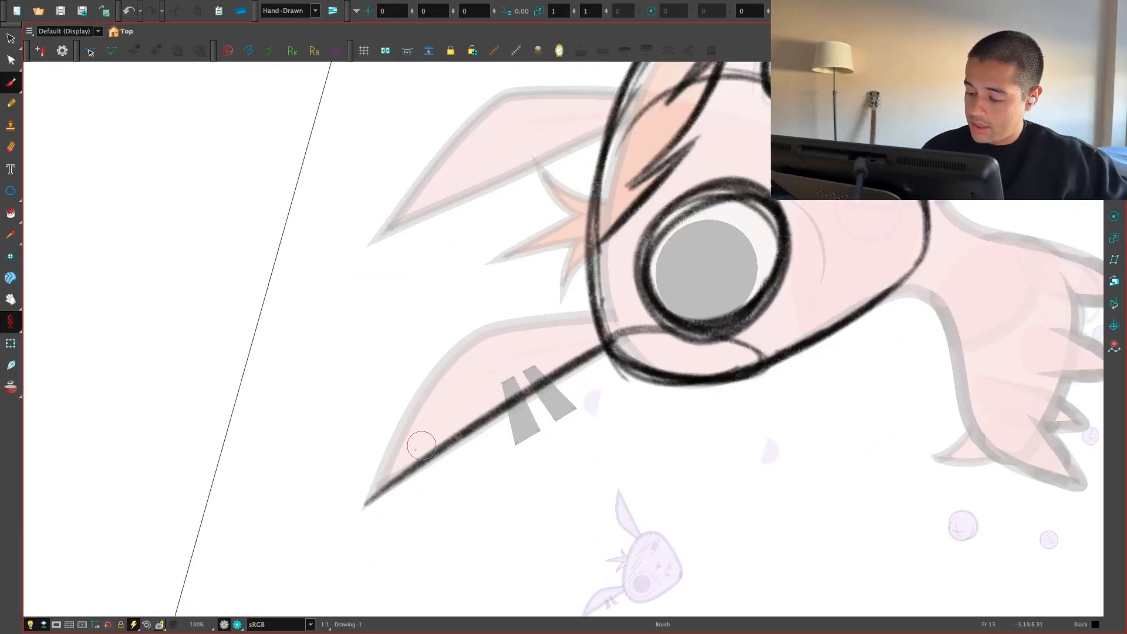
Step: Draw the curved upper edge of the left pose's near ear from its tip to the head
mouse_move(370, 502)
left_mouse_down()
mouse_move(472, 341)
mouse_move(599, 315)
left_mouse_up()
key("super+z")
left_click_drag(480, 336, 599, 316)
key("shift+x")
key("1")
key("1")
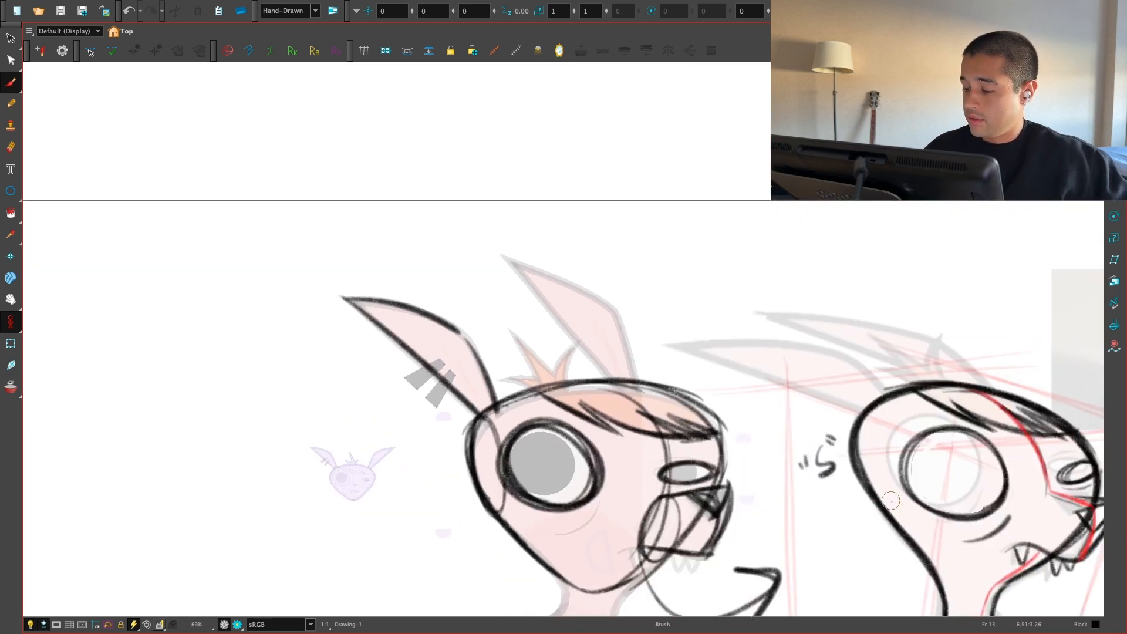
left_click_drag(876, 493, 912, 339)
left_click_drag(630, 385, 501, 432)
key("shift+x")
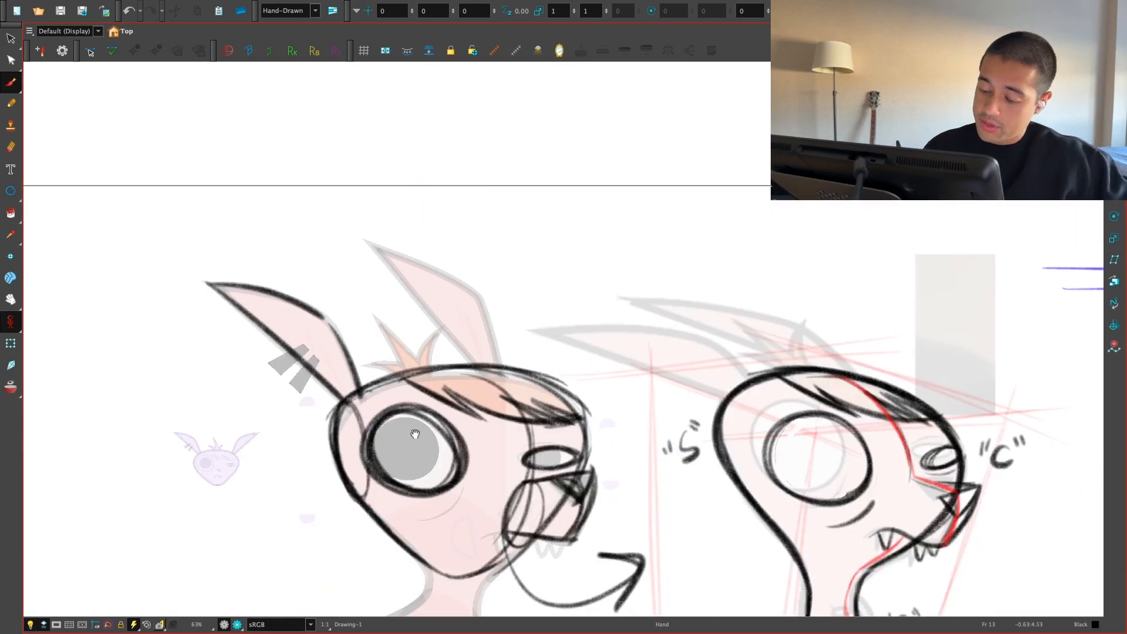
left_click_drag(421, 428, 447, 400)
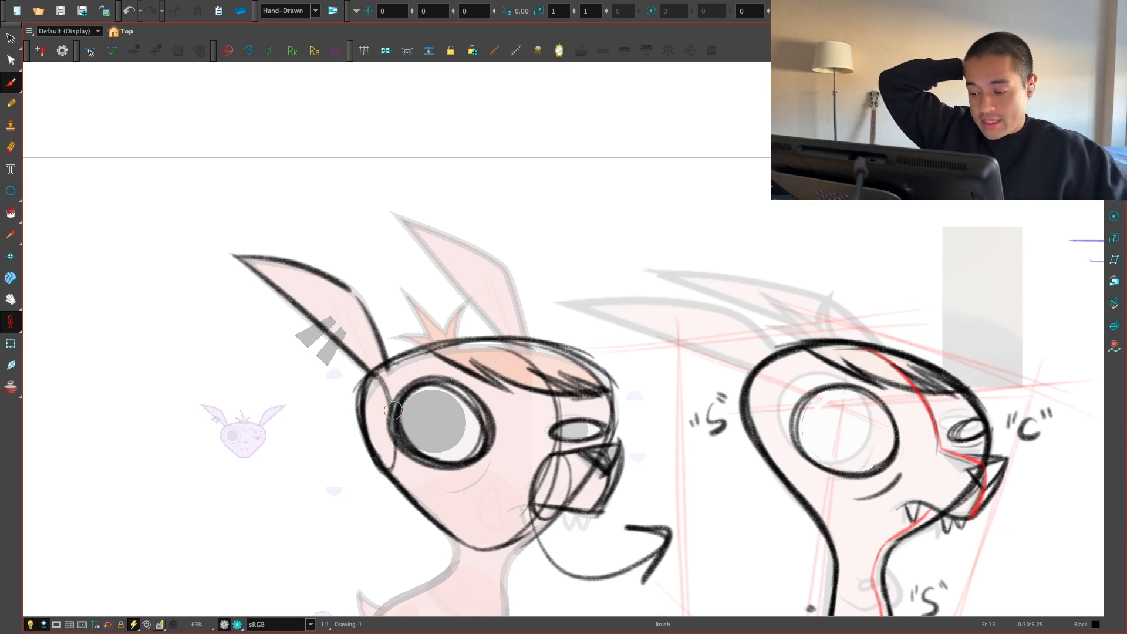
key("1")
key("1")
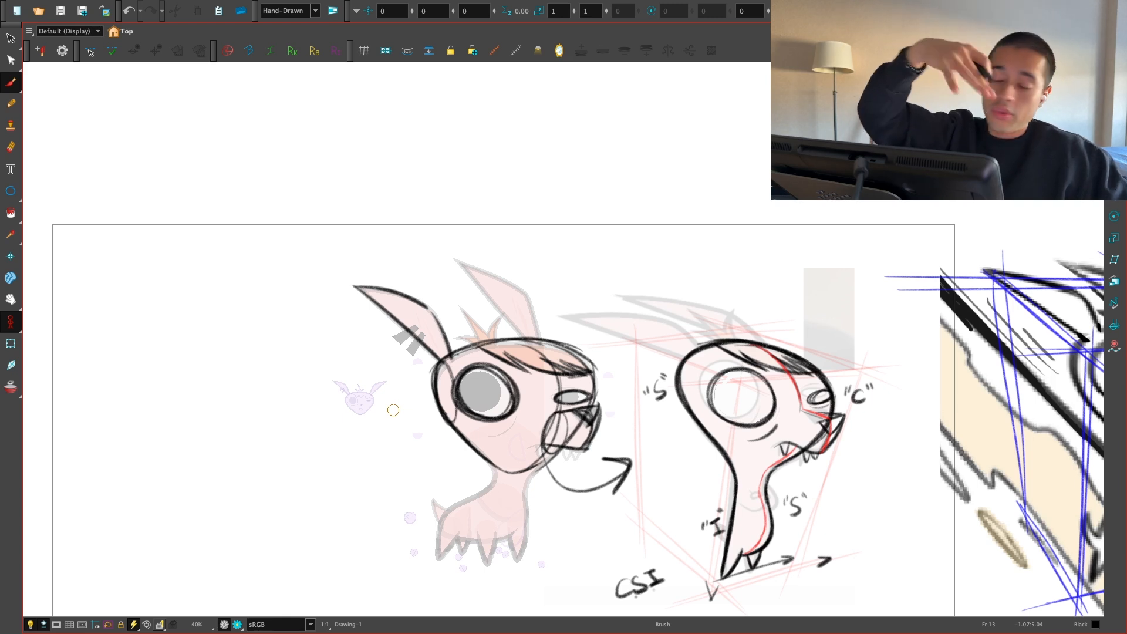
Step: Try drawing the lower edge of the middle pose's near ear back to the head
key("2")
key("2")
left_click_drag(488, 306, 623, 409)
key("super+z")
left_click_drag(878, 509, 1034, 347)
left_click_drag(868, 217, 623, 401)
key("2")
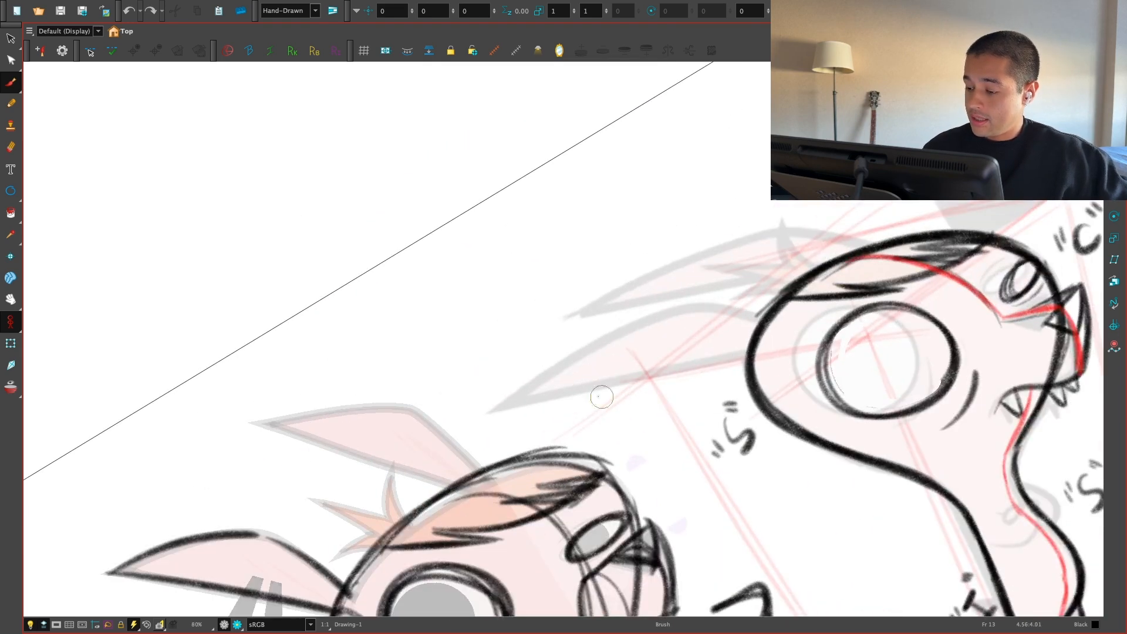
left_click_drag(468, 422, 770, 339)
key("super+z")
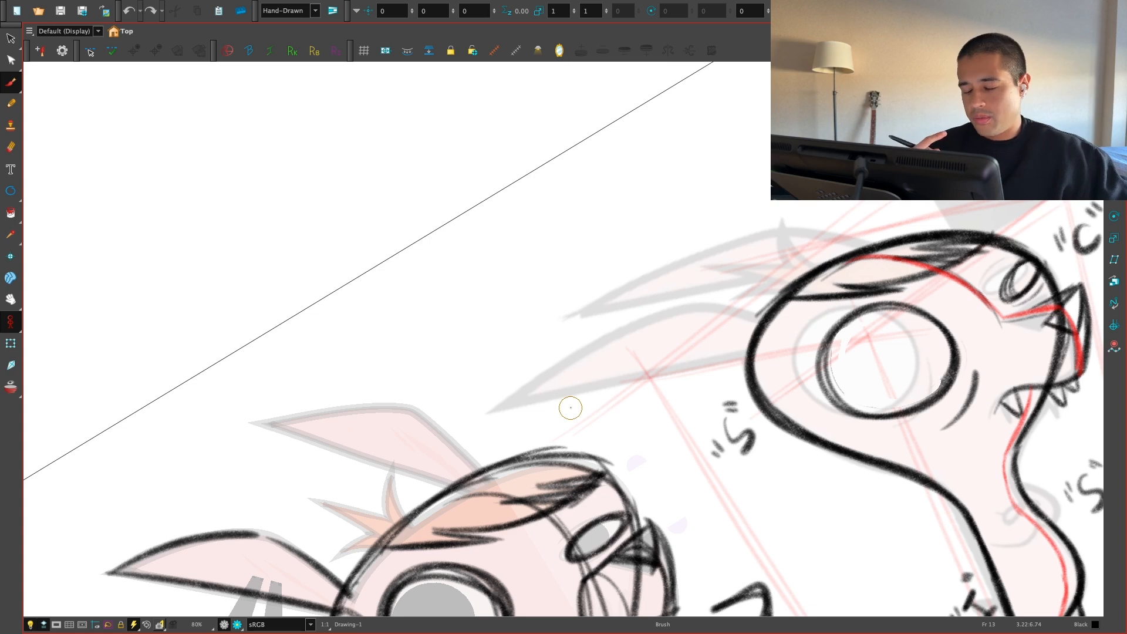
Step: Draw the straight lower edge of the middle pose's near ear from its tip to the head
key("2")
left_click_drag(406, 457, 782, 356)
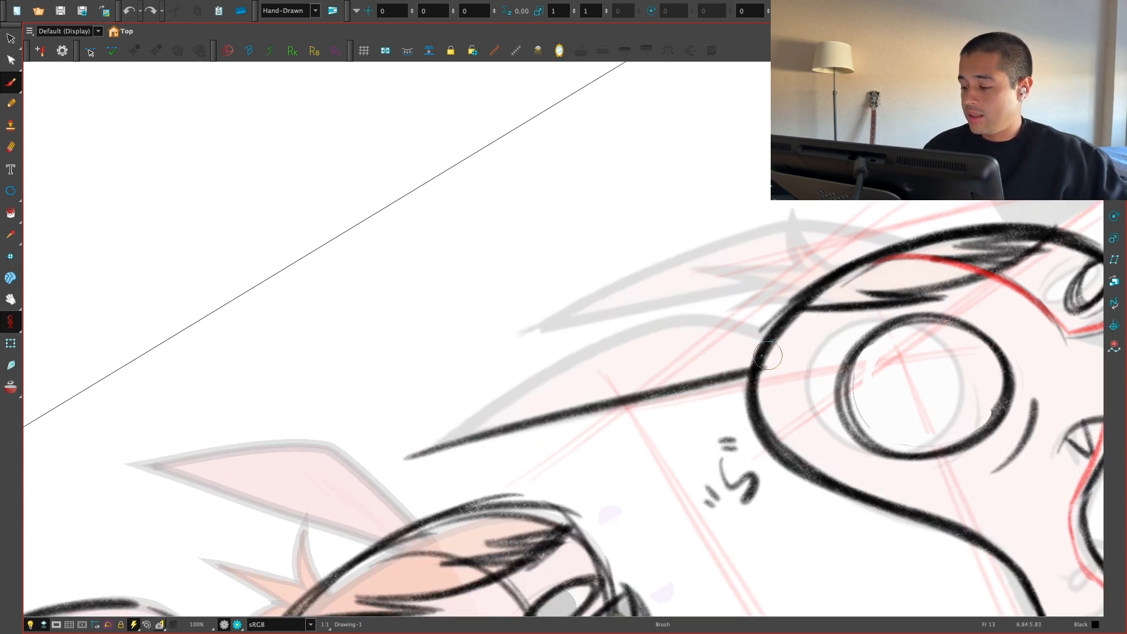
mouse_move(426, 441)
left_mouse_down()
mouse_move(608, 339)
mouse_move(796, 356)
left_mouse_up()
key("super+z")
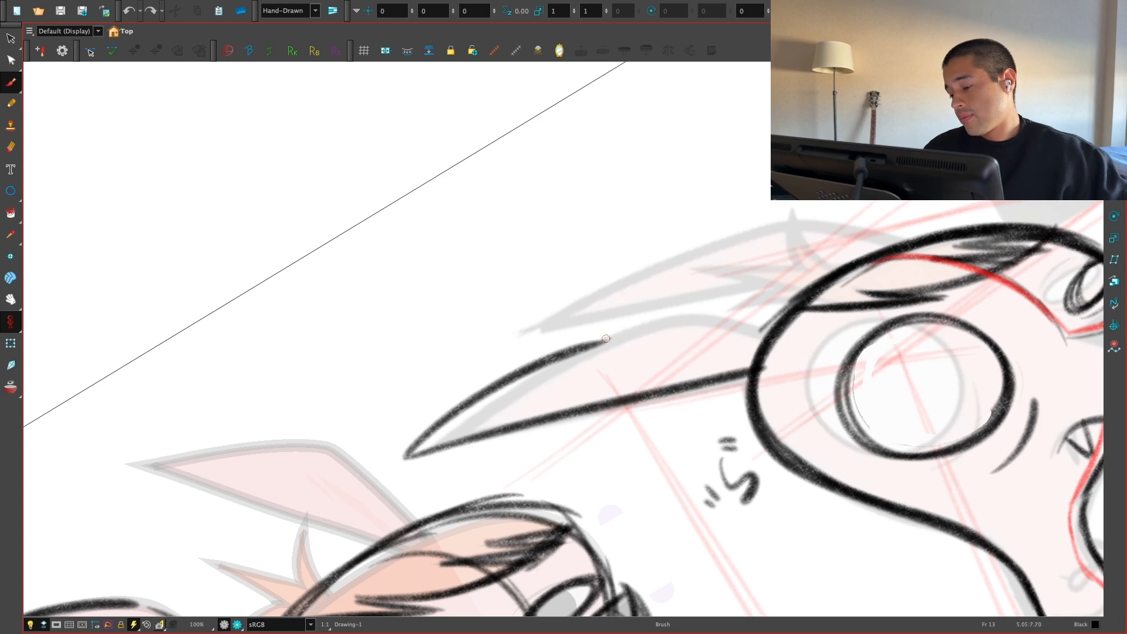
Step: Draw the curved upper edge of the middle pose's near ear to the head and erase the overlap at its base
left_click_drag(605, 338, 802, 363)
key("shift+x")
left_click_drag(802, 469, 607, 378)
key("e")
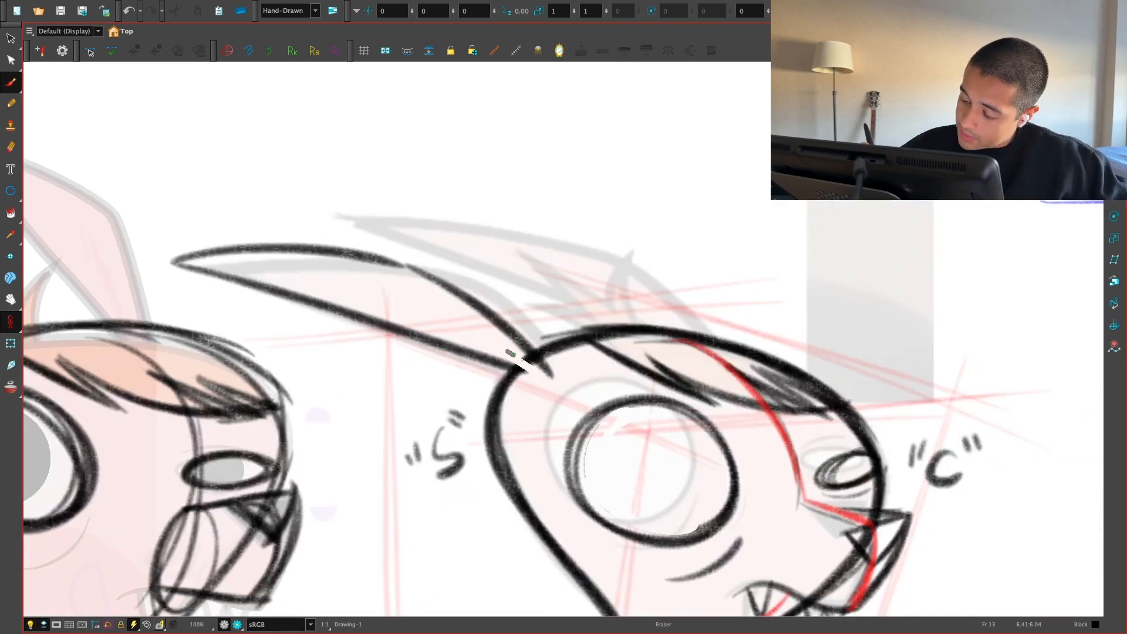
key("1")
key("1")
mouse_move(550, 365)
left_mouse_down()
mouse_move(543, 320)
mouse_move(582, 417)
mouse_move(610, 356)
left_mouse_up()
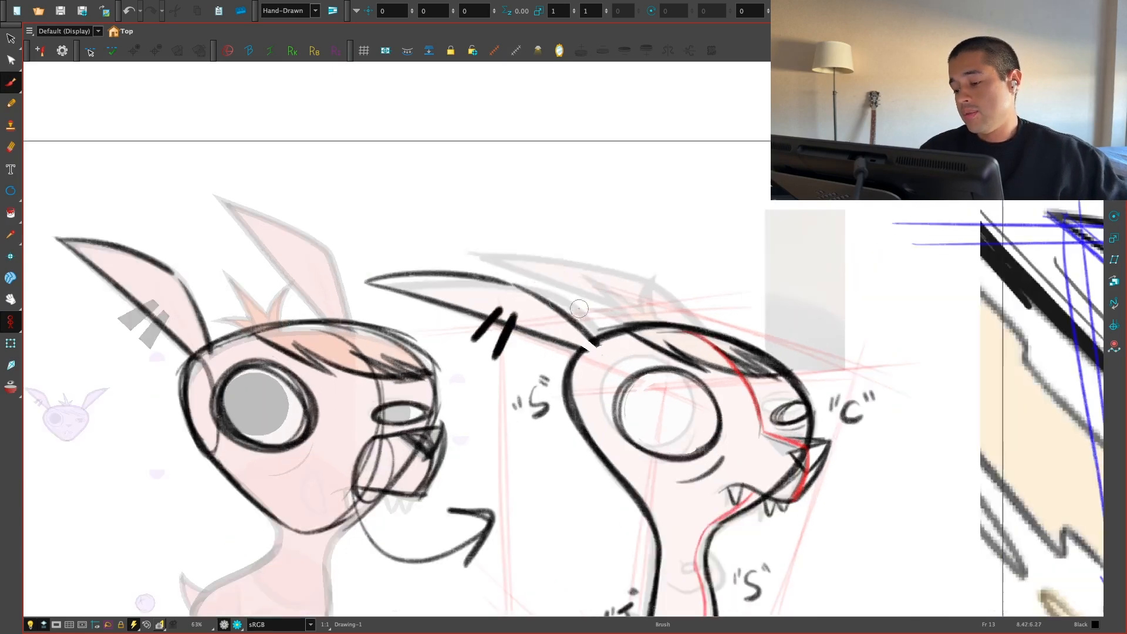
Step: Mark the lower edge of the middle pose's near ear with two short, thick, nearly horizontal dashes
mouse_move(505, 339)
left_mouse_down()
mouse_move(483, 321)
mouse_move(454, 327)
left_mouse_up()
key("1")
key("1")
key("2")
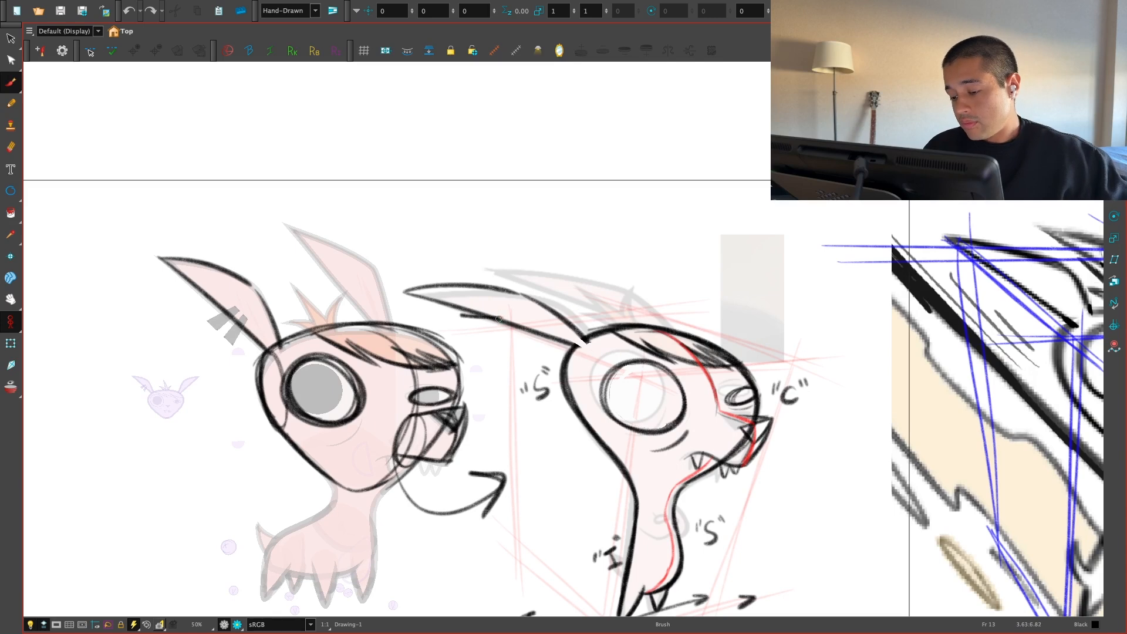
key("1")
key("2")
key("ctrl+alt+z")
key("v")
key("1")
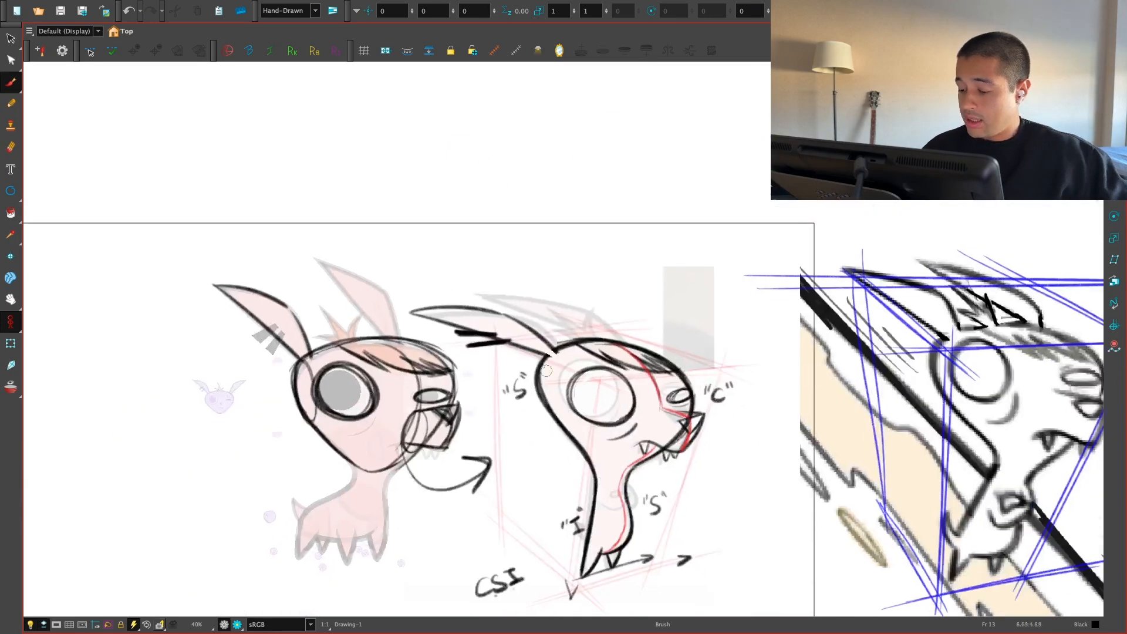
key("2")
Step: Place two parallel direction arrows along the middle pose's ears, one through the near ear's base and one above its tip
mouse_move(411, 348)
left_mouse_down()
mouse_move(648, 320)
mouse_move(569, 277)
left_mouse_up()
key("alt+s")
left_click(599, 325)
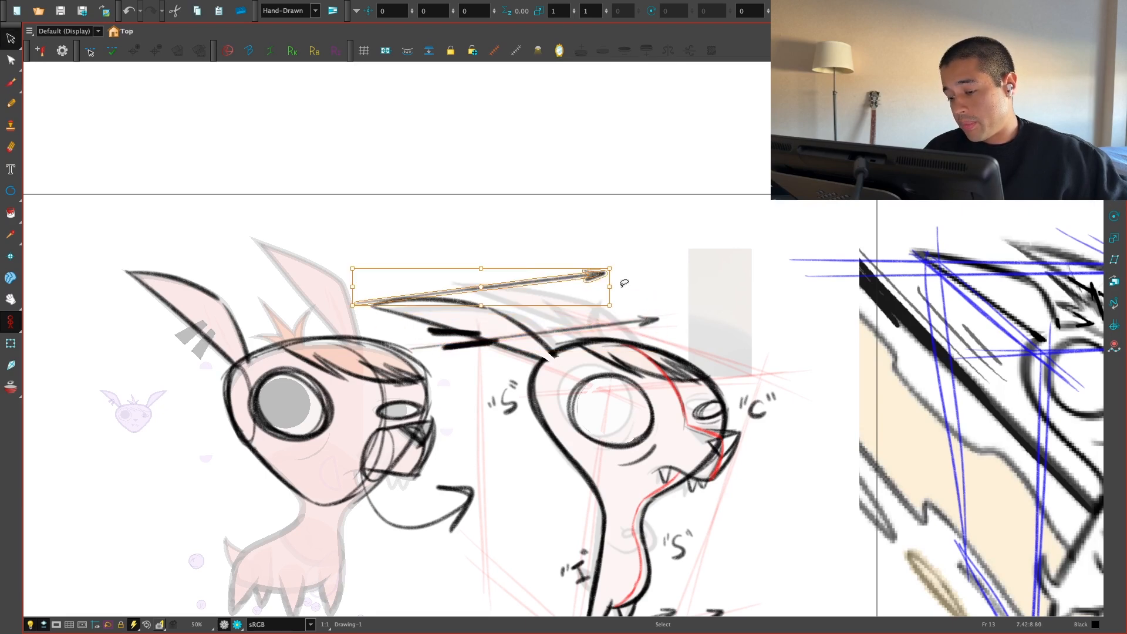
Step: Draw the lower edge of the middle pose's far ear with the Brush, from its tip towards the head
key("alt+b")
left_click_drag(473, 291, 638, 331)
left_click_drag(777, 499, 830, 315)
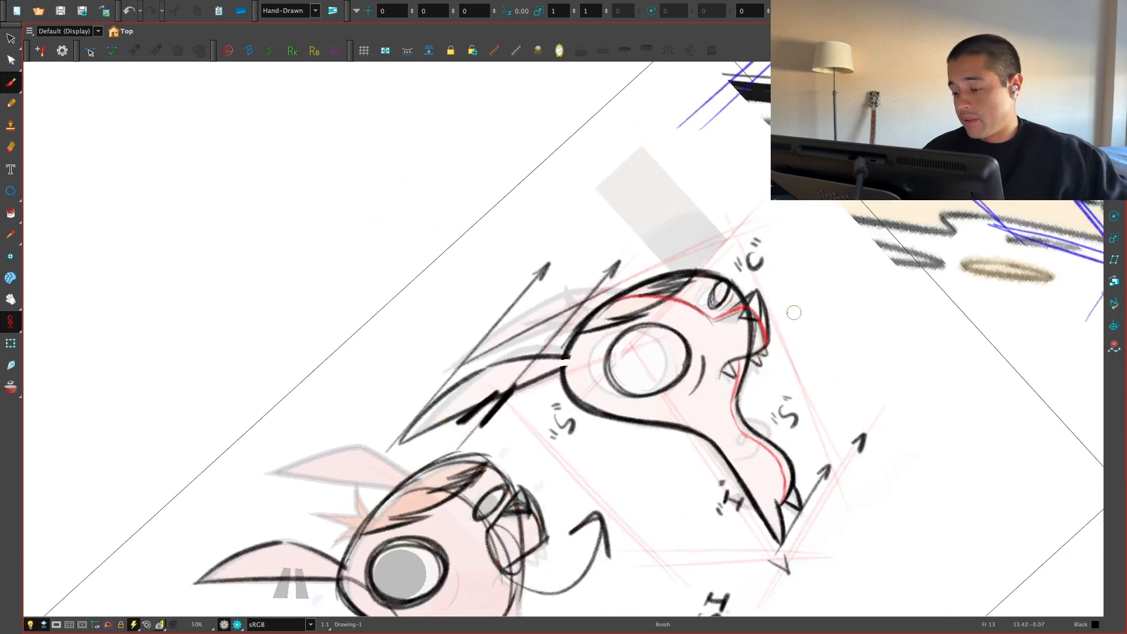
key("2")
key("ctrl+z")
left_click_drag(455, 400, 651, 319)
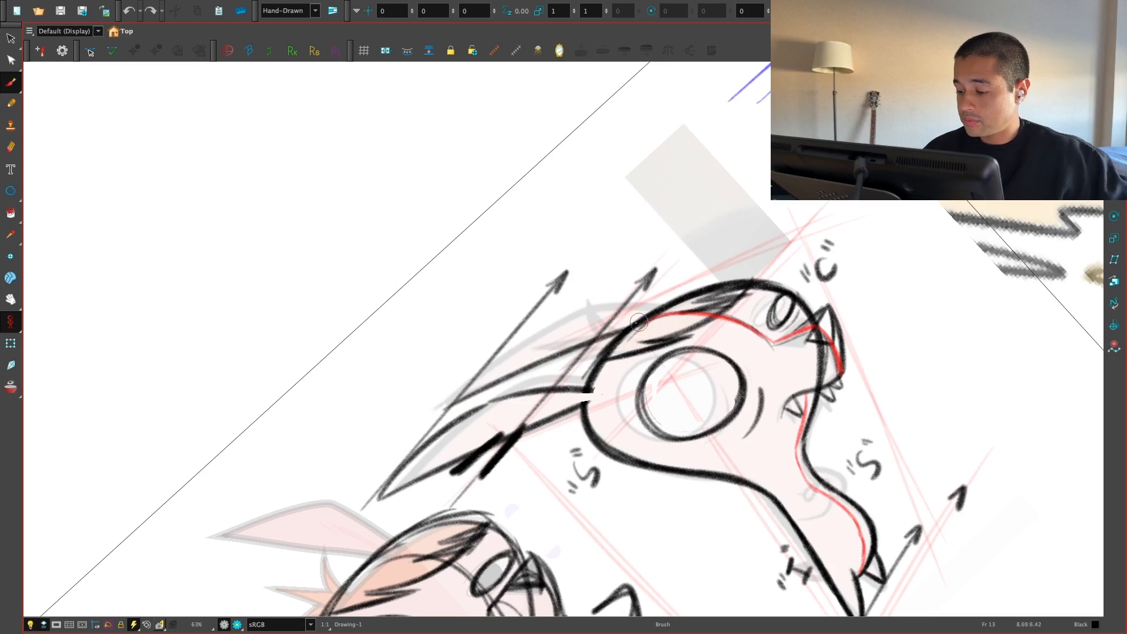
Step: Draw the curved upper edge of the middle pose's far ear from its tip to the top of the head
left_click_drag(453, 401, 587, 308)
mouse_move(481, 374)
left_mouse_down()
mouse_move(592, 310)
mouse_move(647, 314)
left_mouse_up()
key("ctrl+z")
left_click_drag(578, 311, 647, 322)
key("ctrl+z")
left_click_drag(561, 317, 632, 316)
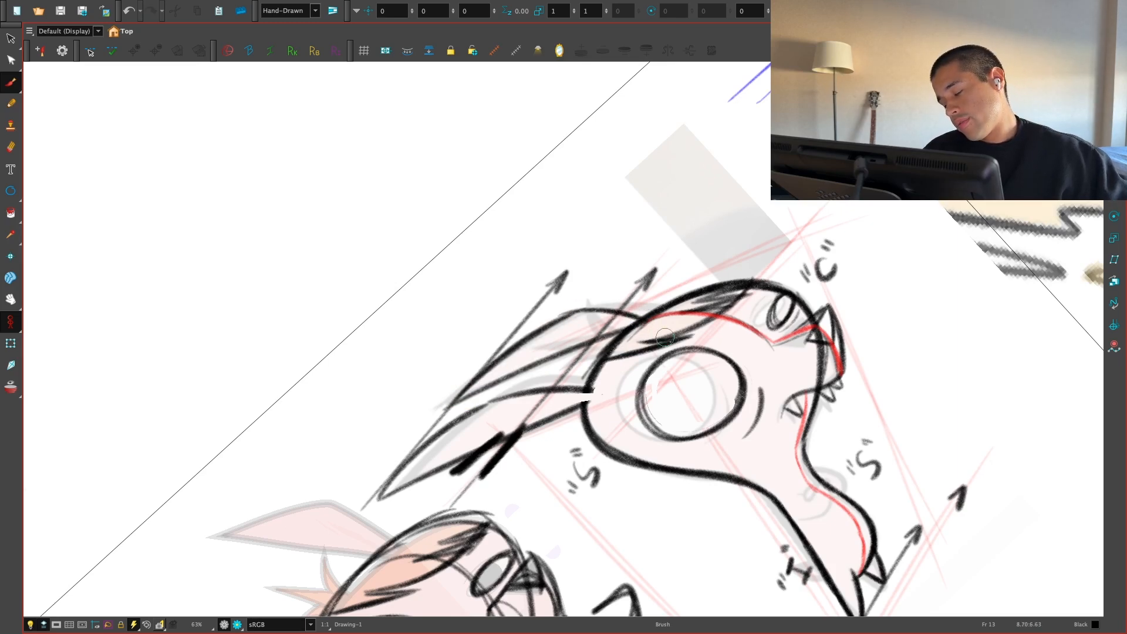
Step: Compare the middle pose's corrected ears and overall silhouette with the animatic drawing beside it
key("shift+x")
key("1")
key("1")
key("1")
key("1")
left_click_drag(788, 515, 745, 487)
key("2")
left_click_drag(682, 514, 666, 495)
key("1")
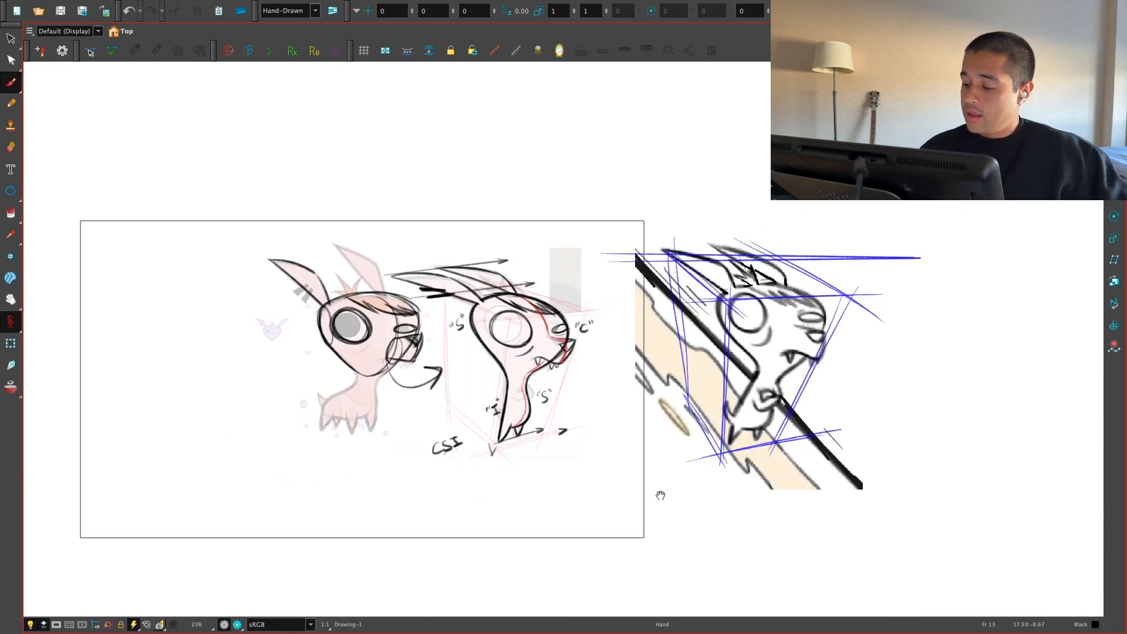
key("2")
left_click_drag(609, 539, 596, 511)
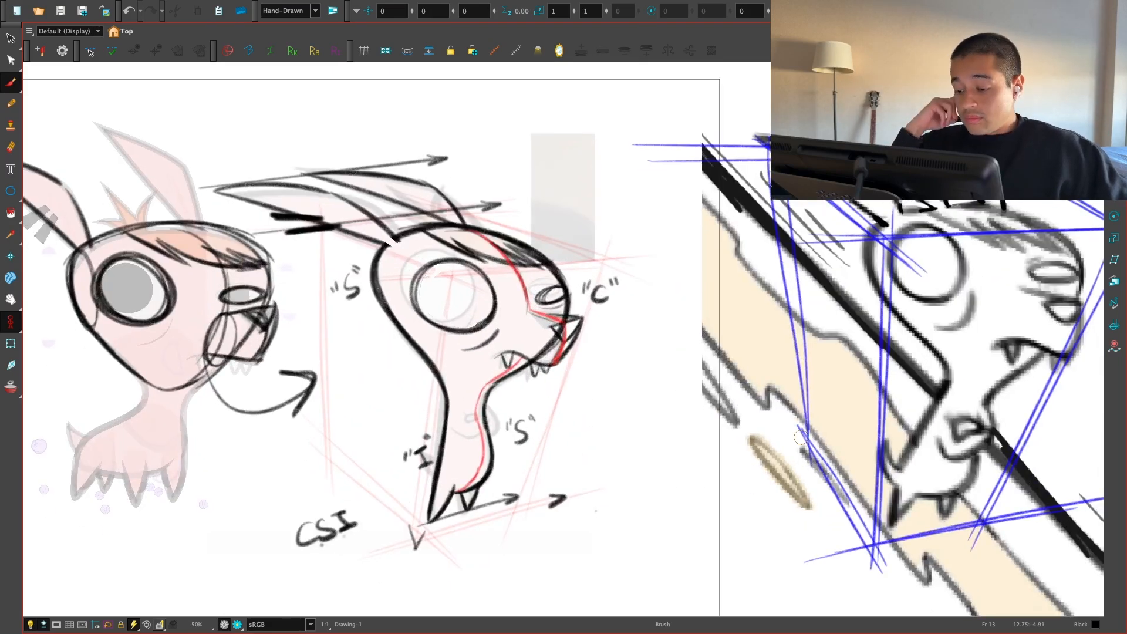
Step: Recolour the middle pose's S-shaped front chest outline with a new purple swatch based on New 4
key("2")
key("2")
key("2")
key("2")
key("2")
left_click_drag(499, 517, 595, 453)
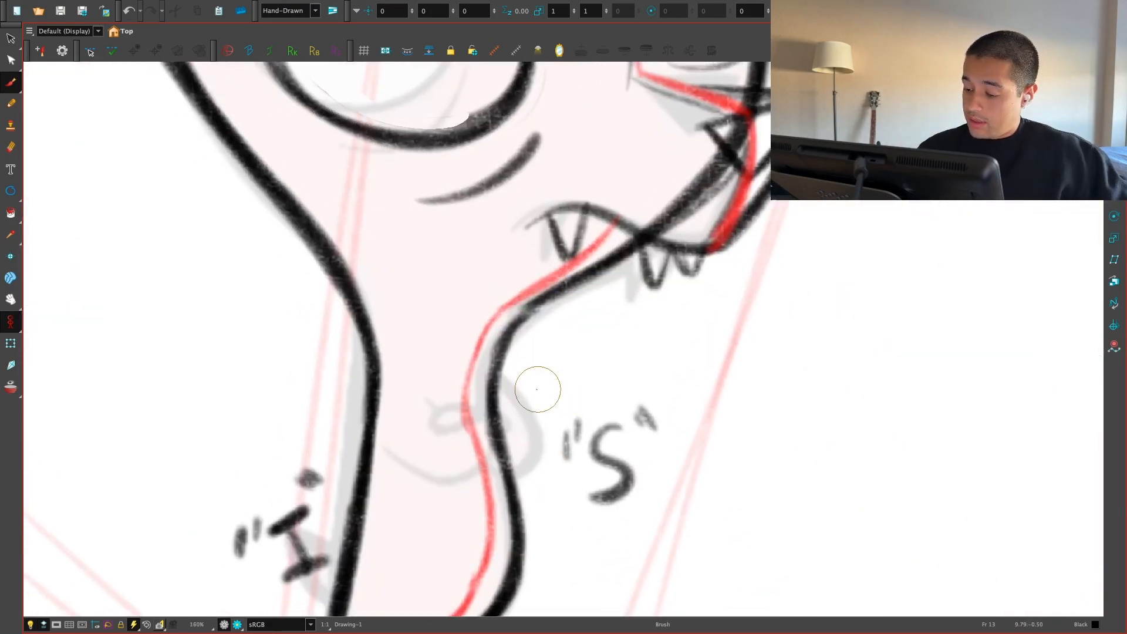
key("1")
key("alt+s")
key("super+f")
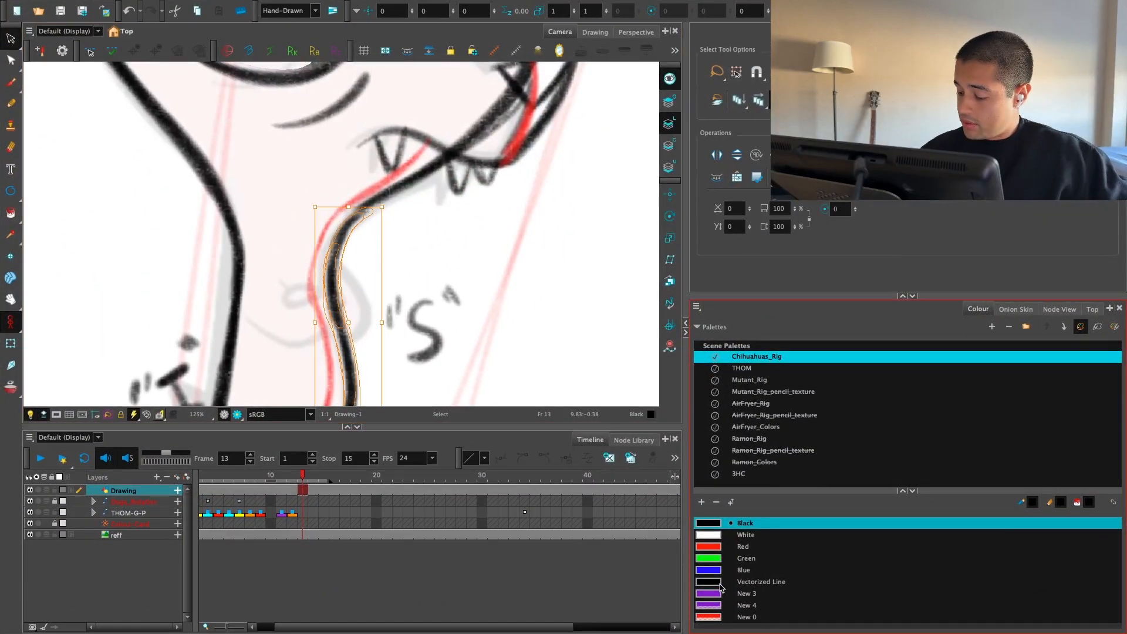
left_click(712, 605)
left_click(702, 502)
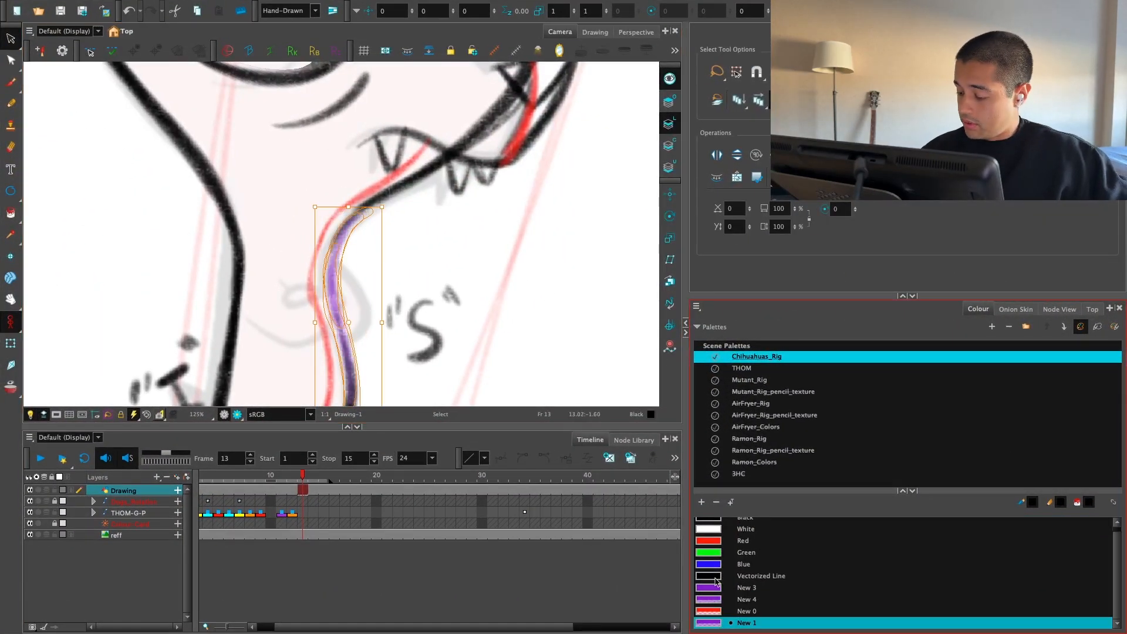
Step: Set the new purple swatch's alpha to 46 and deselect the chest outline
double_click(707, 623)
left_click(470, 268)
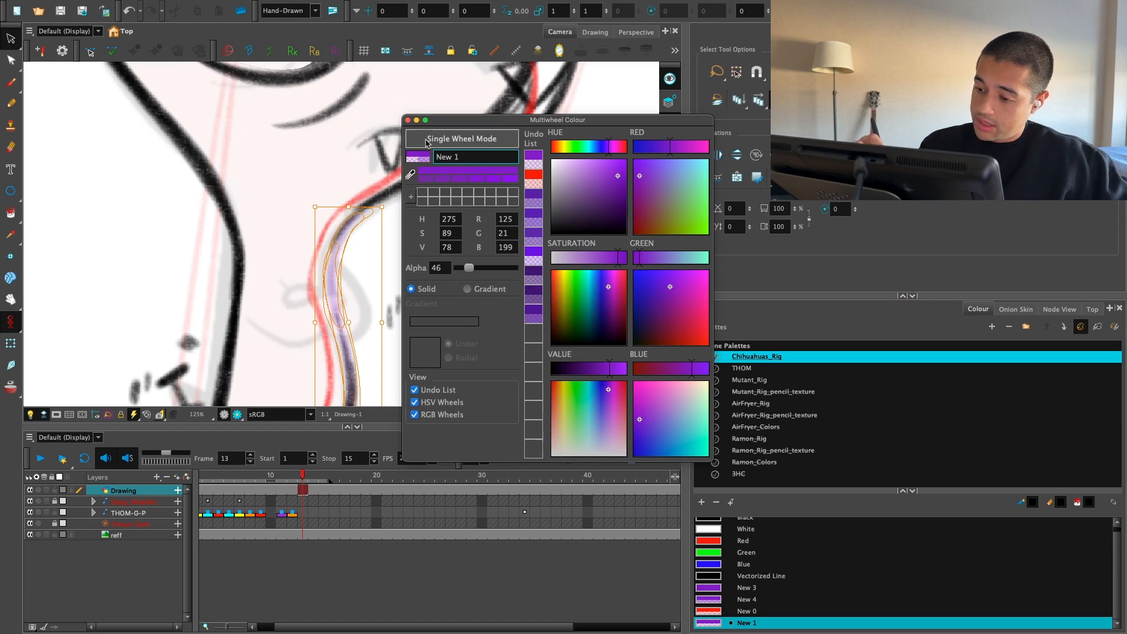
left_click(407, 120)
mouse_move(358, 285)
left_mouse_down()
mouse_move(352, 383)
mouse_move(395, 330)
left_mouse_up()
key("1")
left_click(721, 623)
left_click(538, 280)
Step: Try drawing a black Brush stroke for the arm across the middle pose's chest
key("alt+b")
key("super+f")
key("2")
key("2")
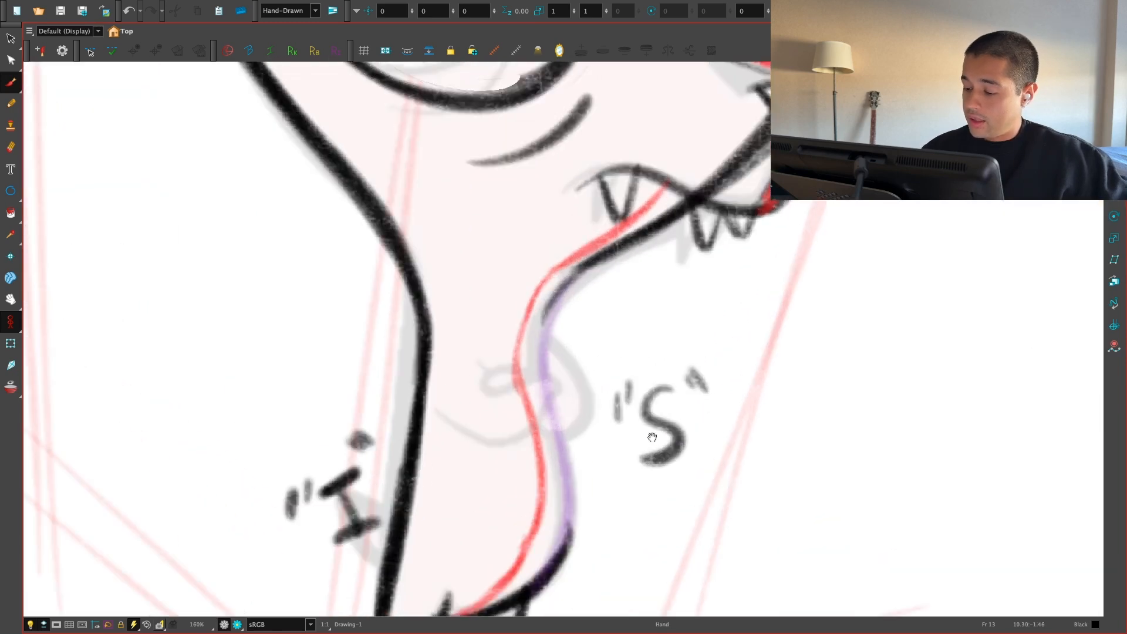
key("2")
key("super+f")
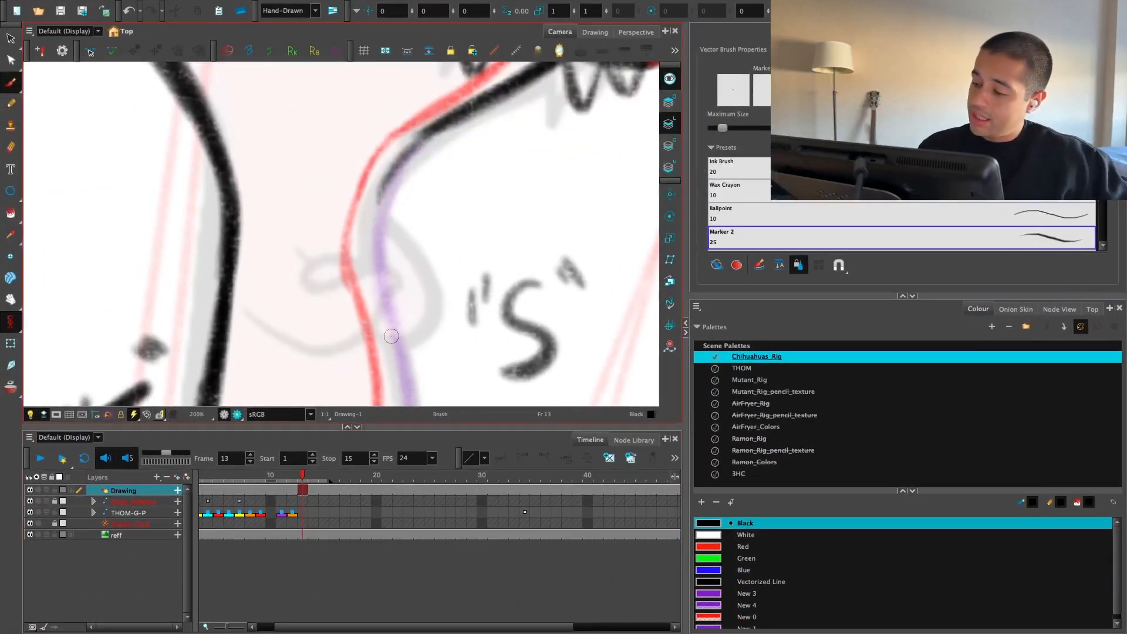
left_click_drag(307, 320, 463, 329)
key("super+z")
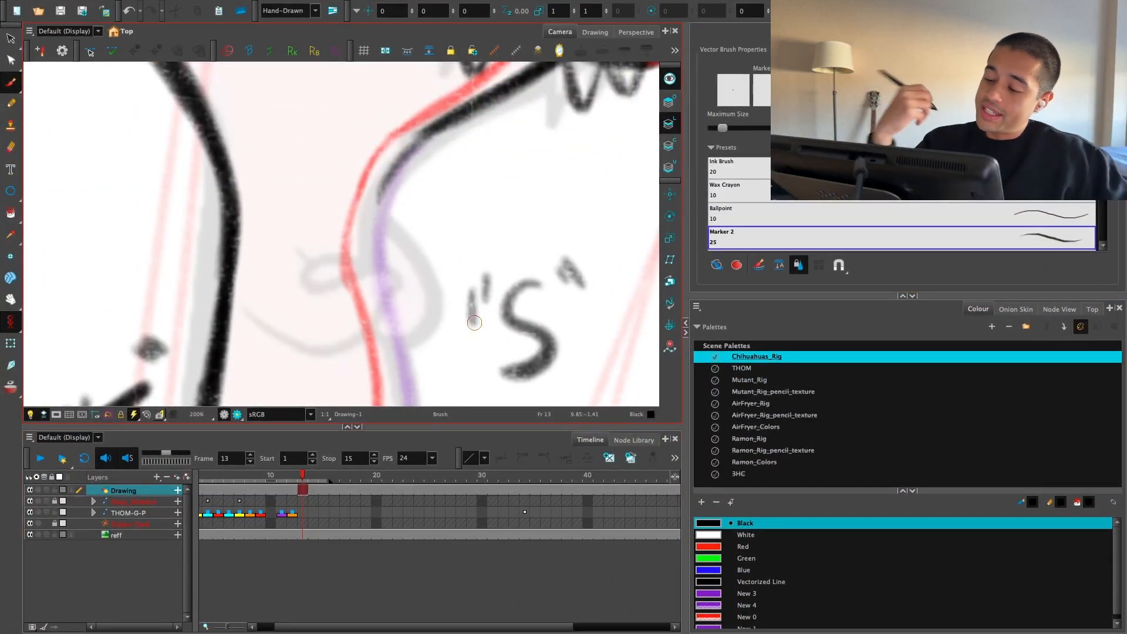
key("alt+s")
key("super+f")
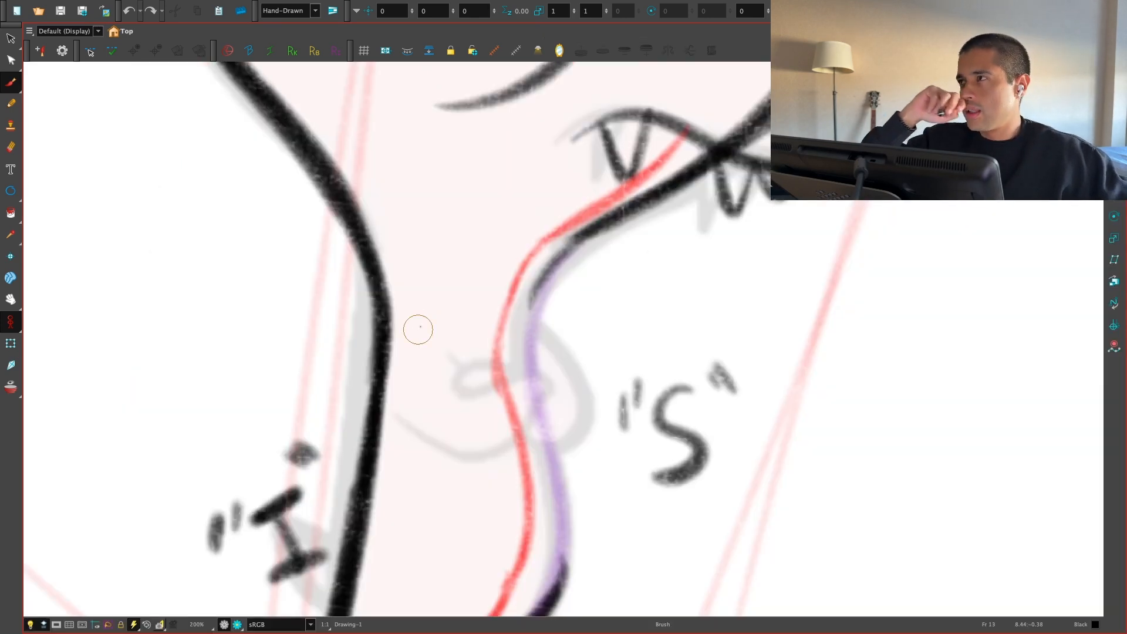
Step: Try drawing the arm as two angular, bent lines crossing the middle pose's chest
key("2")
left_click_drag(348, 358, 433, 448)
left_click_drag(386, 300, 473, 388)
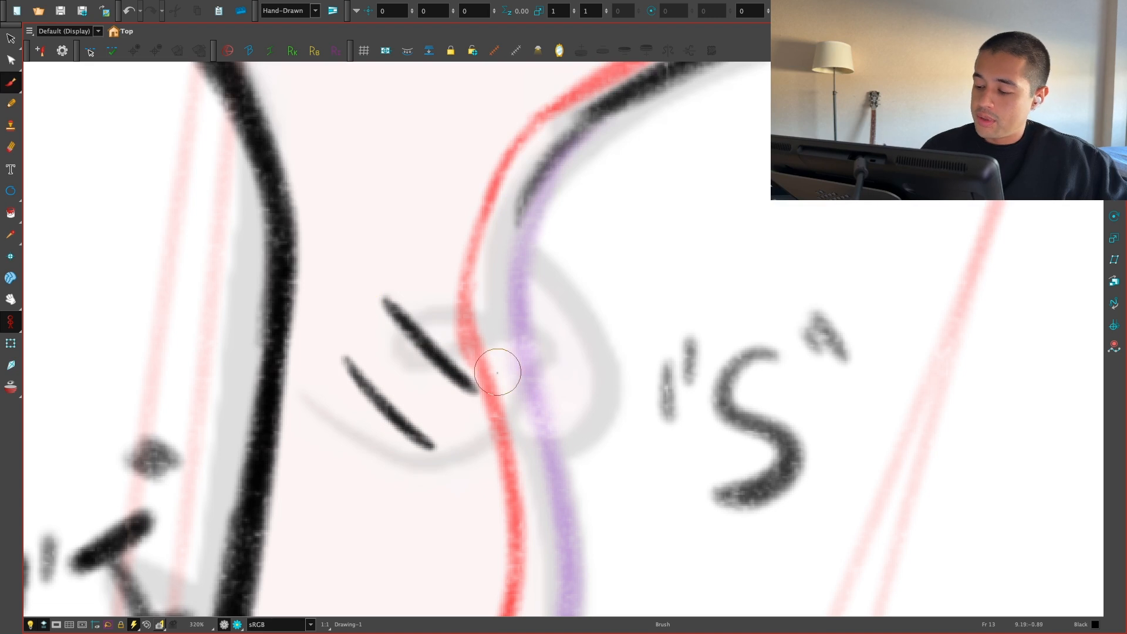
left_click_drag(541, 335, 473, 381)
left_click_drag(439, 450, 572, 374)
key("1")
key("super+z")
mouse_move(455, 421)
left_mouse_down()
mouse_move(473, 439)
mouse_move(553, 373)
left_mouse_up()
key("1")
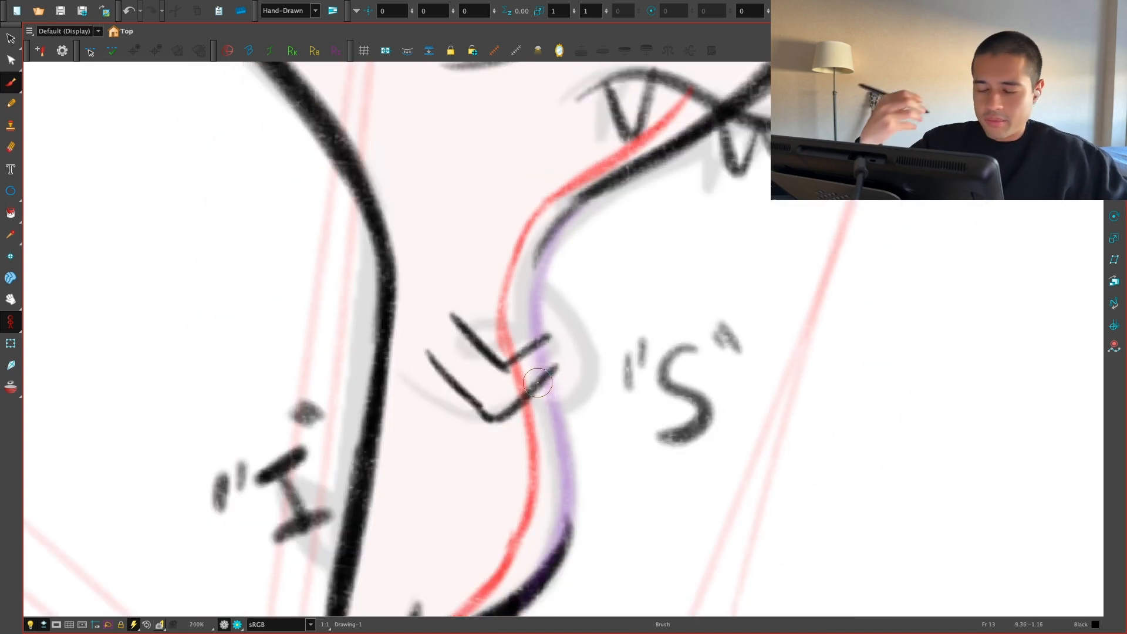
Step: Undo the angular arm strokes on the middle pose's chest
key("super+z")
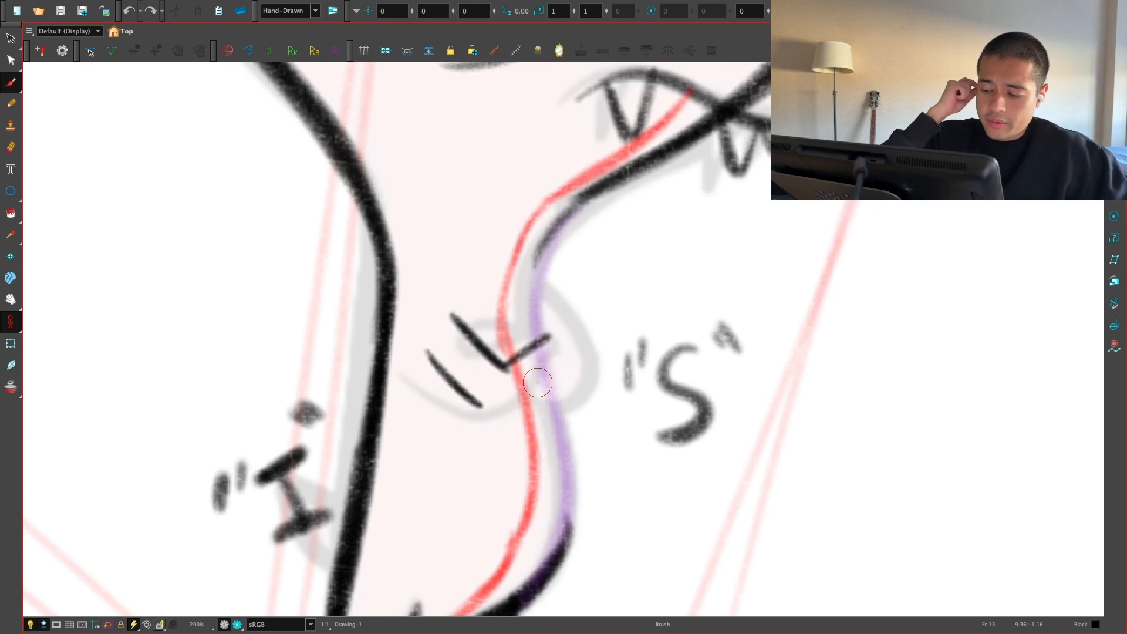
key("super+z")
key("super+z")
key("super+z")
key("super+z")
key("super+z")
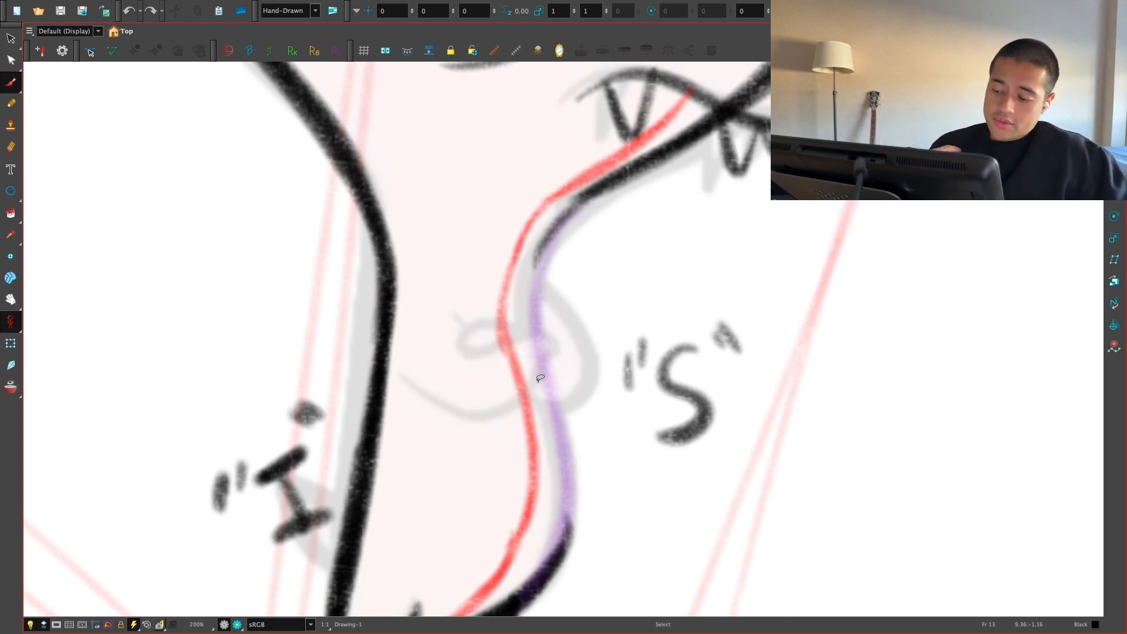
Step: Try drawing the lower contour of the middle pose's arm as a curve across the chest
key("1")
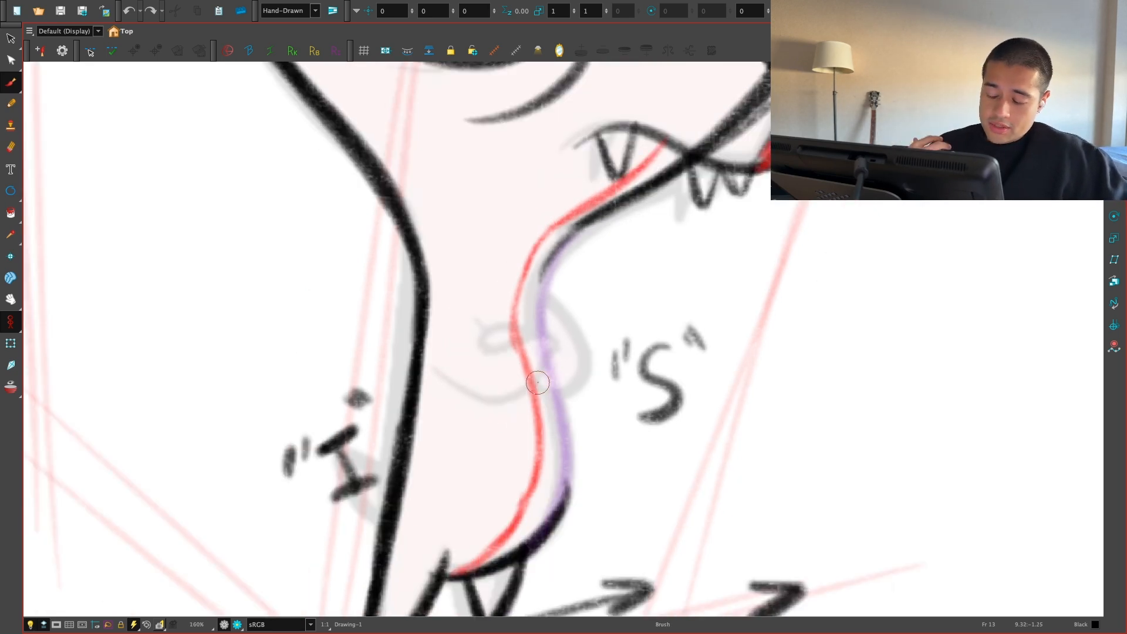
key("1")
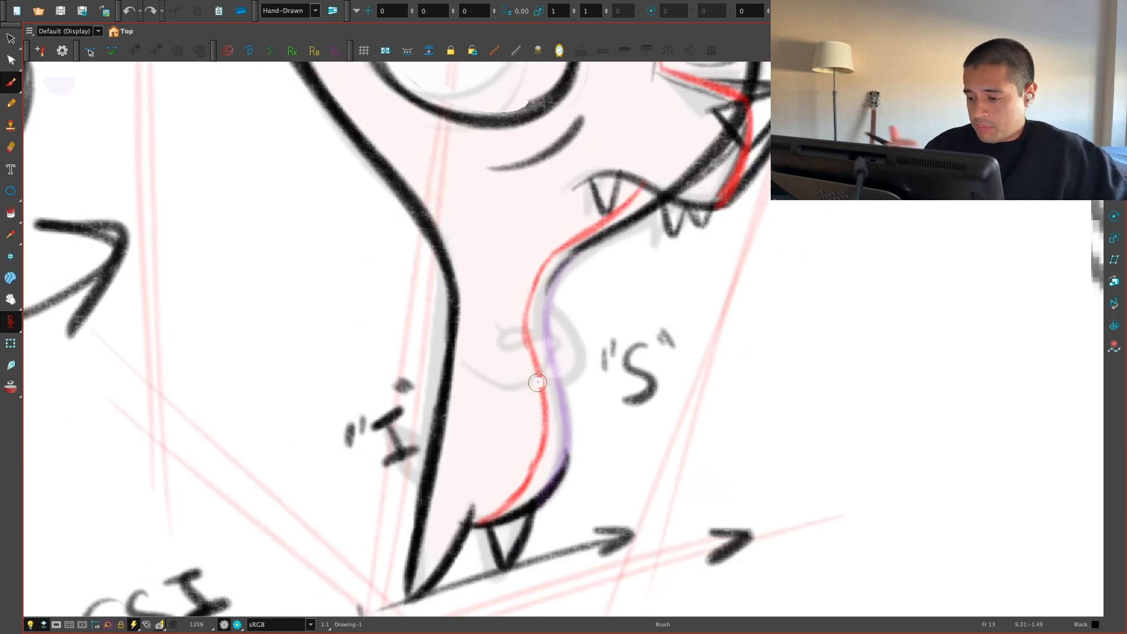
key("2")
key("2")
key("2")
key("2")
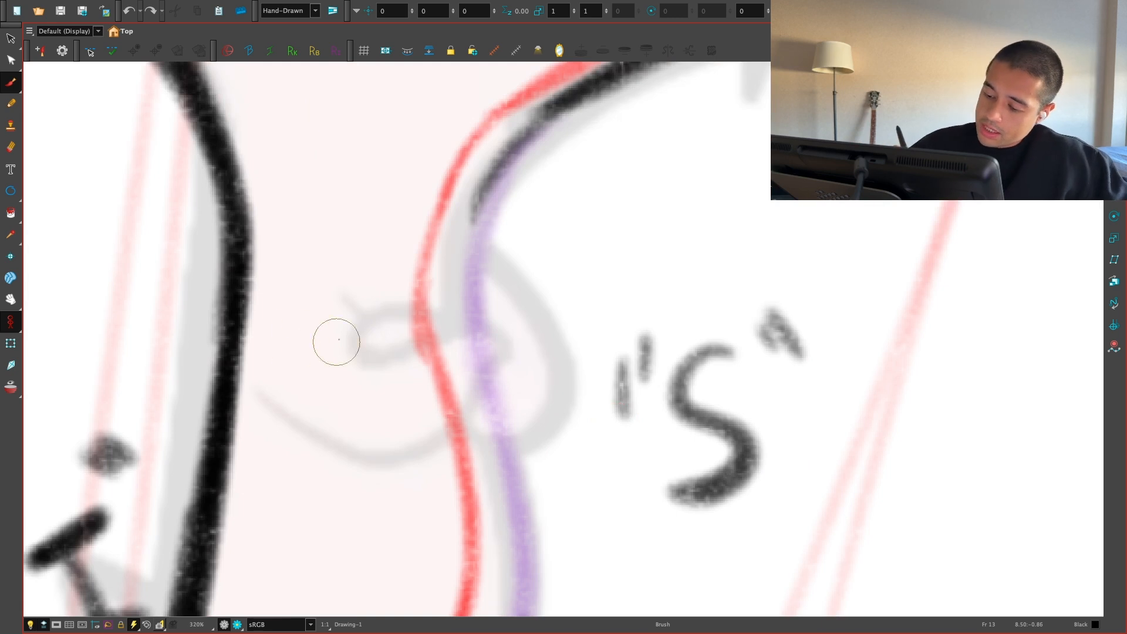
left_click_drag(277, 364, 386, 454)
key("1")
key("1")
key("alt+s")
key("ctrl+z")
key("alt+b")
key("2")
left_click_drag(336, 385, 452, 431)
key("ctrl+z")
Step: Draw the middle pose's arm with a short diagonal upper line and a curved lower line ending near the red centre line
left_click_drag(391, 304, 444, 358)
left_click_drag(402, 321, 447, 364)
key("1")
key("2")
left_click_drag(335, 383, 461, 427)
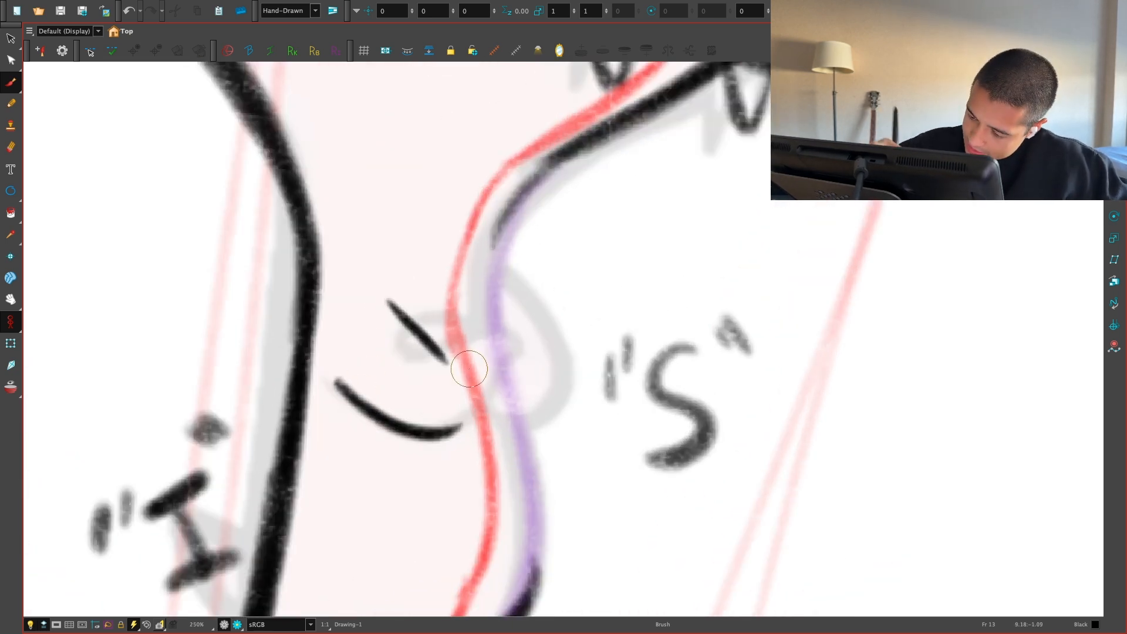
Step: Extend the arm's lower contour into an S-curve crossing the red and purple chest lines
key("1")
key("2")
key("2")
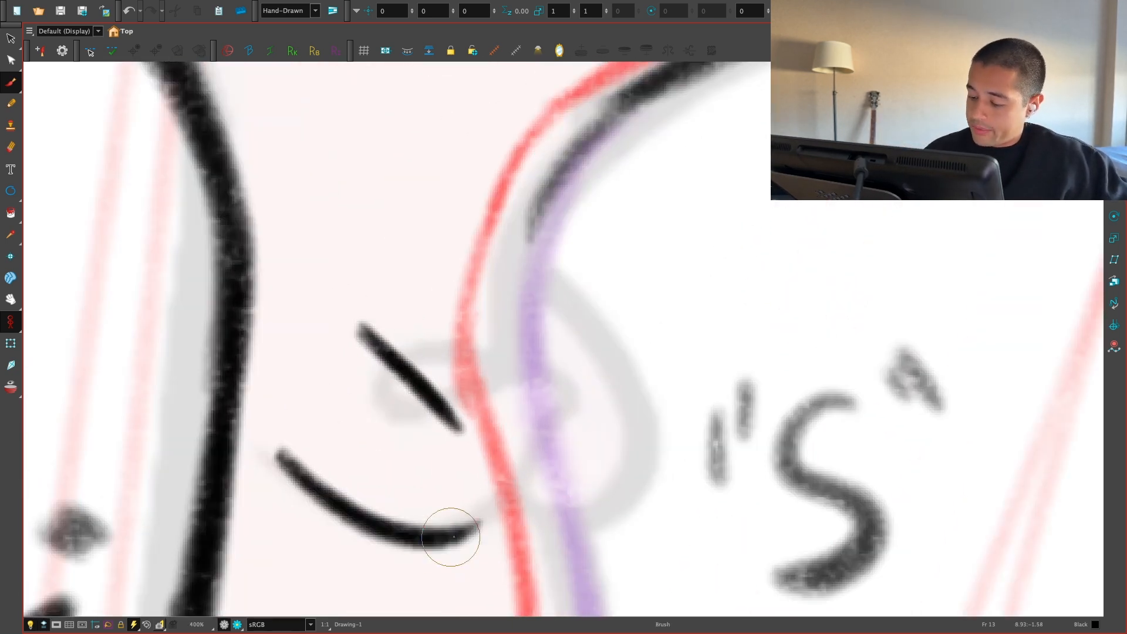
mouse_move(302, 473)
left_mouse_down()
mouse_move(446, 535)
mouse_move(571, 404)
mouse_move(385, 522)
mouse_move(582, 404)
left_mouse_up()
key("super+z")
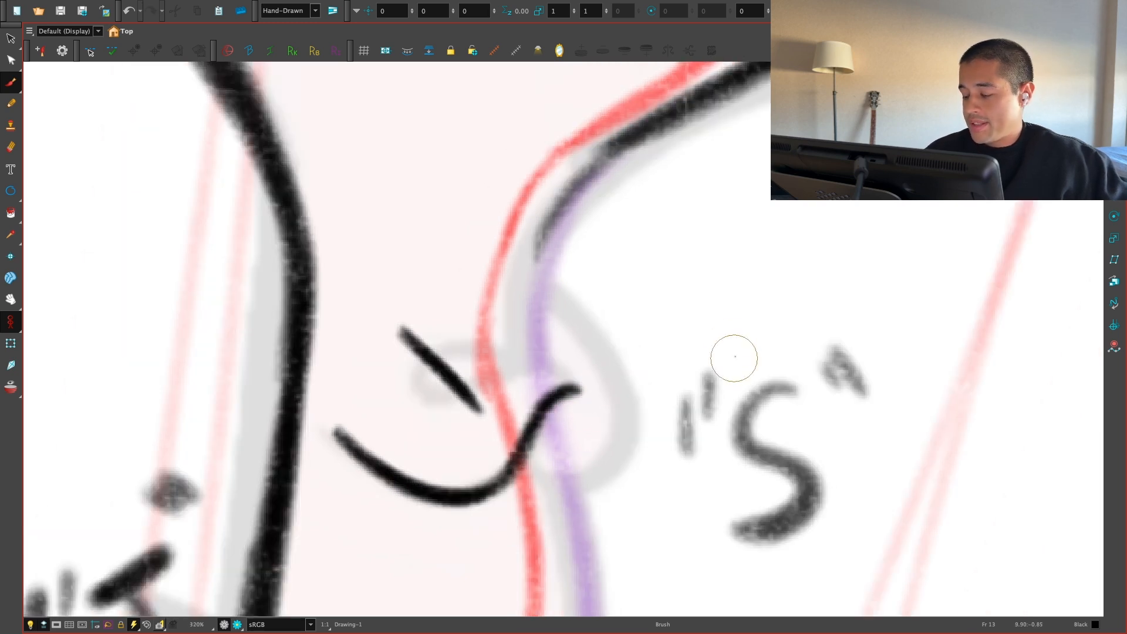
Step: Try sketching a reclining S-curve above the chest's "S" label and a large upright S beside it
key("1")
left_click_drag(571, 284, 799, 332)
key("super+z")
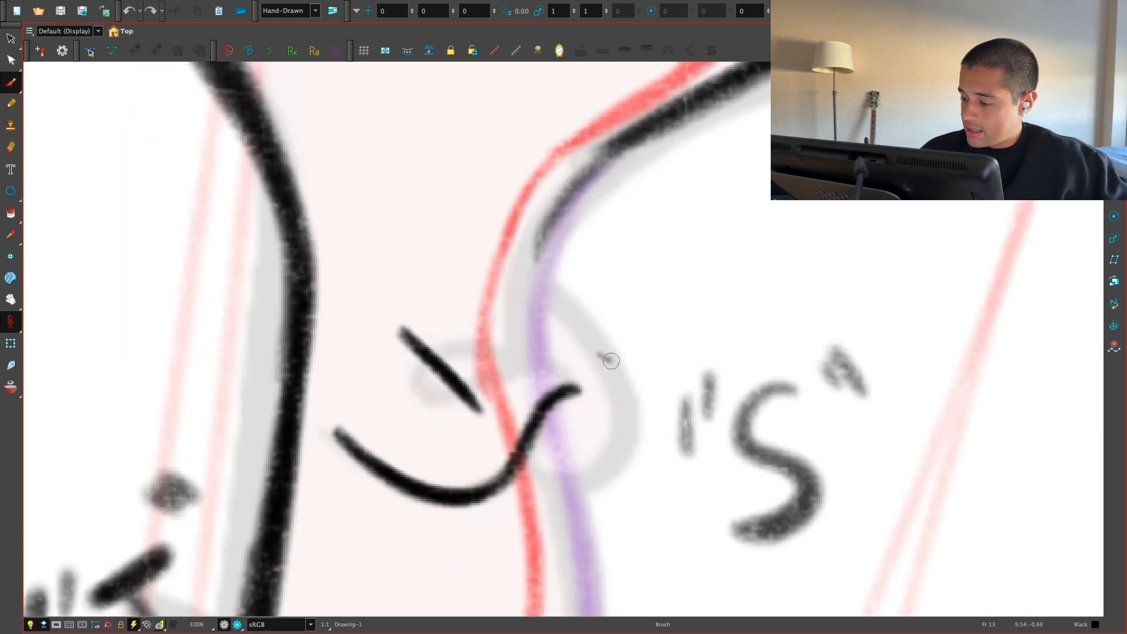
mouse_move(592, 350)
left_mouse_down()
mouse_move(755, 271)
mouse_move(774, 314)
left_mouse_up()
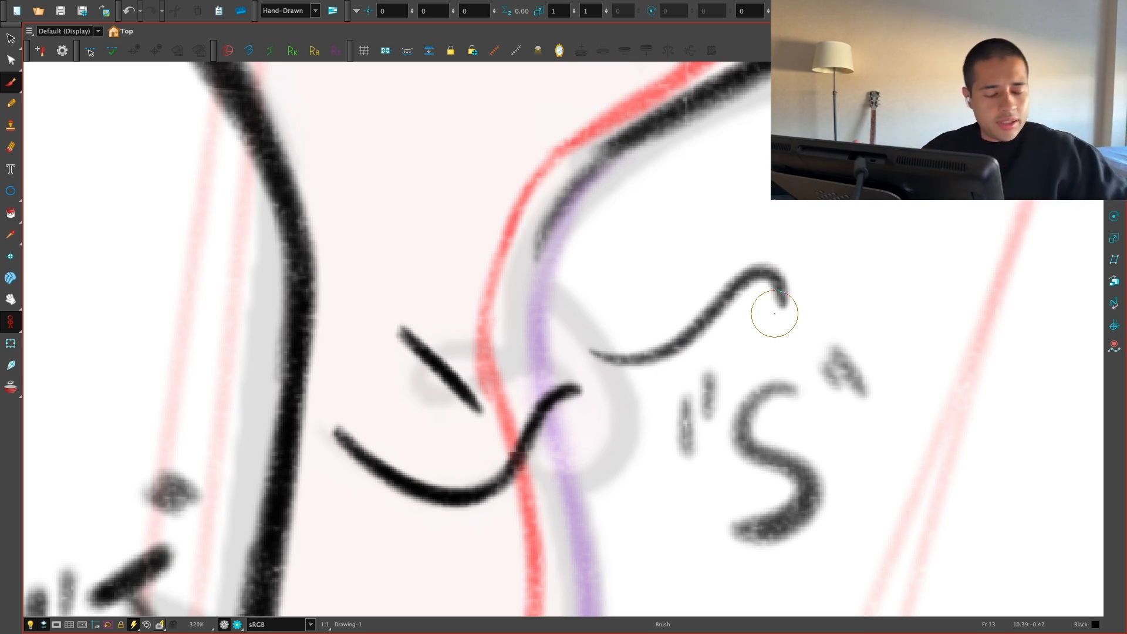
left_click_drag(955, 352, 821, 316)
left_click_drag(907, 232, 804, 478)
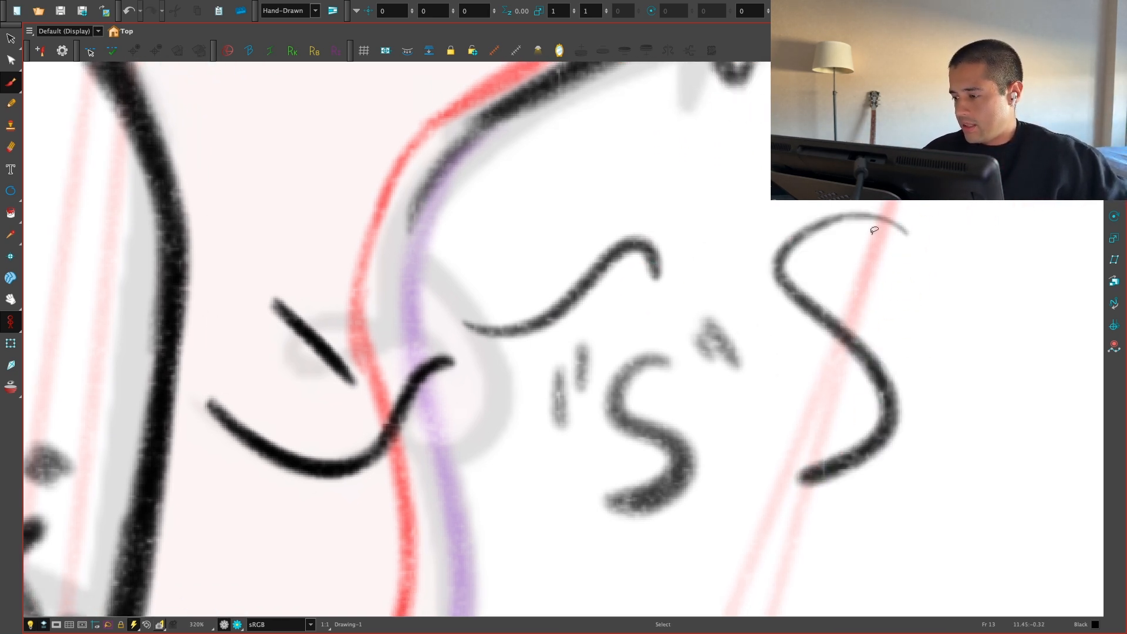
Step: Undo the sample S-curves around the chest's "S" label, including further trial strokes
key("ctrl+z")
mouse_move(846, 203)
left_mouse_down()
mouse_move(907, 252)
mouse_move(872, 506)
left_mouse_up()
key("ctrl+z")
mouse_move(834, 203)
left_mouse_down()
mouse_move(852, 320)
mouse_move(886, 368)
left_mouse_up()
key("ctrl+z")
key("alt+s")
key("ctrl+z")
Step: Delete the middle stroke of the arm's lower S-curve where it approaches the red centre line
left_click_drag(447, 456, 545, 466)
key("2")
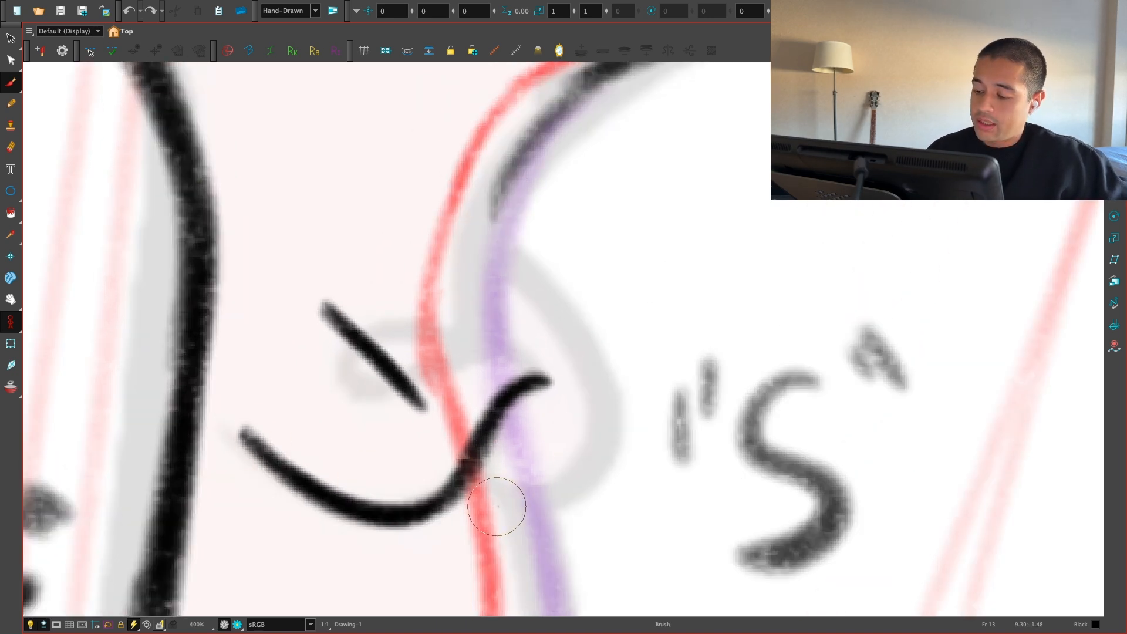
key("1")
key("alt+s")
left_click(473, 462)
key("Delete")
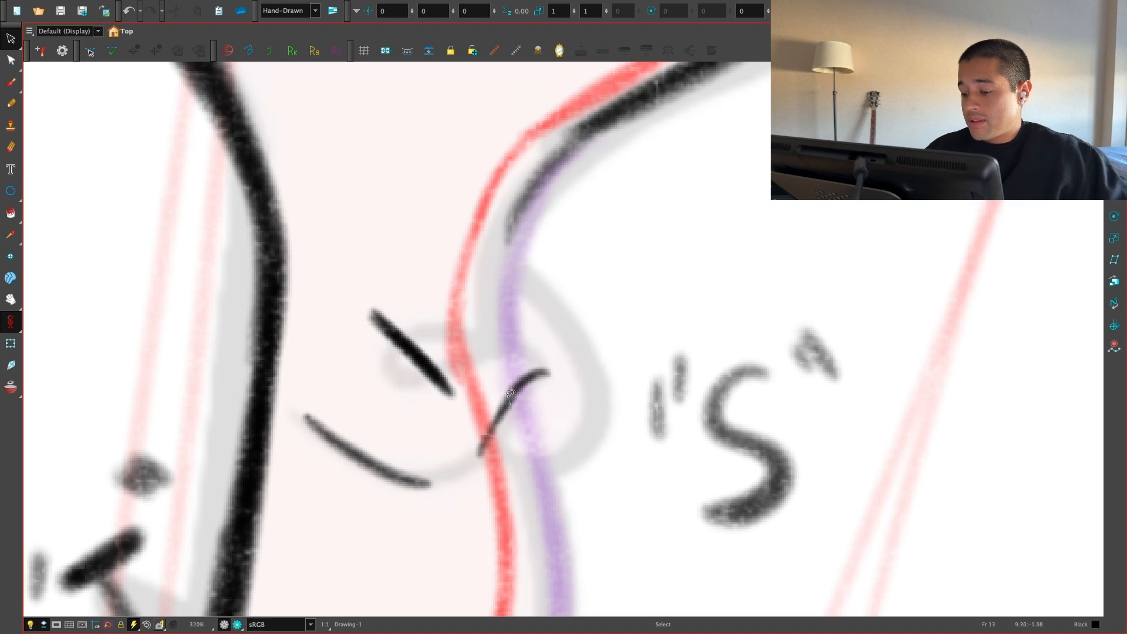
Step: Delete the remaining two strokes of the arm's lower S-curve around the red centre line
left_click(510, 404)
key("Delete")
left_click(420, 482)
key("Delete")
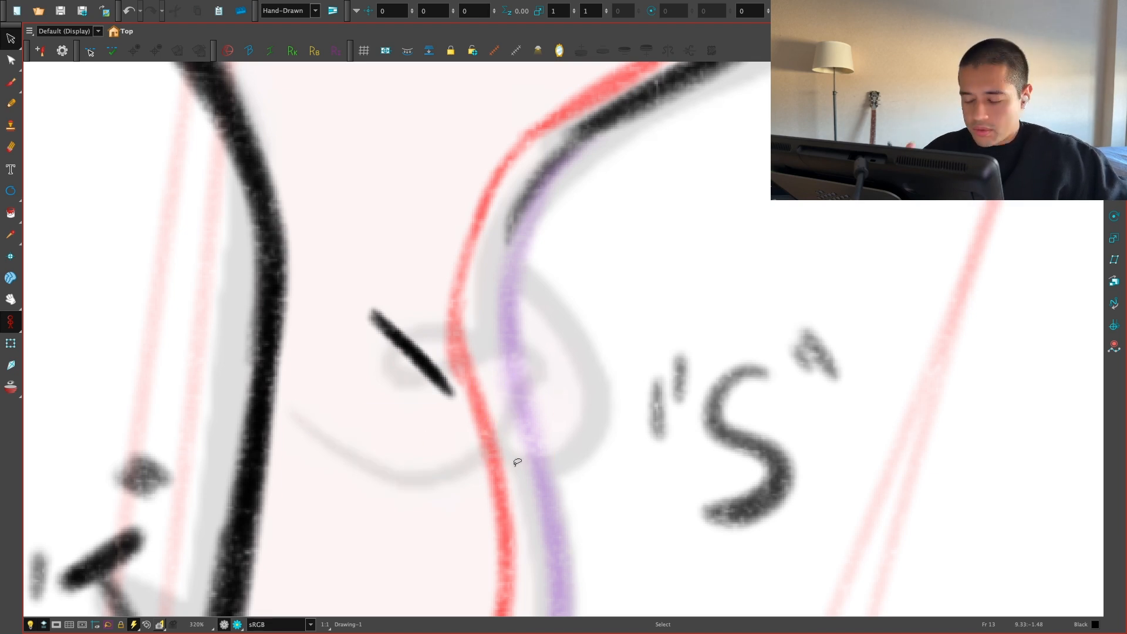
Step: Redraw the arm's lower S-curve as a cup-shaped stroke joined to a rising stroke across the red and purple chest lines
key("2")
key("alt+b")
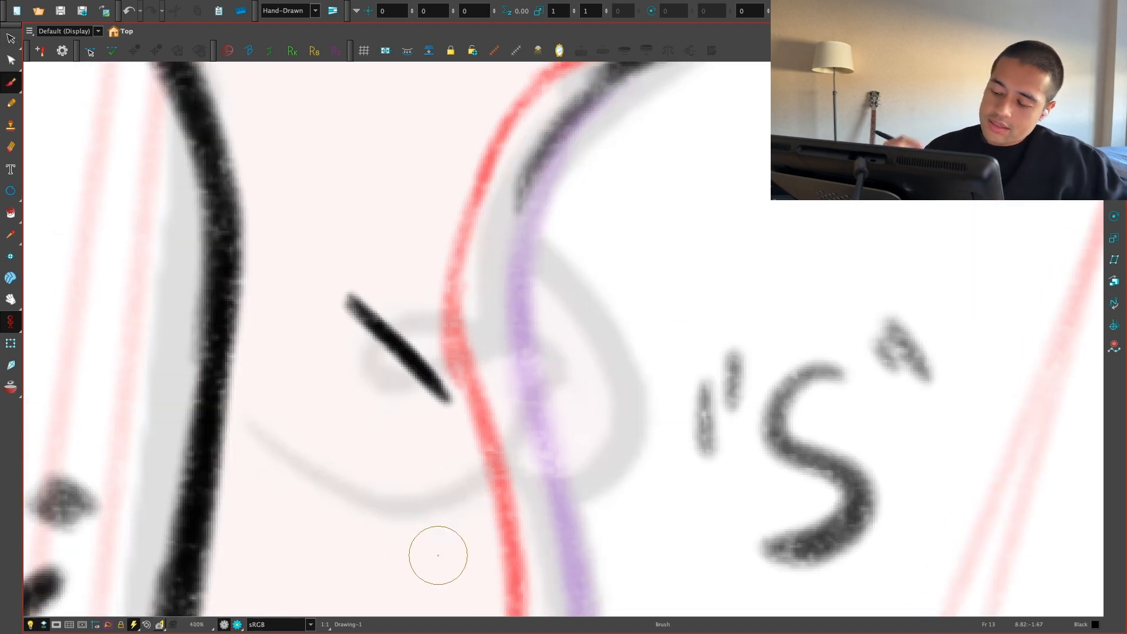
left_click_drag(265, 434, 446, 503)
mouse_move(264, 430)
left_mouse_down()
mouse_move(321, 481)
mouse_move(468, 477)
mouse_move(541, 387)
left_mouse_up()
key("super+z")
left_click_drag(479, 467, 536, 391)
key("super+z")
mouse_move(282, 430)
left_mouse_down()
mouse_move(310, 467)
mouse_move(477, 472)
mouse_move(566, 377)
left_mouse_up()
key("1")
key("super+z")
key("super+z")
mouse_move(498, 444)
left_mouse_down()
mouse_move(571, 370)
mouse_move(555, 382)
left_mouse_up()
key("1")
key("space")
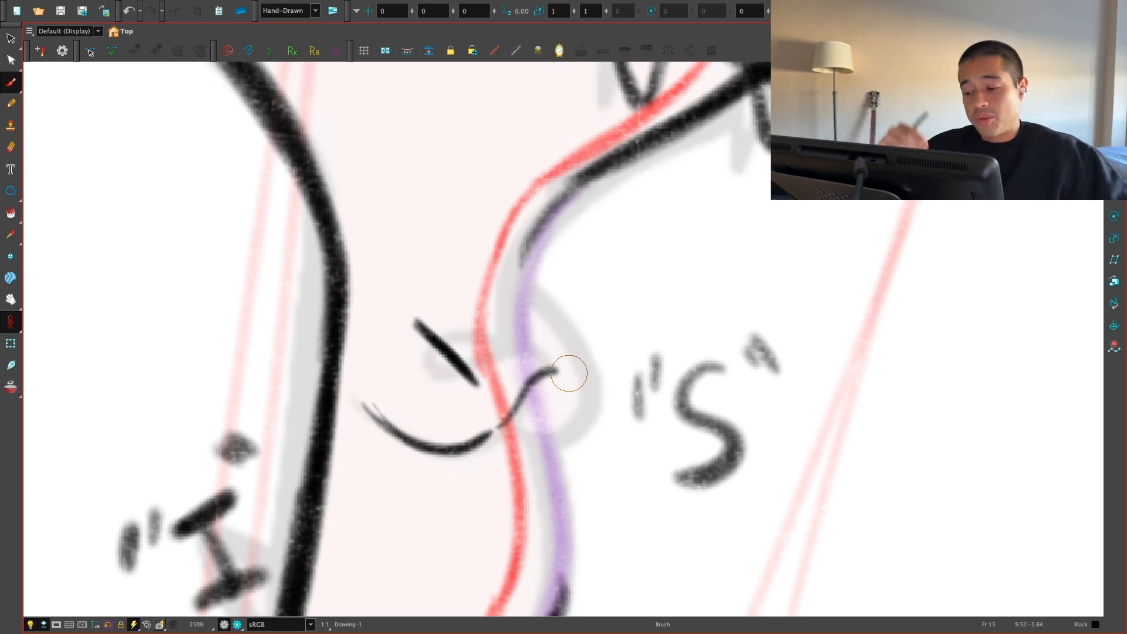
Step: Delete the S-curve's rising stroke over the purple line and the doubled stroke on its cup-shaped half
scroll(569, 373, "up", 2)
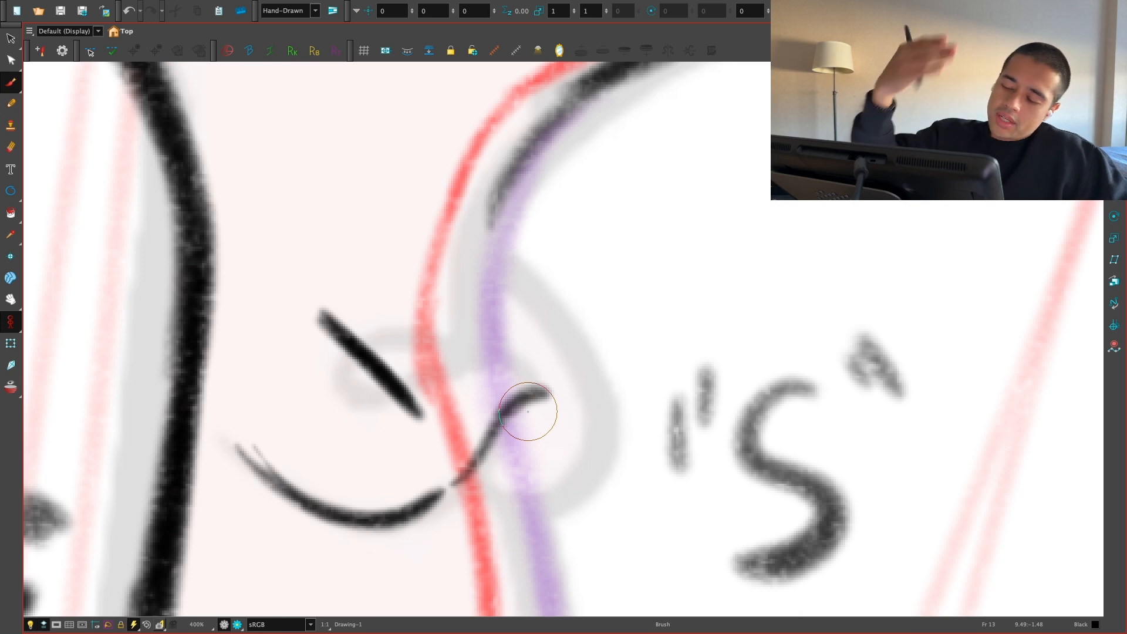
key("alt+s")
left_click(502, 411)
key("Delete")
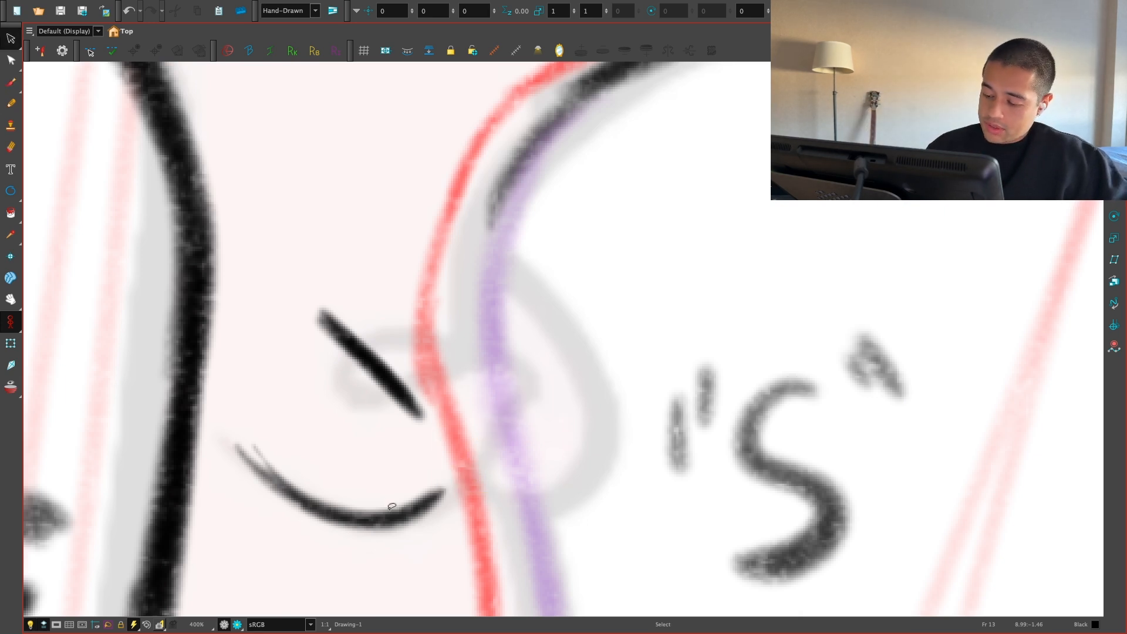
left_click(391, 509)
key("Delete")
scroll(472, 440, "down", 1)
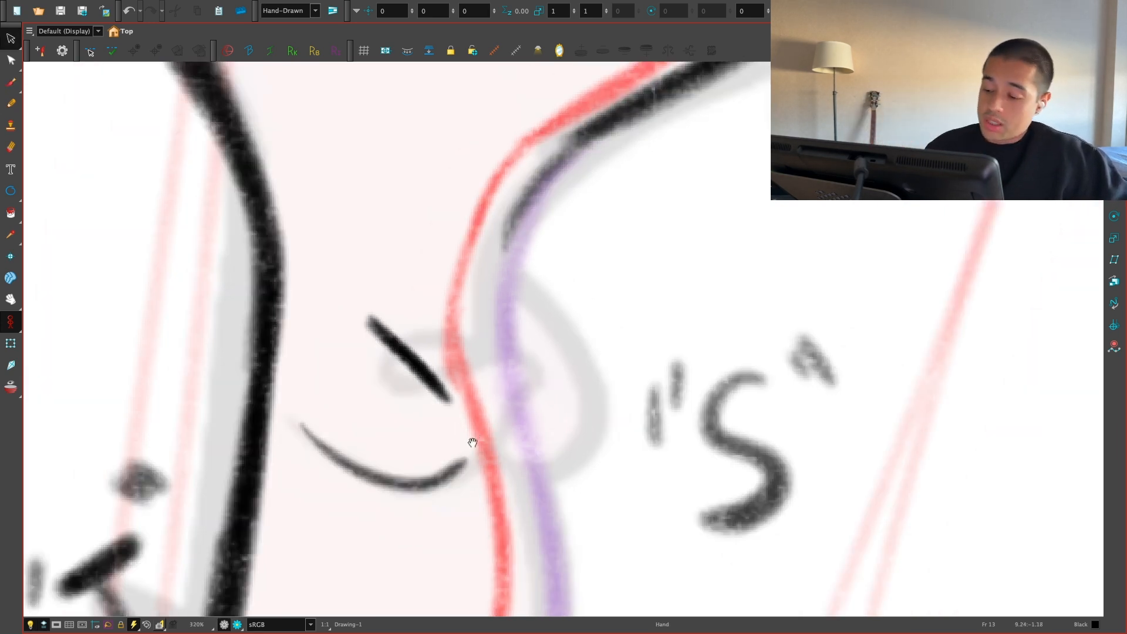
scroll(475, 439, "up", 1)
Step: Redraw the arm's lower contour as one smooth S-curve crossing the red and purple chest lines
key("alt+b")
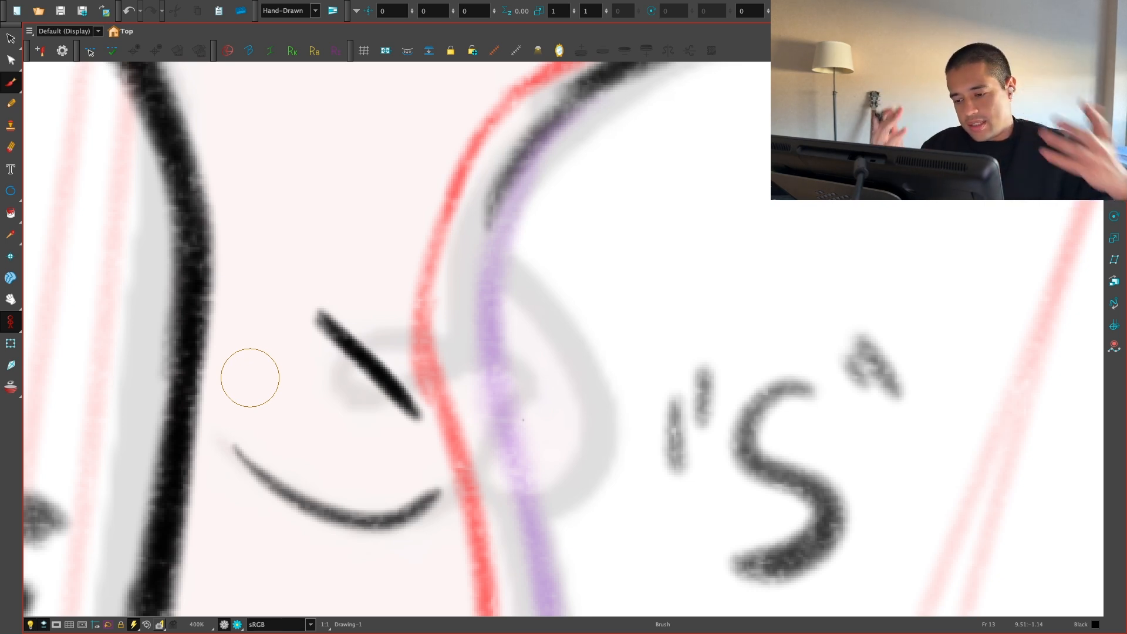
mouse_move(556, 462)
left_mouse_down()
mouse_move(534, 470)
mouse_move(551, 450)
left_mouse_up()
left_click_drag(242, 448, 441, 497)
key("super+z")
key("super+z")
mouse_move(243, 449)
left_mouse_down()
mouse_move(426, 496)
mouse_move(294, 476)
mouse_move(235, 439)
mouse_move(428, 497)
mouse_move(250, 451)
mouse_move(315, 497)
mouse_move(455, 459)
mouse_move(239, 442)
mouse_move(357, 506)
mouse_move(476, 425)
left_mouse_up()
key("super+z")
key("super+z")
left_click_drag(429, 488, 521, 377)
key("1")
key("2")
key("super+z")
left_click_drag(419, 497, 526, 379)
key("super+z")
mouse_move(435, 475)
left_mouse_down()
mouse_move(503, 395)
mouse_move(532, 379)
left_mouse_up()
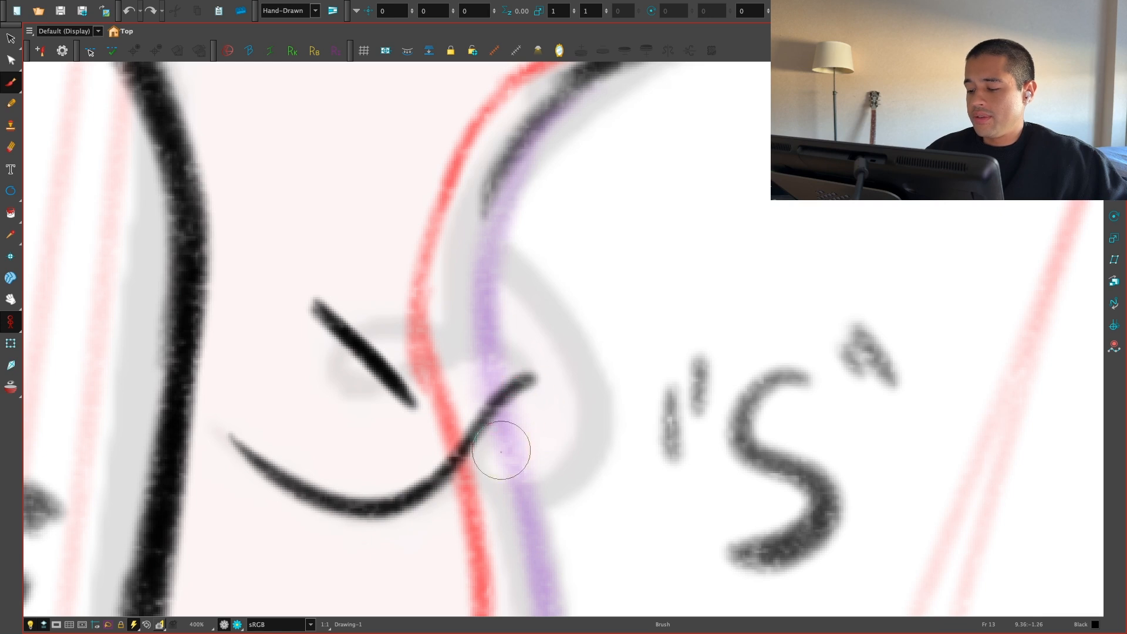
Step: Try sketching the arm's upper contour from the S-curve's end back across the purple and red chest lines
key("1")
mouse_move(491, 562)
left_mouse_down()
mouse_move(617, 559)
mouse_move(626, 531)
mouse_move(594, 478)
left_mouse_up()
key("2")
key("2")
mouse_move(435, 472)
left_mouse_down()
mouse_move(568, 397)
mouse_move(549, 385)
mouse_move(435, 473)
left_mouse_up()
key("super+z")
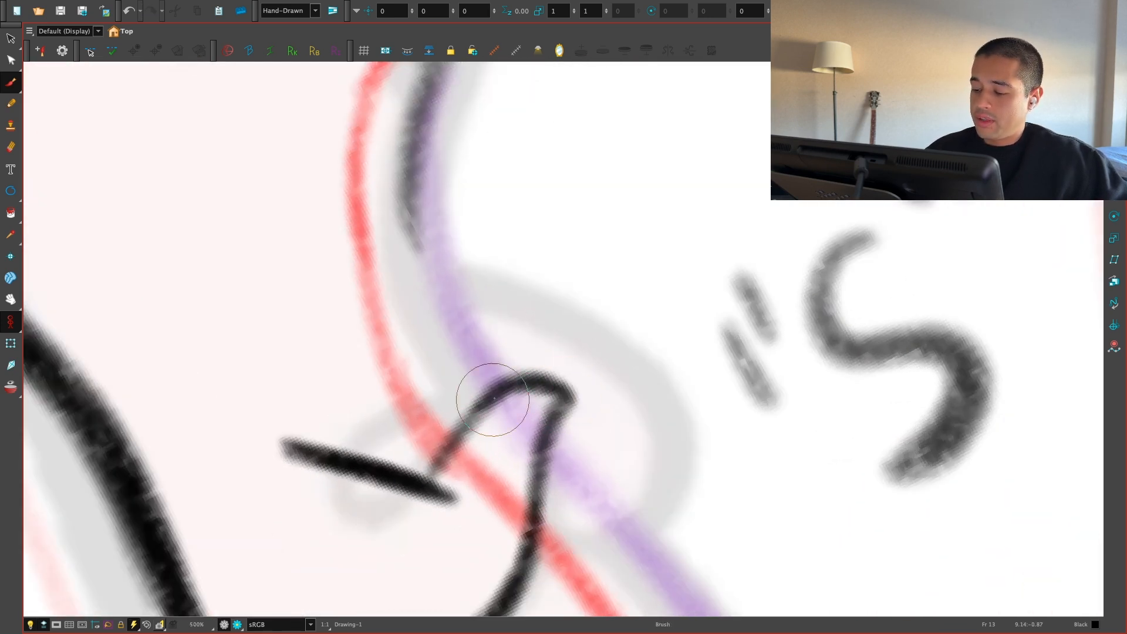
key("super+z")
key("alt+b")
left_click_drag(494, 404, 504, 385)
key("shift+x")
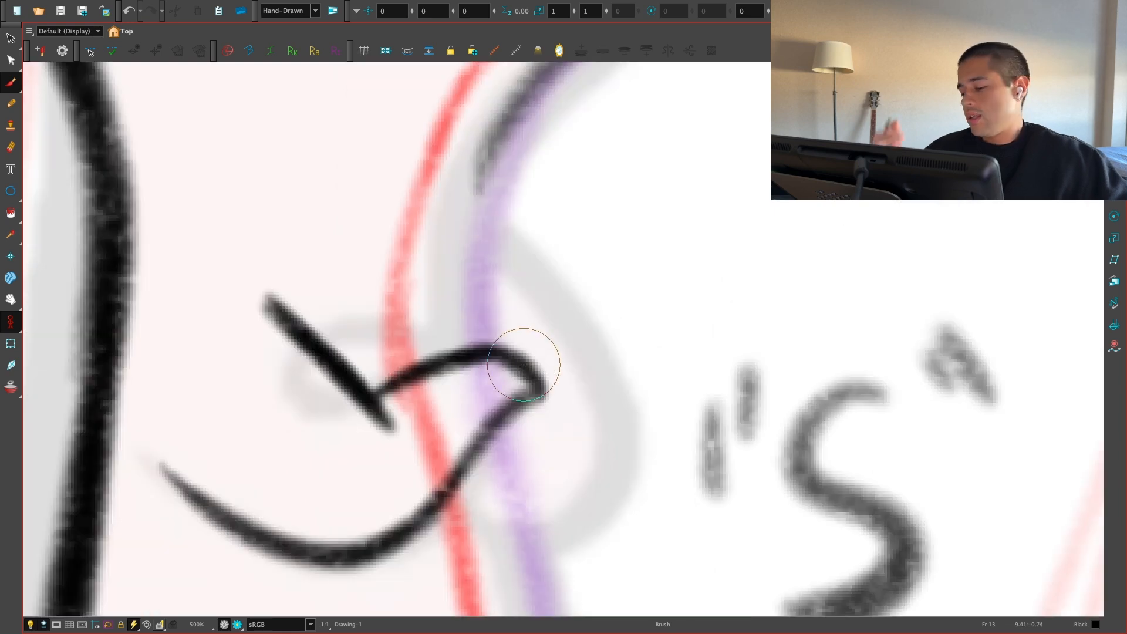
Step: Undo the trial strokes of the arm's upper contour, including the pointed end
key("1")
key("1")
left_click_drag(571, 536, 637, 495)
key("2")
key("super+z")
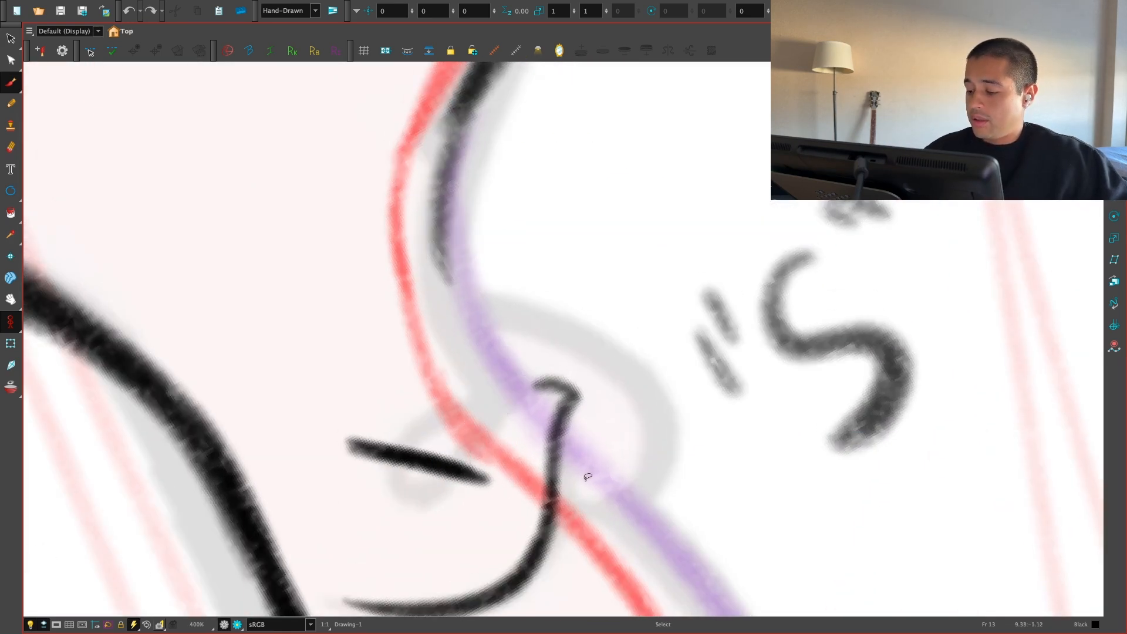
key("v")
left_click_drag(594, 556, 626, 570)
key("super+z")
key("super+z")
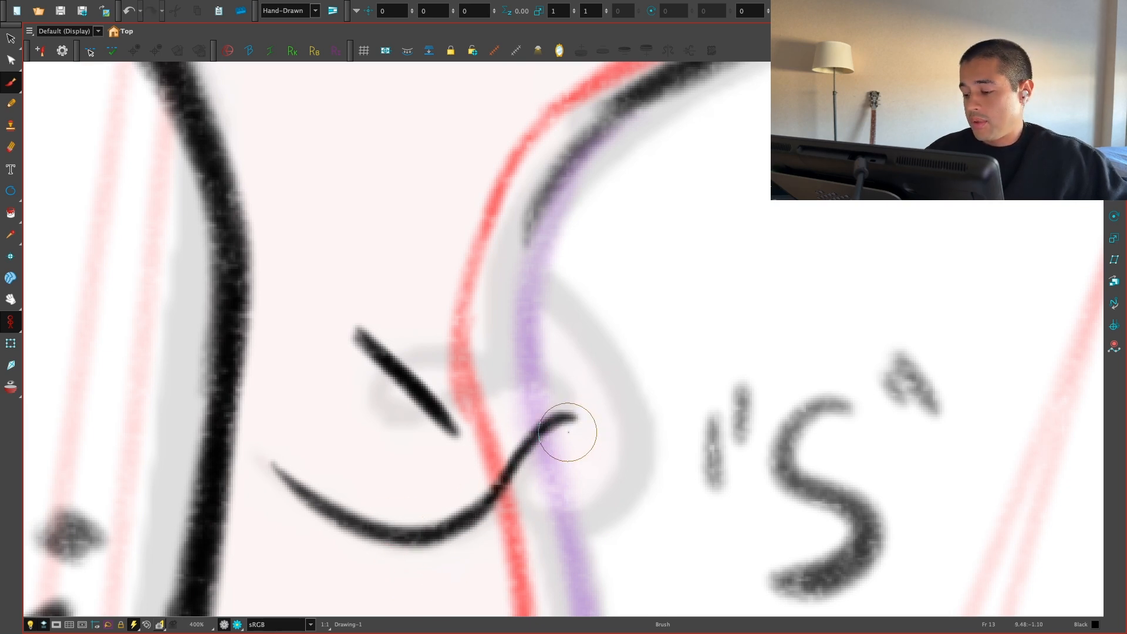
key("super+z")
Step: Draw the arm's upper contour back to the short diagonal line and close the hand with a second arc above it
left_click_drag(629, 541, 738, 461)
key("2")
mouse_move(635, 408)
left_mouse_down()
mouse_move(586, 395)
mouse_move(493, 491)
left_mouse_up()
key("1")
left_click_drag(622, 523, 527, 426)
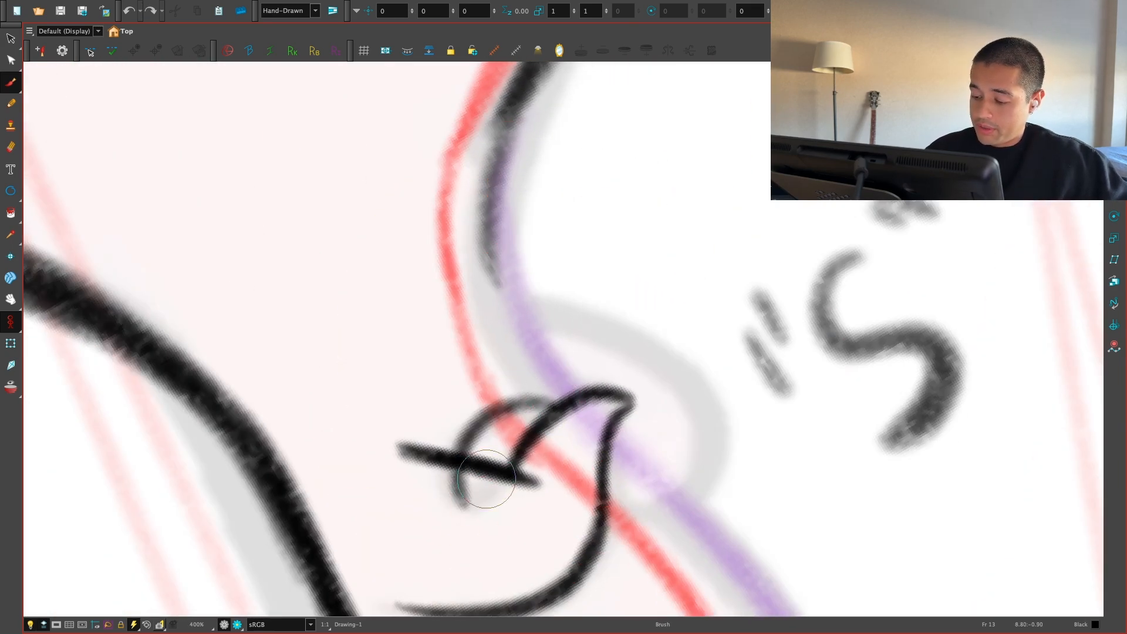
mouse_move(465, 452)
left_mouse_down()
mouse_move(478, 504)
mouse_move(519, 477)
left_mouse_up()
key("v")
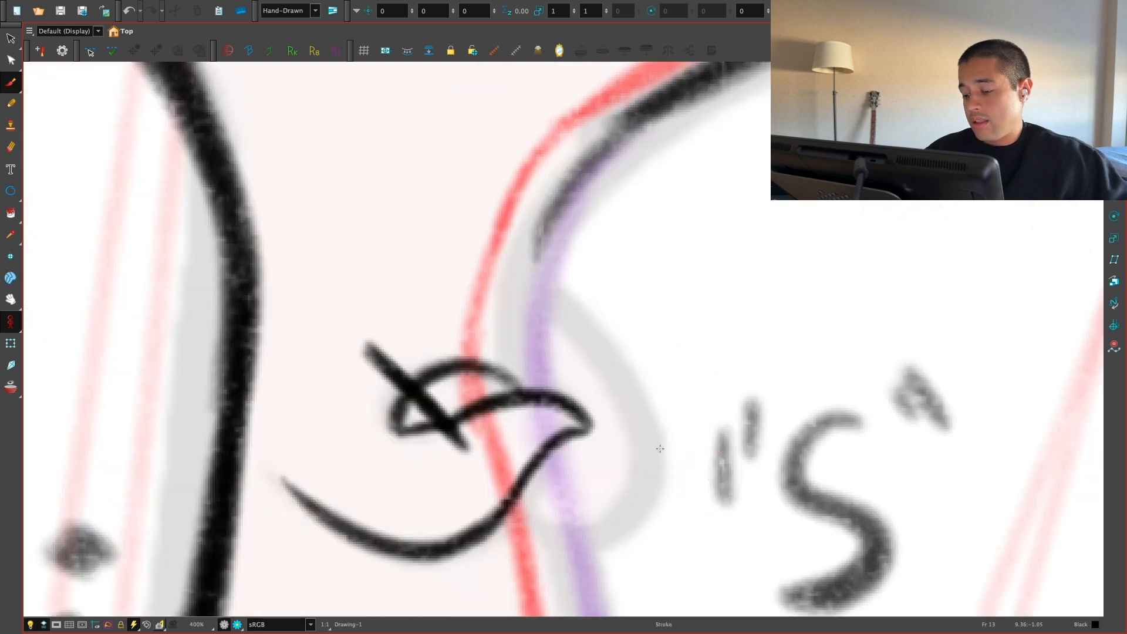
Step: Draw the arm's large outer contour from the S-curve around to a point on the purple chest line
key("1")
key("1")
left_click_drag(730, 535, 670, 518)
key("2")
key("2")
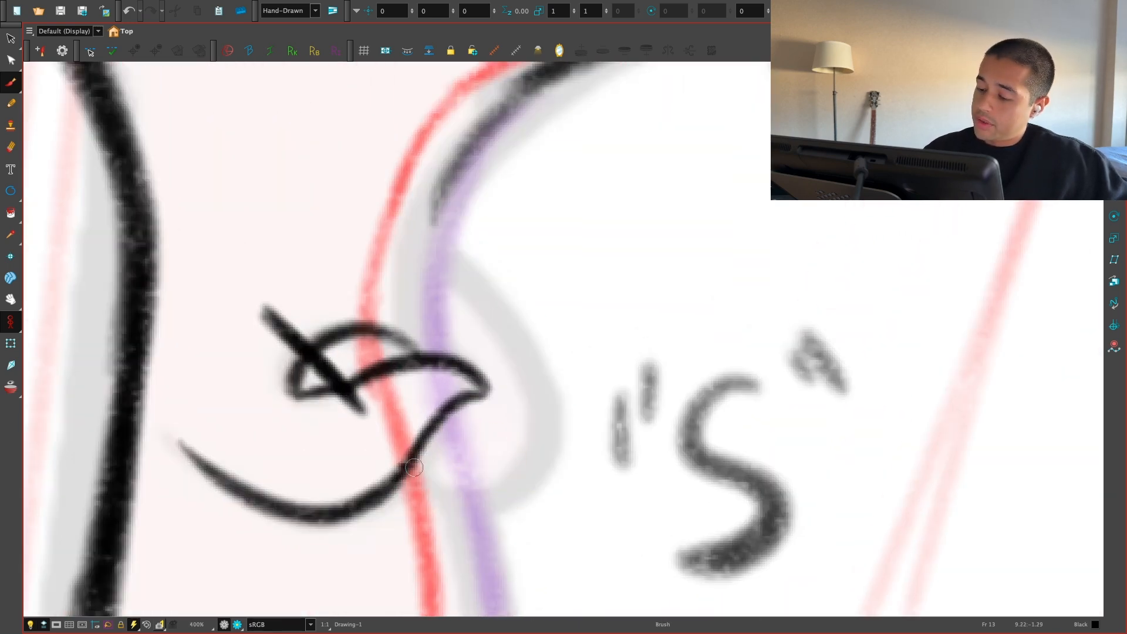
left_click_drag(411, 466, 445, 257)
mouse_move(411, 470)
left_mouse_down()
mouse_move(544, 378)
mouse_move(433, 252)
mouse_move(537, 451)
mouse_move(446, 258)
mouse_move(445, 310)
mouse_move(515, 481)
left_mouse_up()
key("super+z")
Step: Try sketching overlapping loop strokes through the hand and across the arm's outer contour
key("1")
key("1")
key("1")
key("2")
key("2")
key("2")
mouse_move(481, 400)
left_mouse_down()
mouse_move(535, 491)
mouse_move(370, 388)
left_mouse_up()
key("super+z")
mouse_move(522, 459)
left_mouse_down()
mouse_move(407, 449)
mouse_move(364, 390)
left_mouse_up()
mouse_move(333, 345)
left_mouse_down()
mouse_move(447, 363)
mouse_move(512, 448)
left_mouse_up()
mouse_move(370, 334)
left_mouse_down()
mouse_move(502, 434)
mouse_move(421, 476)
left_mouse_up()
mouse_move(359, 359)
left_mouse_down()
mouse_move(500, 399)
mouse_move(331, 355)
left_mouse_up()
key("1")
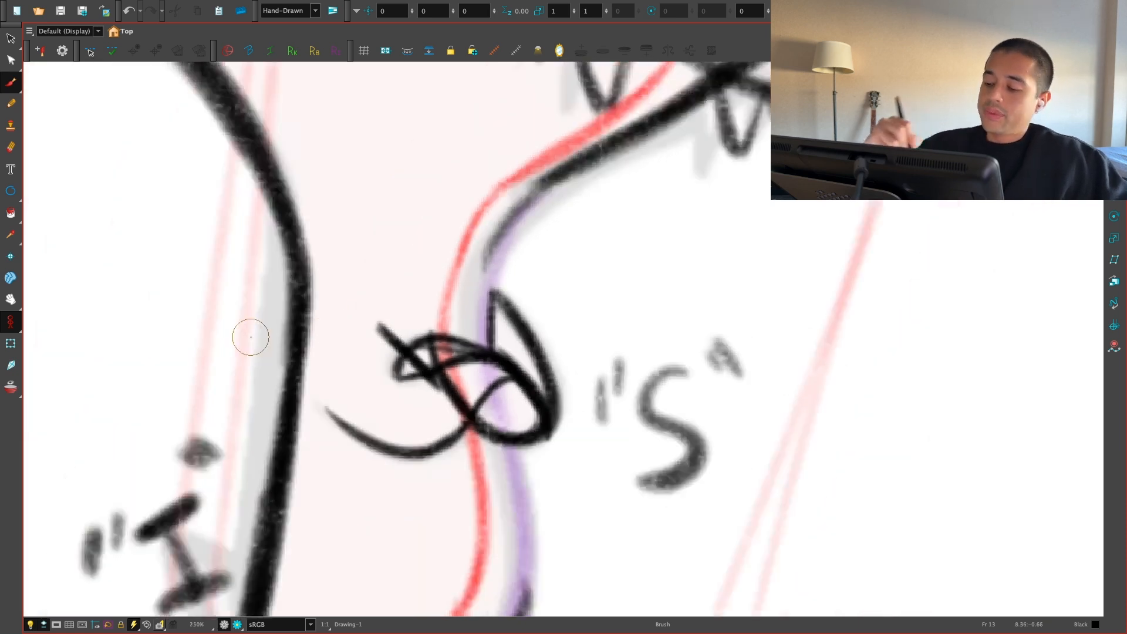
Step: Undo the looping trial strokes over the hand and arm
key("super+z")
key("super+z")
key("super+z")
key("super+z")
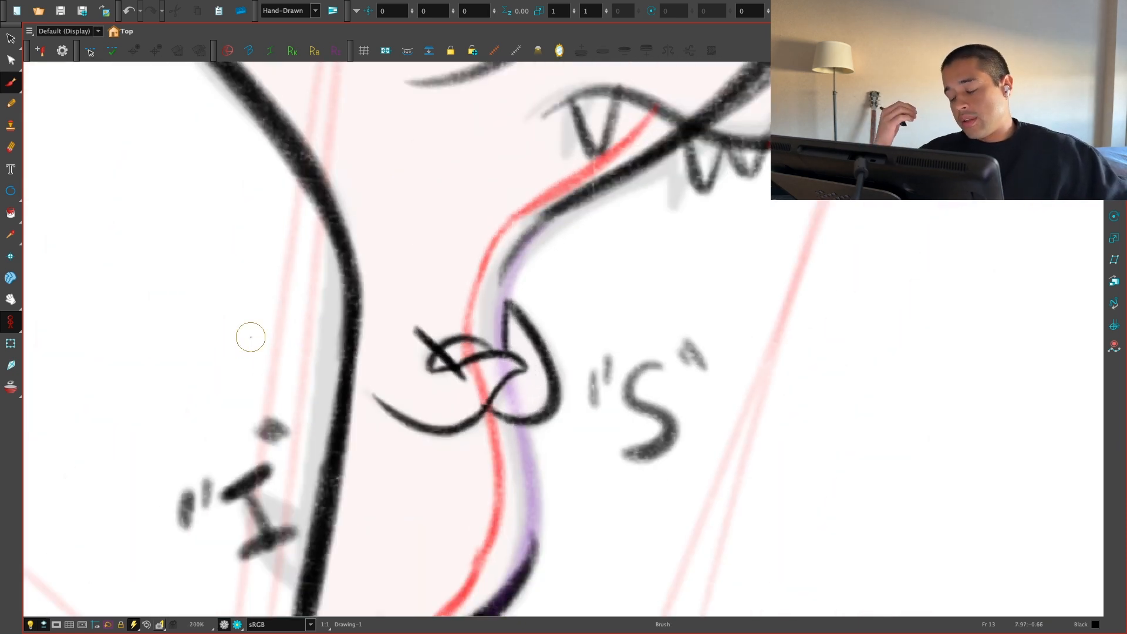
Step: Add a short stroke extending the pointed end where the arm's upper and lower contours meet
left_click_drag(586, 498, 718, 292)
key("2")
key("2")
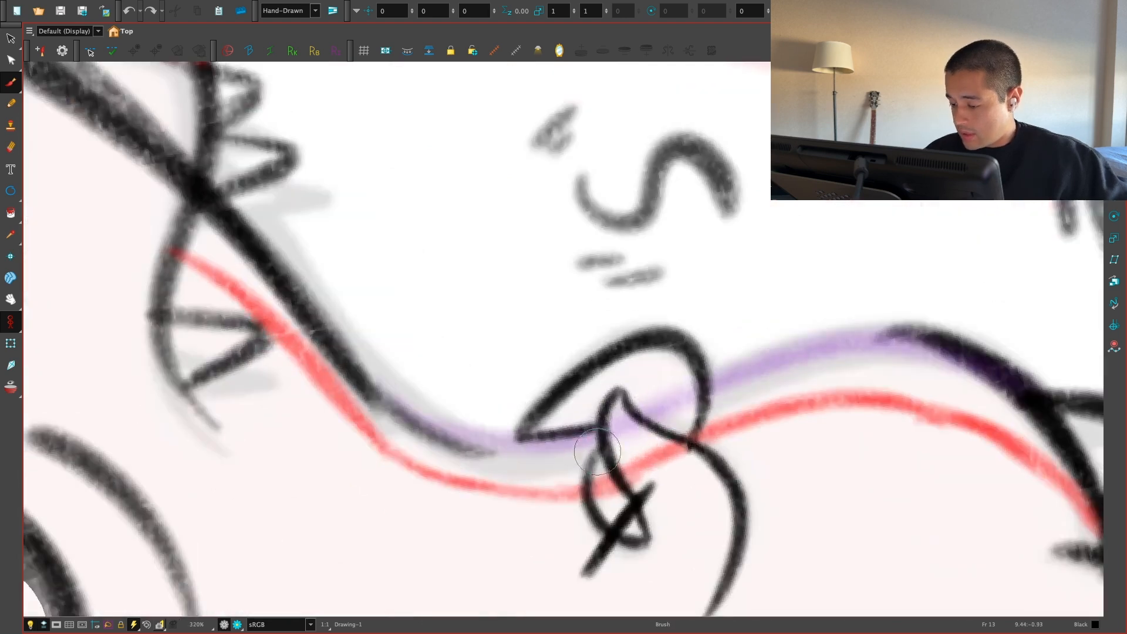
left_click_drag(619, 393, 636, 371)
key("shift+x")
key("1")
key("1")
key("1")
key("1")
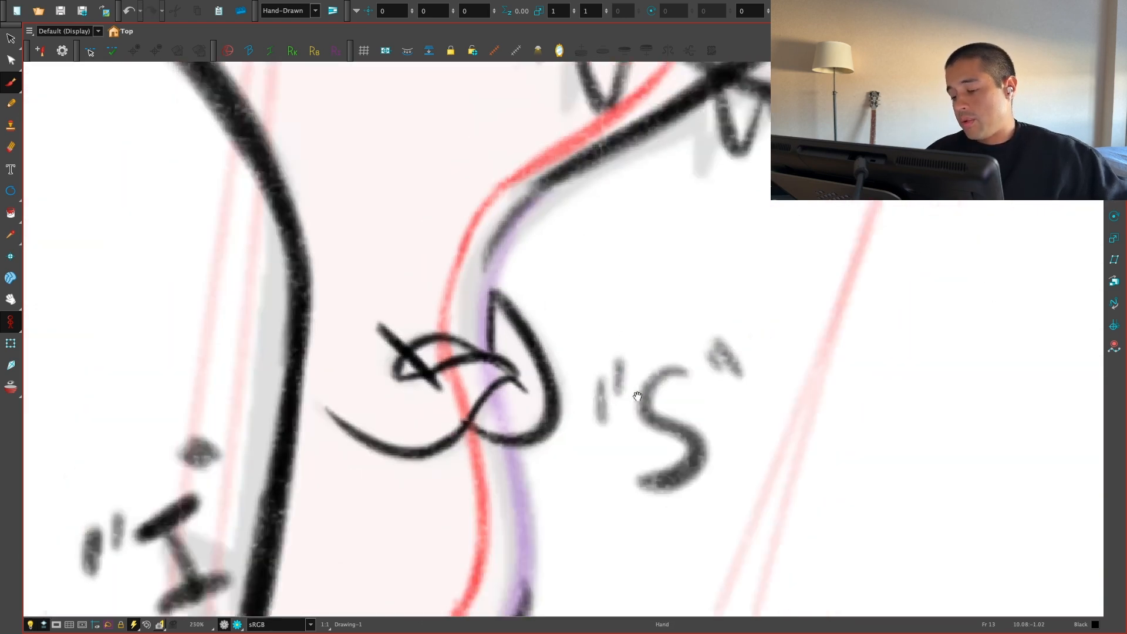
Step: Select the arm's large outer contour stroke beside the chest's "S" label
key("2")
key("2")
key("2")
key("alt+s")
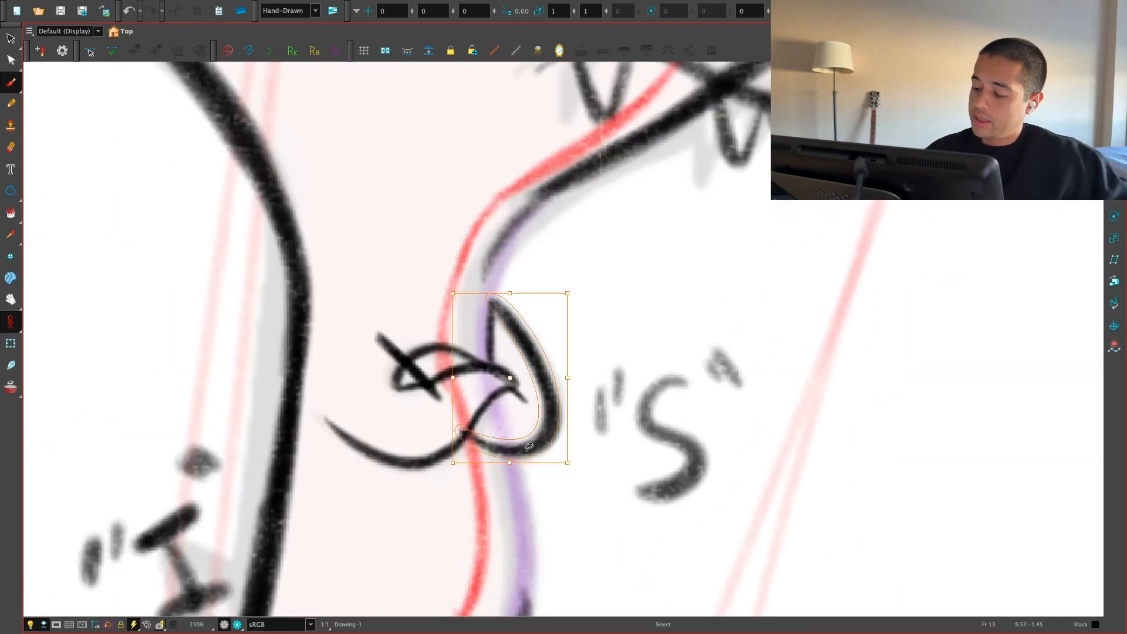
left_click(534, 418)
key("alt+b")
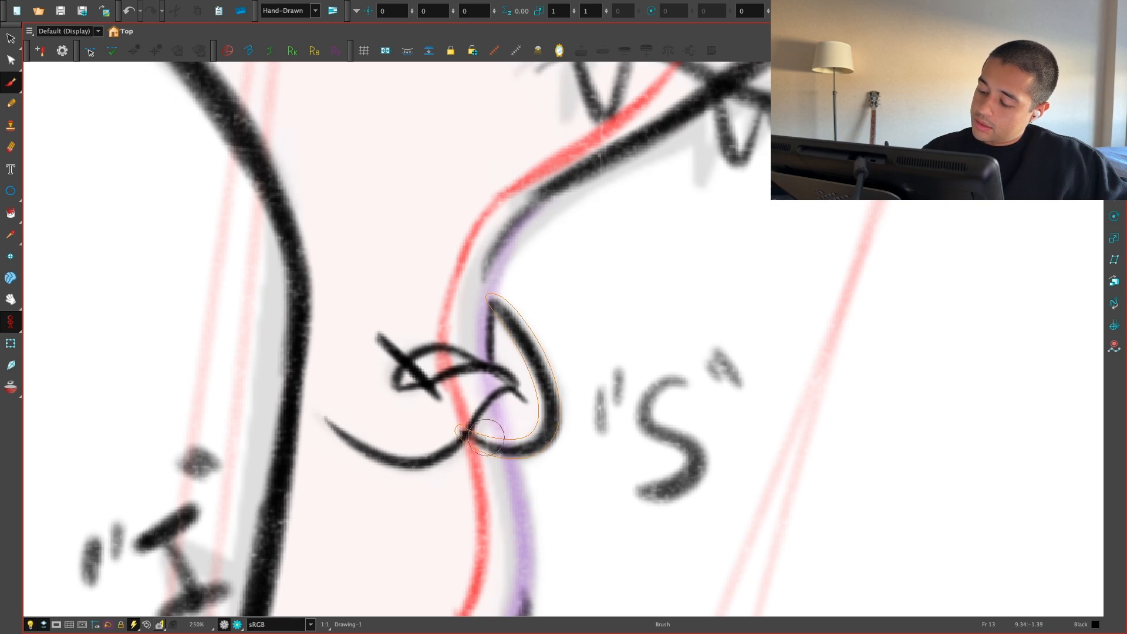
key("1")
key("1")
left_click_drag(607, 416, 612, 454)
key("1")
key("2")
key("alt+s")
left_click(529, 504)
key("ctrl+super+f")
left_click(535, 315)
Step: Handwrite the label "Animatic" beside the animatic frame
key("1")
key("1")
key("1")
key("1")
key("1")
key("1")
left_click_drag(468, 312, 474, 321)
key("super+f")
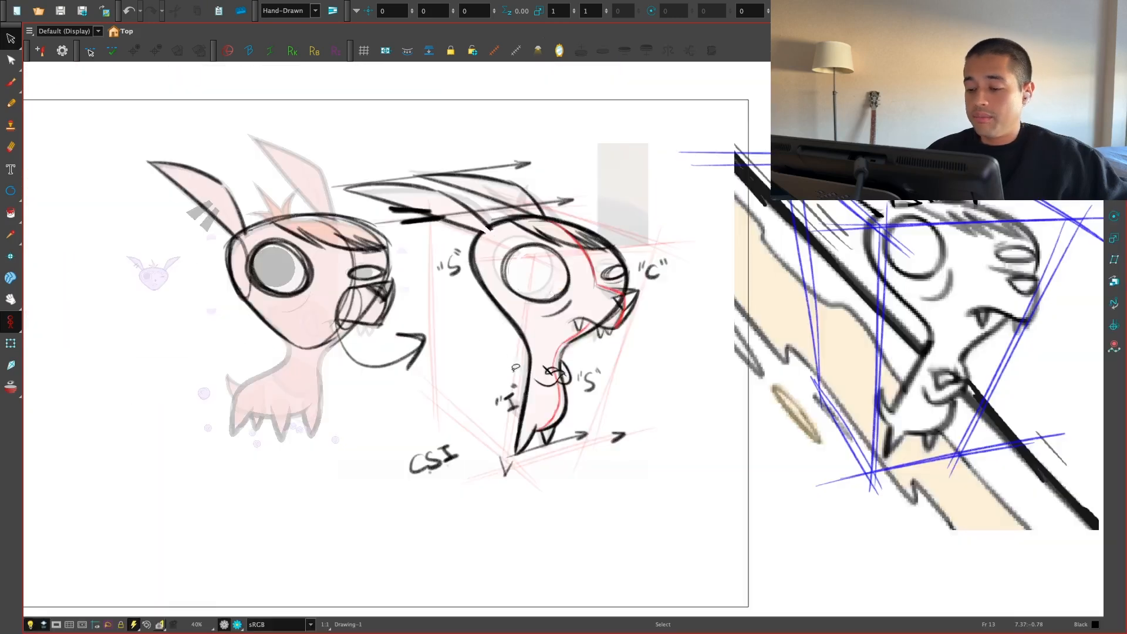
left_click_drag(738, 447, 559, 506)
key("2")
key("1")
key("1")
key("2")
key("alt+b")
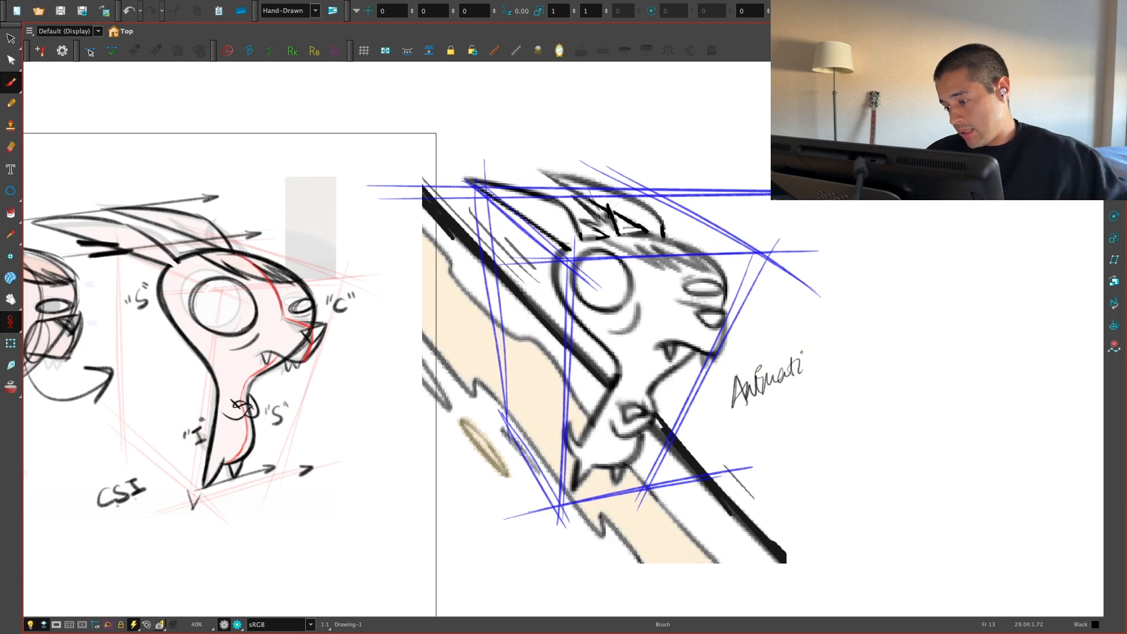
key("1")
Step: Delete the ear, head and muzzle contour sketches and the curved arrow drawn over the first chihuahua rig pose
key("alt+s")
mouse_move(361, 487)
left_mouse_down()
mouse_move(211, 179)
mouse_move(352, 493)
left_mouse_up()
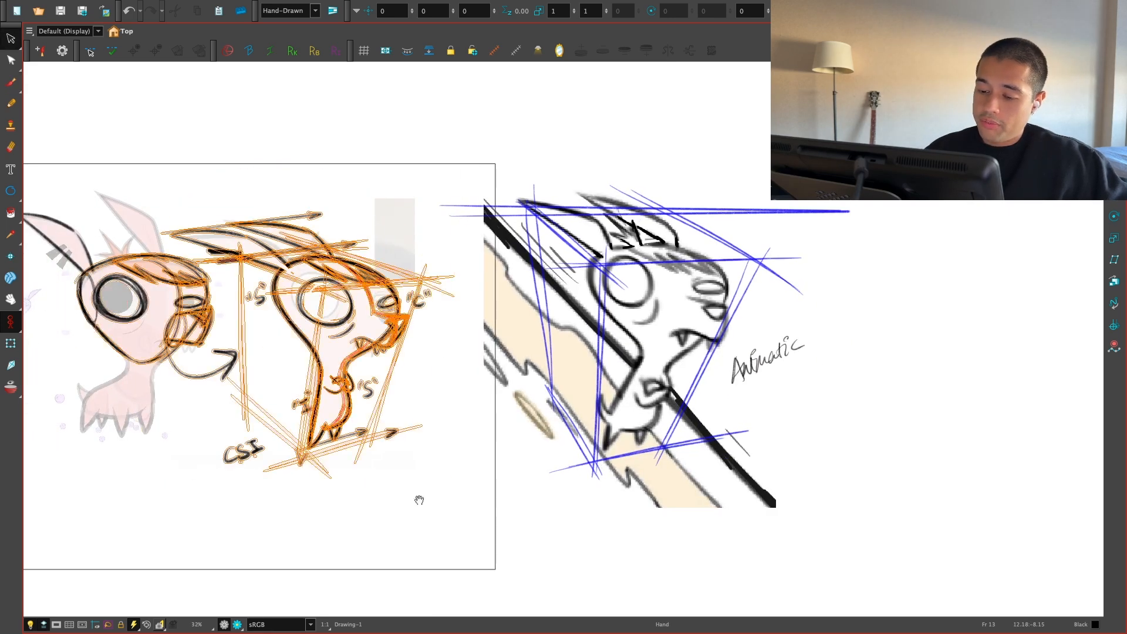
left_click_drag(229, 509, 319, 497)
left_click(317, 496)
left_click_drag(208, 218, 206, 223)
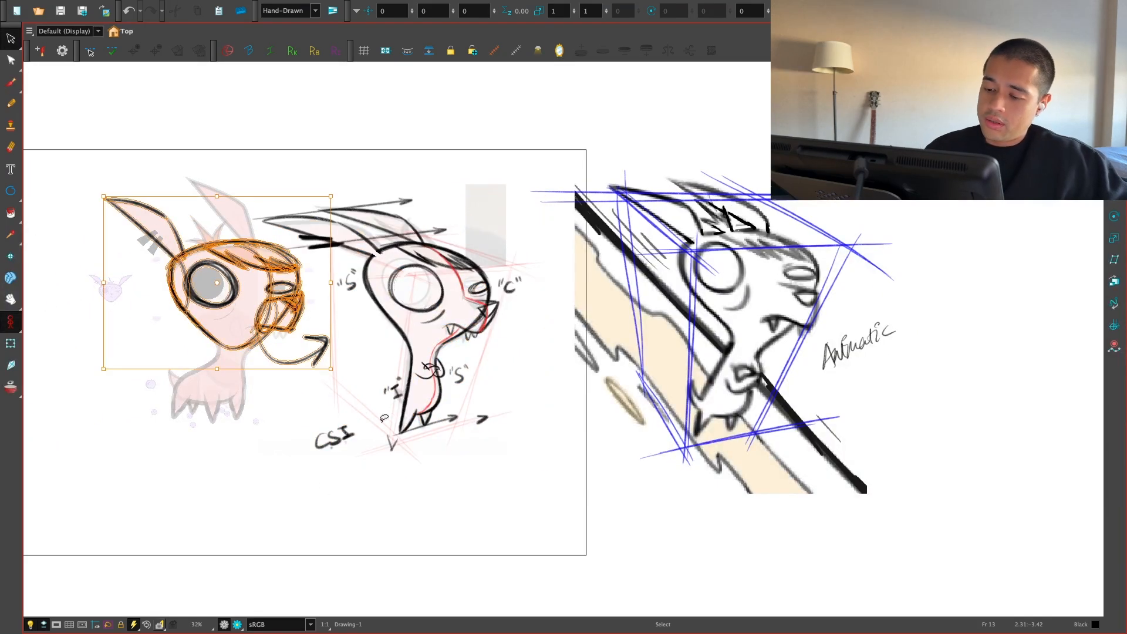
key("Delete")
Step: Try moving the second pose's sketch with its CSI labels down over the first rig pose's feet
mouse_move(407, 491)
left_mouse_down()
mouse_move(210, 426)
mouse_move(376, 499)
left_mouse_up()
key("1")
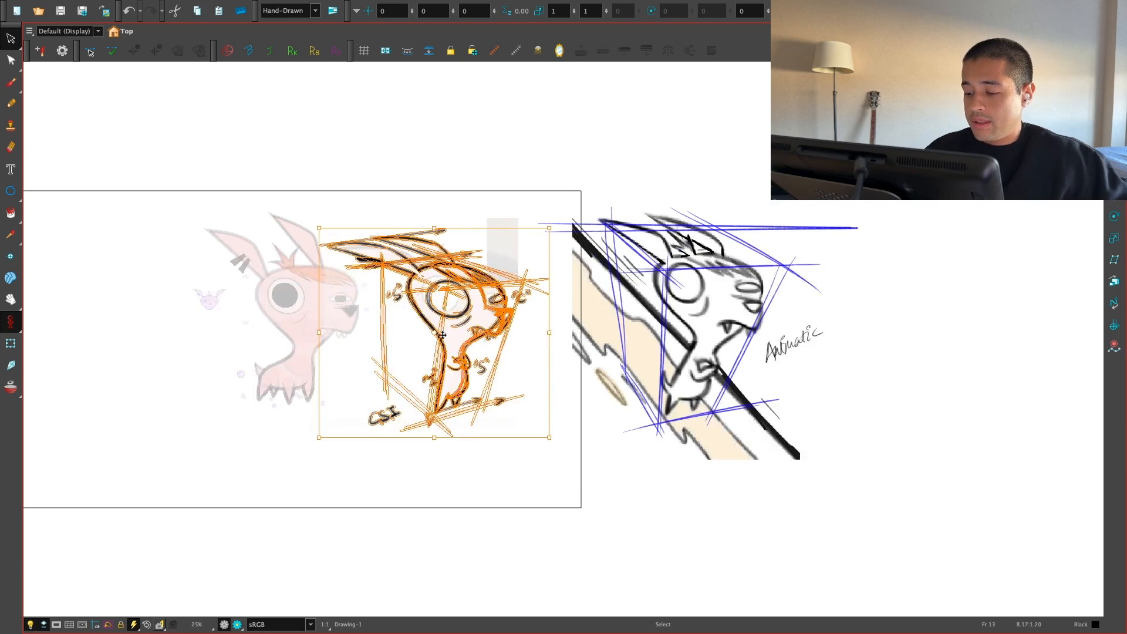
left_click_drag(446, 334, 308, 434)
left_click(516, 433)
key("2")
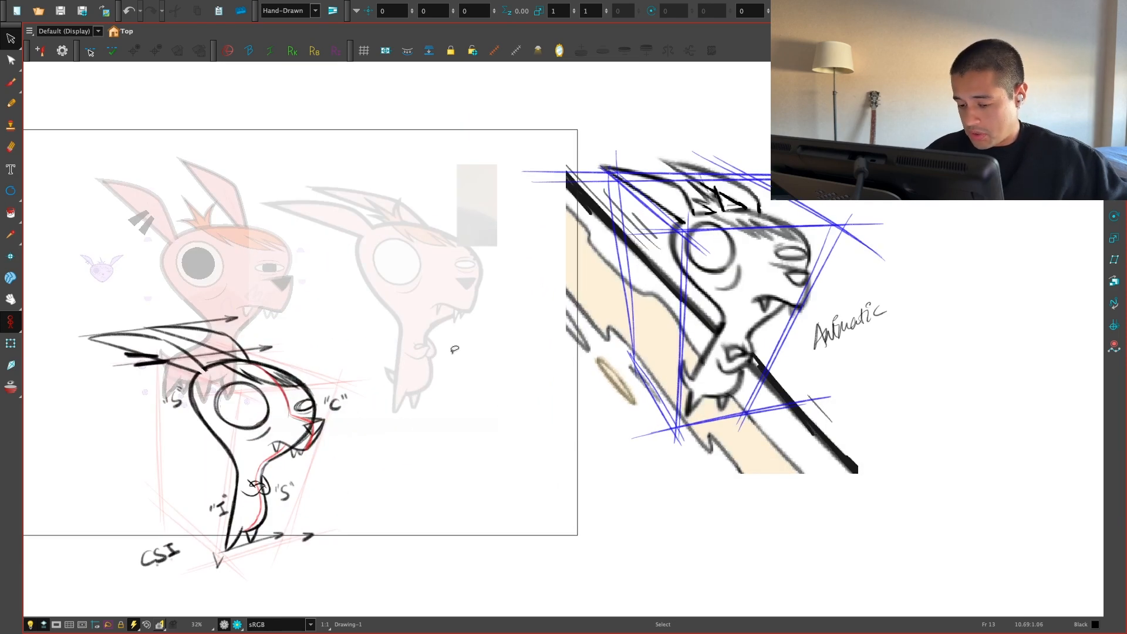
left_click_drag(460, 495, 495, 489)
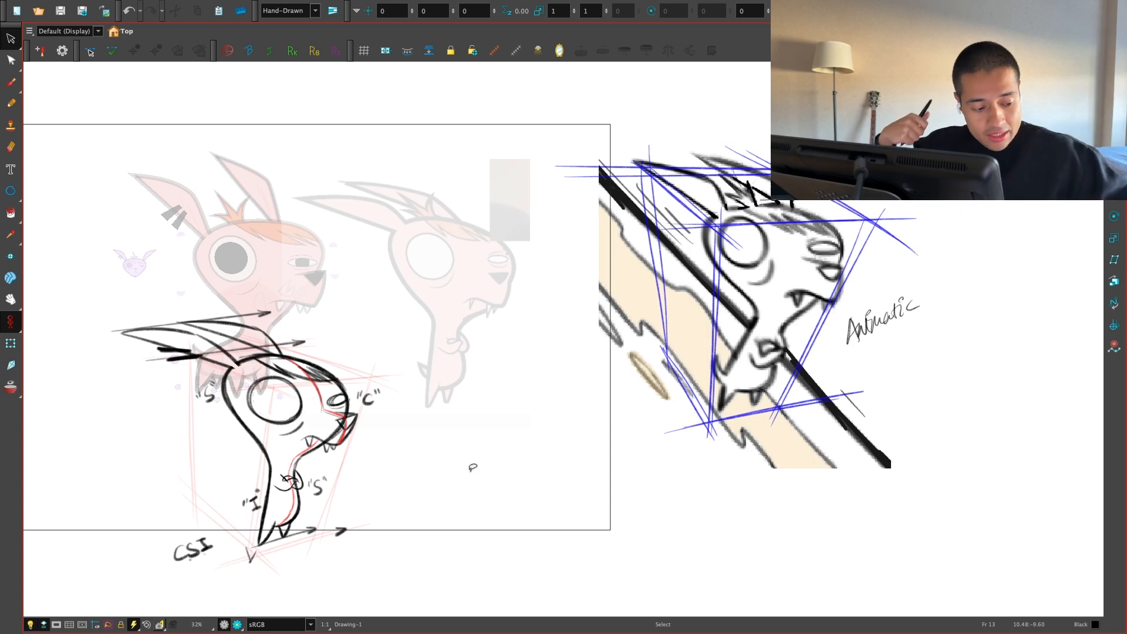
Step: Undo the last move of the pose sketch
key("super+z")
key("super+z")
key("2")
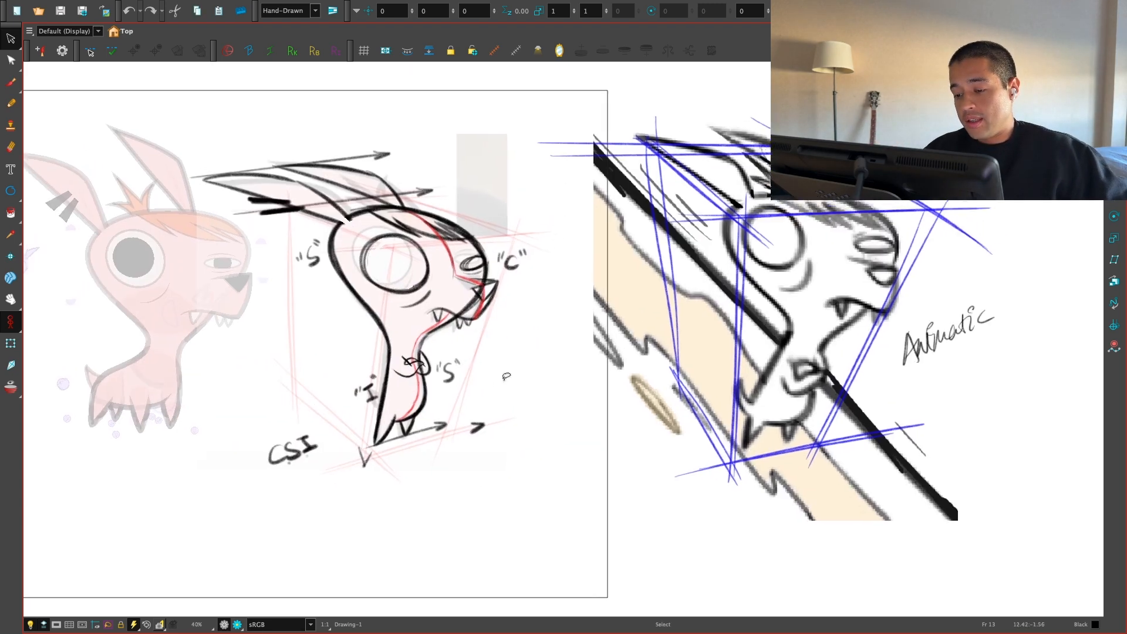
key("1")
key("super+z")
key("super+shift+z")
Step: Move the pose sketch with its arrows and CSI labels off the second rig pose to the space below both rigs
mouse_move(502, 458)
left_mouse_down()
mouse_move(541, 296)
mouse_move(475, 503)
mouse_move(491, 413)
left_mouse_up()
key("space")
key("1")
left_click_drag(470, 305, 391, 478)
left_click(535, 394)
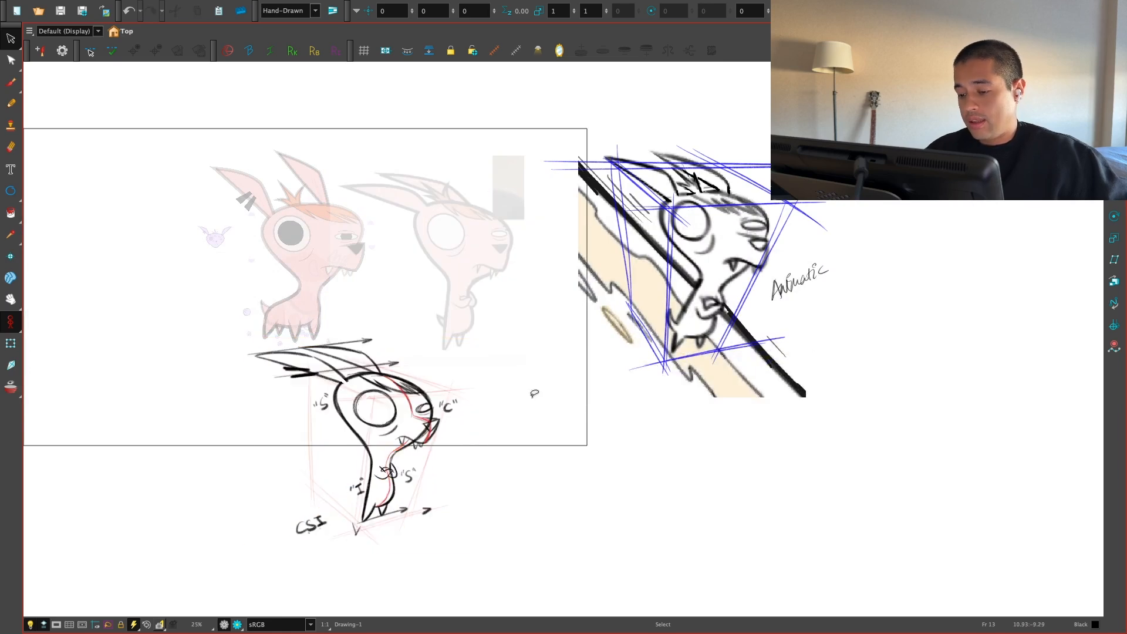
key("2")
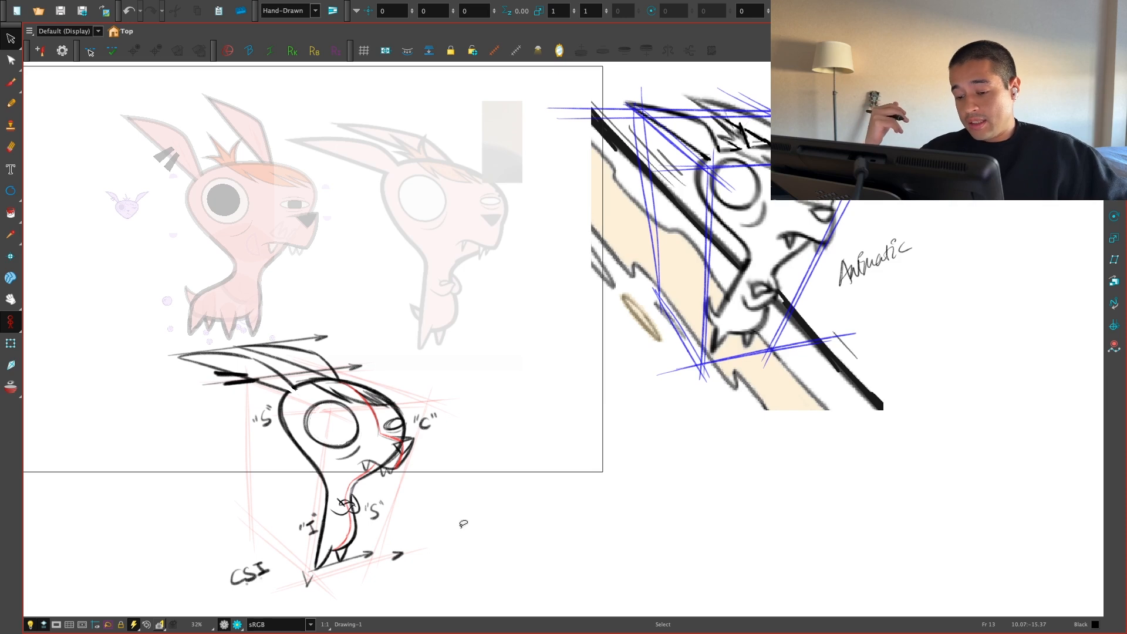
Step: Nudge the hair line across the pose sketch's forehead slightly upward
key("2")
left_click(410, 377)
left_click_drag(348, 375, 337, 393)
left_click(593, 424)
key("1")
key("1")
key("1")
key("1")
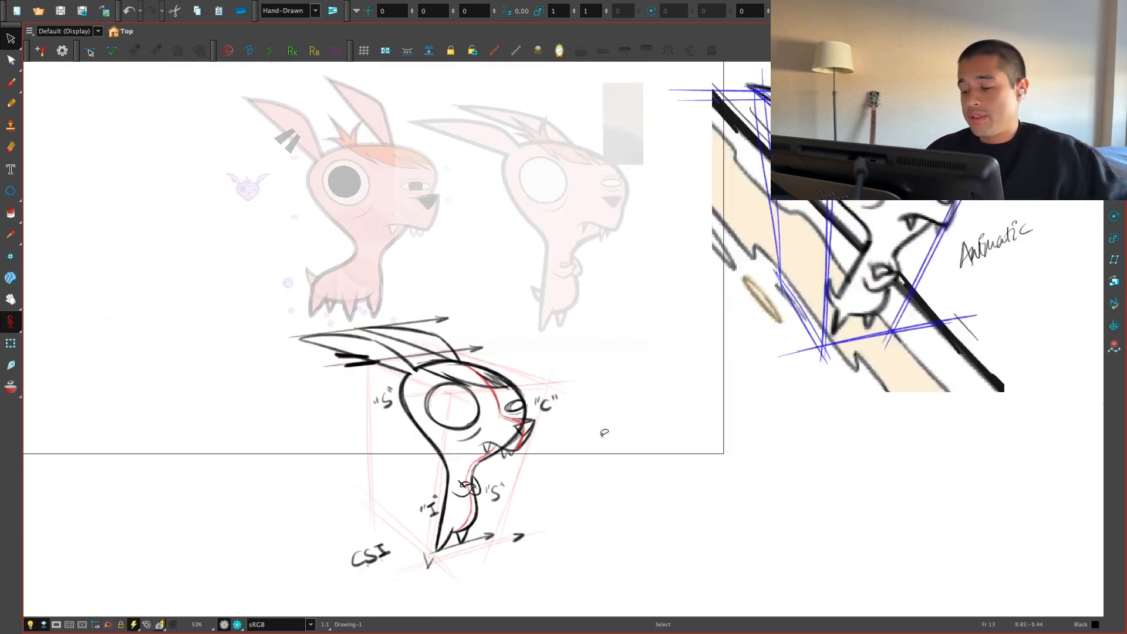
key("2")
key("2")
key("2")
key("2")
key("2")
key("2")
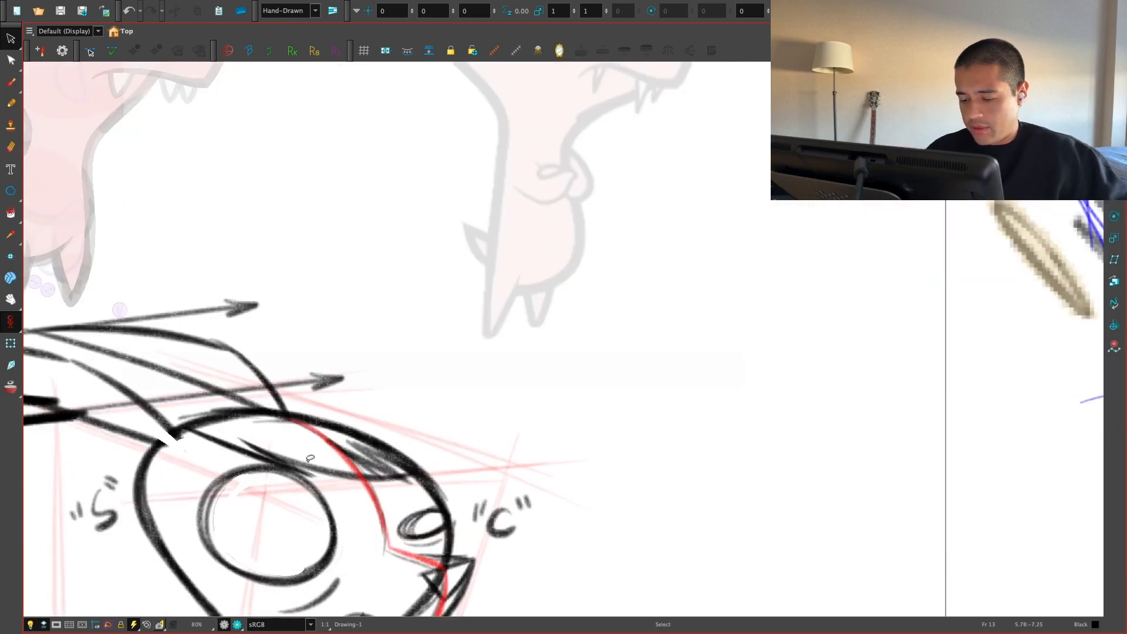
key("2")
left_click(449, 473)
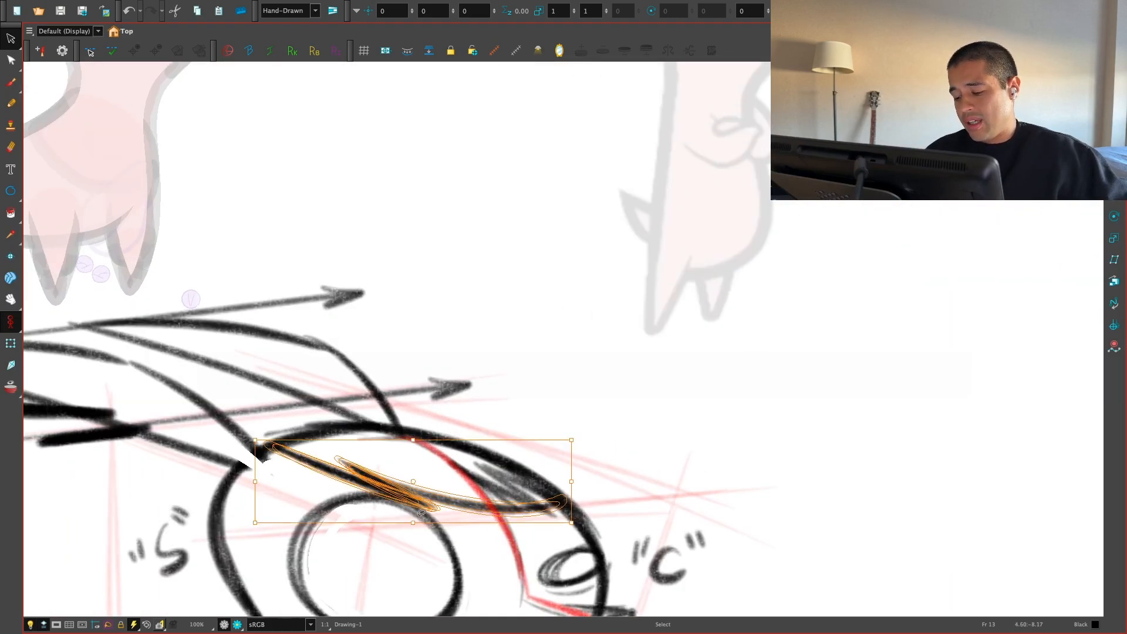
left_click_drag(422, 510, 419, 502)
left_click(587, 435)
key("1")
key("1")
key("1")
key("1")
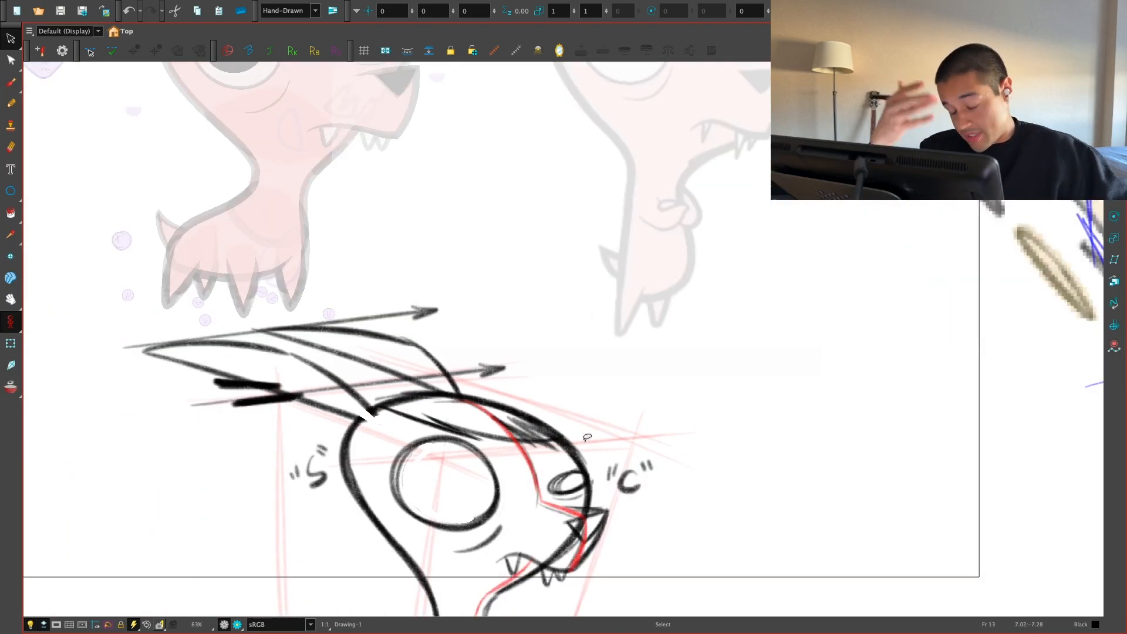
left_click_drag(646, 445, 576, 462)
key("1")
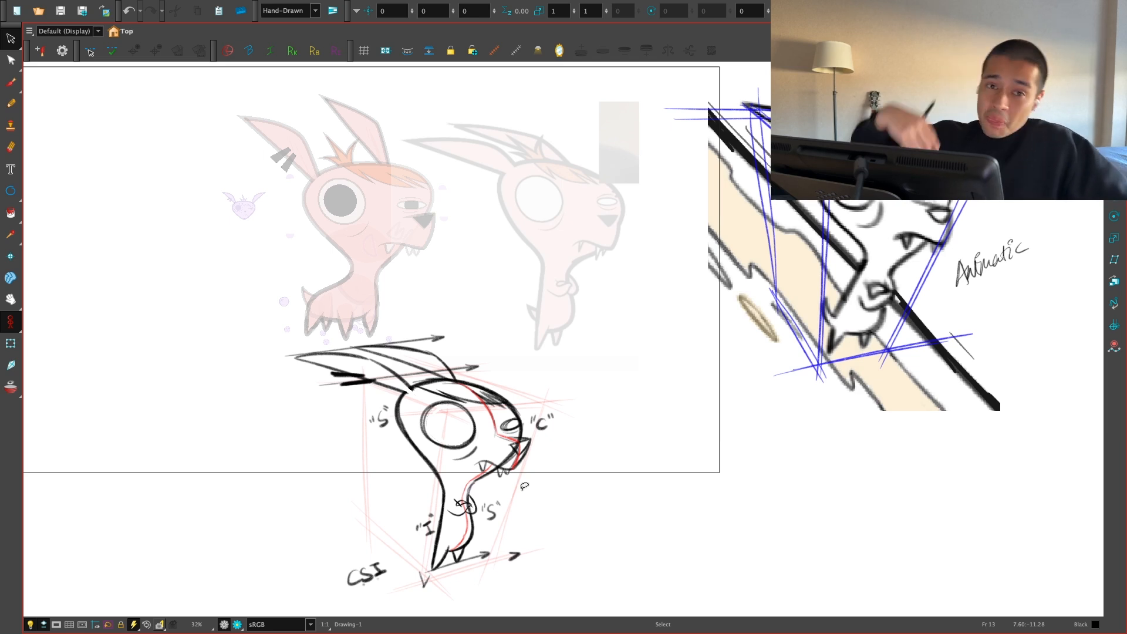
Step: Move the entire CSI pose sketch from below the rigs onto the first rig pose and nudge it into alignment
mouse_move(583, 470)
left_mouse_down()
mouse_move(226, 552)
mouse_move(552, 431)
left_mouse_up()
left_click_drag(467, 444, 386, 219)
key("space")
left_click_drag(555, 299, 593, 371)
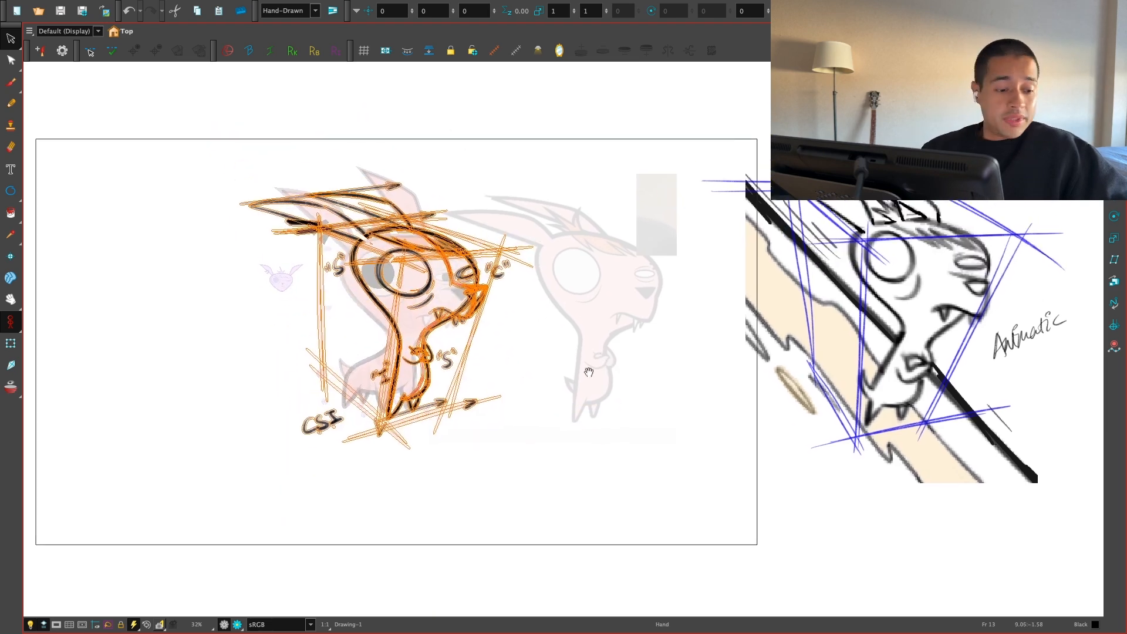
key("2")
key("space")
left_click_drag(591, 460, 634, 496)
left_click_drag(436, 385, 426, 386)
left_click(646, 332)
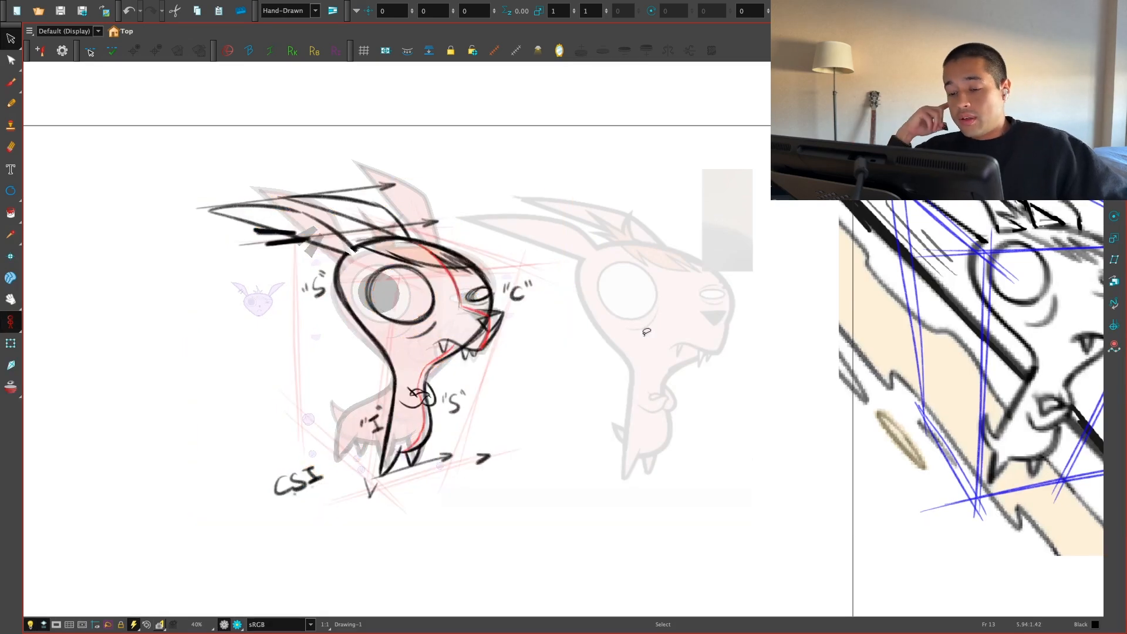
Step: Clear the animatic and its label from beside the frame on the Drawing layer
key("super+f")
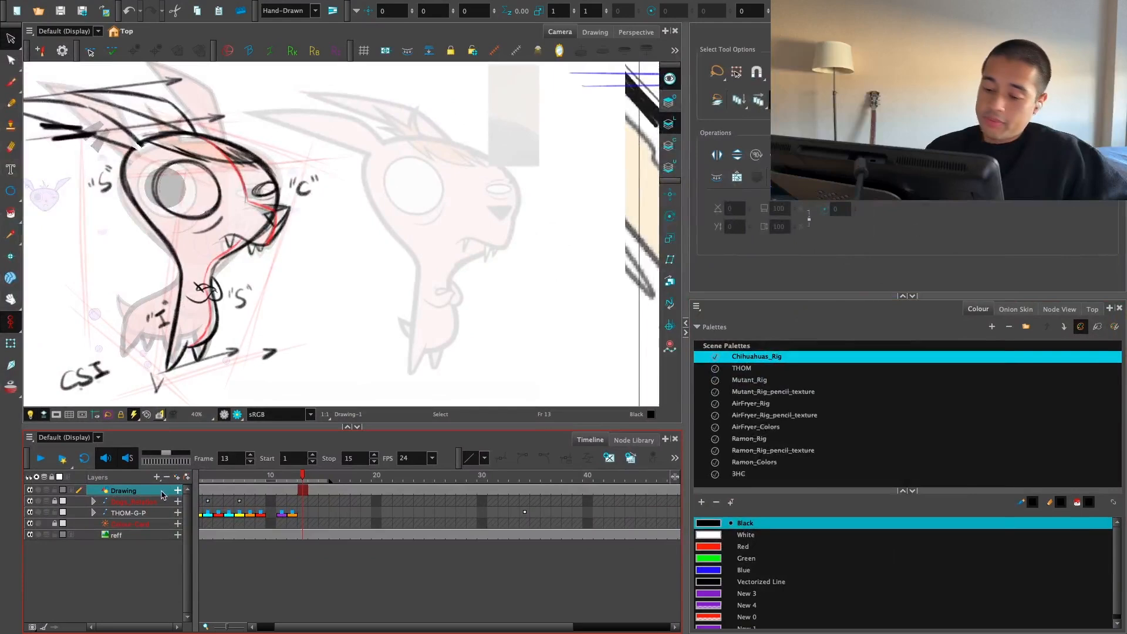
double_click(163, 495)
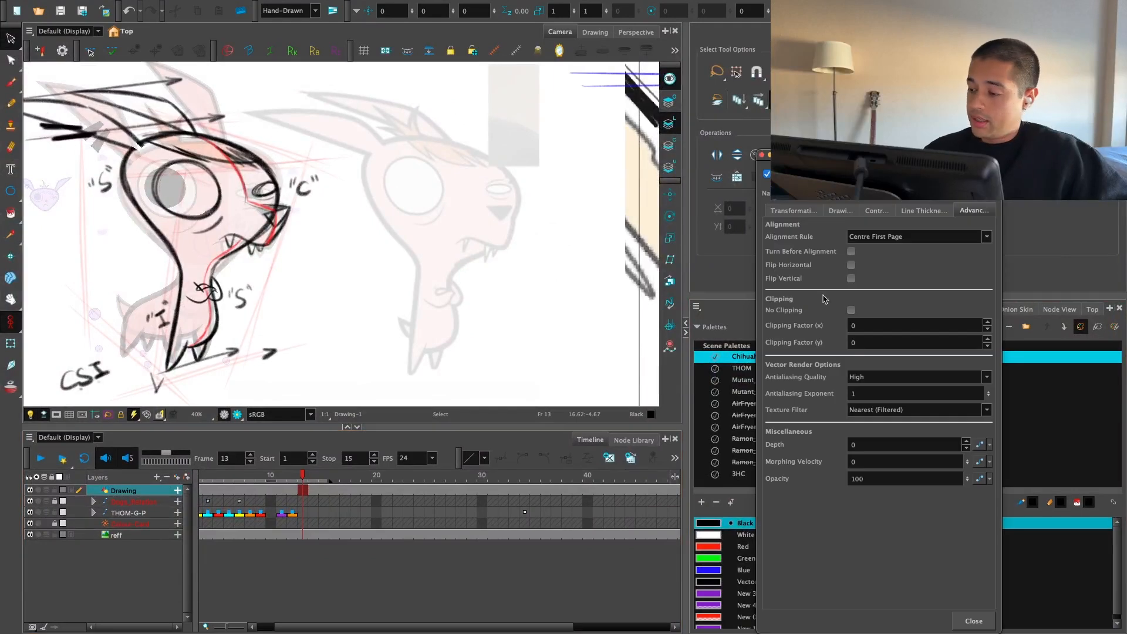
left_click(970, 621)
key("shift+t")
scroll(385, 347, "down", 3)
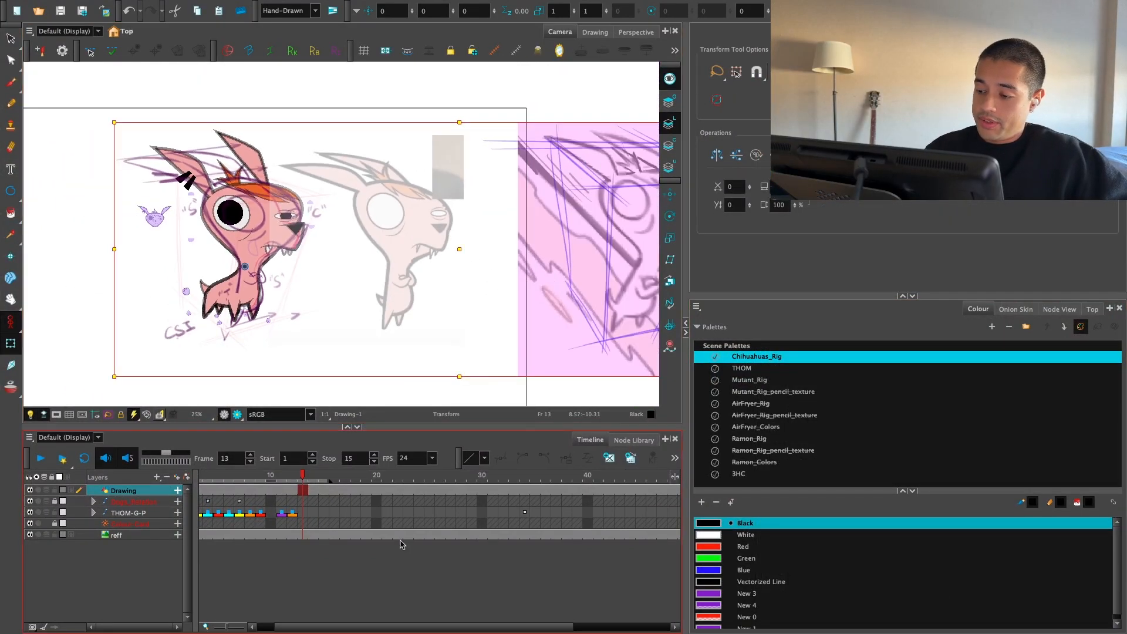
scroll(516, 352, "down", 1)
key("alt+s")
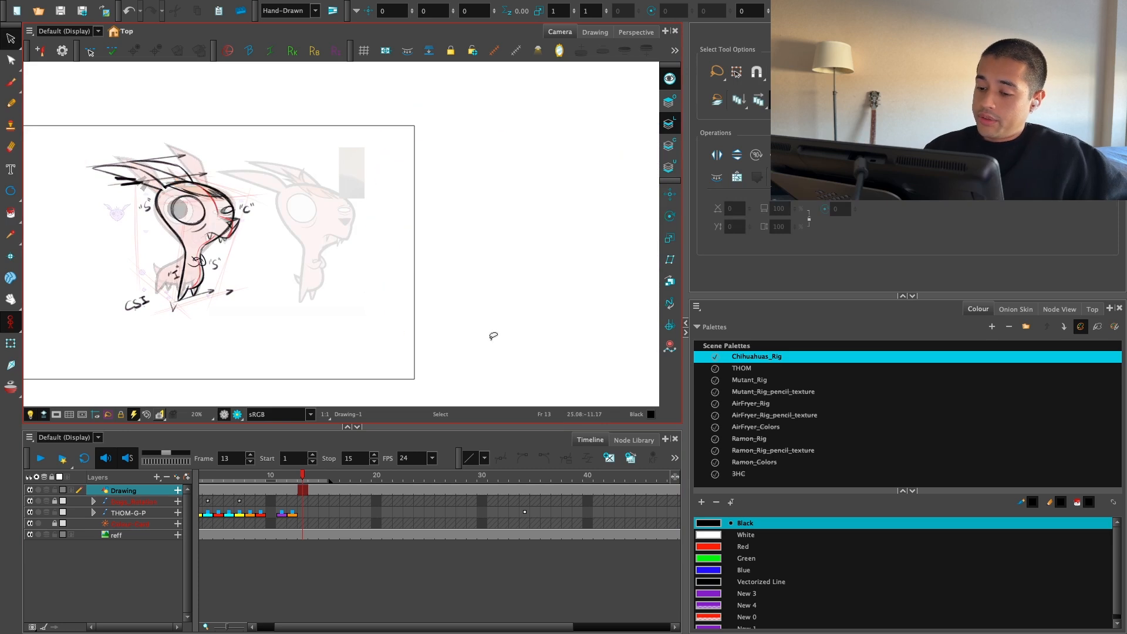
scroll(515, 345, "up", 1)
Step: Move the reff layer showing the second rig pose sideways out of the camera frame
key("shift+t")
left_click(447, 258)
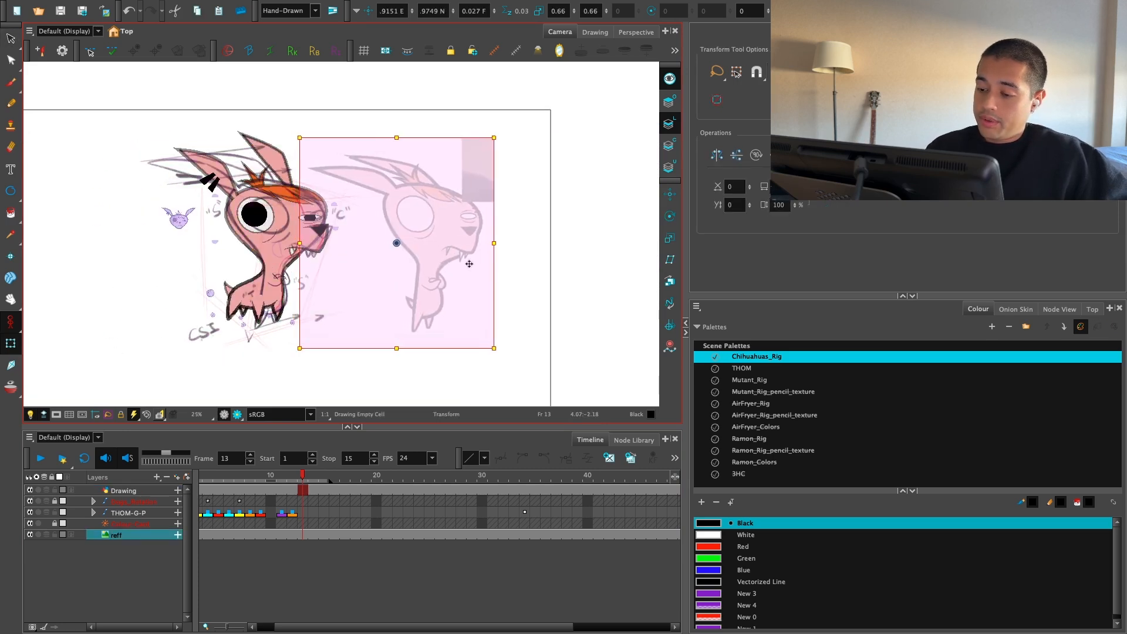
left_click_drag(450, 264, 669, 264)
left_click_drag(565, 285, 661, 285)
left_click_drag(423, 348, 508, 340)
key("2")
Step: Bring the pose sketch from frame 13 to frame 12 of the Drawing layer
left_click(282, 556)
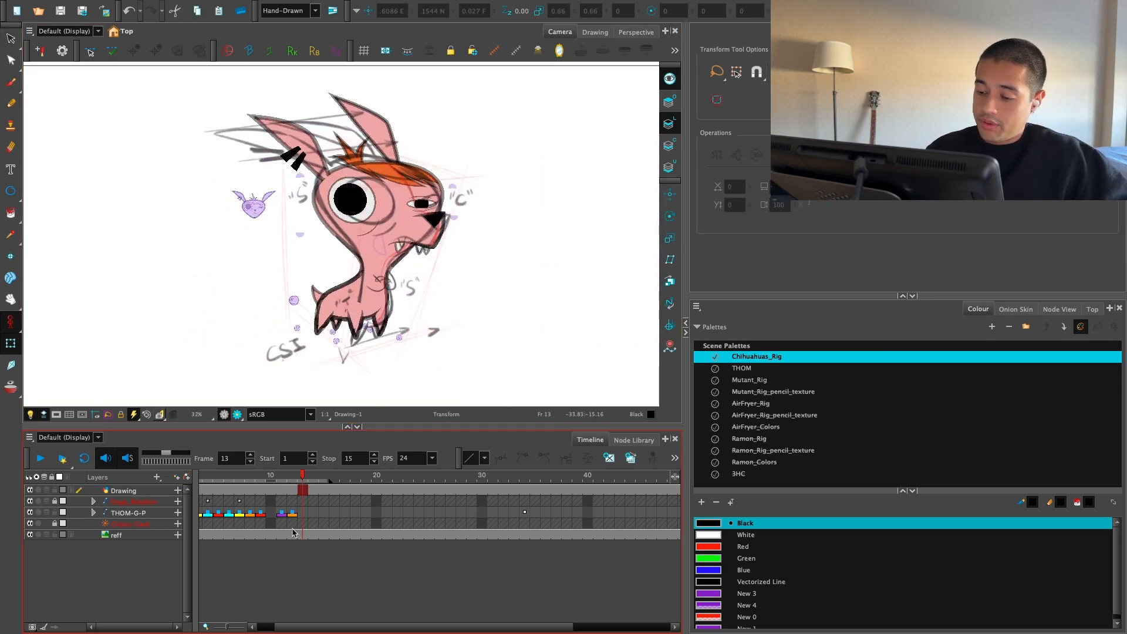
left_click(154, 490)
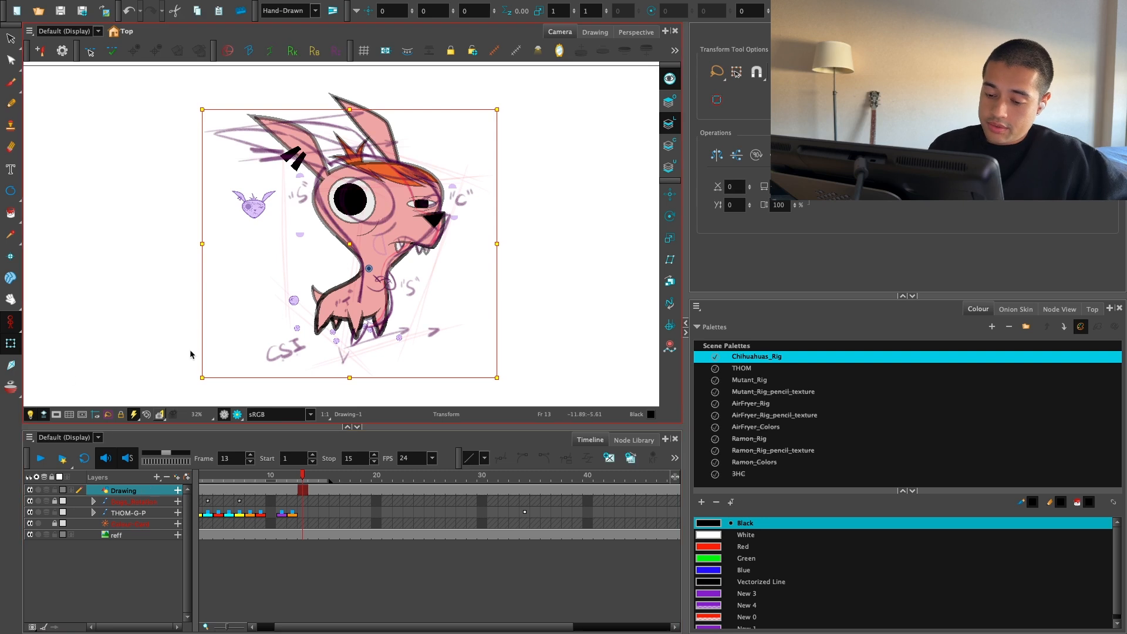
left_click(238, 414)
left_click(539, 358)
key("alt+s")
left_click(222, 414)
key("1")
left_click(303, 492)
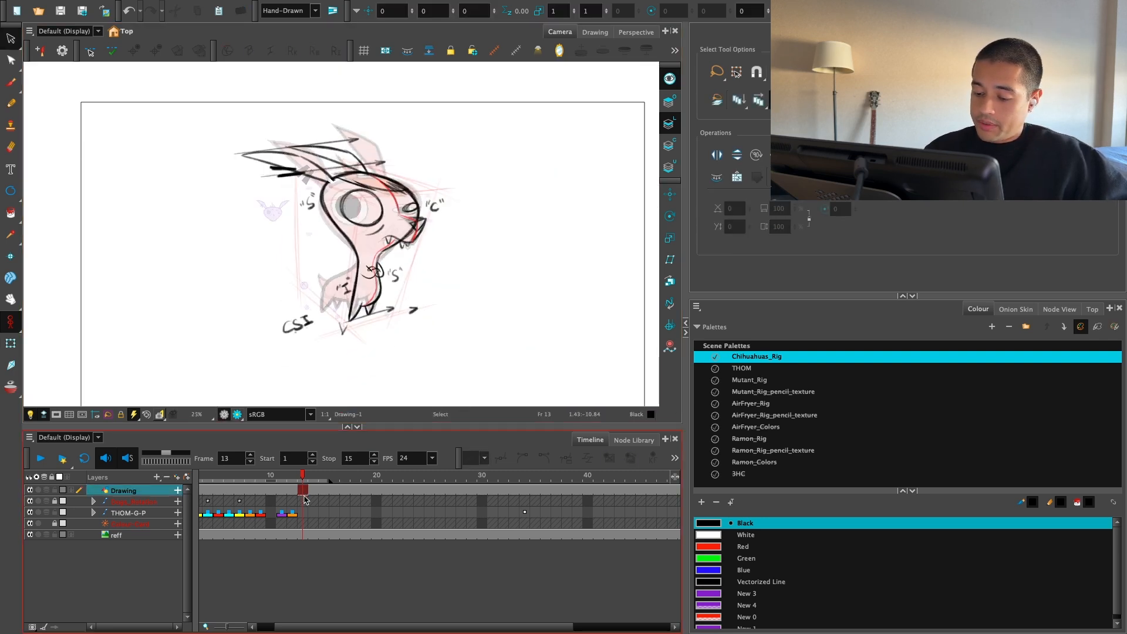
key("comma")
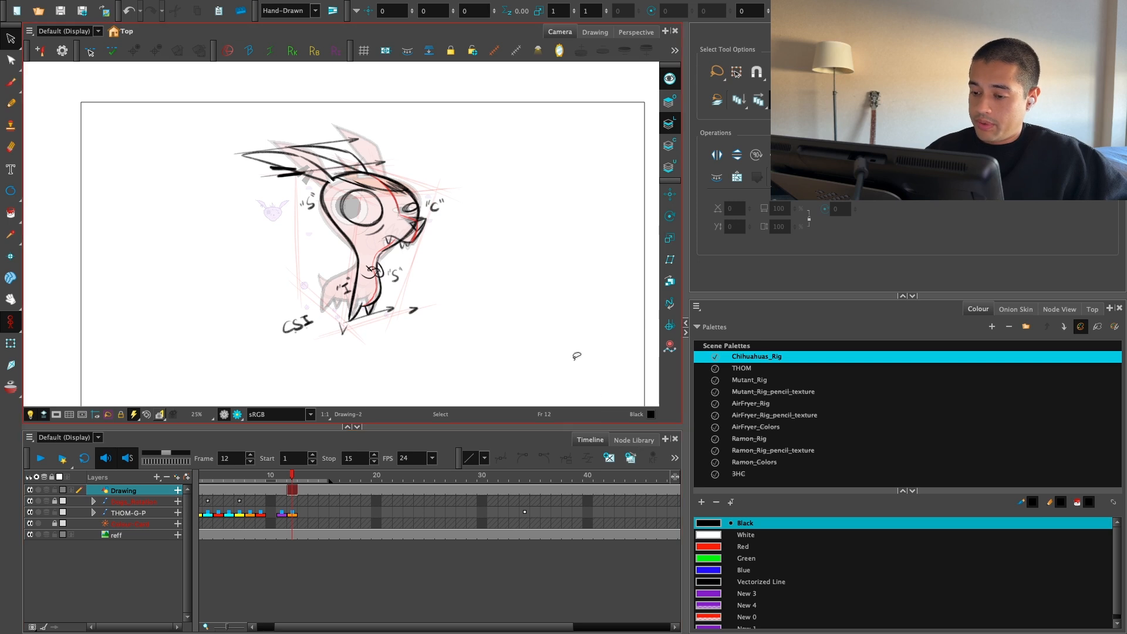
Step: Delete the direction arrow above the sketched ears and the arrowhead of the line below it
key("2")
left_click_drag(548, 334, 522, 327)
key("1")
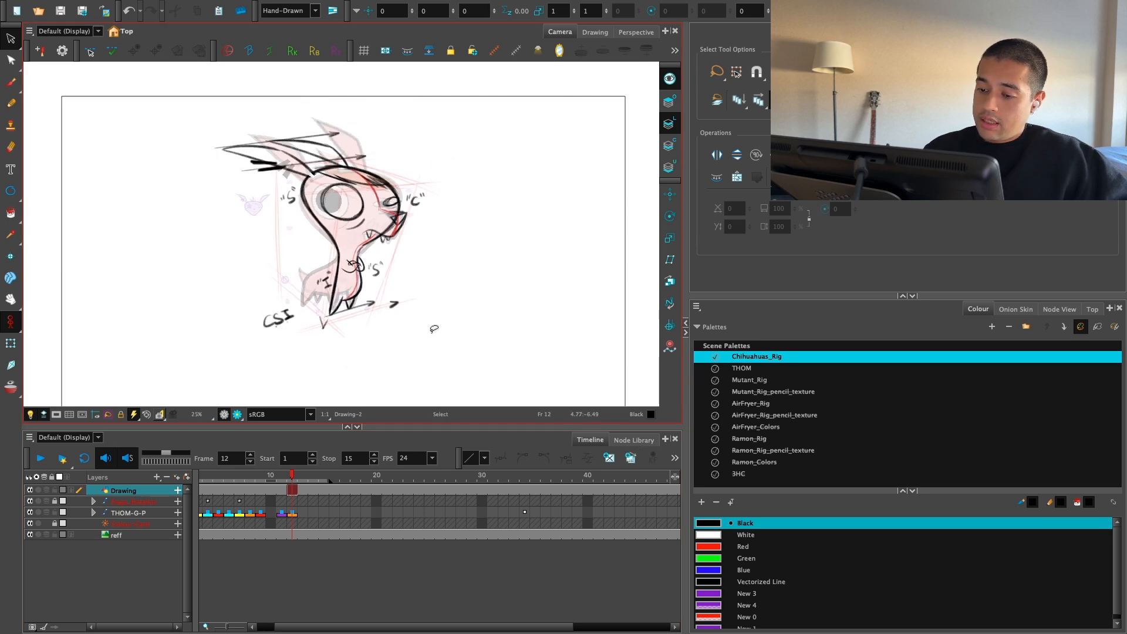
key("2")
mouse_move(334, 96)
left_mouse_down()
mouse_move(341, 111)
mouse_move(317, 115)
left_mouse_up()
key("Delete")
key("Delete")
left_click_drag(365, 123, 373, 142)
key("Delete")
left_click_drag(238, 147, 274, 148)
key("Delete")
key("ctrl+z")
left_click(488, 220)
left_click(435, 192)
Step: Delete the "C" label beside the muzzle and the "S" label behind the head
left_click_drag(452, 188, 424, 253)
key("2")
key("2")
key("2")
key("Delete")
left_click(402, 264)
key("Delete")
left_click(431, 261)
key("2")
left_click_drag(326, 266, 456, 236)
key("Delete")
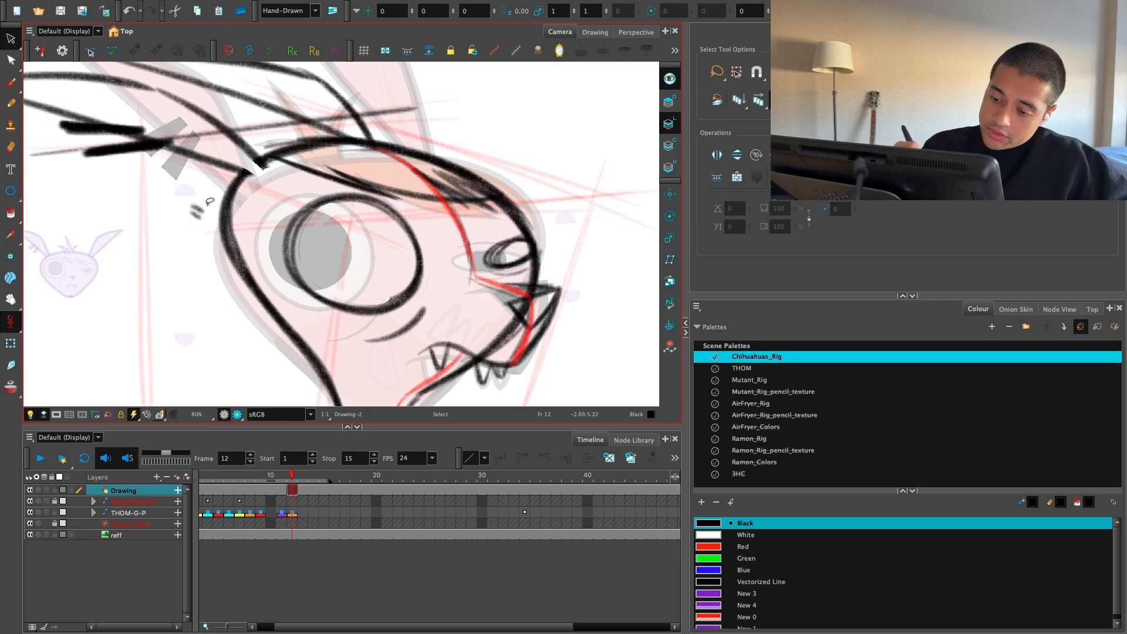
Step: Delete the "S" label by the chest, the "I" label behind the leg and the loose arrowhead by the feet
left_click_drag(363, 331, 370, 190)
key("1")
key("1")
key("2")
left_click(444, 235)
key("Delete")
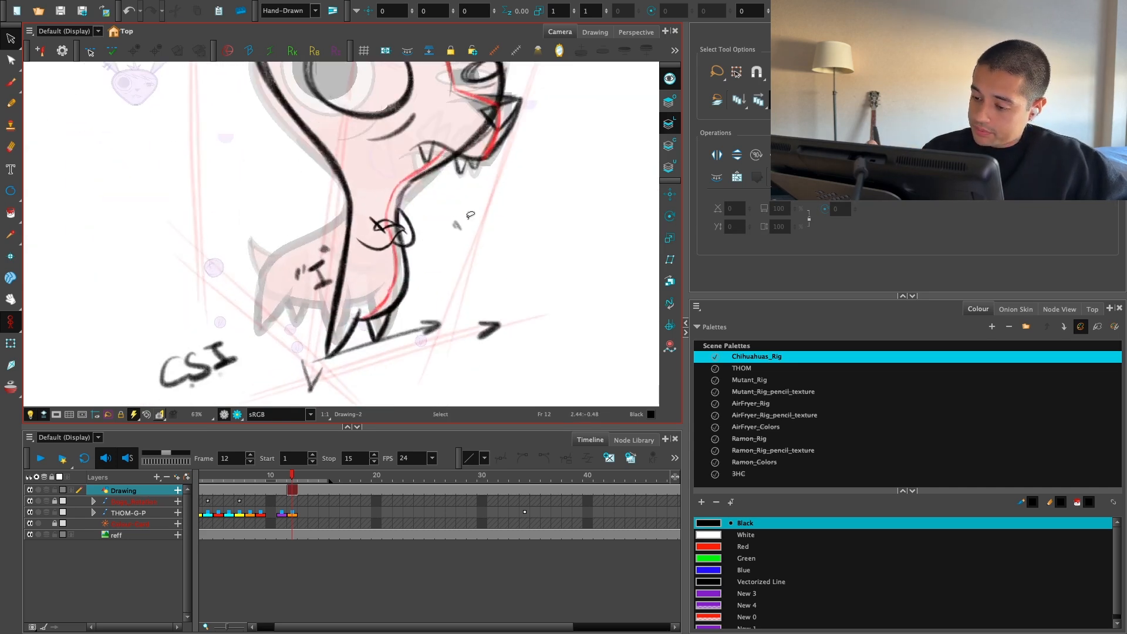
mouse_move(333, 255)
left_mouse_down()
mouse_move(294, 292)
mouse_move(301, 303)
left_mouse_up()
key("Delete")
key("1")
key("1")
key("Delete")
key("Delete")
left_click_drag(329, 303, 300, 323)
key("Delete")
key("1")
key("1")
key("1")
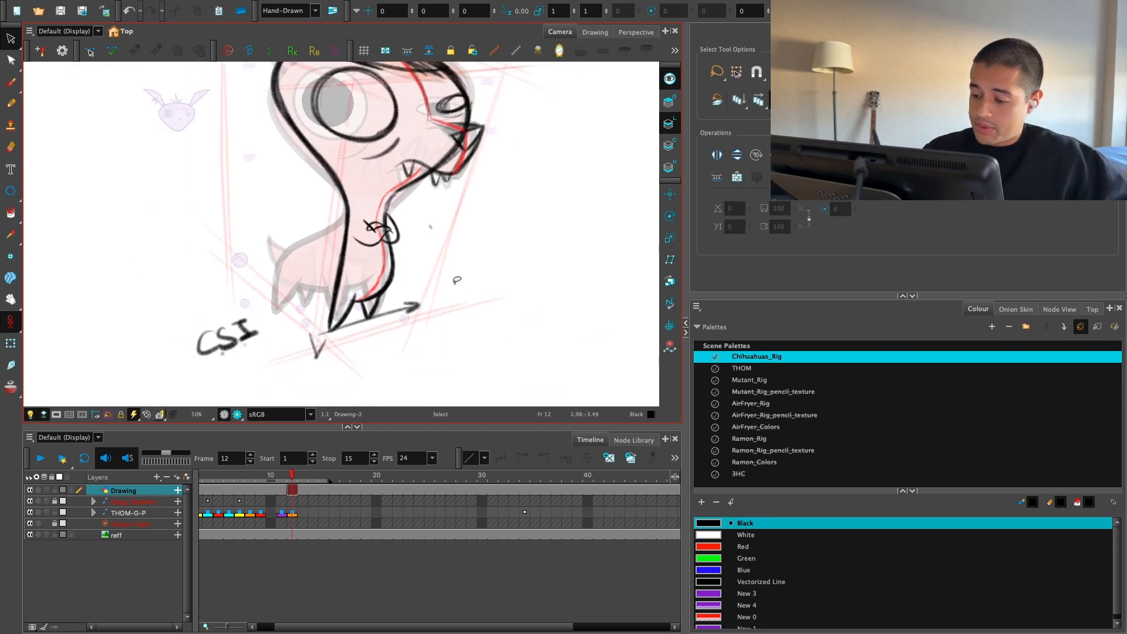
Step: Delete the foot arrow's head, the V mark under the foot and the "CSI" label
left_click_drag(416, 295, 418, 298)
key("Delete")
key("Delete")
left_click(315, 349)
key("Delete")
mouse_move(261, 329)
left_mouse_down()
mouse_move(194, 347)
mouse_move(267, 346)
left_mouse_up()
key("Delete")
key("1")
key("1")
Step: Recolour the whole pose sketch with a new solid blue swatch at alpha 57
mouse_move(459, 287)
left_mouse_down()
mouse_move(460, 324)
mouse_move(164, 277)
mouse_move(282, 382)
left_mouse_up()
left_click(726, 570)
left_click(702, 502)
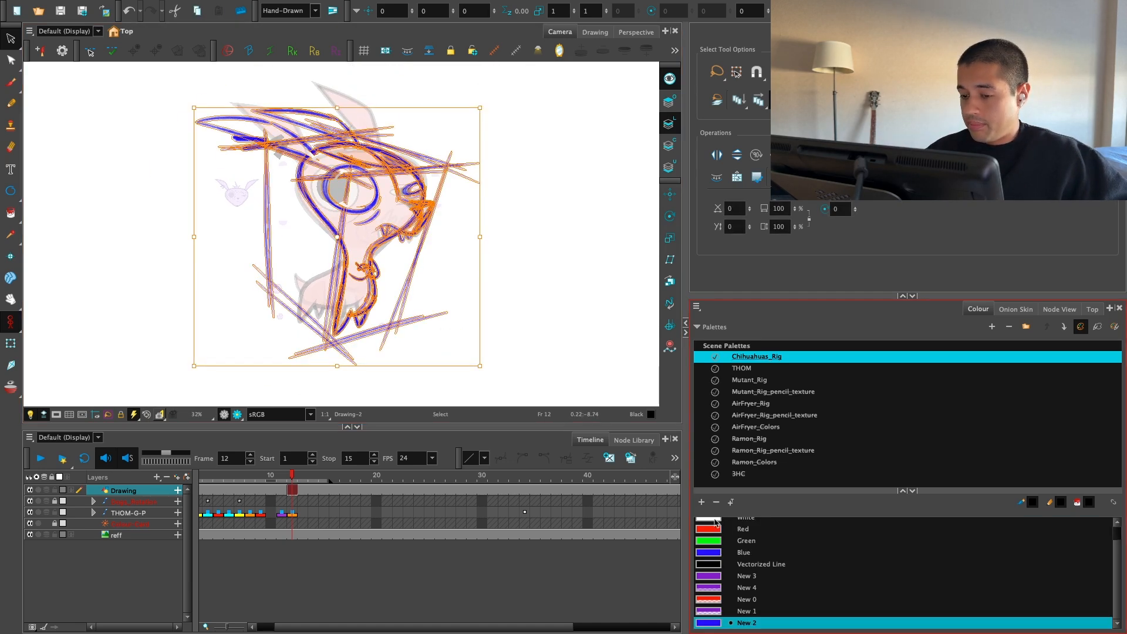
double_click(716, 623)
left_click_drag(479, 268, 471, 268)
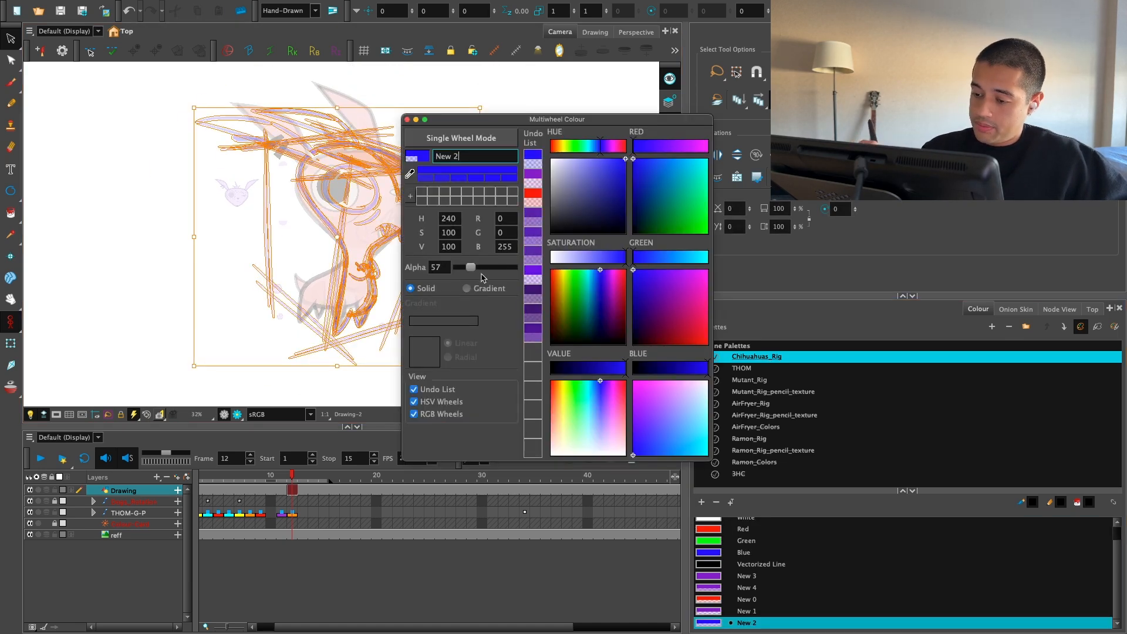
left_click(407, 119)
Step: Nudge the blue sketch layer slightly forward in depth so it sits in front of the rig on frame 12
key("shift+t")
left_click(568, 324)
left_click_drag(537, 281, 553, 322)
key("2")
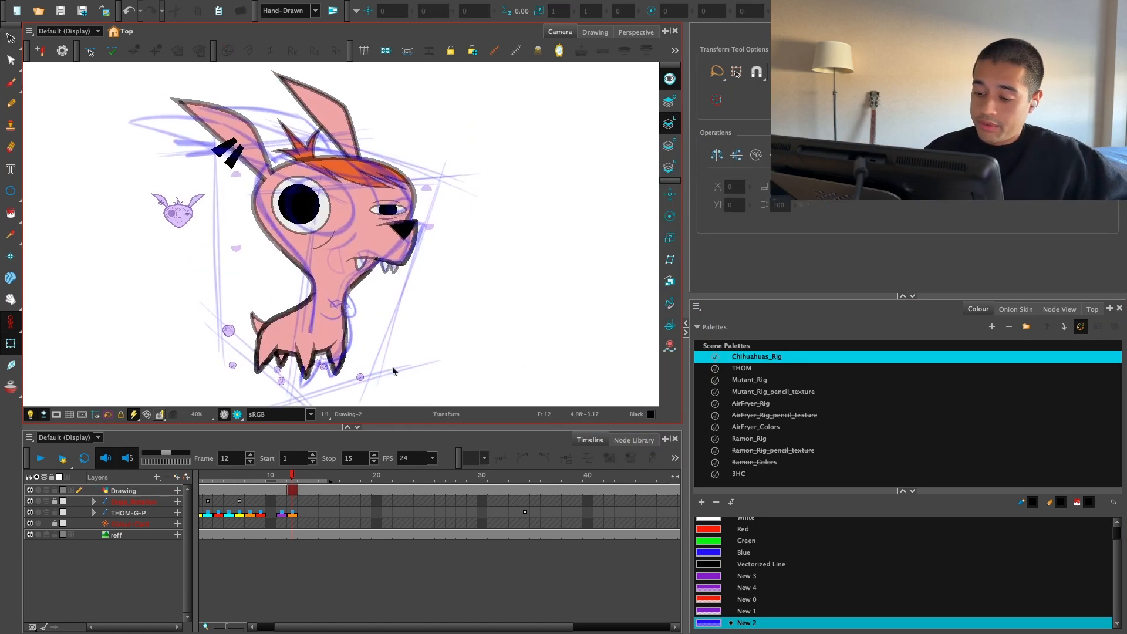
left_click(293, 491)
left_click(11, 322)
left_click(56, 332)
left_click(11, 322)
left_click(41, 344)
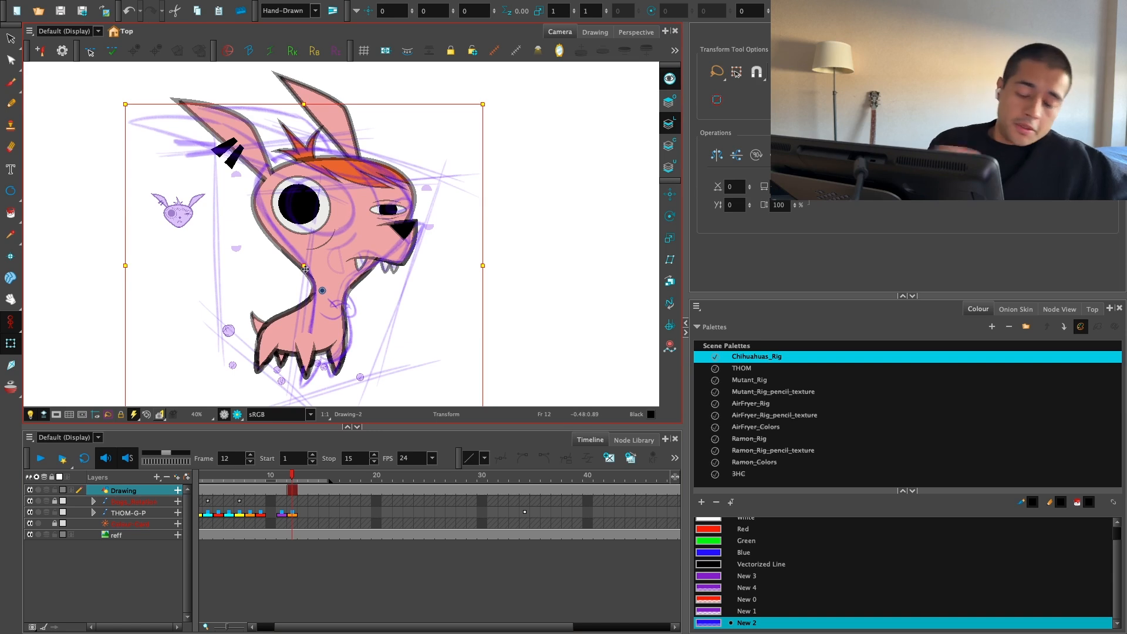
key("alt+Down")
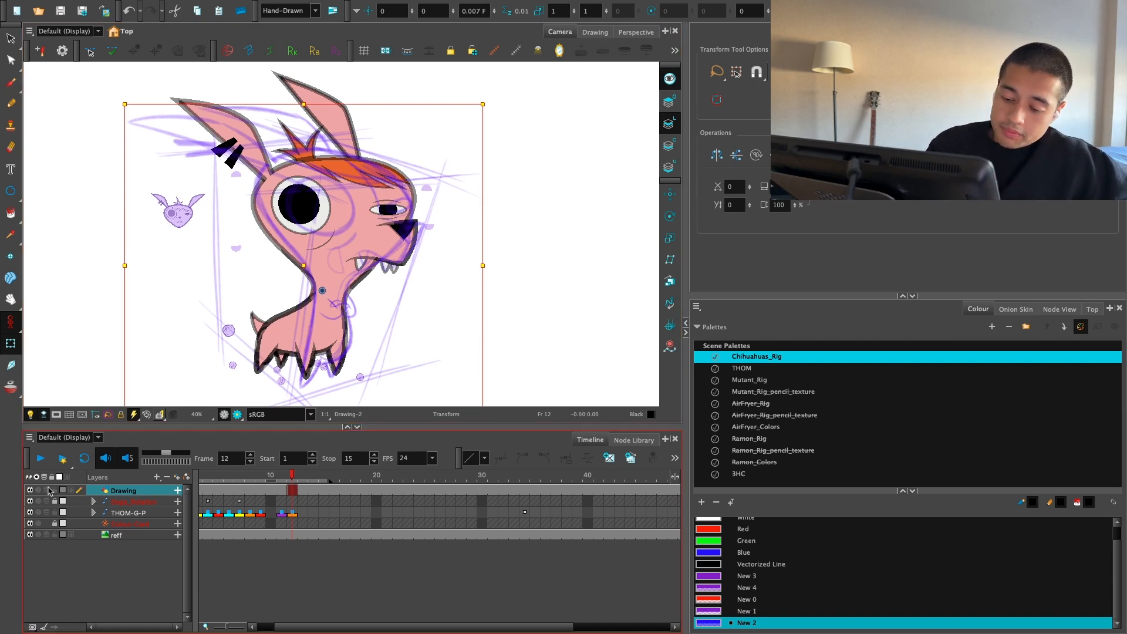
Step: Switch the animate mode and show the camera view full screen for posing the rig
left_click(11, 321)
left_click(29, 323)
left_click(506, 274)
key("ctrl+f")
key("2")
left_click_drag(697, 390, 598, 457)
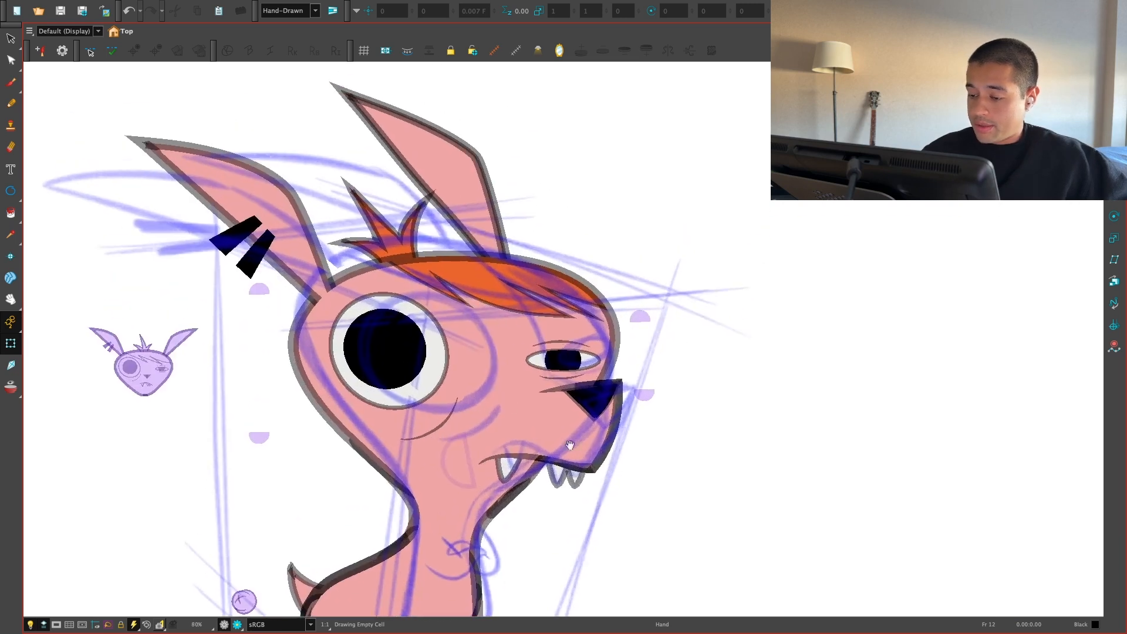
Step: Move and adjust the chihuahua rig's head to line up with the blue pose sketch
left_click(411, 356)
key("b")
left_click_drag(473, 403, 462, 431)
left_click(531, 374)
left_click_drag(612, 360, 612, 375)
left_click_drag(443, 278, 443, 271)
left_click_drag(279, 374, 279, 370)
key("space")
left_click_drag(644, 307, 608, 285)
left_click_drag(571, 384, 571, 390)
key("space")
left_click_drag(644, 375, 663, 276)
left_click(638, 320)
Step: Display the neck's deformer controls and reshape the back of the neck to follow the blue sketch
key("2")
left_click(357, 371)
key("shift+F11")
left_click(325, 345)
left_click_drag(440, 470, 441, 436)
key("2")
left_click_drag(345, 423, 350, 422)
key("space")
left_click_drag(311, 492, 366, 468)
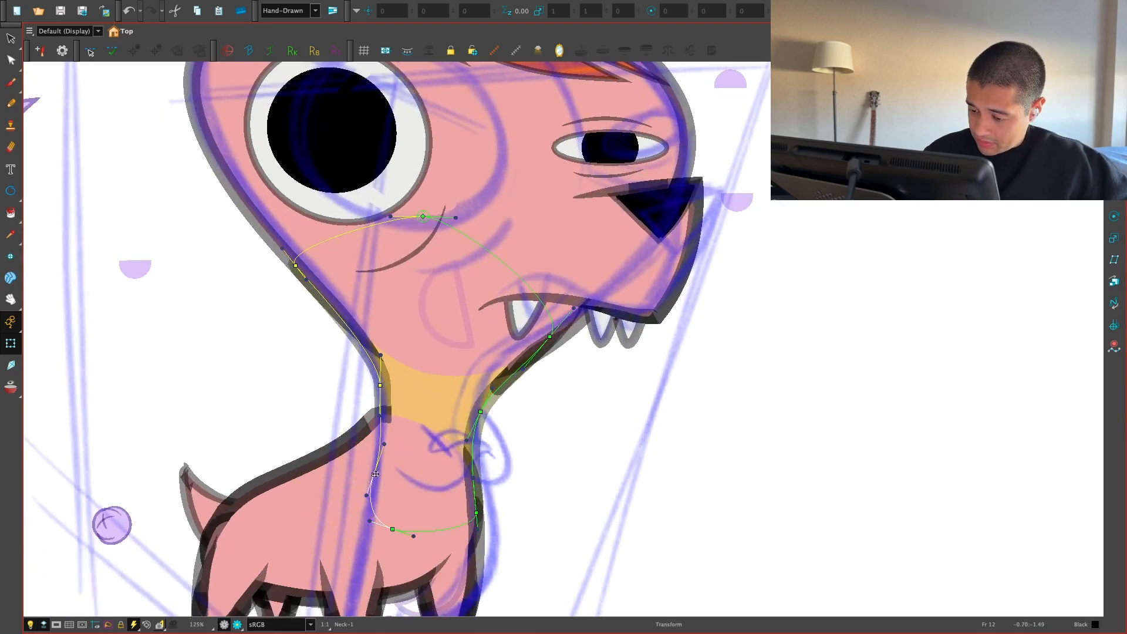
Step: Reshape the front of the neck with its deformer points so it follows the blue sketch up to the jaw
left_click_drag(505, 433, 463, 463)
key("1")
key("2")
key("2")
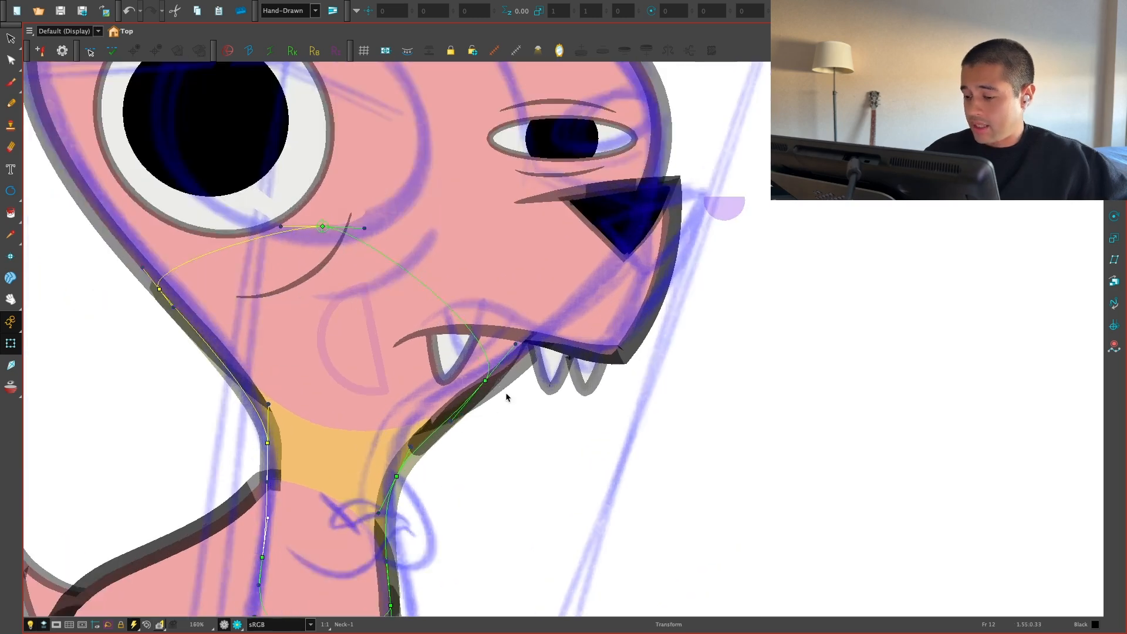
left_click_drag(490, 382, 445, 398)
mouse_move(496, 372)
left_mouse_down()
mouse_move(481, 373)
mouse_move(493, 352)
left_mouse_up()
left_click_drag(408, 458, 412, 463)
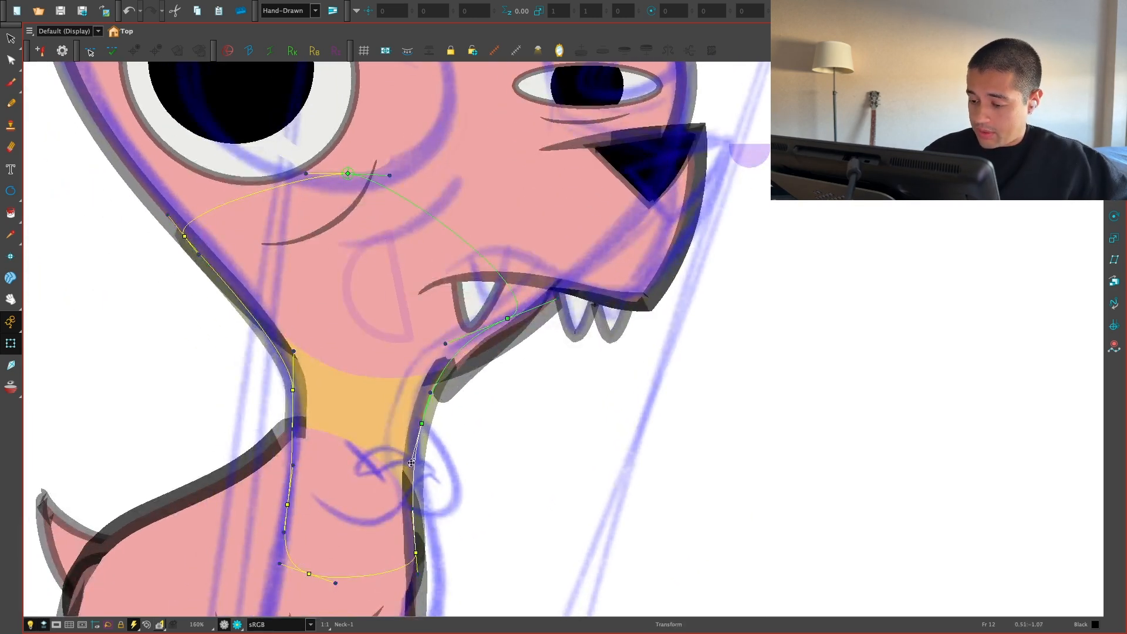
left_click_drag(422, 424, 419, 425)
left_click_drag(483, 385, 435, 442)
Step: Display the lower jaw's deformer controls and reshape the jaw's underside to follow the blue sketch
left_click(454, 409)
key("F11")
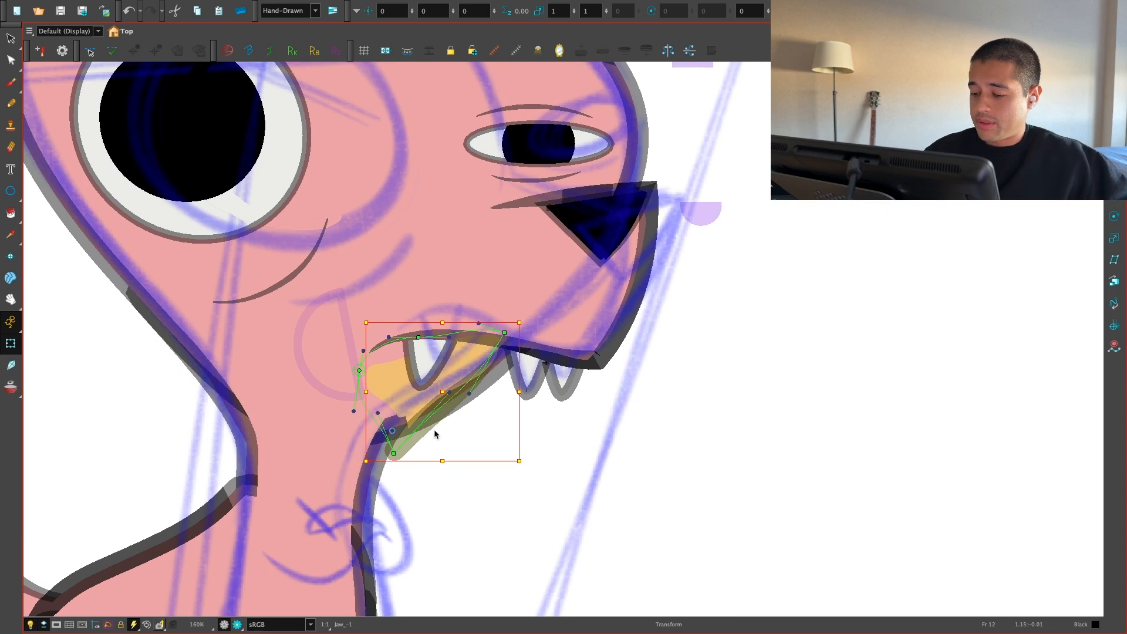
key("2")
key("Escape")
left_click(374, 471)
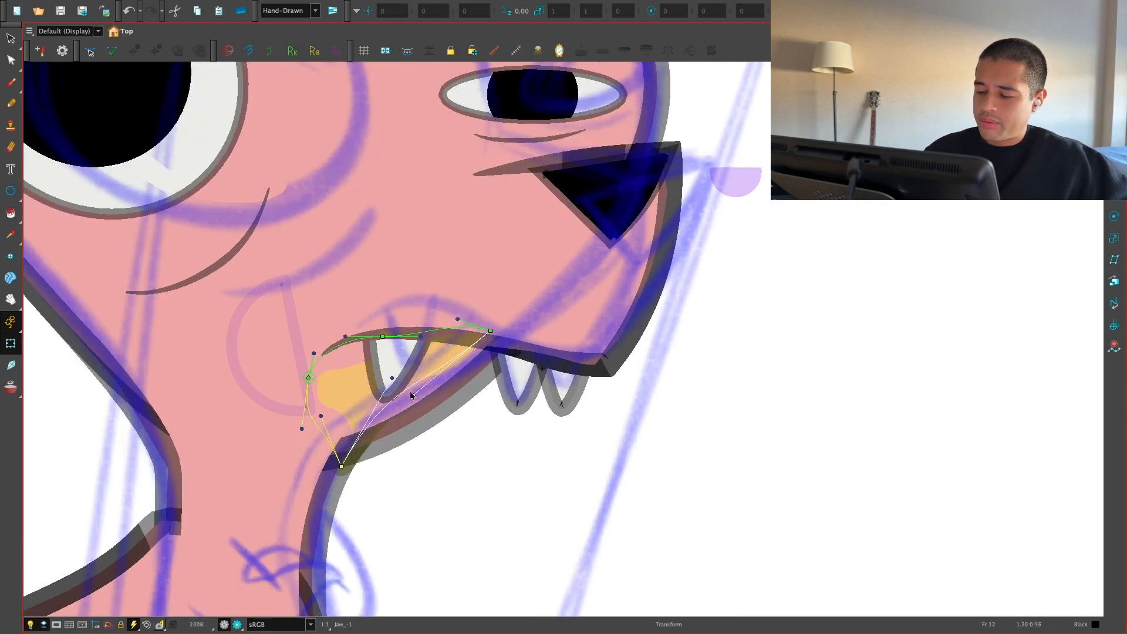
left_click_drag(487, 333, 501, 341)
key("super+z")
key("super+z")
key("super+z")
left_click_drag(343, 463, 335, 471)
left_click_drag(384, 388, 393, 417)
Step: Display the head's deformer controls and adjust its outline around the back of the skull and the cheek to fit the sketch
key("1")
left_click(458, 421)
left_click(476, 419)
key("1")
left_click_drag(520, 348, 520, 335)
left_click_drag(422, 445, 416, 428)
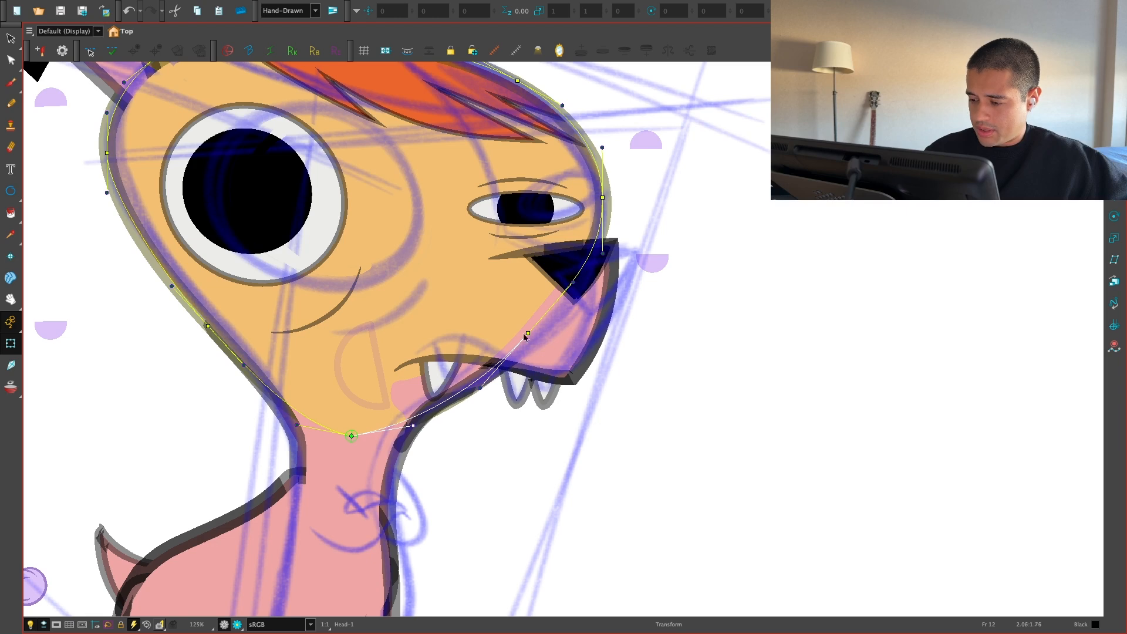
mouse_move(575, 276)
left_mouse_down()
mouse_move(519, 348)
mouse_move(487, 446)
left_mouse_up()
left_click_drag(513, 364, 509, 365)
key("1")
left_click_drag(362, 316, 514, 341)
left_click_drag(435, 324, 486, 295)
key("2")
left_click_drag(271, 312, 275, 314)
key("1")
key("1")
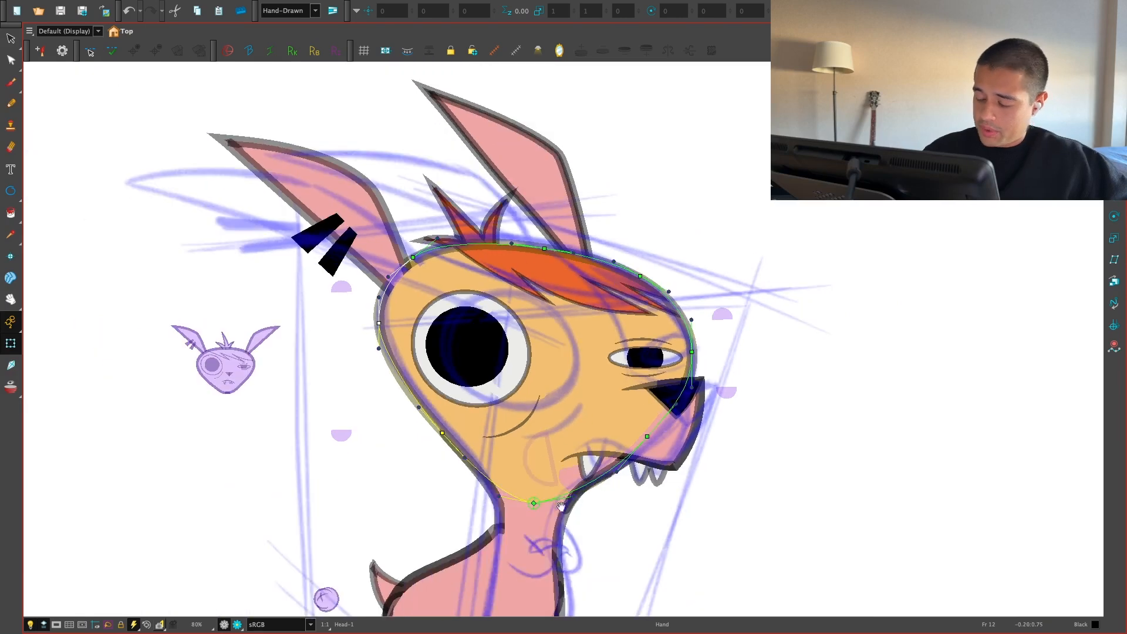
Step: Display the body's deformer controls and pull the back of the torso in toward the sketch's upright back line
left_click_drag(560, 500, 555, 342)
key("2")
key("1")
left_click_drag(523, 411, 530, 386)
left_click(535, 412)
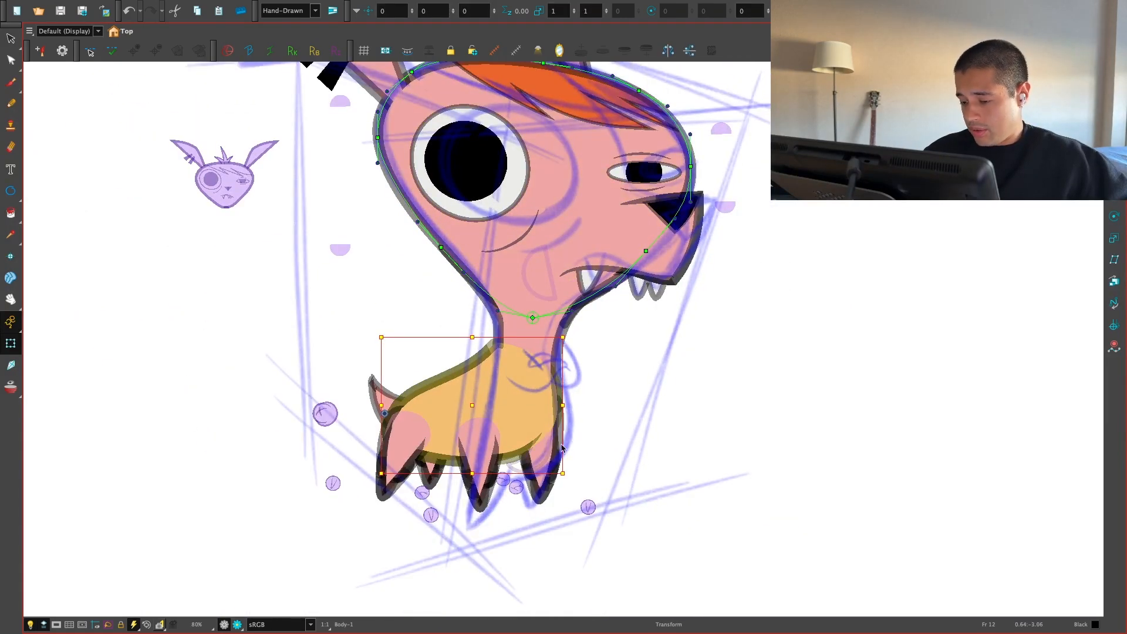
left_click_drag(573, 483, 581, 428)
key("super+z")
left_click_drag(579, 478, 523, 264)
left_click_drag(460, 336, 566, 410)
key("2")
key("2")
key("shift+F11")
left_click(620, 382)
left_click_drag(396, 351, 440, 328)
mouse_move(414, 392)
left_mouse_down()
mouse_move(427, 401)
mouse_move(432, 388)
left_mouse_up()
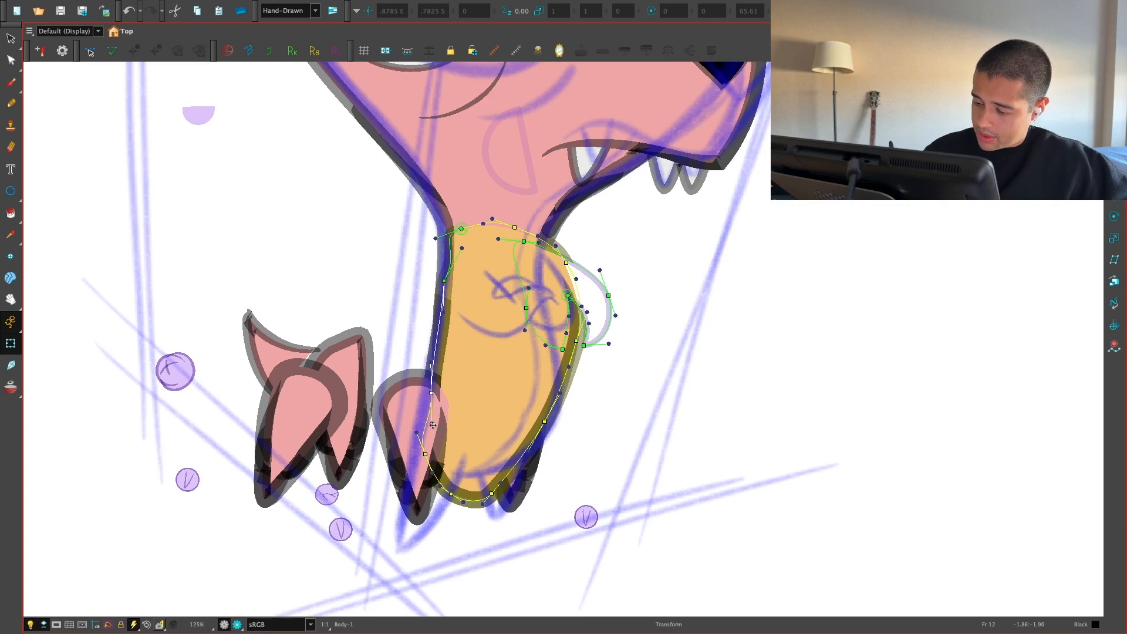
Step: Refine the torso's upper back curve so it joins the back of the neck along the sketch
key("2")
left_click_drag(444, 324, 438, 367)
key("2")
left_click_drag(404, 334, 425, 386)
key("1")
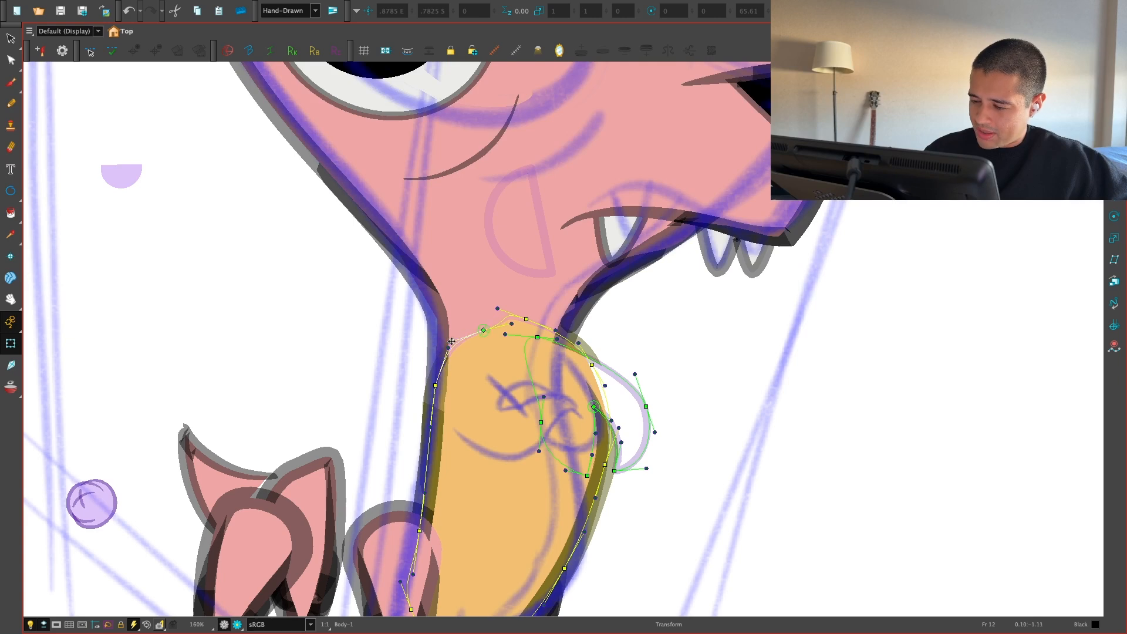
left_click_drag(509, 336, 506, 340)
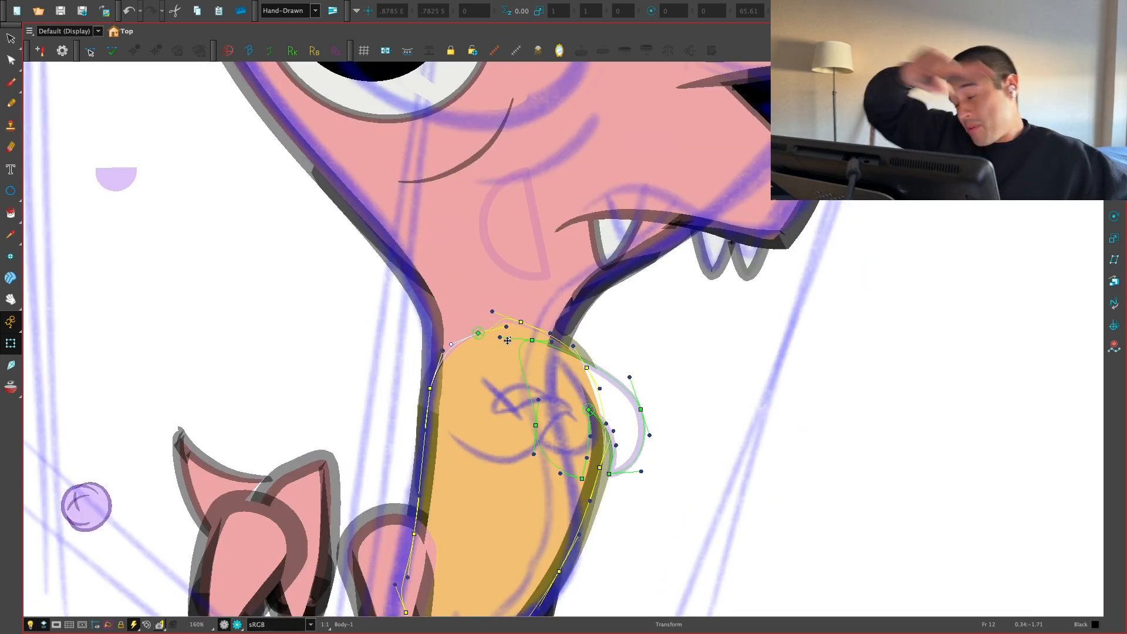
Step: Show only the body's deformer controls and pull the upper chest point inward to the blue sketch
key("2")
mouse_move(681, 348)
left_mouse_down()
mouse_move(697, 302)
mouse_move(666, 348)
left_mouse_up()
key("1")
key("1")
left_click(663, 365)
left_click_drag(640, 393, 632, 399)
key("2")
left_click(626, 399)
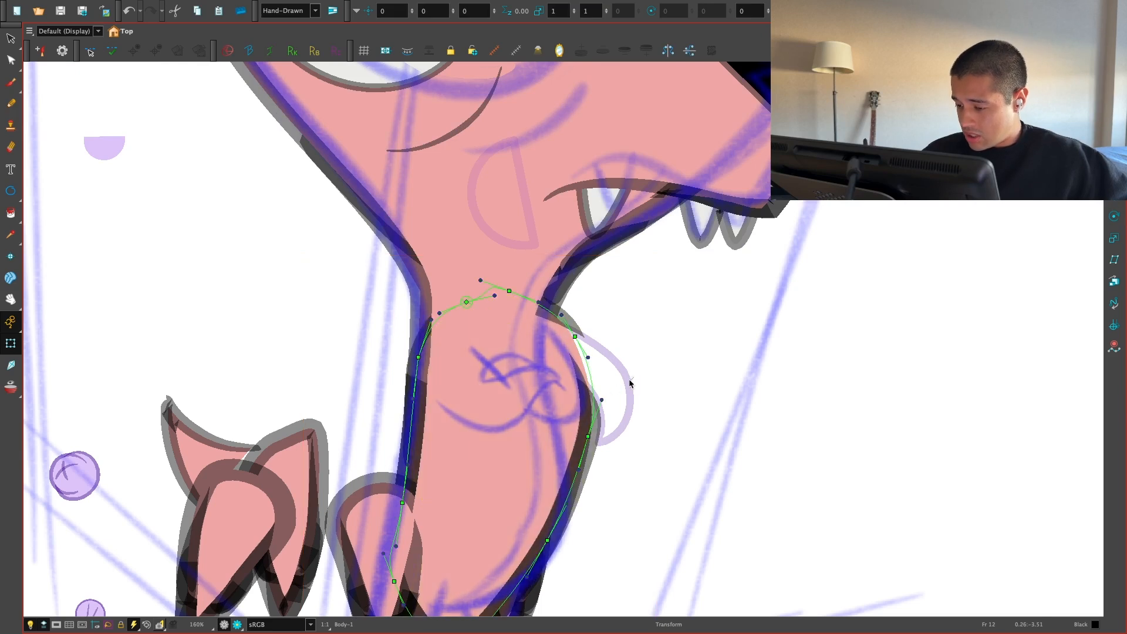
key("2")
left_click_drag(578, 339, 534, 345)
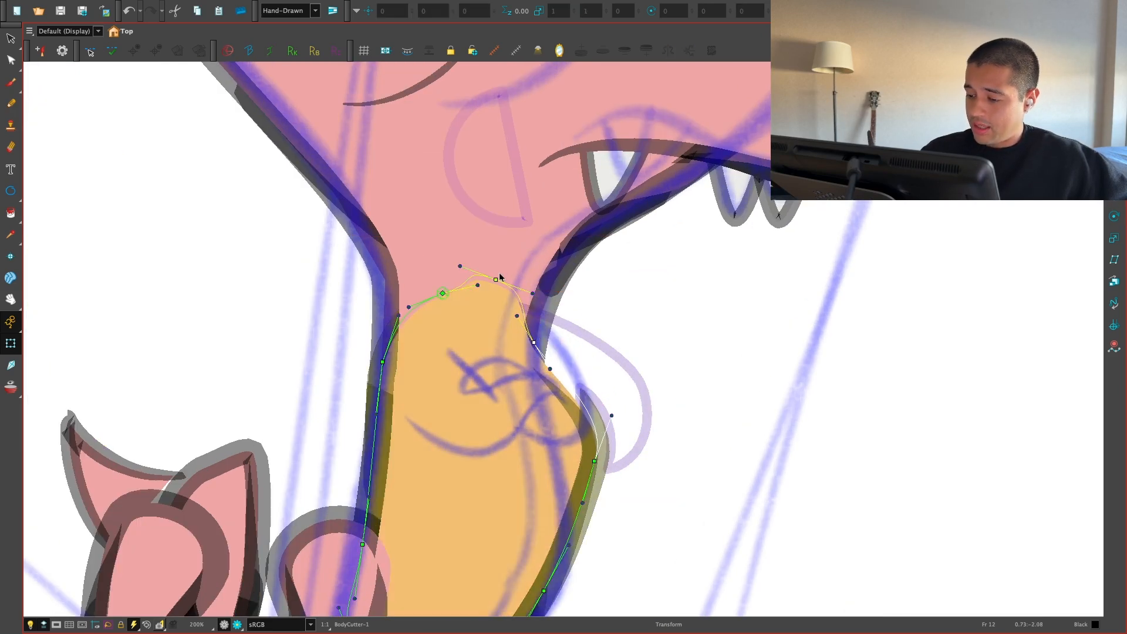
Step: Adjust the body's top points and curve handles so the chest blends into the front of the neck
left_click_drag(454, 297, 485, 287)
left_click_drag(610, 366, 599, 324)
mouse_move(583, 420)
left_mouse_down()
mouse_move(558, 448)
mouse_move(569, 416)
left_mouse_up()
key("1")
left_click_drag(545, 301, 515, 318)
left_click_drag(532, 280, 539, 271)
key("1")
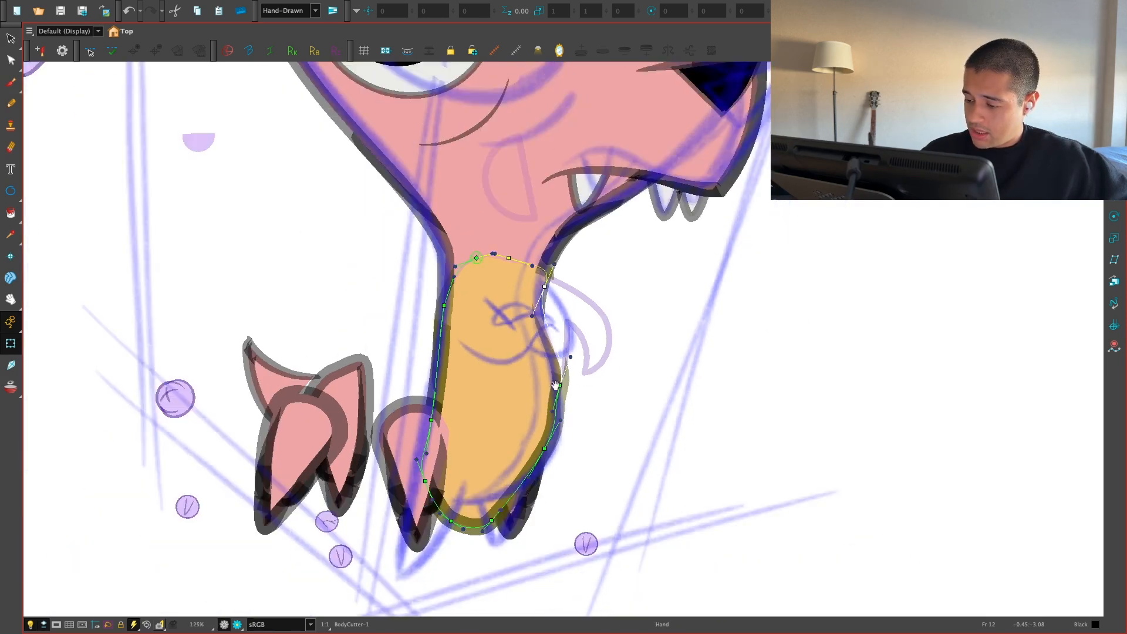
Step: Reshape the front of the belly with the body's deformer points to match the sketch's rounded contour
left_click_drag(569, 425, 566, 386)
key("2")
left_click_drag(536, 428, 560, 385)
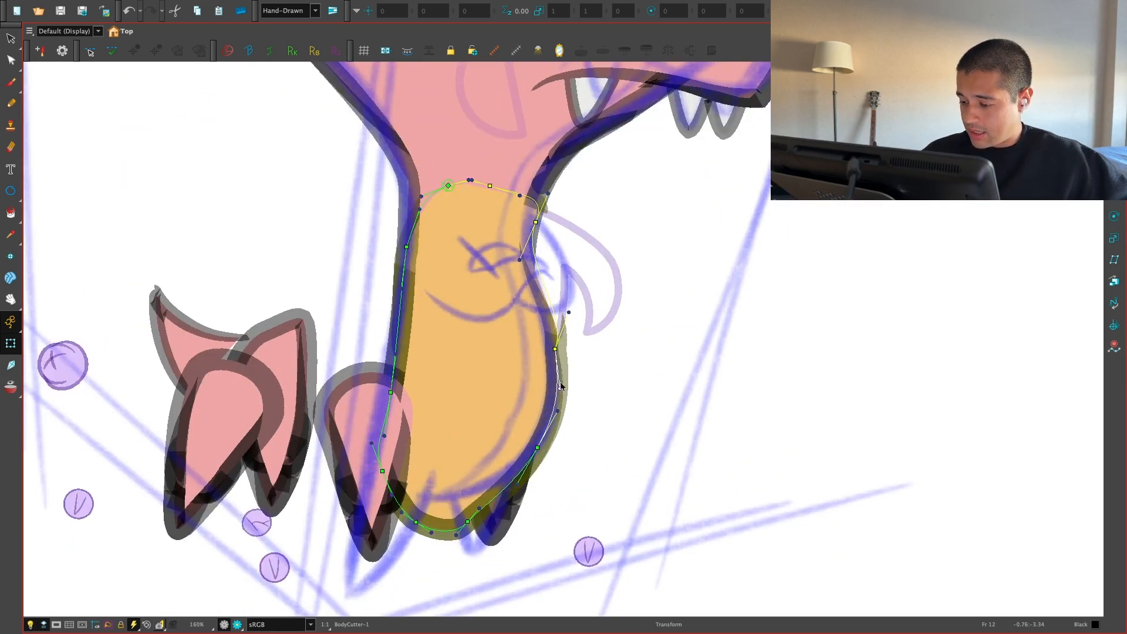
left_click_drag(569, 315, 554, 351)
left_click_drag(529, 443, 538, 405)
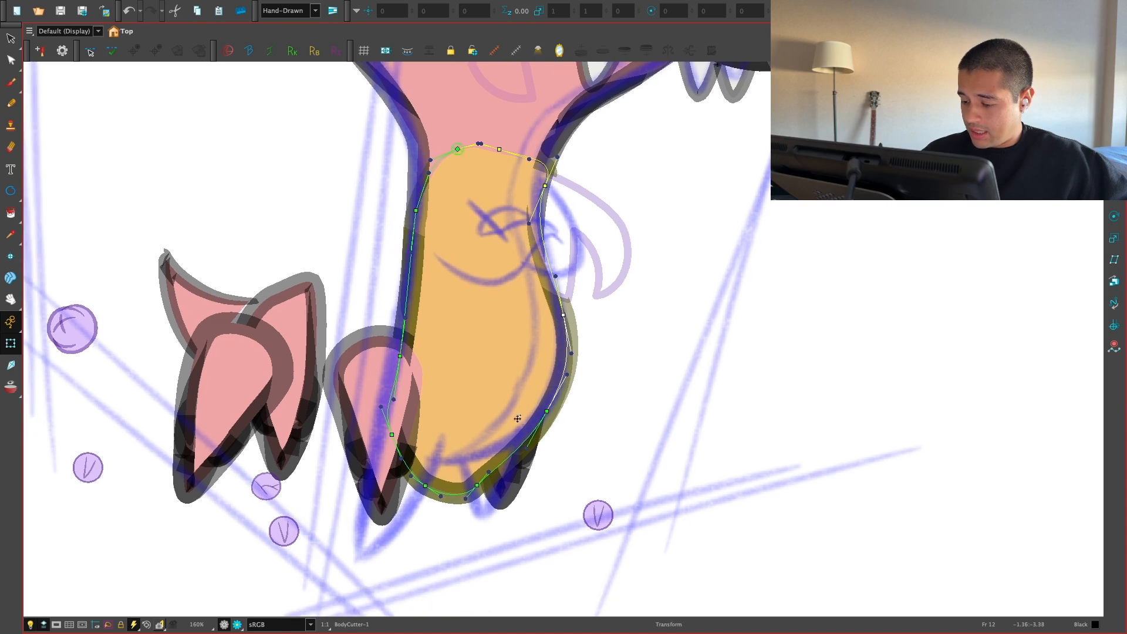
left_click_drag(477, 483, 542, 415)
key("2")
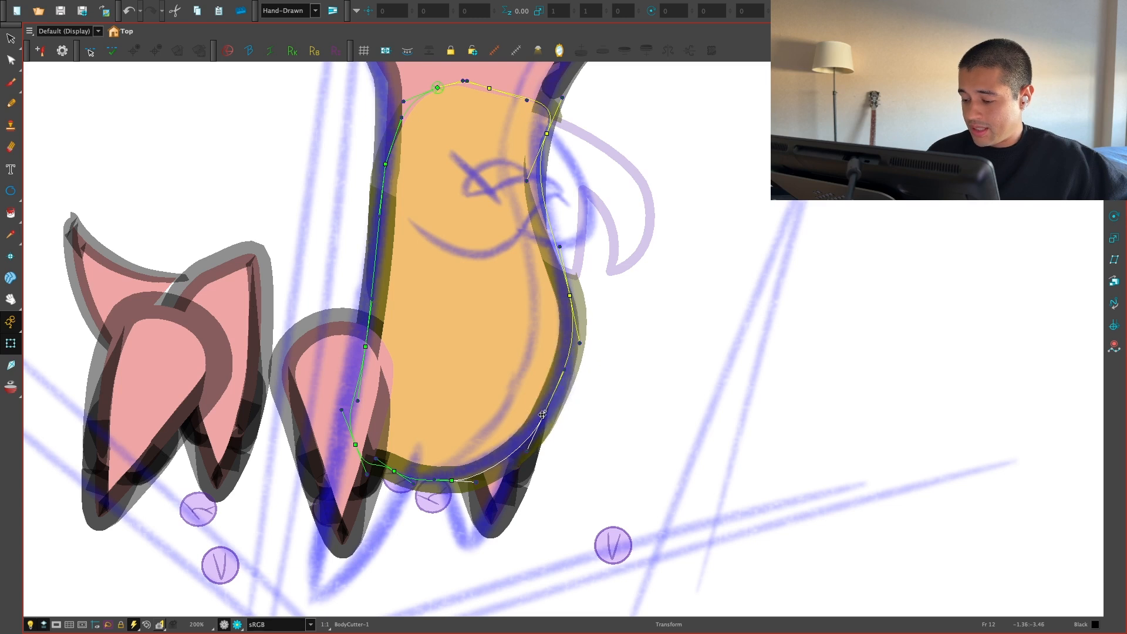
Step: Adjust the torso's lower back and bottom points to round the rear of the belly along the sketch
left_click_drag(355, 435, 359, 411)
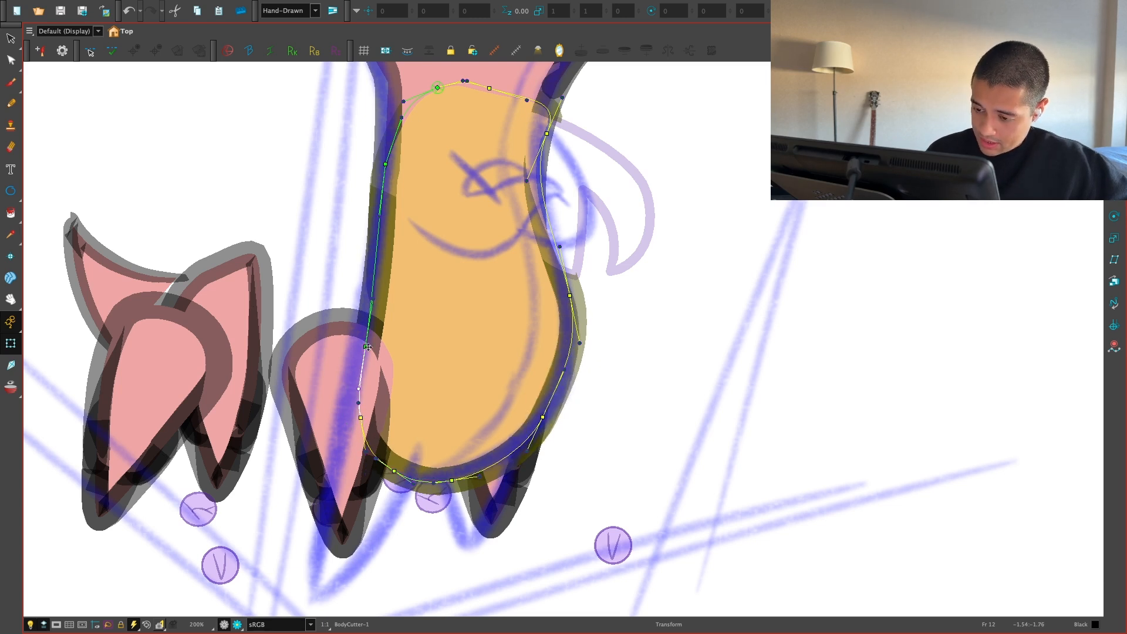
key("1")
left_click_drag(364, 347, 368, 325)
key("2")
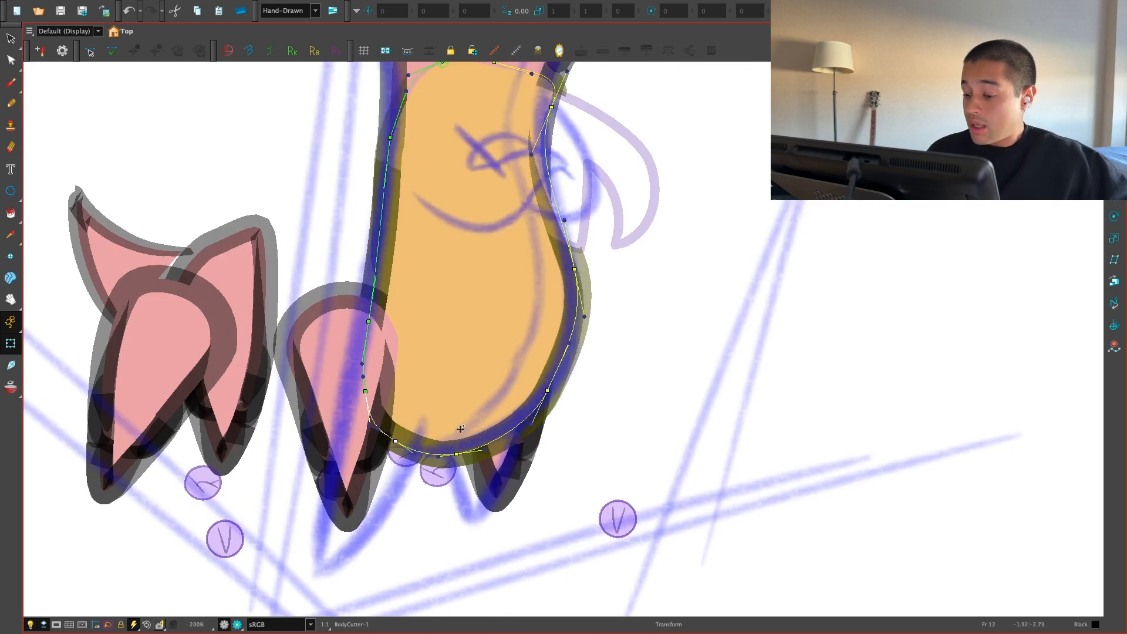
left_click_drag(513, 447, 472, 478)
left_click_drag(506, 420, 504, 465)
Step: Fine-tune the body's remaining deformer points along the belly and chest to fit the blue contour
key("2")
mouse_move(410, 517)
left_mouse_down()
mouse_move(452, 504)
mouse_move(411, 524)
mouse_move(450, 520)
mouse_move(413, 526)
left_mouse_up()
key("1")
left_click_drag(516, 466, 491, 510)
key("1")
key("2")
left_click_drag(537, 300, 516, 472)
key("2")
left_click_drag(486, 317, 480, 310)
left_click_drag(466, 361, 465, 350)
Step: Adjust the top edge of the body where it overlaps the neck at the back and front
key("1")
key("Escape")
key("2")
left_click_drag(391, 309, 442, 306)
left_click_drag(315, 403, 318, 391)
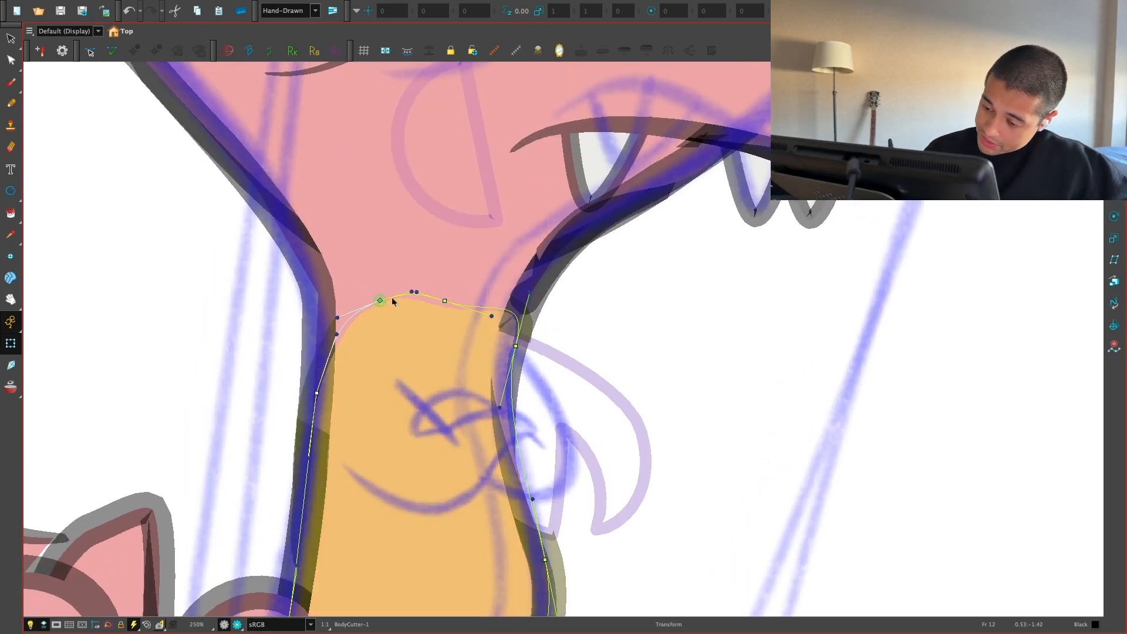
left_click_drag(334, 333, 323, 333)
left_click_drag(492, 316, 505, 336)
Step: Select the muzzle and display its deformer controls
key("space")
key("1")
key("1")
left_click(601, 267)
key("1")
key("1")
key("1")
key("2")
left_click_drag(645, 259, 546, 380)
key("2")
key("2")
key("2")
key("shift+t")
left_click(508, 428)
key("alt+q")
Step: Reshape the muzzle's upper edge from below the small eye to the nose tip with its deformer handles
key("2")
left_click_drag(393, 335, 579, 387)
left_click_drag(502, 496, 459, 466)
left_click_drag(473, 379, 503, 393)
left_click_drag(543, 285, 572, 262)
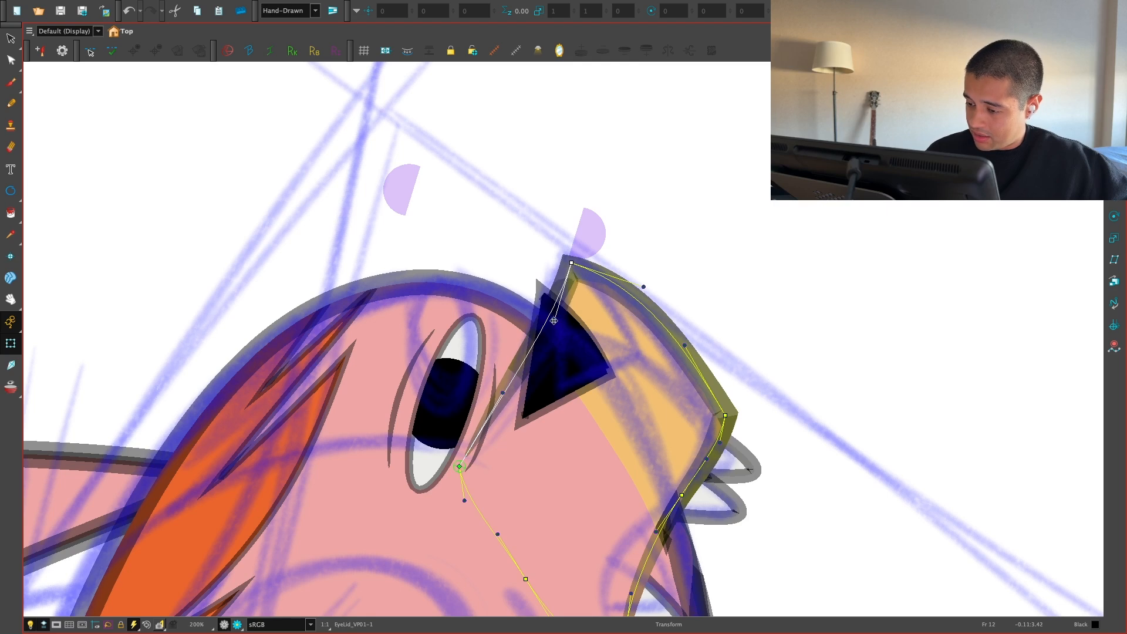
left_click(579, 304)
key("shift+x")
key("2")
left_click(563, 324)
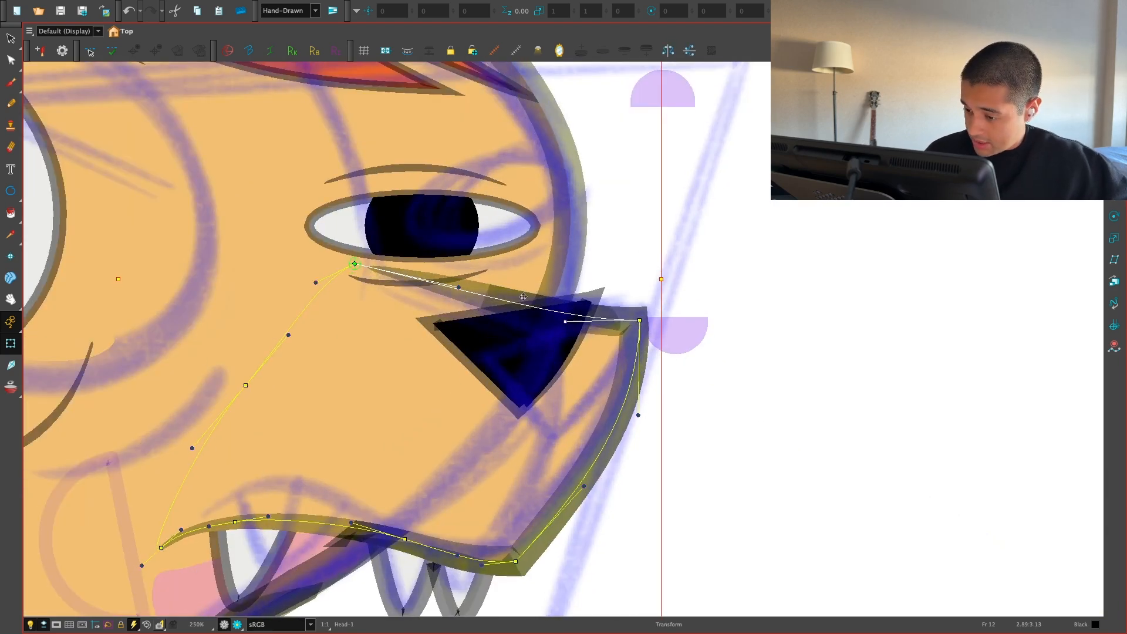
key("super+z")
key("super+z")
left_click_drag(563, 324, 568, 321)
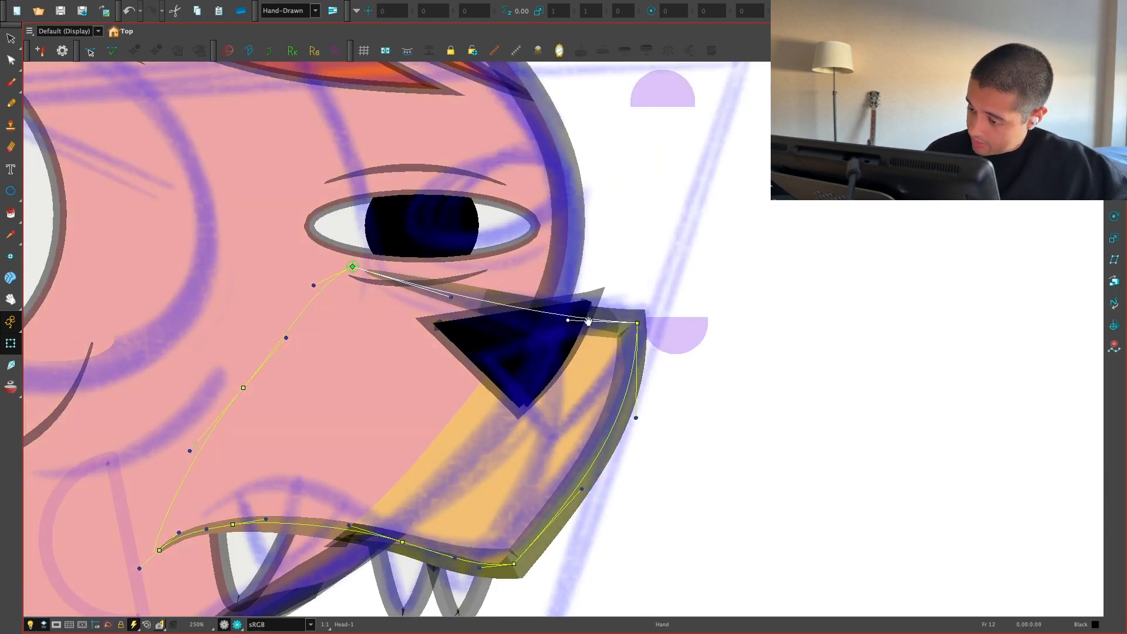
Step: Adjust the muzzle's front edge and the upper lip line above the fang to follow the blue sketch
key("1")
key("1")
left_click_drag(562, 440, 572, 421)
left_click_drag(542, 461, 717, 466)
key("1")
left_click(553, 478)
key("2")
key("2")
left_click_drag(504, 509, 509, 464)
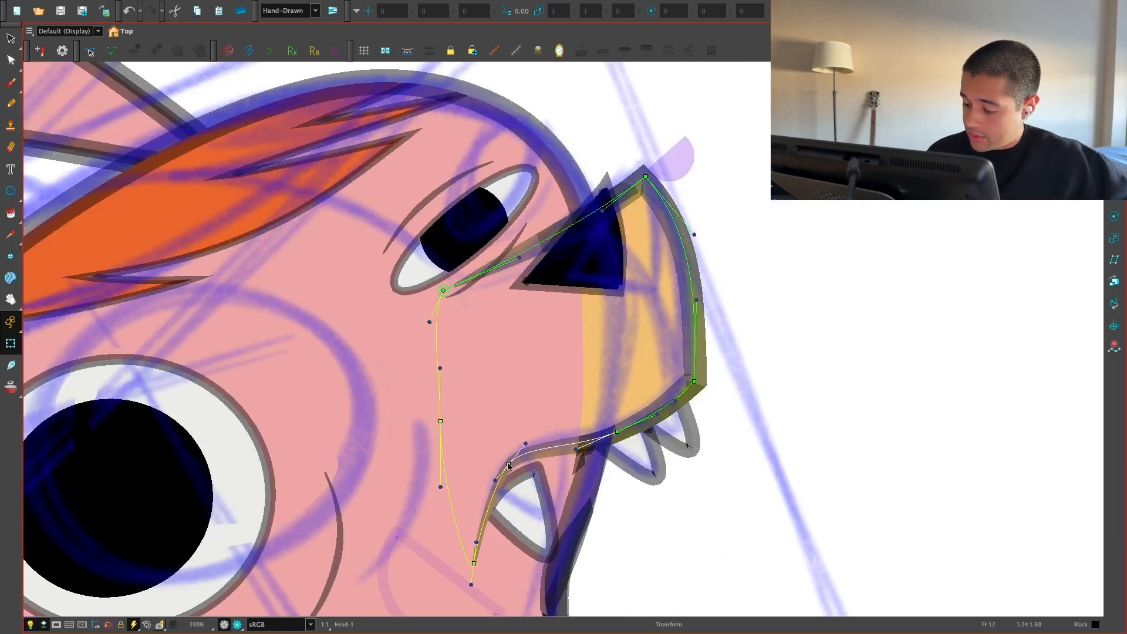
Step: Reshape the muzzle's lower lip line with its deformation points to follow the rough sketch
left_click_drag(615, 434, 614, 436)
key("super+z")
key("super+shift+z")
key("super+z")
left_click_drag(474, 561, 495, 523)
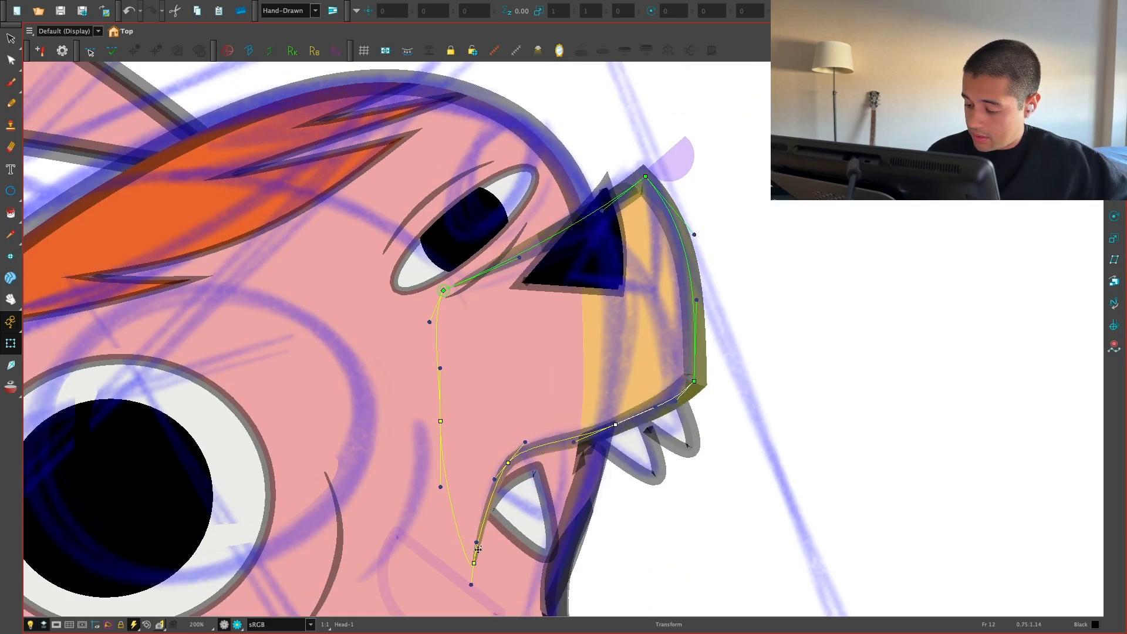
key("shift+x")
key("2")
left_click(574, 473)
left_click_drag(365, 432, 400, 411)
left_click_drag(448, 470, 410, 430)
key("1")
key("1")
key("1")
key("1")
left_click_drag(505, 474, 533, 392)
left_click(534, 392)
key("2")
left_click(455, 495)
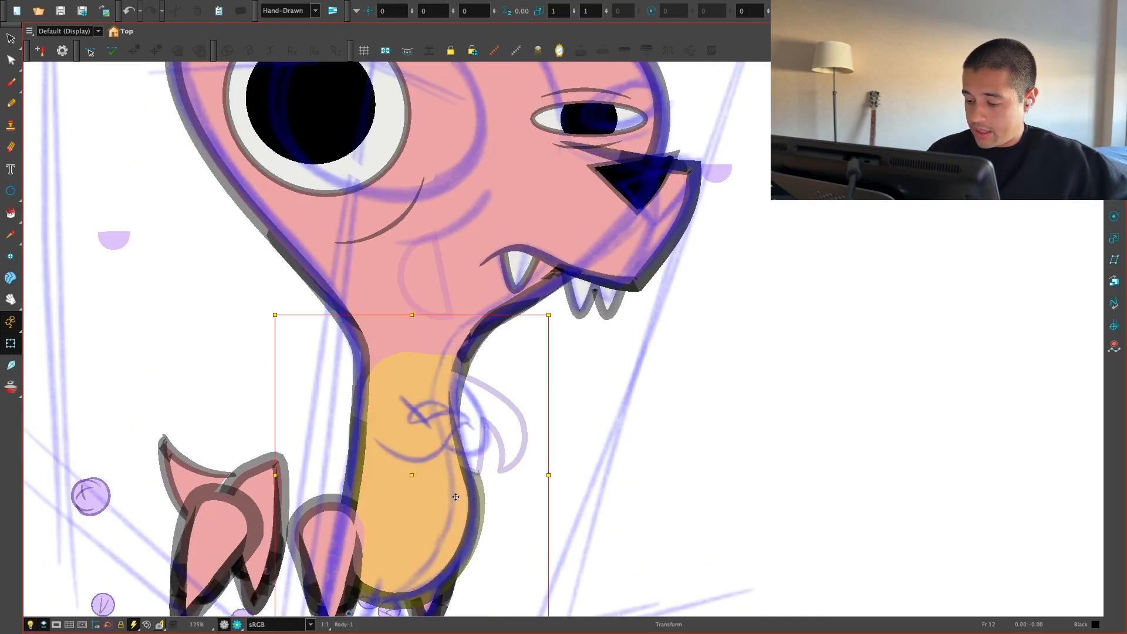
left_click_drag(462, 503, 354, 541)
key("super+z")
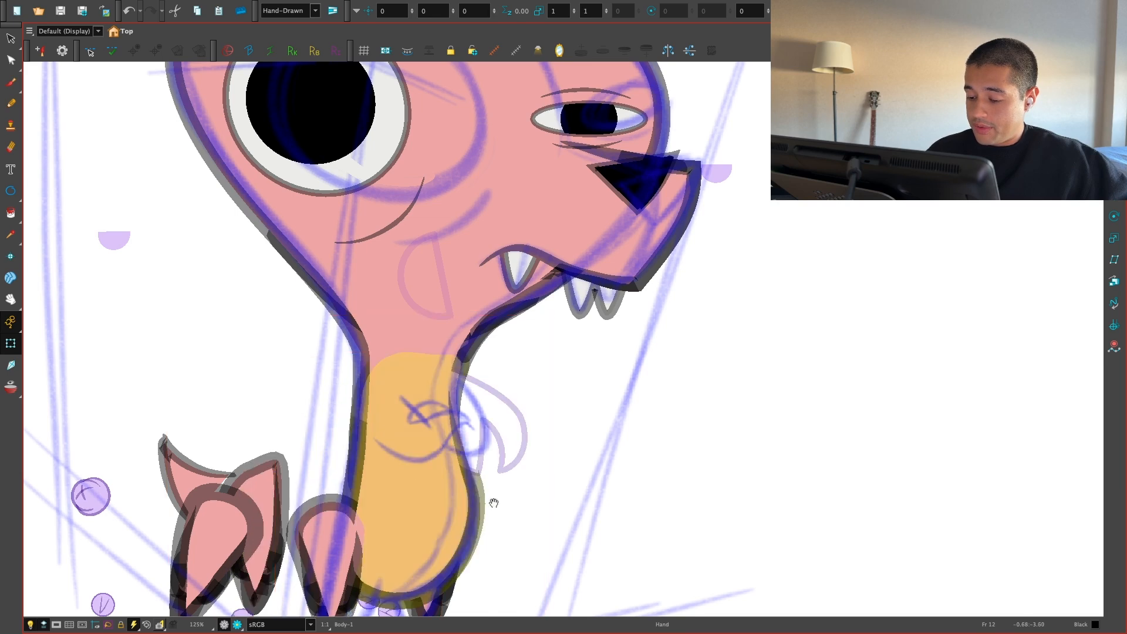
Step: Select the pair of clawed legs at the body's base, move it up to chest height and bring it forward in front of the body
key("1")
key(".")
left_click(321, 486)
key("b")
key(".")
left_click(387, 527)
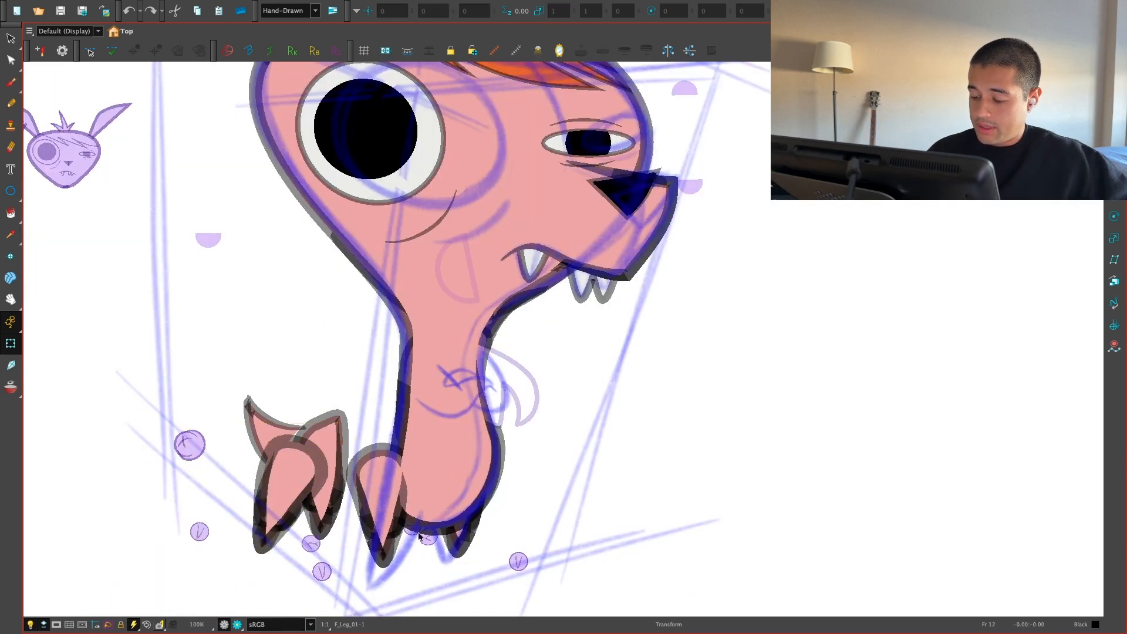
key("b")
left_click_drag(428, 551, 525, 462)
key("2")
key("alt+Down")
key("alt+Down")
key("alt+Down")
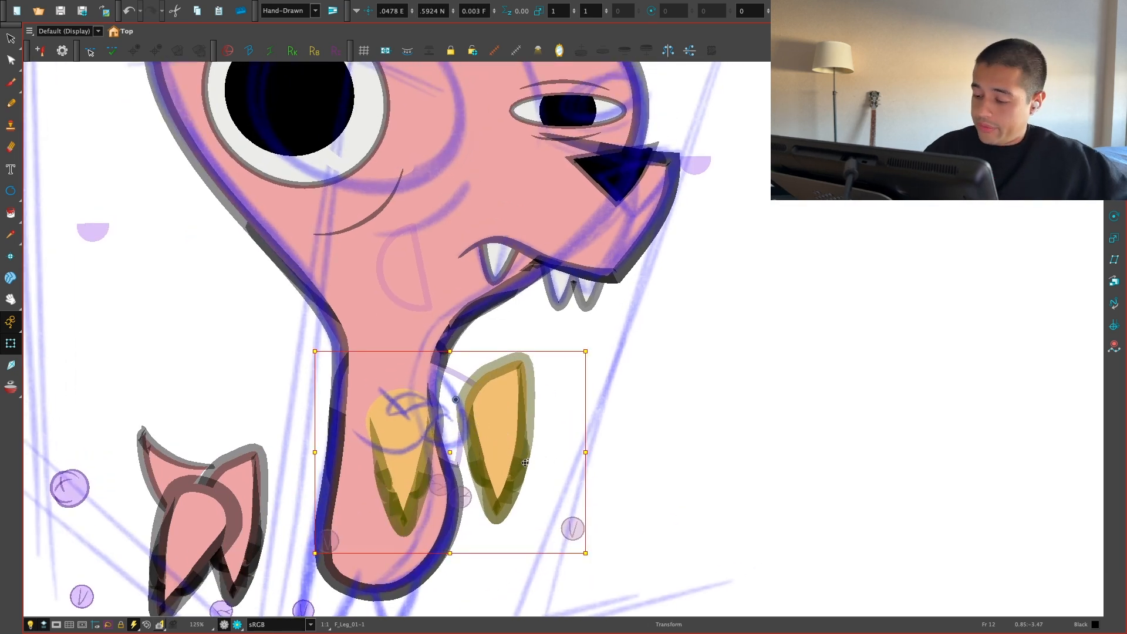
Step: Scale the chest-height limb pair down to 0.73 and place it across the front of the body as arms
left_click(428, 485)
key("b")
key("b")
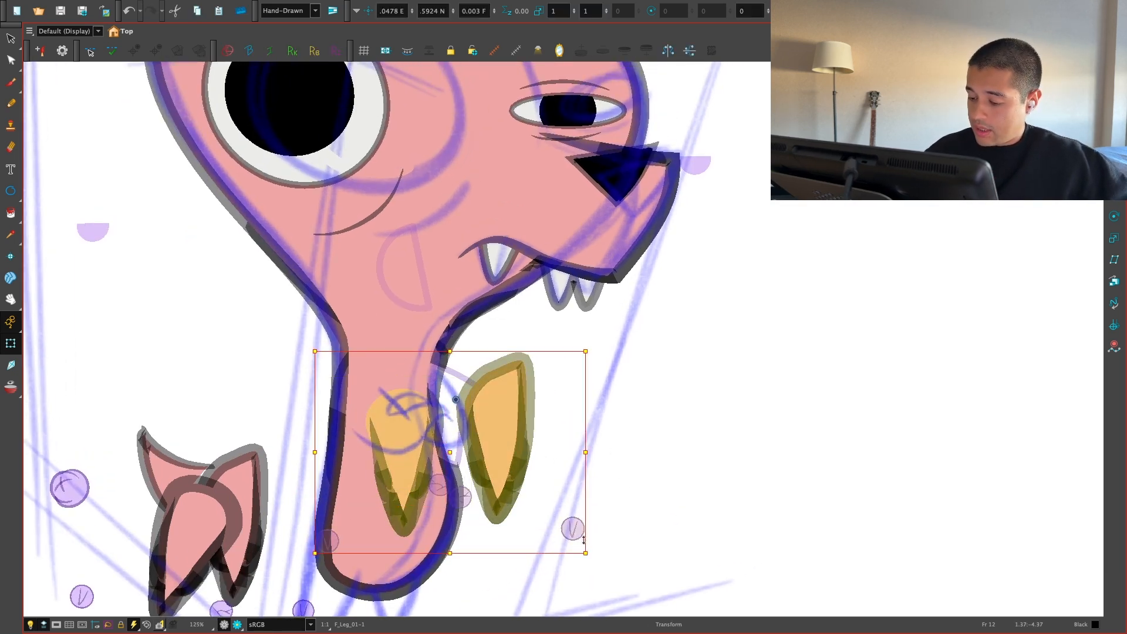
left_click_drag(584, 553, 551, 511)
left_click_drag(483, 433, 447, 429)
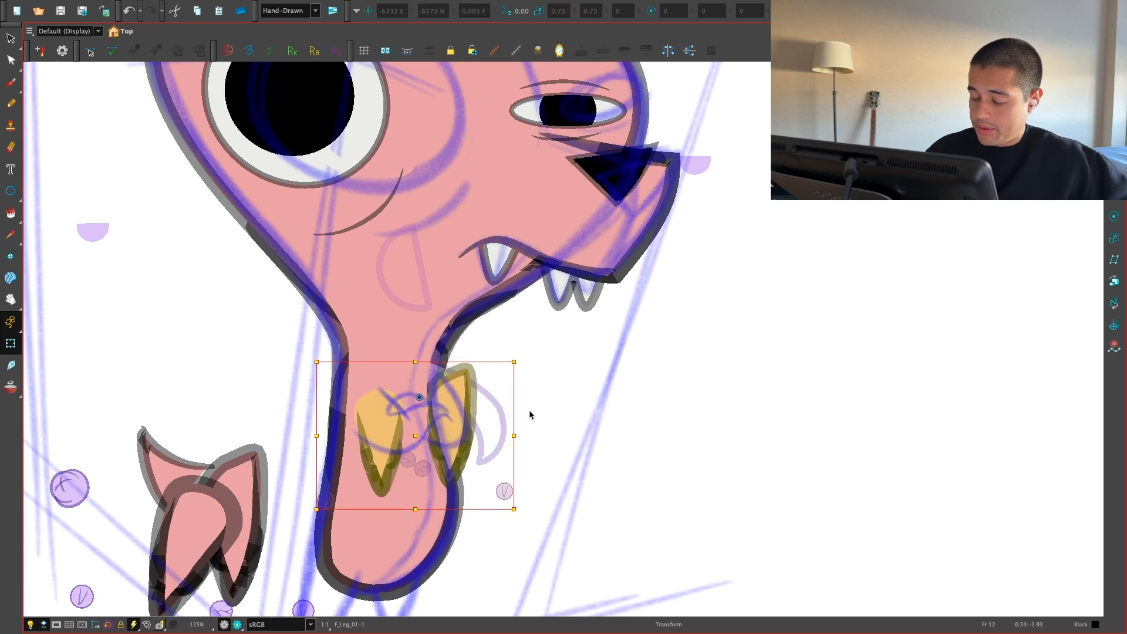
left_click(529, 415)
key("1")
Step: Select the other pair of clawed legs beside the tail and move it beneath the body onto the sketched feet
left_click_drag(344, 492, 390, 419)
left_click(352, 421)
key("b")
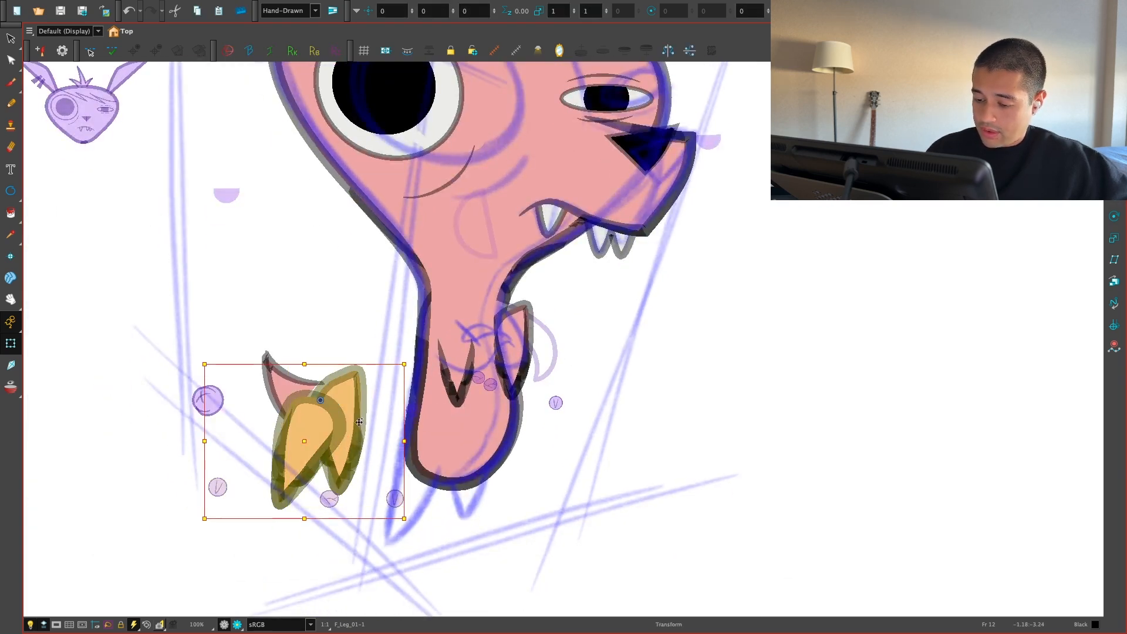
key("b")
left_click(348, 428)
key("b")
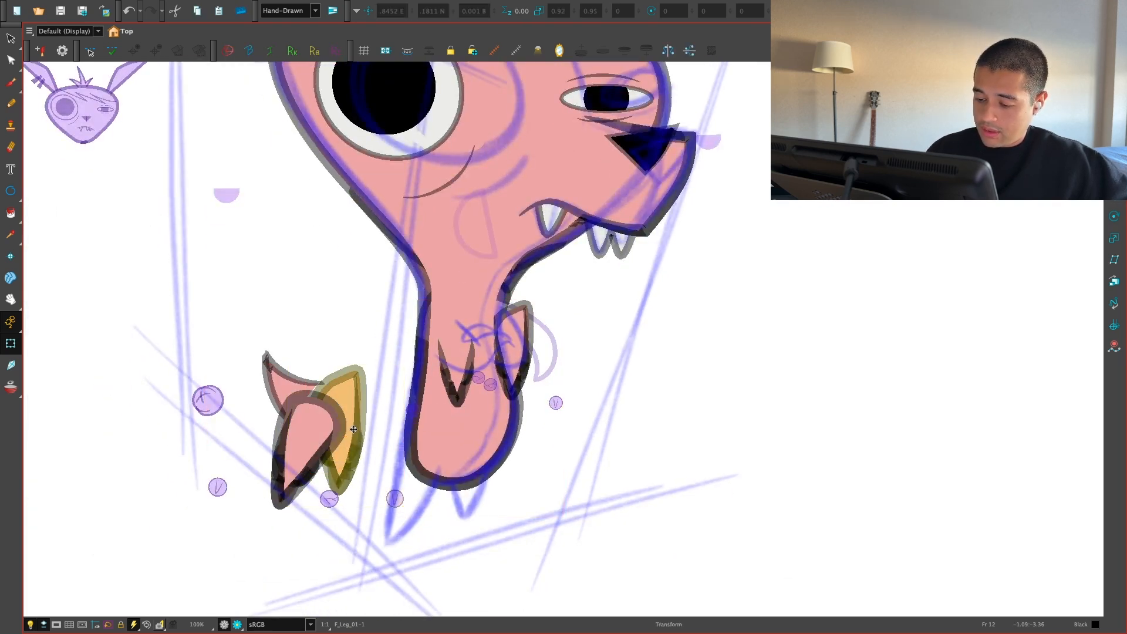
left_click_drag(346, 429, 463, 464)
Step: Show the deformation controls of the near leg's upper part and pull its outline toward the body's sketched edge
key("2")
key("2")
key("2")
left_click_drag(575, 430, 564, 385)
left_click(564, 385)
left_click_drag(480, 442, 579, 451)
left_click(421, 441)
key("shift+F11")
left_click_drag(409, 391, 415, 360)
left_click_drag(386, 461, 396, 461)
Step: Refine the outer edge and rounded rear contour of the near leg's upper part
left_click(407, 380)
scroll(417, 360, "up", 1)
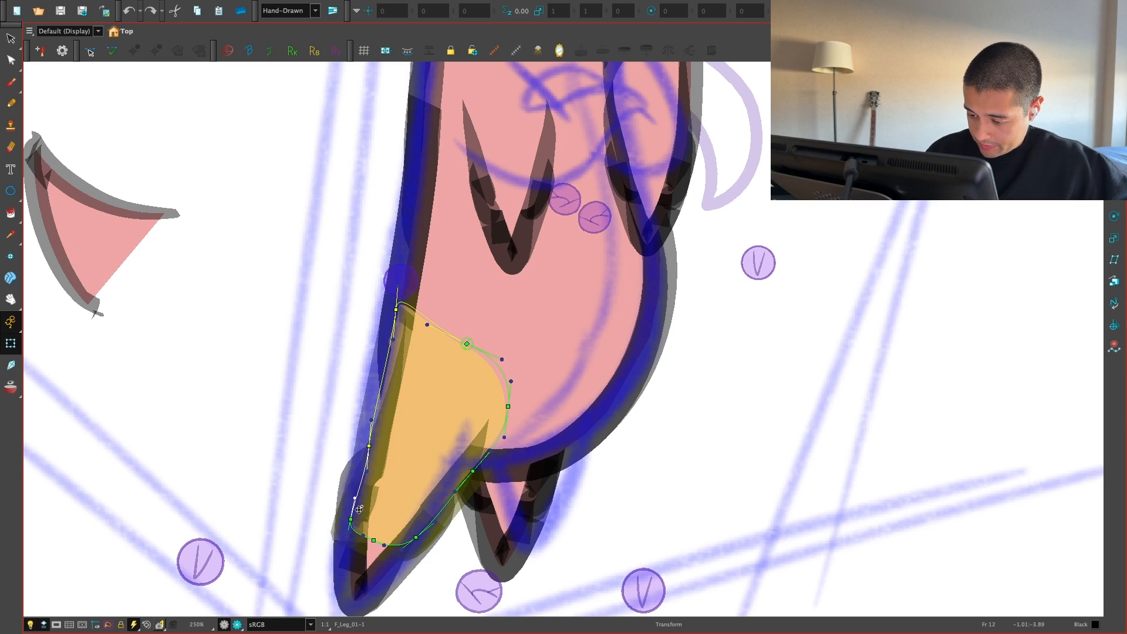
scroll(375, 467, "up", 1)
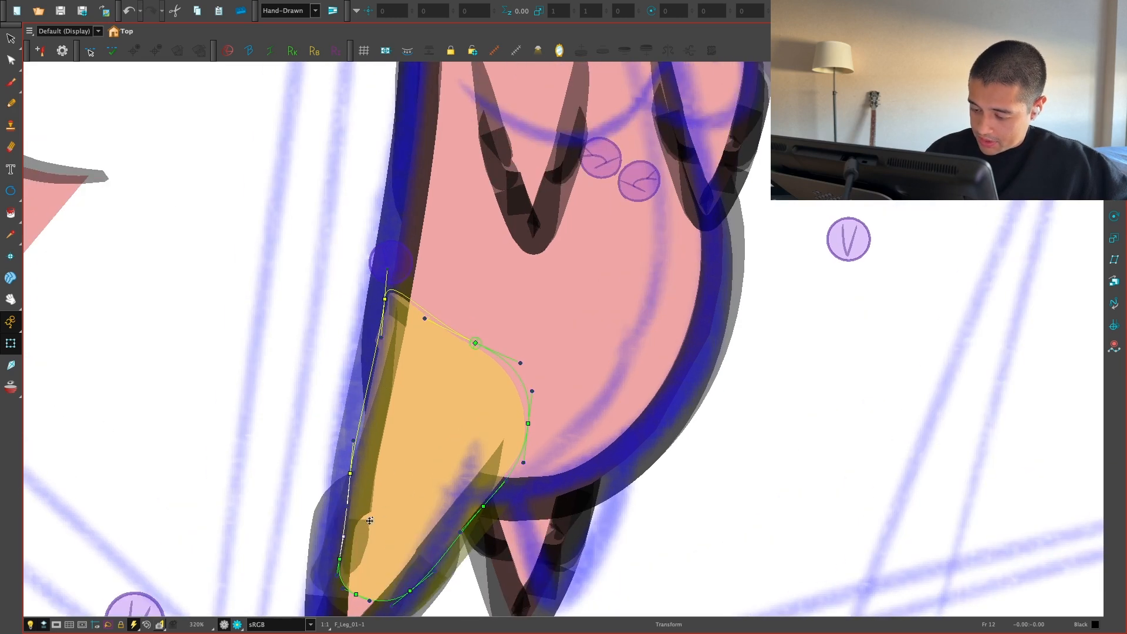
left_click_drag(369, 450, 383, 437)
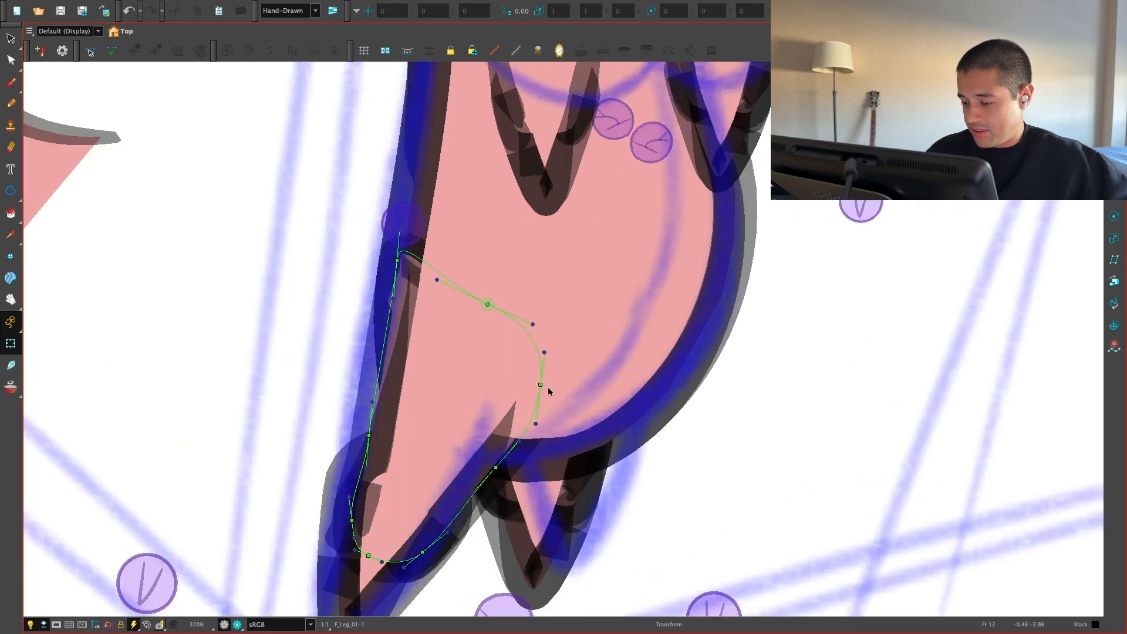
left_click_drag(541, 385, 538, 376)
scroll(511, 472, "down", 1)
left_click_drag(511, 472, 528, 429)
Step: Reshape the outer edge of the near leg's lower part into a straighter line along the sketch
left_click(453, 496)
key("2")
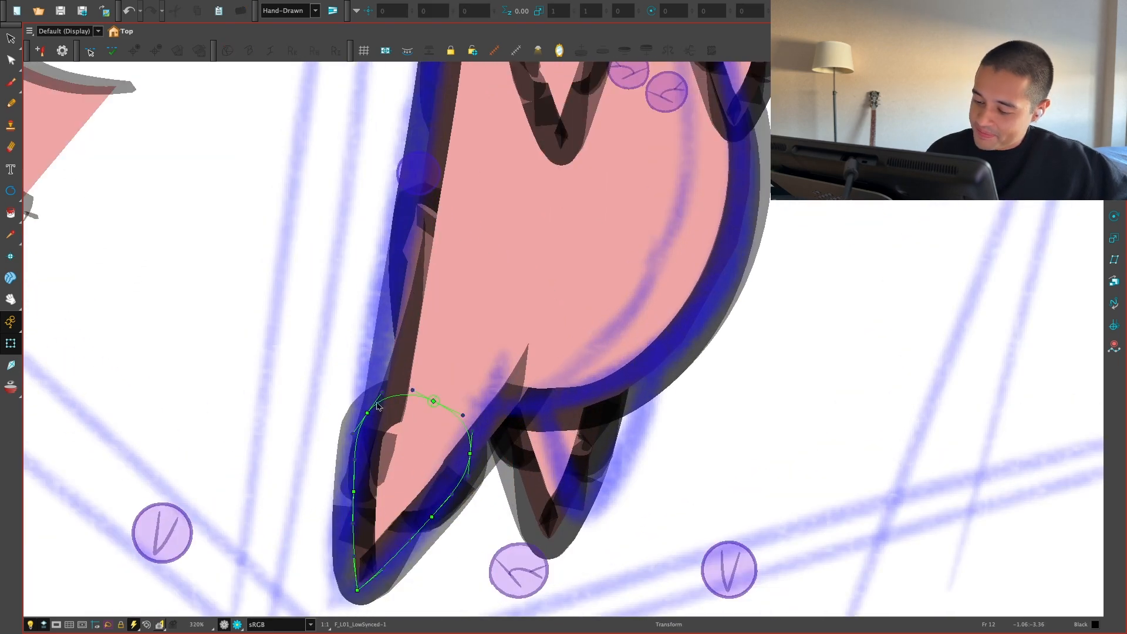
left_click(381, 409)
left_click_drag(352, 490, 366, 493)
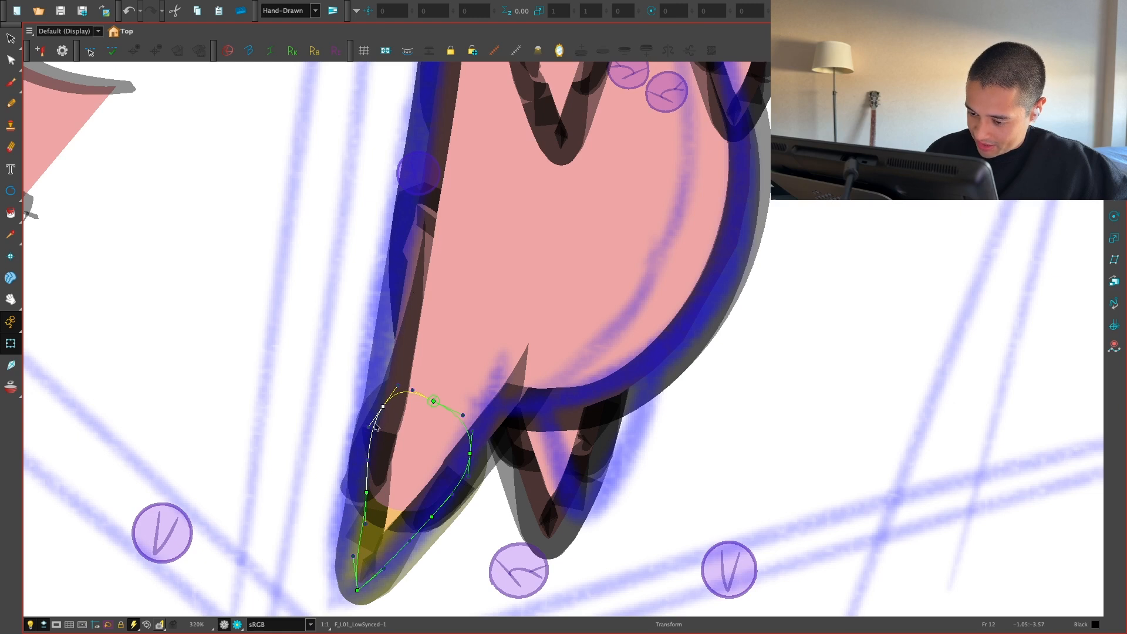
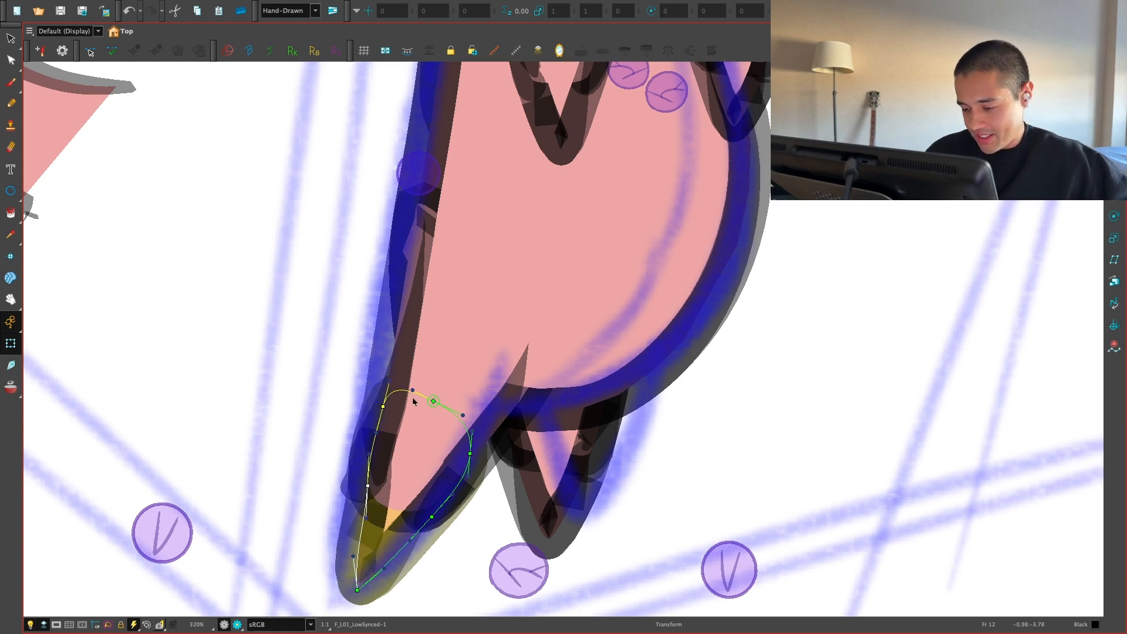
left_click_drag(369, 521, 365, 486)
left_click(348, 456)
left_click_drag(480, 471, 496, 419)
Step: Adjust the inner edge and pointed tip of the near leg's lower part to match the sketched foot
left_click(447, 467)
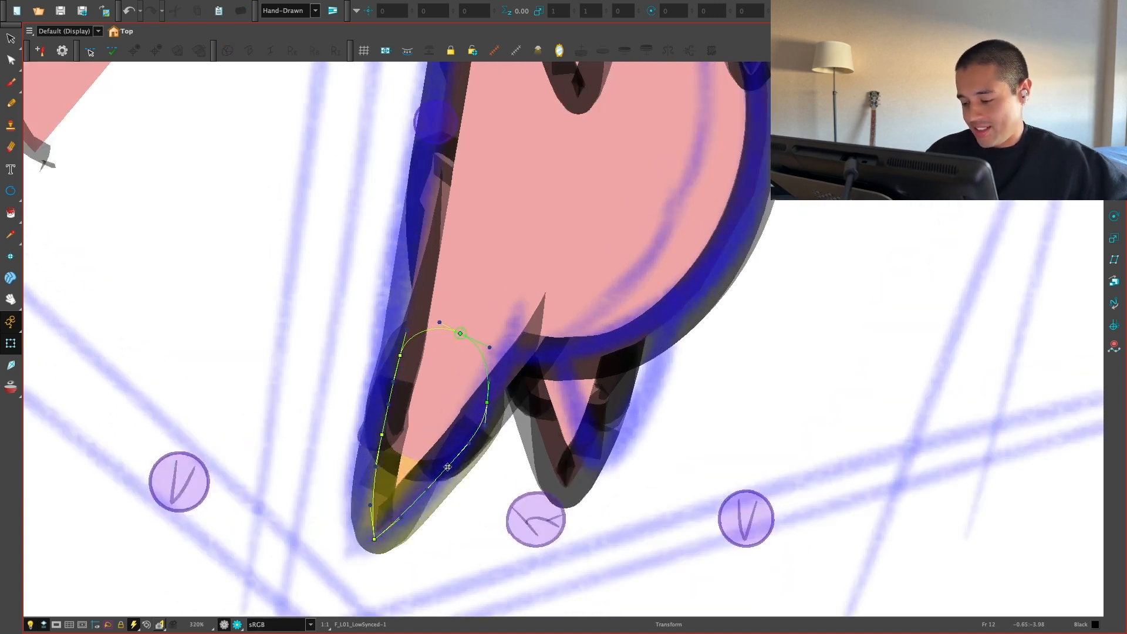
key("2")
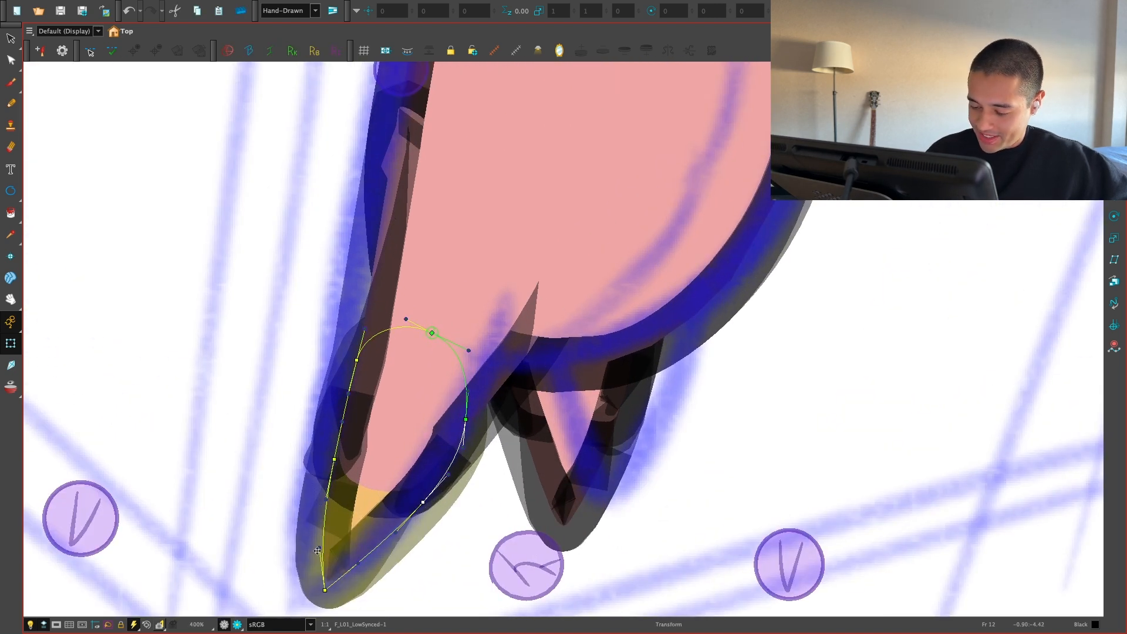
left_click(317, 586)
left_click_drag(327, 591, 321, 590)
left_click_drag(317, 547, 327, 544)
key("1")
Step: Pull the inner edge of the near leg's upper part slightly outward where it meets the body's underside
mouse_move(473, 478)
left_mouse_down()
mouse_move(448, 511)
mouse_move(429, 493)
left_mouse_up()
left_click(474, 450)
key("F11")
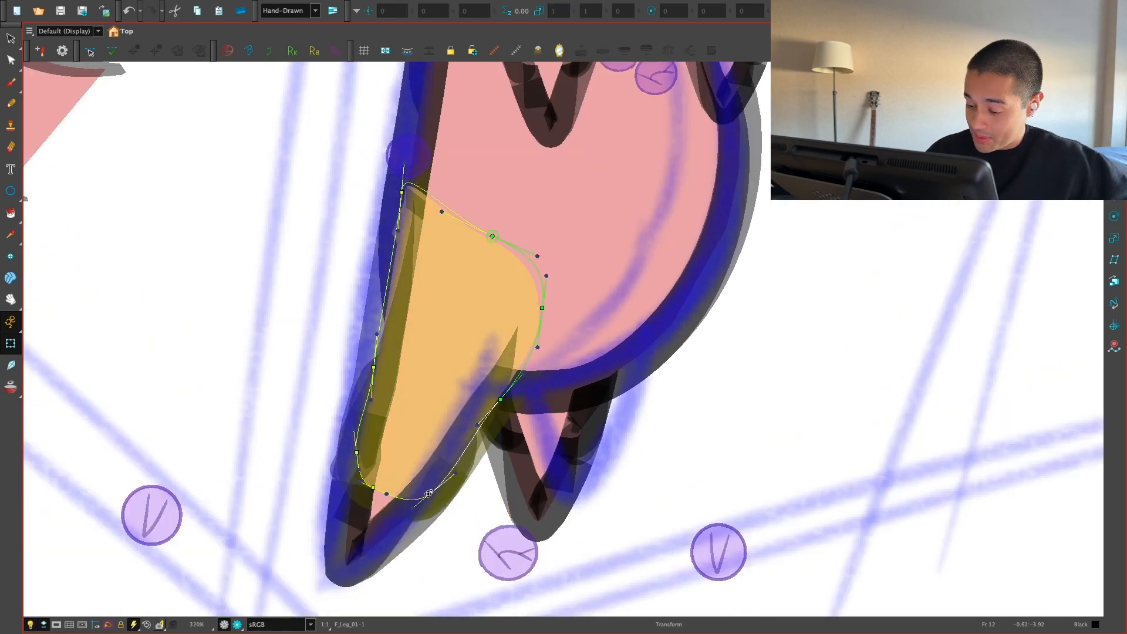
left_click_drag(501, 400, 508, 400)
key("space")
mouse_move(562, 342)
left_mouse_down()
mouse_move(550, 362)
mouse_move(533, 321)
mouse_move(544, 330)
left_mouse_up()
key("1")
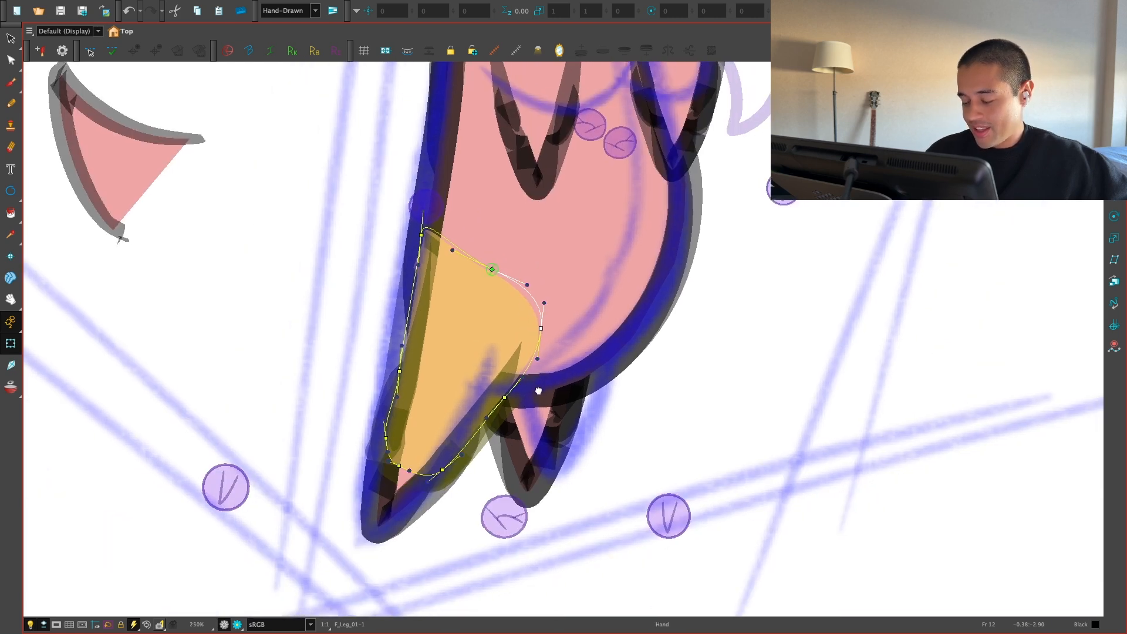
Step: Adjust the outer edge of the near leg's upper part so it flows into the lower leg
left_click(589, 439)
left_click(402, 370)
left_click(401, 370)
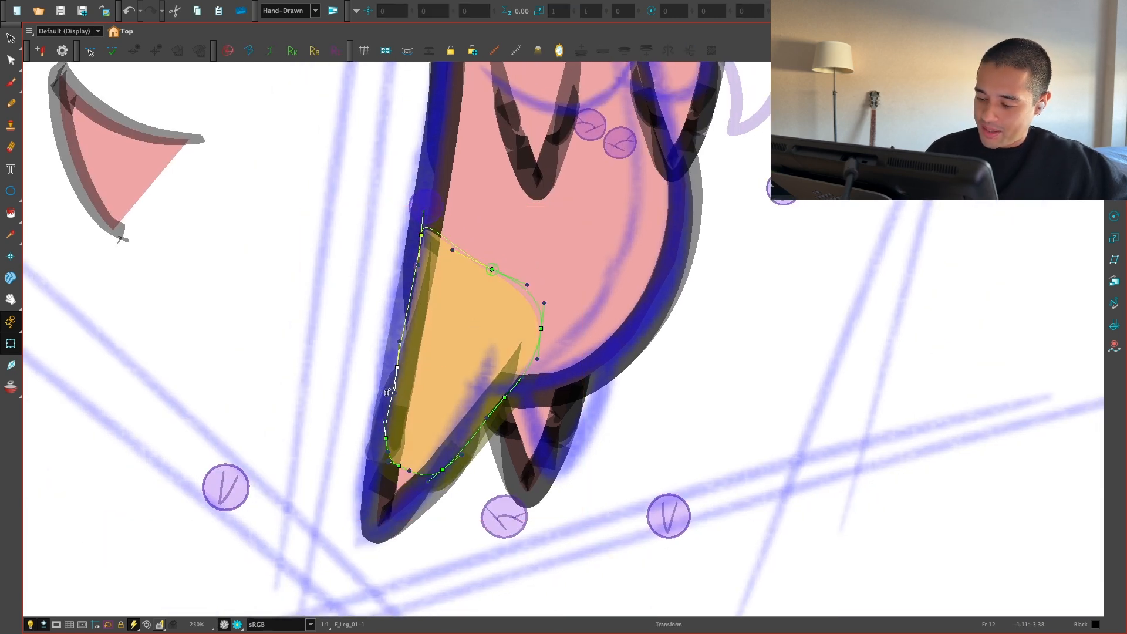
left_click_drag(386, 438, 360, 445)
key("2")
key("space")
left_click_drag(379, 380, 393, 405)
key("1")
key("1")
key("space")
left_click_drag(351, 342, 414, 344)
Step: Place the far leg's pivot at its tip and skew the leg to slant along the sketched foot
left_click(644, 428)
key("2")
key("space")
left_click_drag(629, 447, 585, 466)
left_click(510, 478)
key("b")
left_click_drag(510, 479, 542, 451)
key("1")
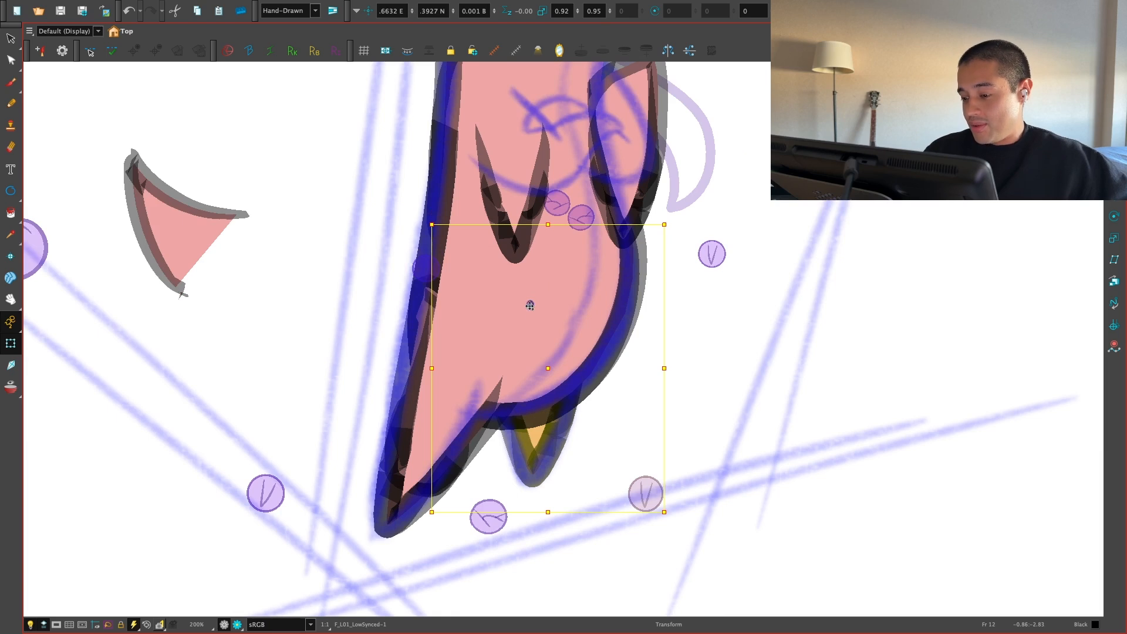
left_click_drag(591, 225, 622, 233)
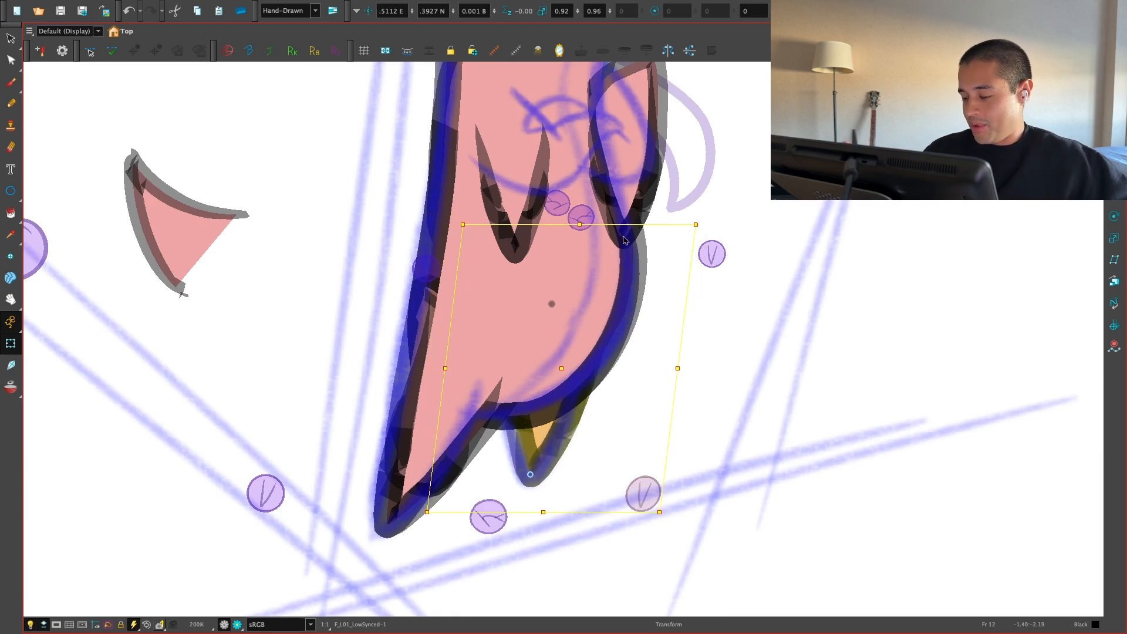
key("1")
key("1")
key("space")
key("2")
key("2")
left_click_drag(655, 289, 591, 481)
key("Escape")
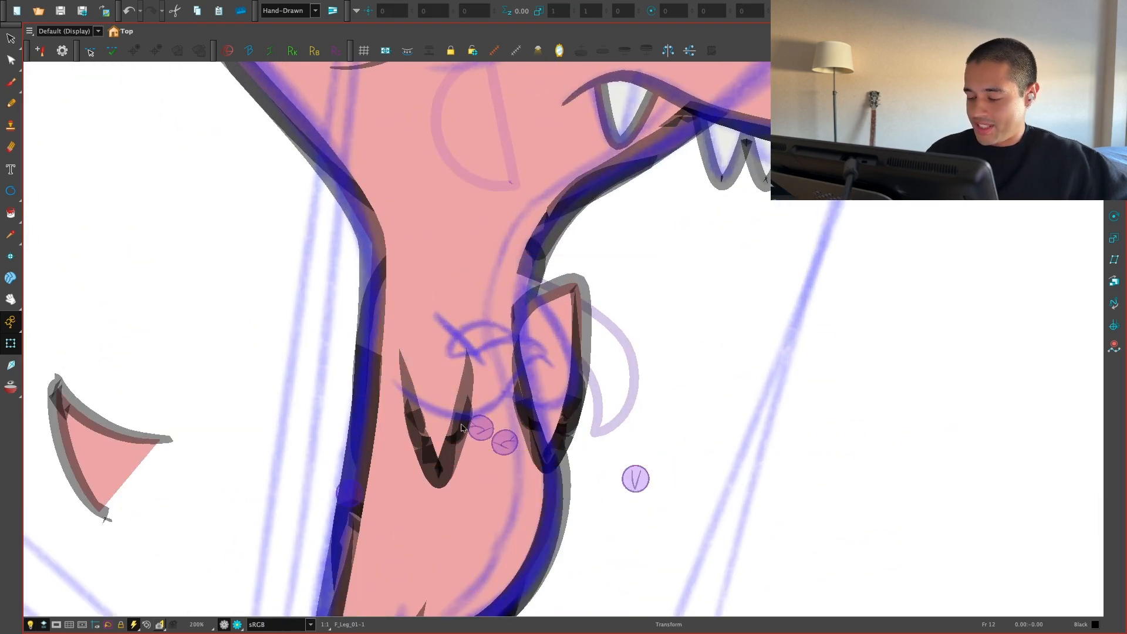
Step: Rotate the near arm 54.6 degrees from its shoulder so it reaches across the body along the sketch
left_click(462, 427)
left_click_drag(516, 507, 600, 377)
key("2")
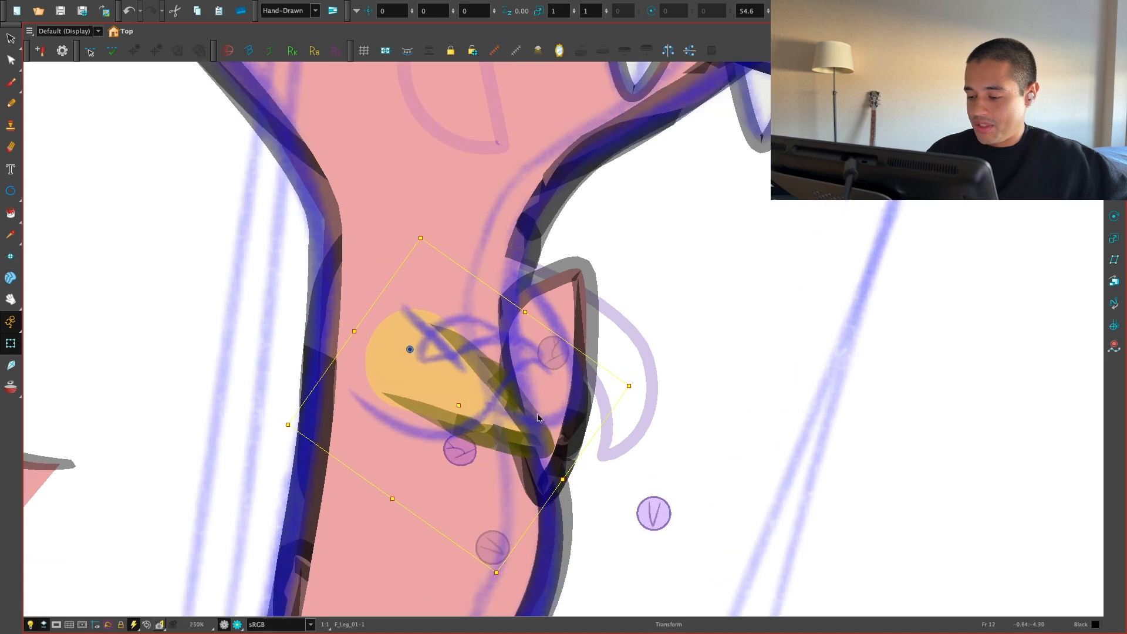
key("space")
left_click_drag(538, 410, 582, 425)
key("2")
left_click_drag(548, 470, 517, 454)
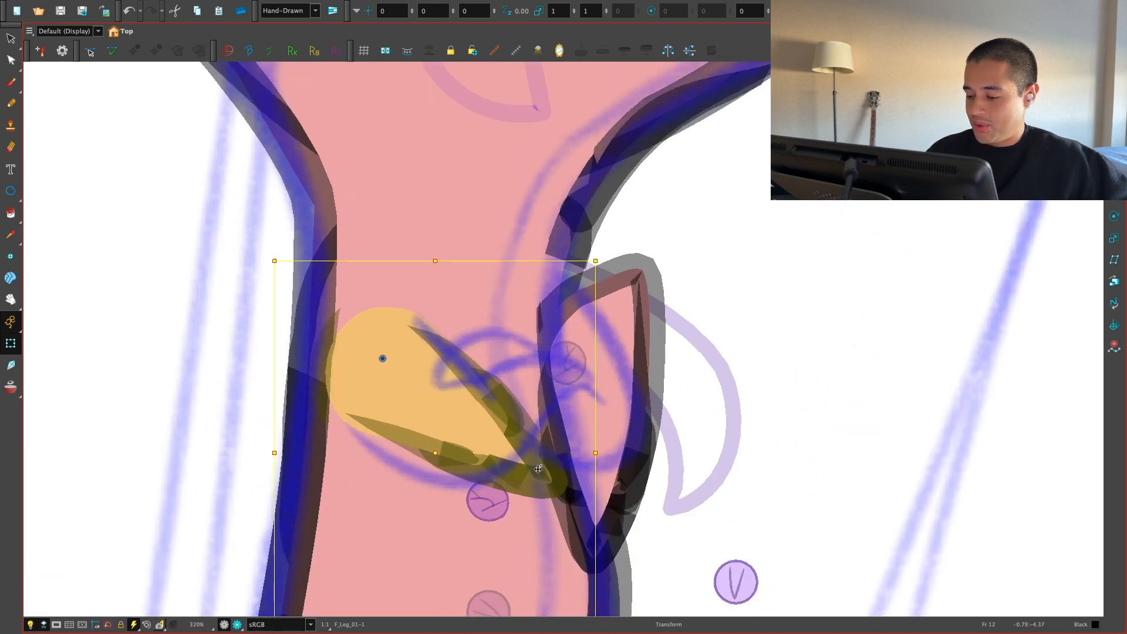
Step: Select the near arm's lower part and rotate it about 62 degrees so it bends upward at the elbow
key(".")
key("shift+b")
key("shift+b")
left_click_drag(608, 334, 446, 260)
key("2")
left_click_drag(537, 408, 573, 407)
key("1")
key("2")
Step: Show the upper arm's deformation controls and push its lower edge outward to the sketched curve
left_click(445, 401)
key("shift+F11")
left_click(806, 311)
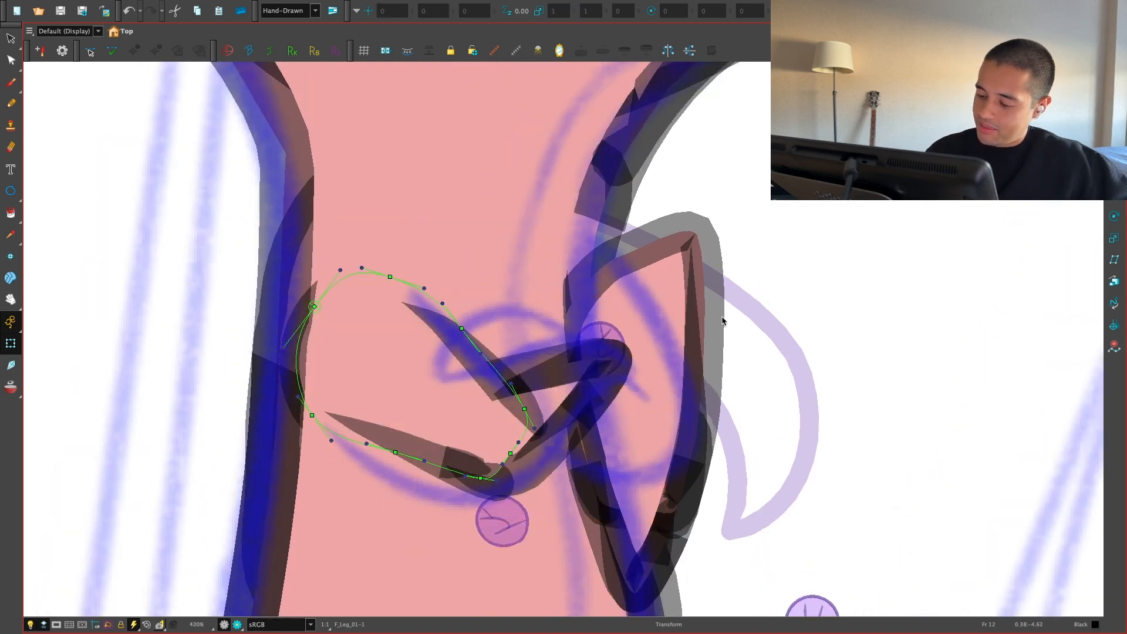
left_click_drag(398, 451, 383, 470)
left_click_drag(466, 475, 486, 487)
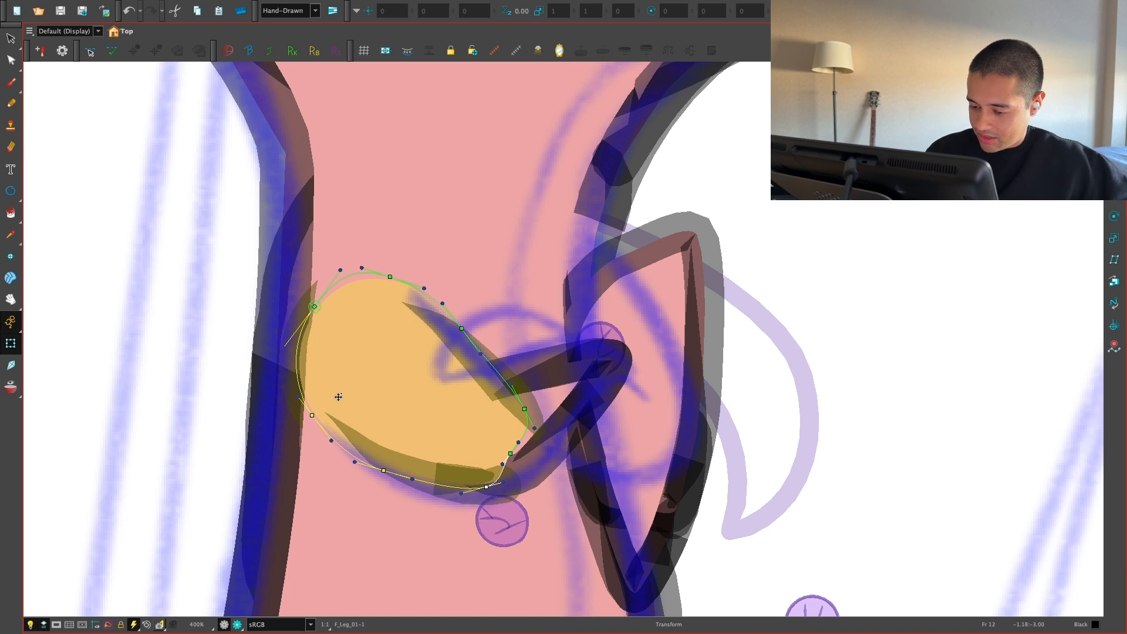
Step: Curve the upper arm's top edge inward from the shoulder to the elbow to follow the sketch
left_click_drag(394, 278, 398, 267)
left_click_drag(440, 304, 510, 385)
left_click_drag(447, 323, 433, 302)
left_click_drag(395, 268, 398, 261)
right_click(422, 283)
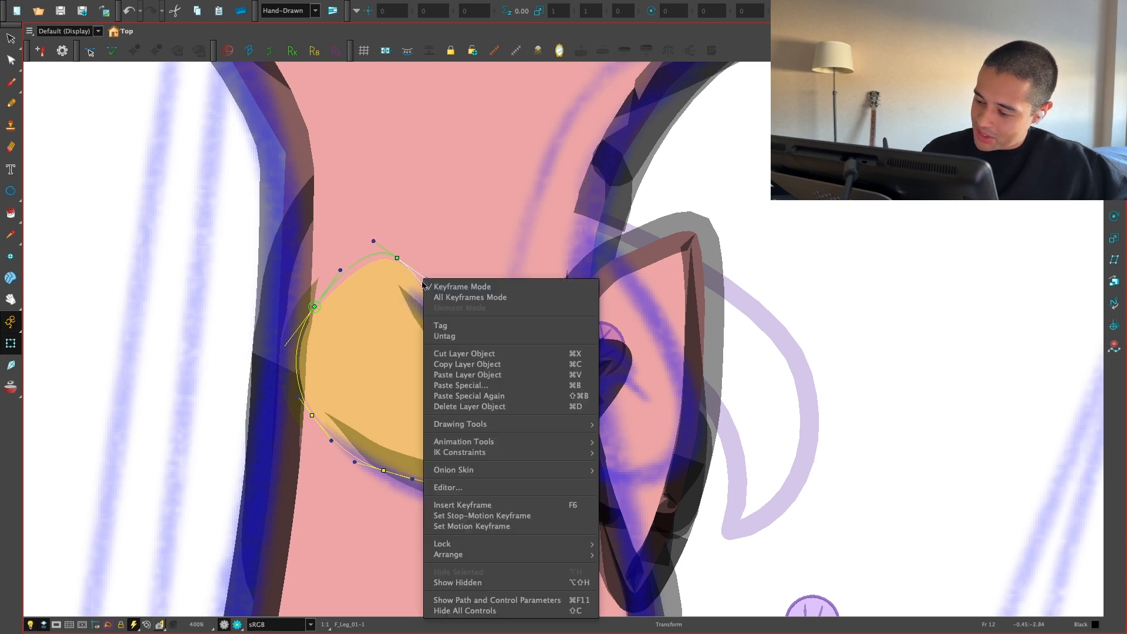
left_click(427, 288)
left_click_drag(453, 329, 452, 333)
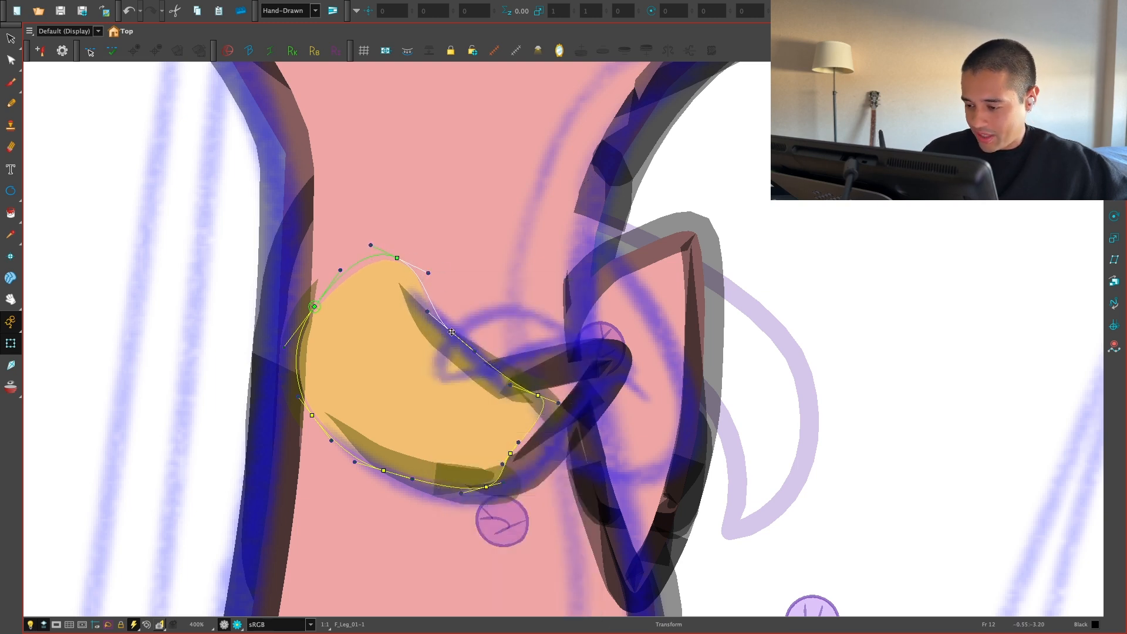
mouse_move(541, 395)
left_mouse_down()
mouse_move(547, 386)
mouse_move(516, 383)
left_mouse_up()
Step: Nudge the near arm's lower part forward in the layer order and round its outline at the elbow
key("1")
left_click_drag(589, 375, 547, 368)
left_click(547, 368)
key("b")
key("b")
key("alt+Down")
key("2")
left_click_drag(717, 372, 707, 364)
key("shift+b")
left_click(491, 417)
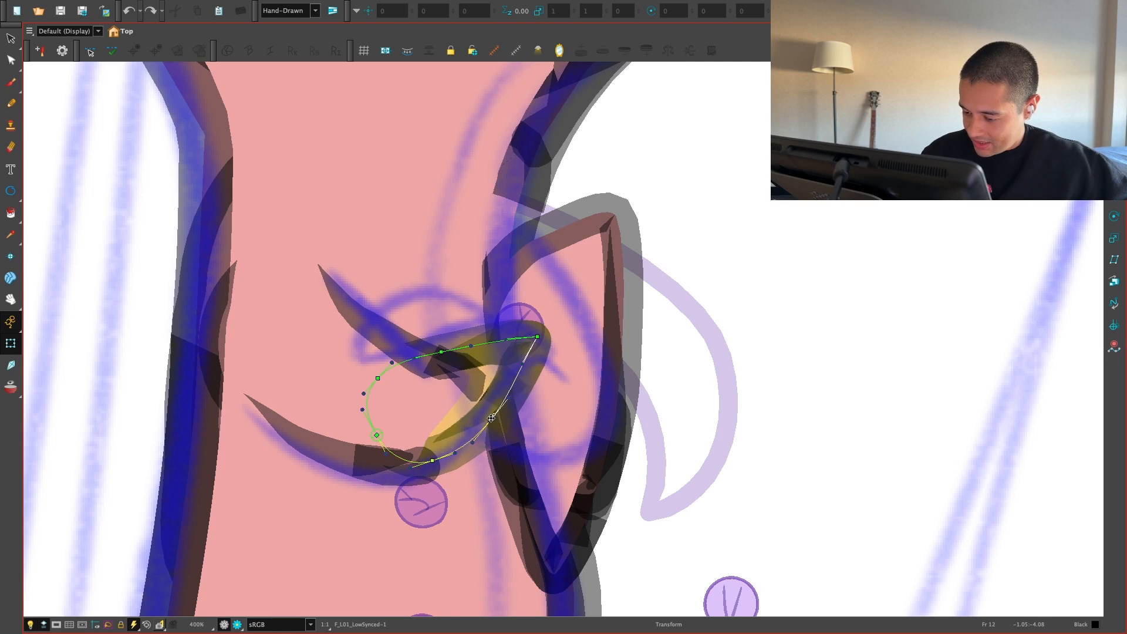
left_click_drag(434, 464, 427, 473)
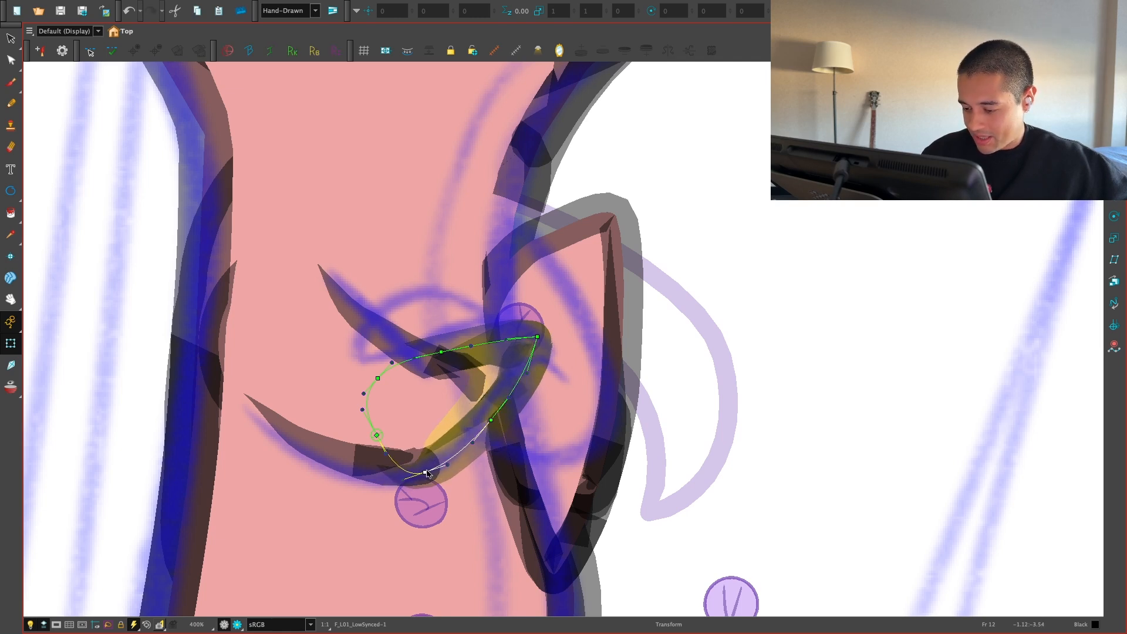
Step: Select the near arm's upper part and refine its top edge and elbow end to follow the sketch
left_click(375, 435)
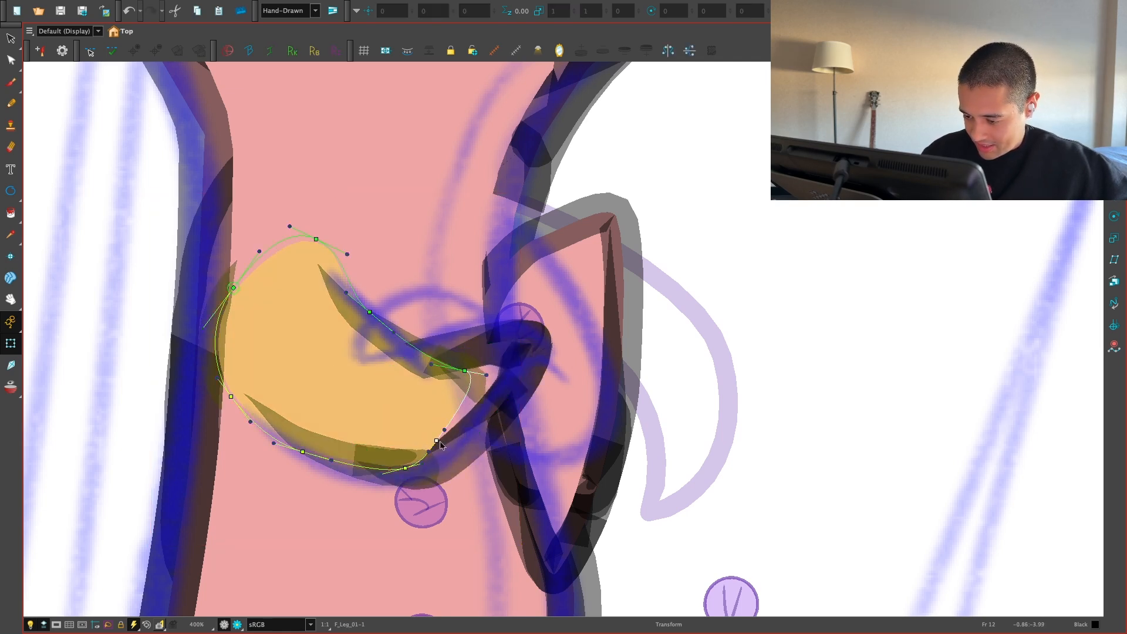
left_click_drag(466, 369, 459, 367)
left_click(514, 355)
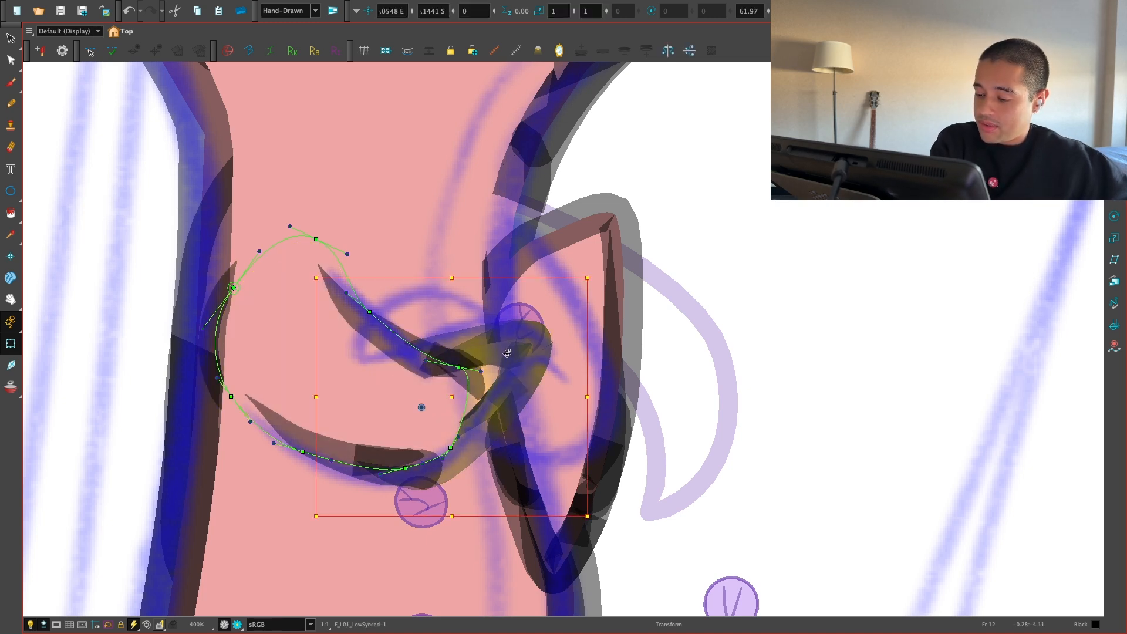
left_click_drag(460, 369, 443, 362)
left_click_drag(369, 311, 362, 305)
left_click_drag(442, 360, 450, 368)
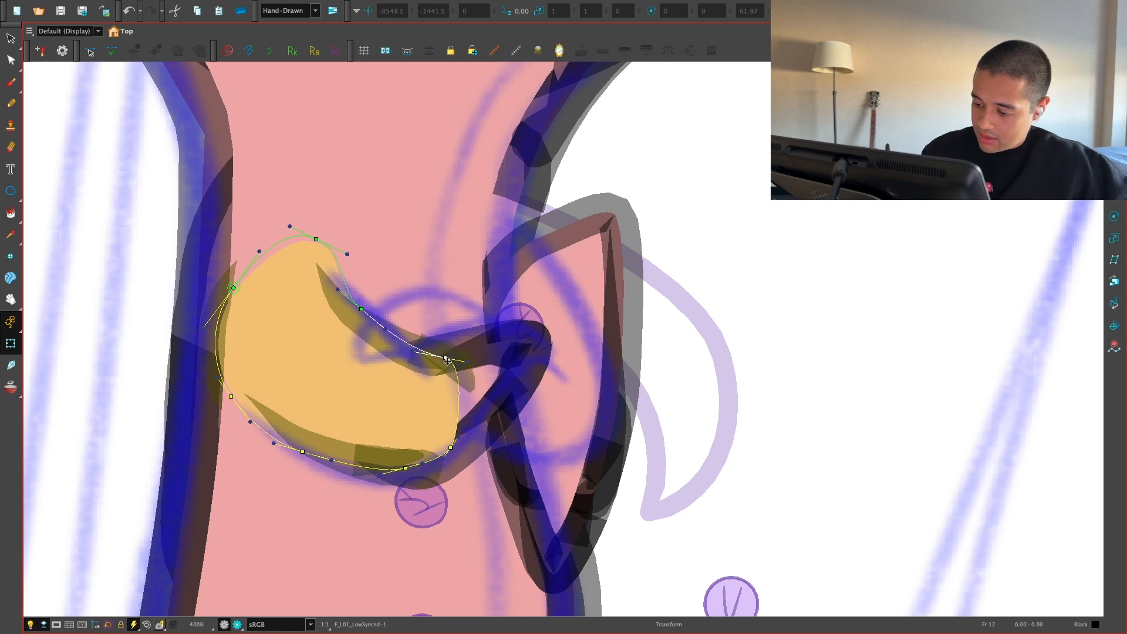
Step: Select the far arm and rotate and move its upper part so it slants along the sketched line
key("1")
key("1")
key("space")
left_click_drag(634, 336, 593, 356)
key("1")
left_click(555, 388)
key("b")
left_click_drag(631, 527, 718, 438)
key("2")
left_click_drag(626, 458, 587, 438)
key("1")
left_click_drag(594, 408, 592, 415)
left_click(592, 415)
Step: Select the far arm's lower part, rotate it about 147 degrees and move it inward to the near arm's elbow
left_click(568, 438)
key("b")
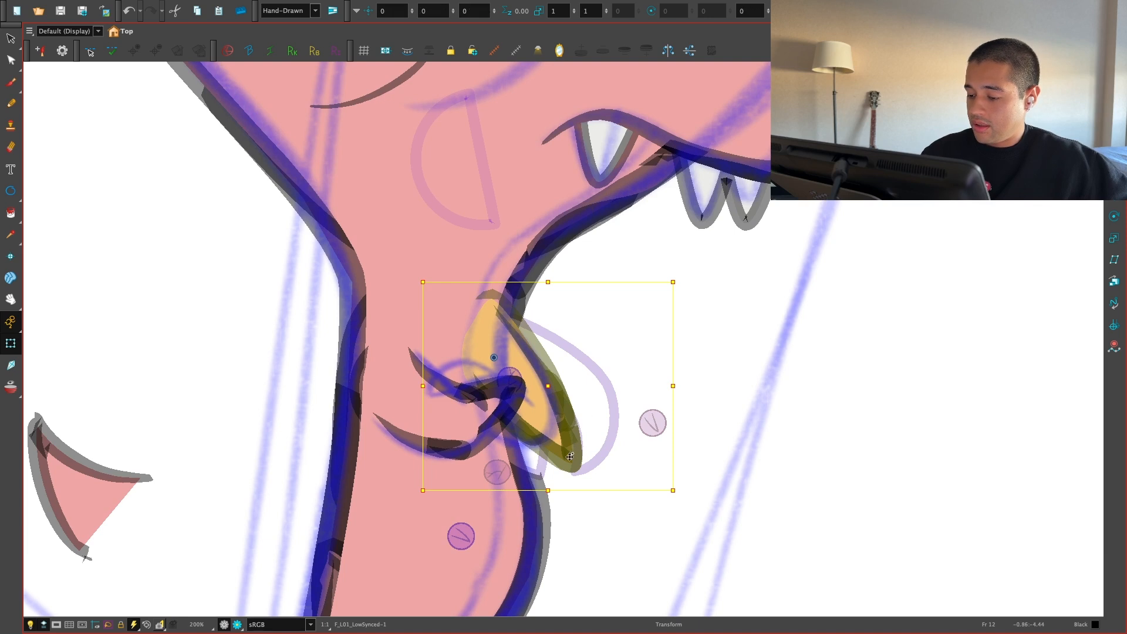
key("super+z")
key("super+z")
left_click_drag(629, 357, 505, 470)
left_click_drag(531, 405, 504, 386)
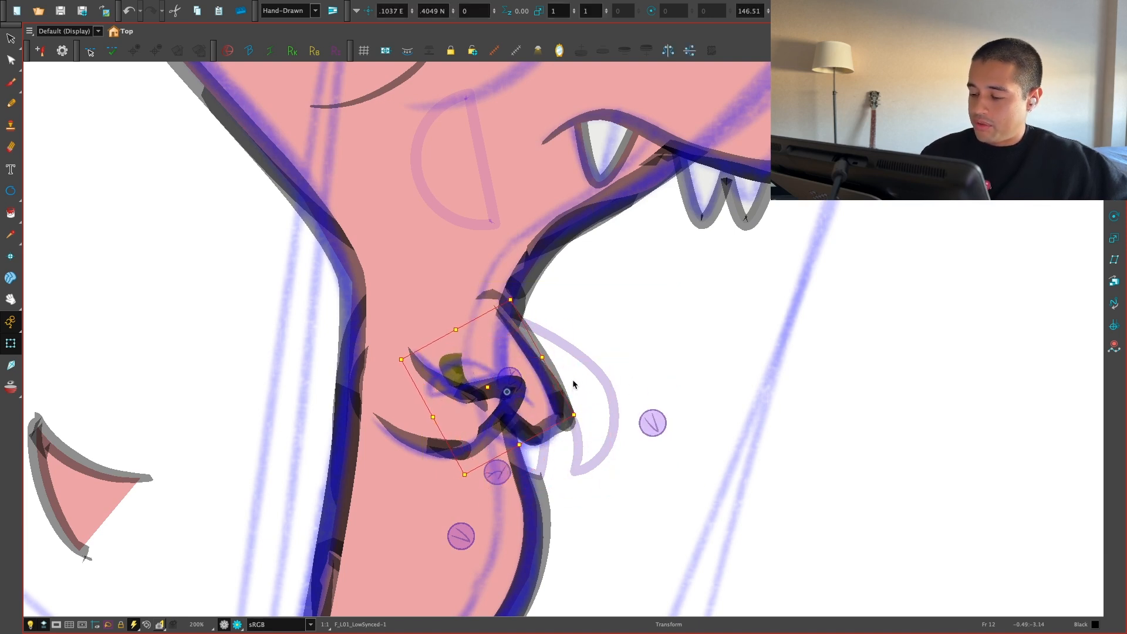
Step: Bring the far arm's lower part forward in the layer order and adjust its rotation to about 97 degrees and its position
key("super+z")
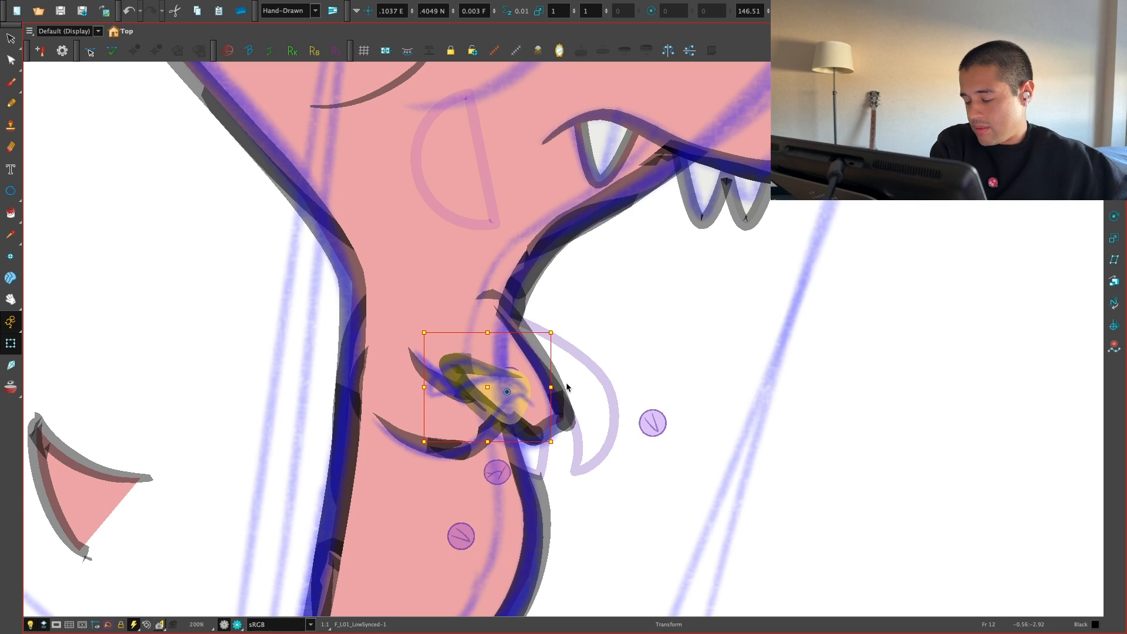
key("2")
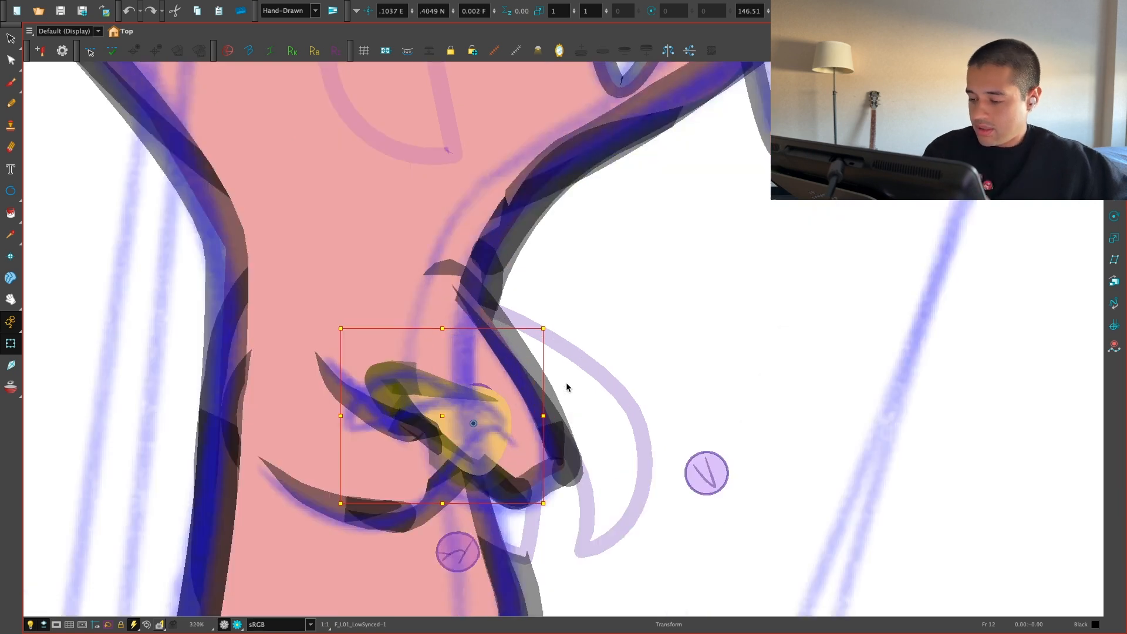
left_click_drag(533, 506, 577, 429)
left_click_drag(489, 451, 563, 464)
left_click_drag(562, 464, 487, 428)
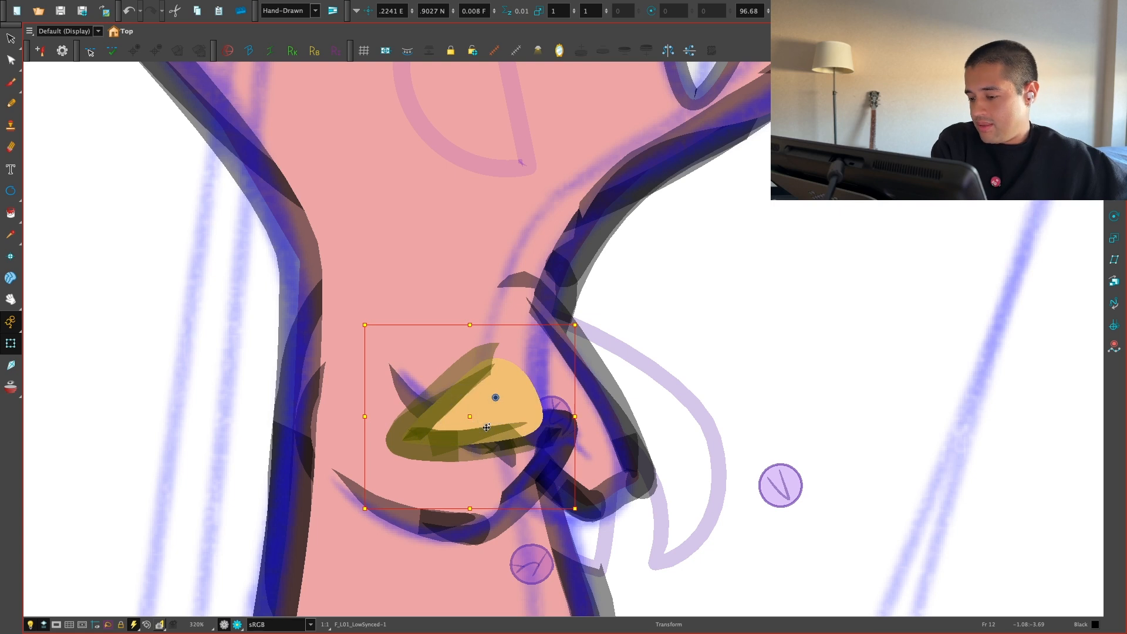
Step: Shift the far arm's lower part farther inward across the body, above the near arm
key("2")
left_click_drag(553, 420, 520, 386)
key("ctrl+z")
key("shift+F11")
mouse_move(502, 423)
left_mouse_down()
mouse_move(401, 390)
mouse_move(483, 404)
left_mouse_up()
left_click(547, 415)
key("ctrl+z")
key("1")
key("1")
Step: Select the far arm's upper part, show its deformation controls and send it backward in the layer order behind the body
left_click(646, 376)
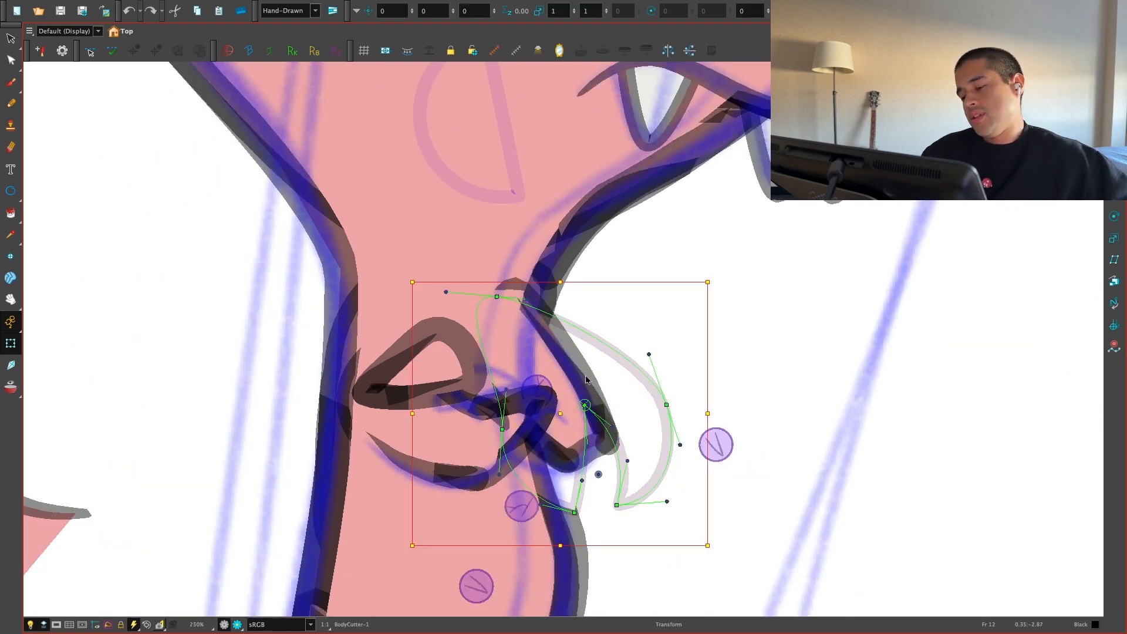
left_click(599, 357)
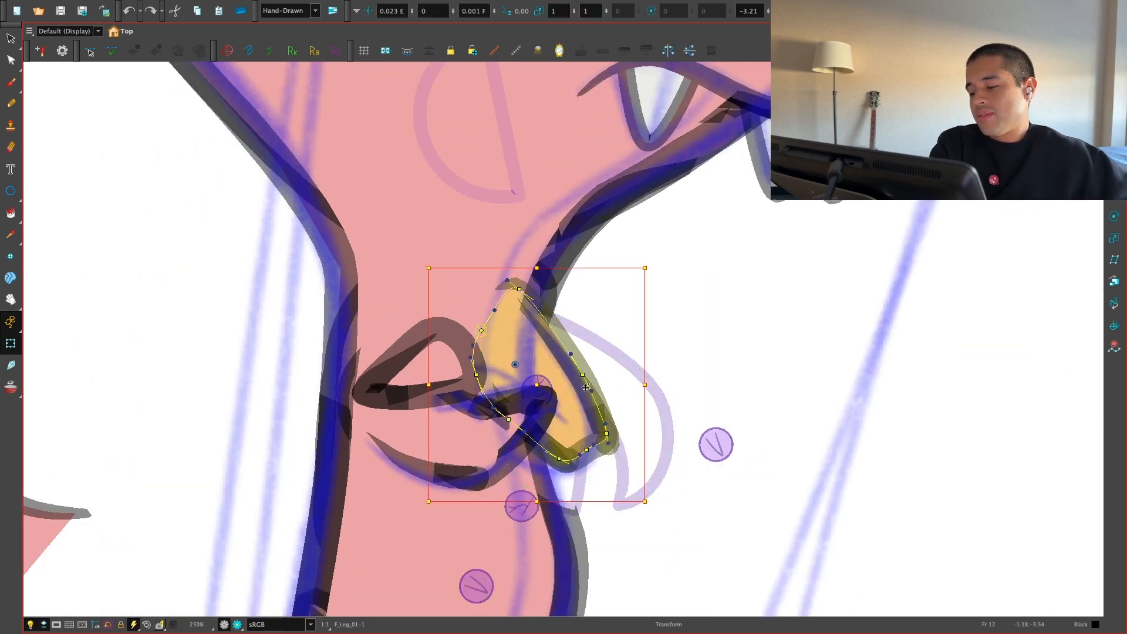
key("b")
key("b")
key("Escape")
left_click(585, 385)
key("alt+Up")
key("2")
key("2")
Step: Select the far arm's lower part and shift it closer to the elbow
left_click(397, 401)
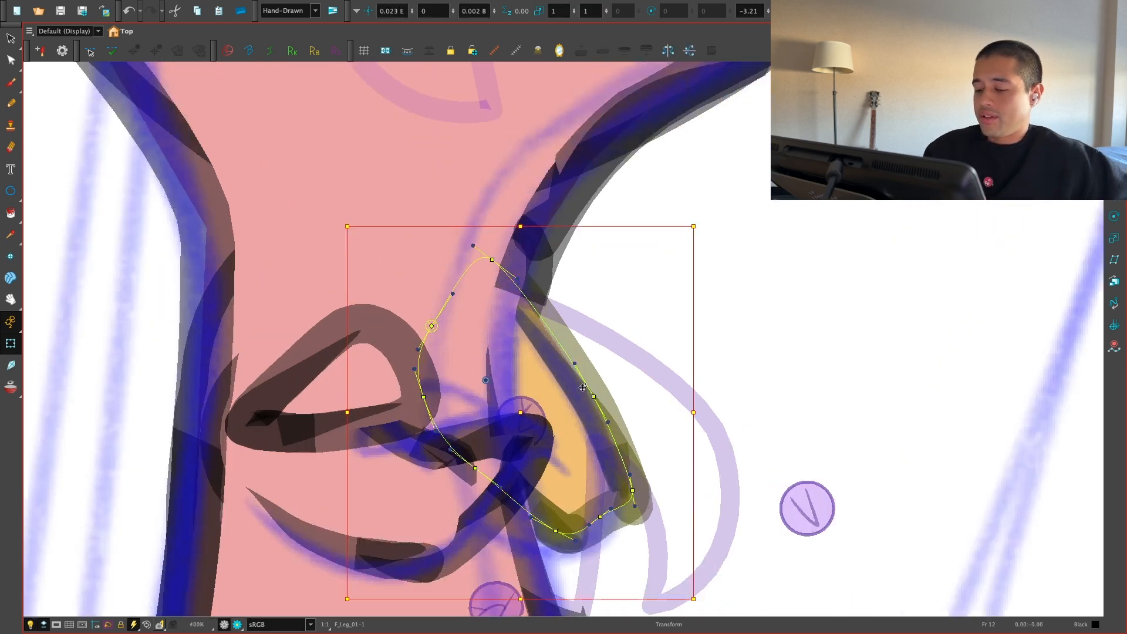
key("r")
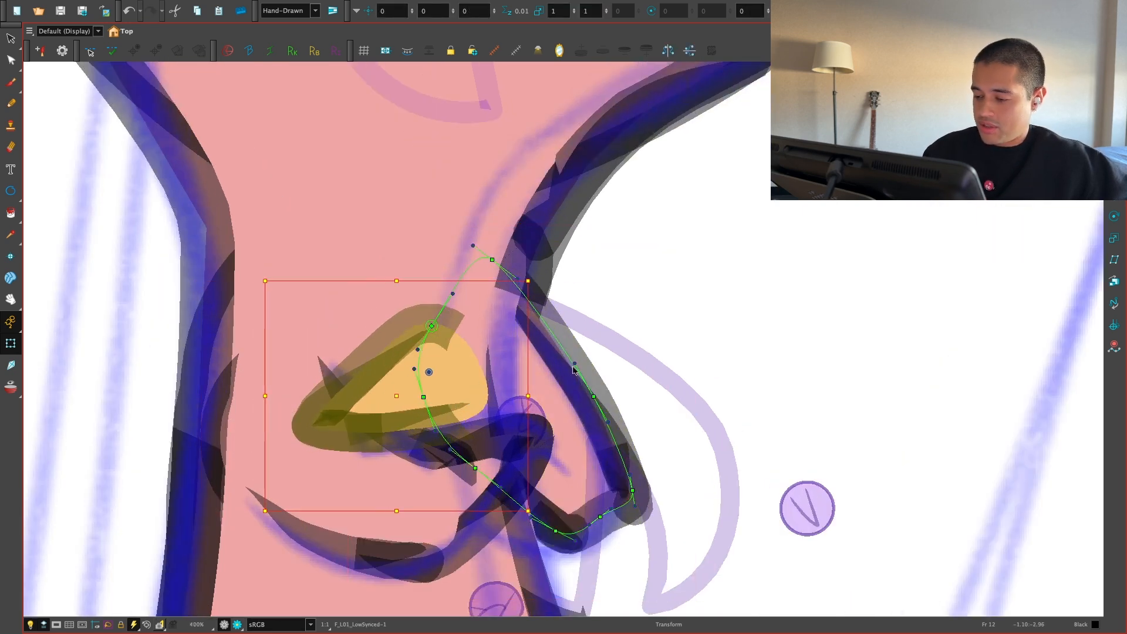
key("Escape")
Step: Pull the far upper arm's inner edge outward with its deformation points to narrow the shape against the body
left_click_drag(432, 326, 487, 339)
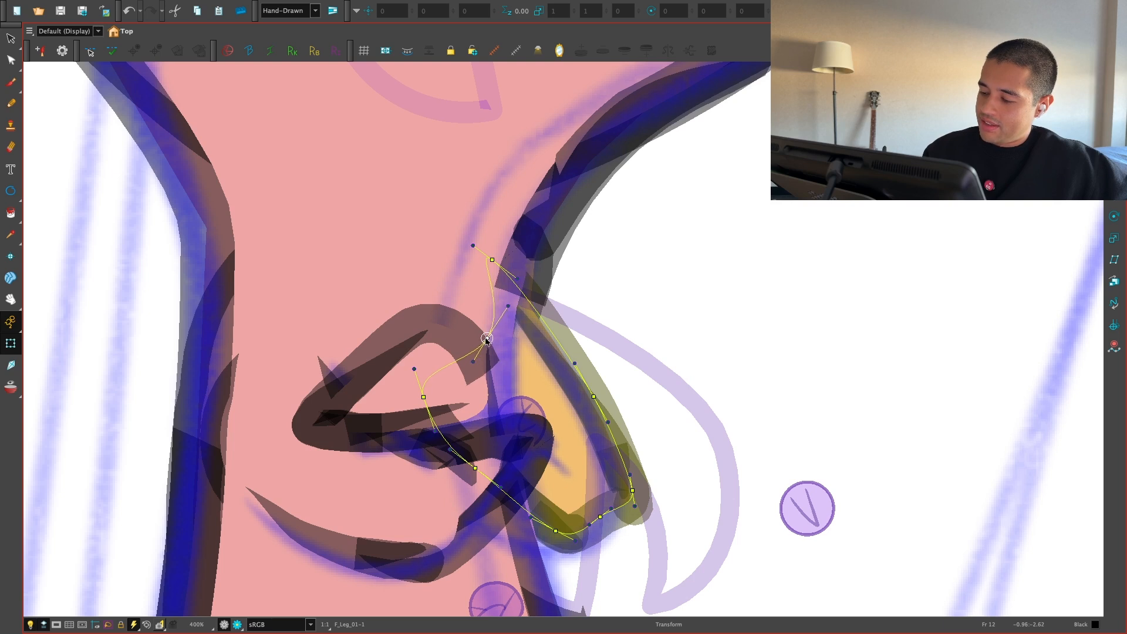
left_click_drag(424, 397, 496, 435)
left_click_drag(498, 258, 498, 286)
mouse_move(484, 339)
left_mouse_down()
mouse_move(498, 353)
mouse_move(495, 316)
mouse_move(491, 354)
left_mouse_up()
left_click_drag(539, 403, 537, 372)
left_click_drag(474, 436, 508, 459)
left_click_drag(493, 403, 498, 403)
Step: Show the far arm's lower part deformation controls and round its upper edge and inner end
left_click(428, 340)
key("F11")
scroll(369, 279, "up", 3)
left_click_drag(373, 351, 347, 340)
left_click_drag(463, 291, 465, 300)
left_click_drag(298, 424, 288, 420)
left_click_drag(272, 461, 291, 474)
left_click_drag(307, 433, 295, 432)
left_click_drag(347, 340, 351, 352)
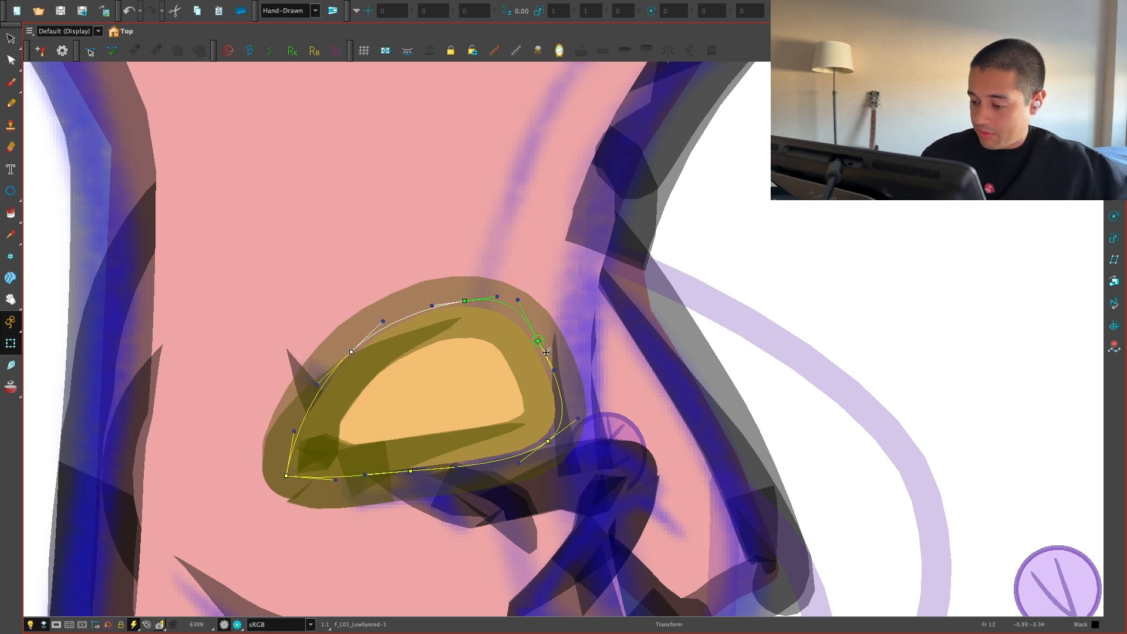
Step: Stretch the far lower arm's elbow end outward, smooth its edges into an arch and hide its deformation controls
left_click_drag(551, 354, 569, 367)
left_click_drag(548, 441, 595, 470)
key("super+z")
left_click_drag(570, 367, 564, 447)
left_click_drag(456, 467, 403, 461)
left_click_drag(597, 400, 571, 424)
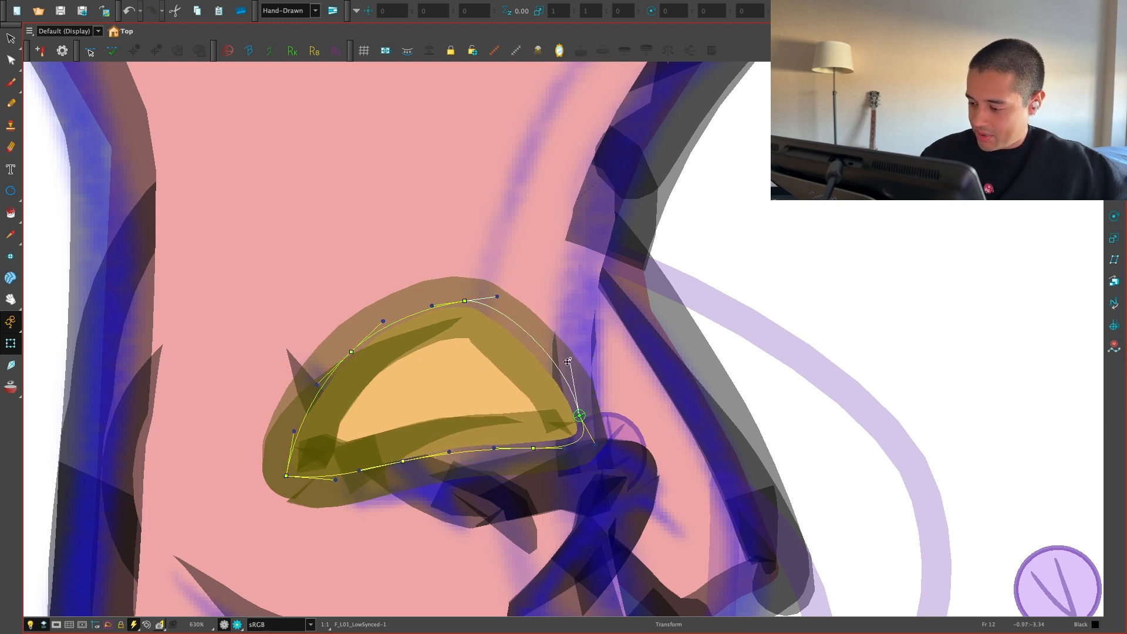
left_click_drag(464, 300, 518, 305)
key("1")
key("space")
key("1")
left_click(774, 316)
key("shift+c")
Step: Show the far upper arm's deformation controls and round its outer edge and lower end to the sketched curve
key("1")
key("1")
left_click_drag(667, 442, 627, 435)
key("2")
left_click(613, 405)
key("b")
left_click(608, 379)
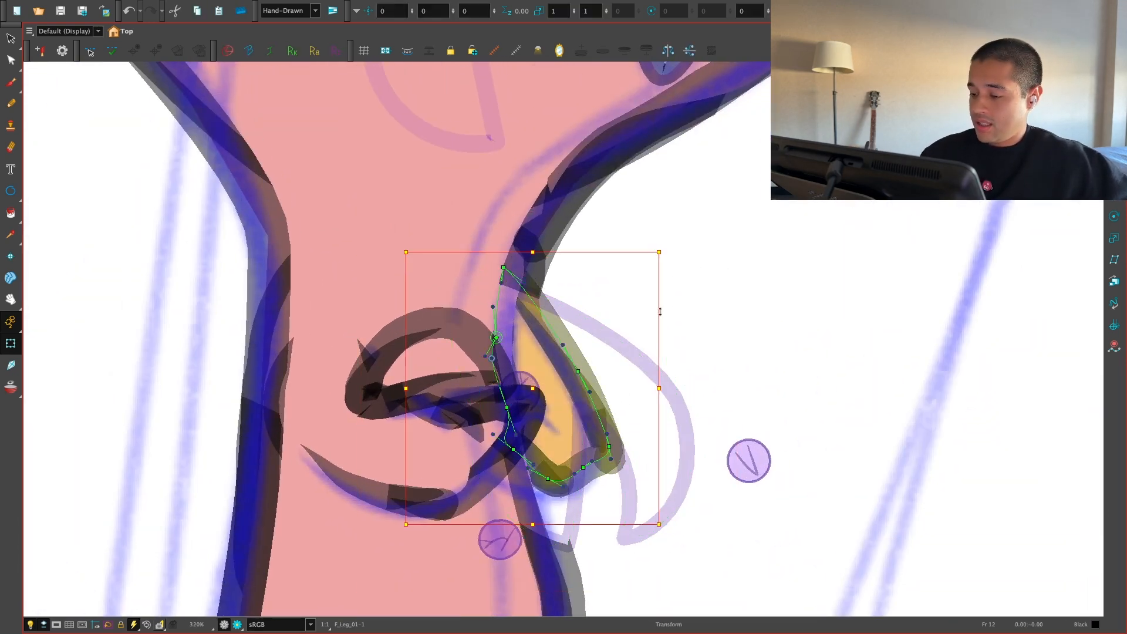
left_click(579, 369)
mouse_move(527, 460)
left_mouse_down()
mouse_move(494, 457)
mouse_move(523, 475)
left_mouse_up()
left_click_drag(608, 446, 588, 479)
left_click_drag(590, 432, 595, 427)
left_click_drag(527, 482, 516, 475)
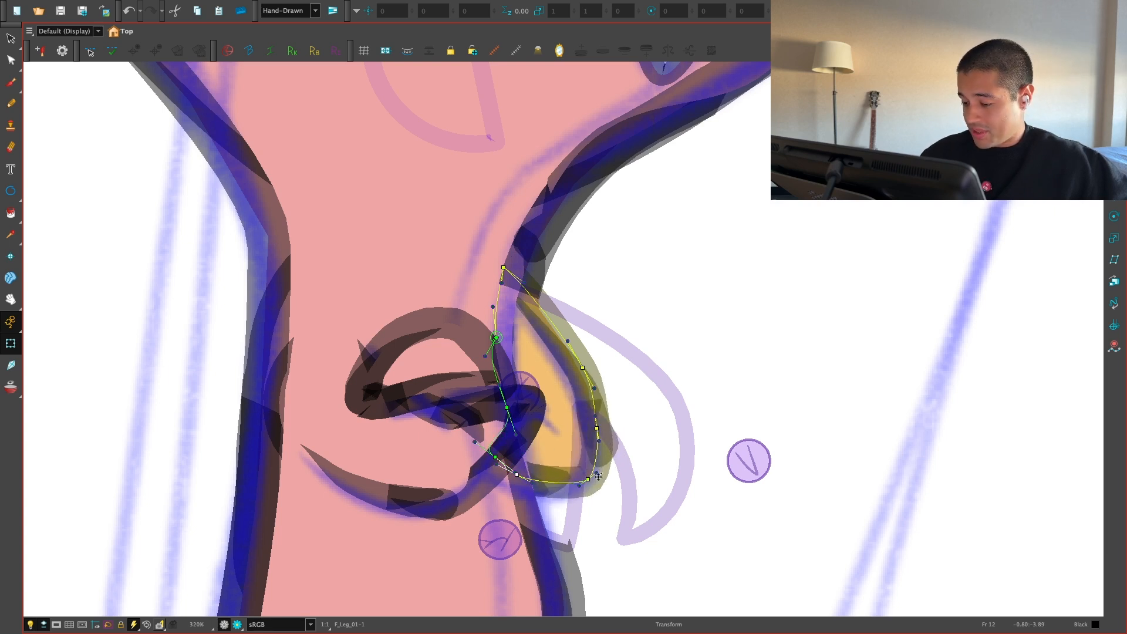
Step: Fine-tune the far upper arm's outer curve and bottom edge
key("2")
left_click_drag(577, 435, 582, 433)
left_click_drag(562, 359, 569, 381)
left_click_drag(576, 491, 539, 514)
Step: Deselect the far arm and examine the posed arms in render view, returning to the working view
key("1")
key("1")
left_click(658, 369)
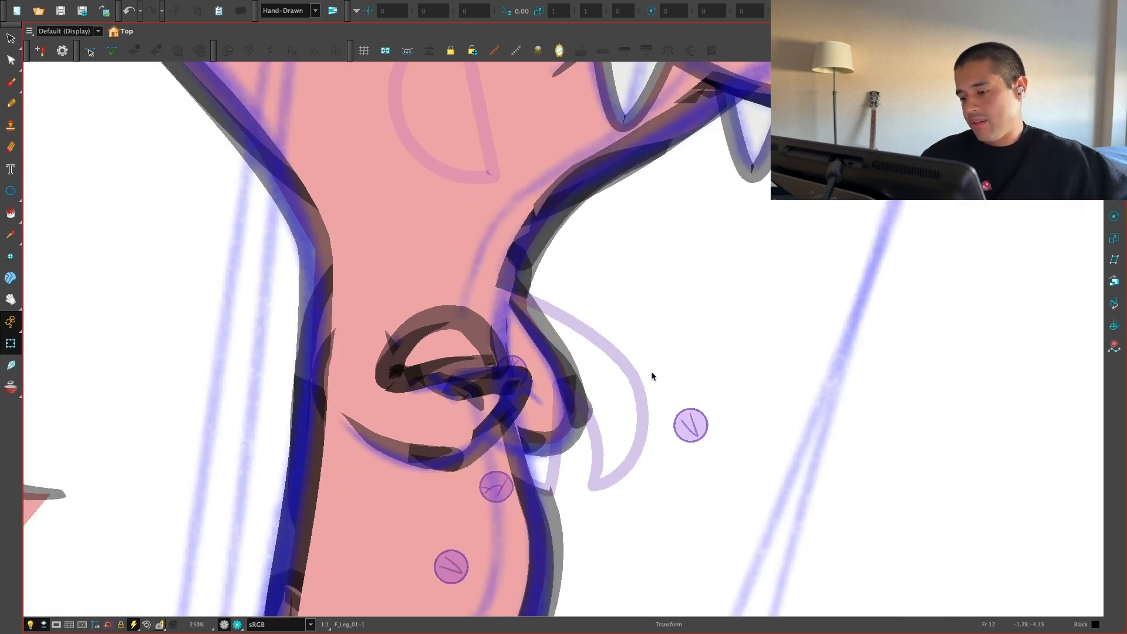
key("1")
key("1")
key("1")
left_click(237, 625)
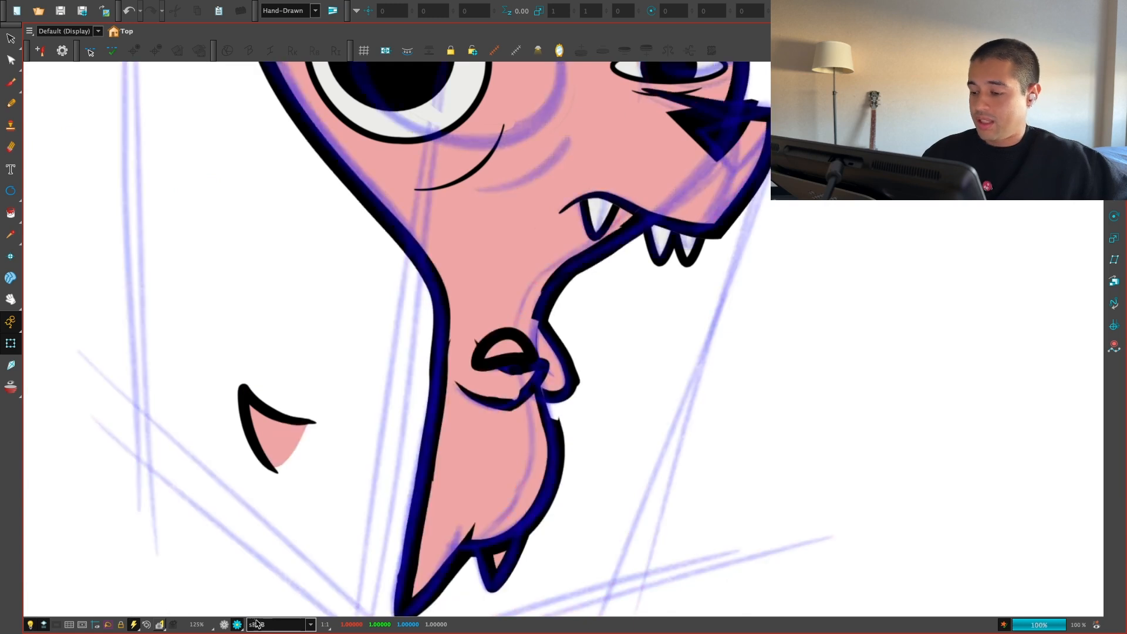
key("2")
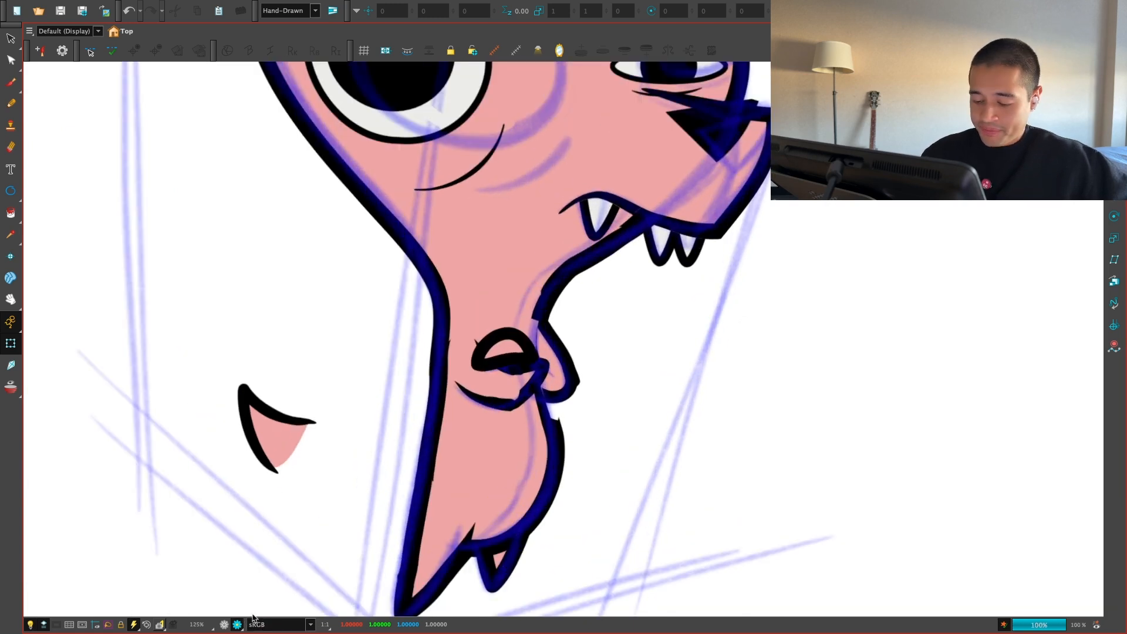
left_click(224, 625)
Step: Select the near upper arm and adjust its deformation point at the elbow
key("2")
key("2")
key("2")
left_click(495, 450)
key("2")
left_click_drag(480, 455, 498, 434)
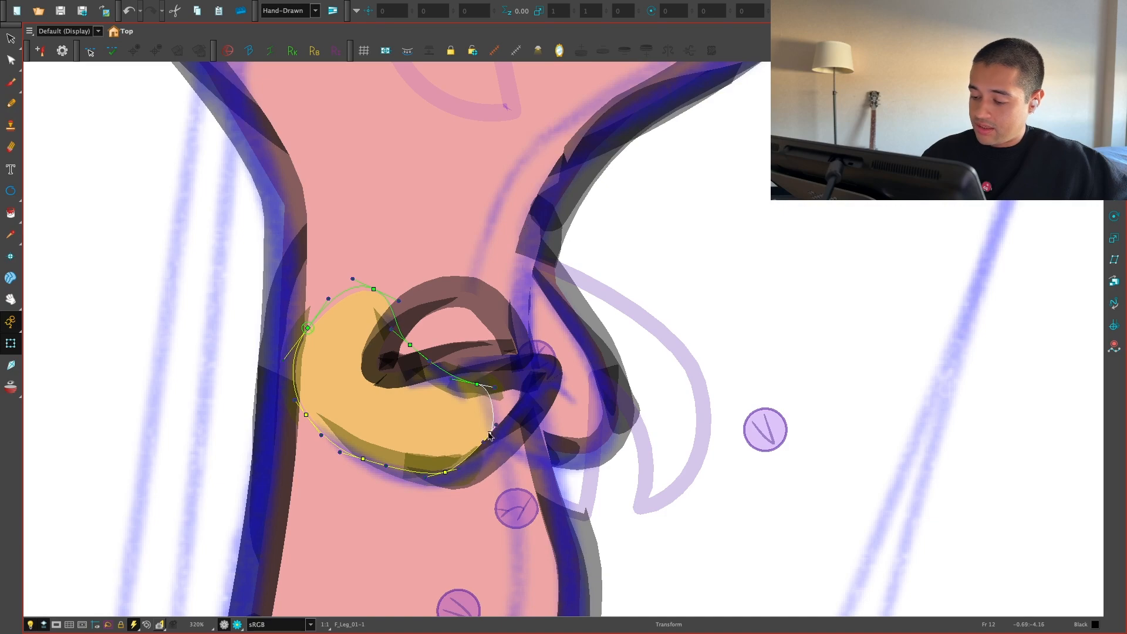
Step: Examine both arms and the body outline around them in render view at several zoom levels
left_click(702, 311)
left_click(238, 624)
key("1")
key("1")
key("1")
key("1")
key("1")
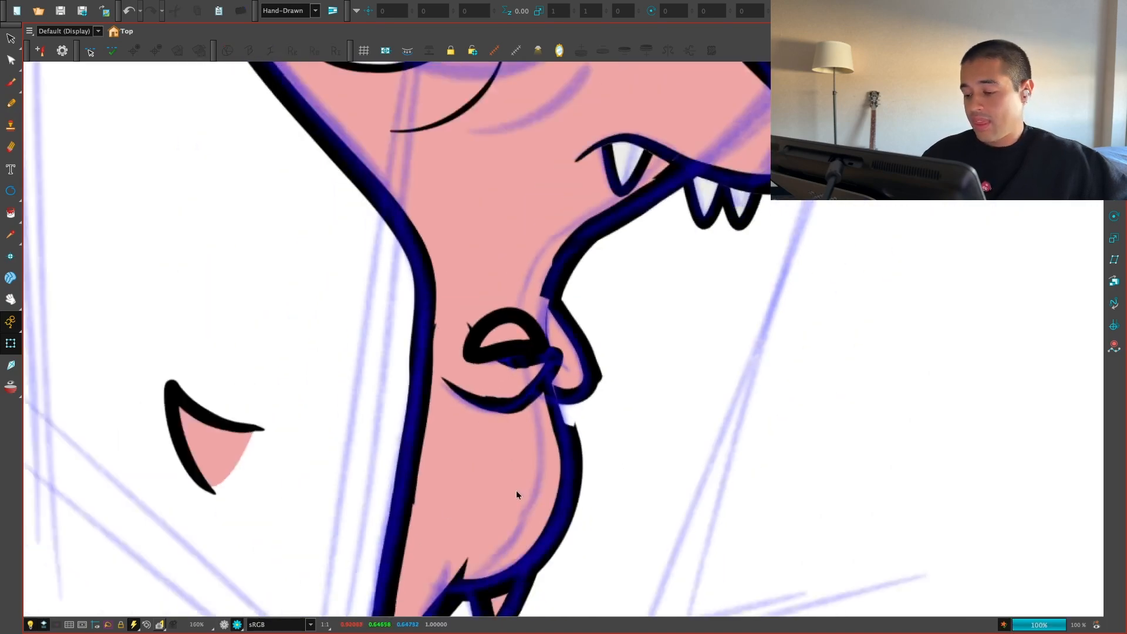
key("2")
key("2")
key("2")
left_click(662, 438)
left_click(546, 375)
key("2")
left_click(481, 337)
left_click(238, 625)
key("1")
key("1")
key("1")
key("1")
key("1")
key("1")
key("1")
Step: Move the body cutter upward so the body outline continues behind the far arm, and check it in render view
left_click(224, 624)
key("2")
key("2")
left_click_drag(580, 400, 558, 458)
key("2")
key("2")
key("2")
key("2")
key("2")
key("2")
key("alt+q")
key("2")
key("shift+t")
key("1")
key("1")
left_click(237, 625)
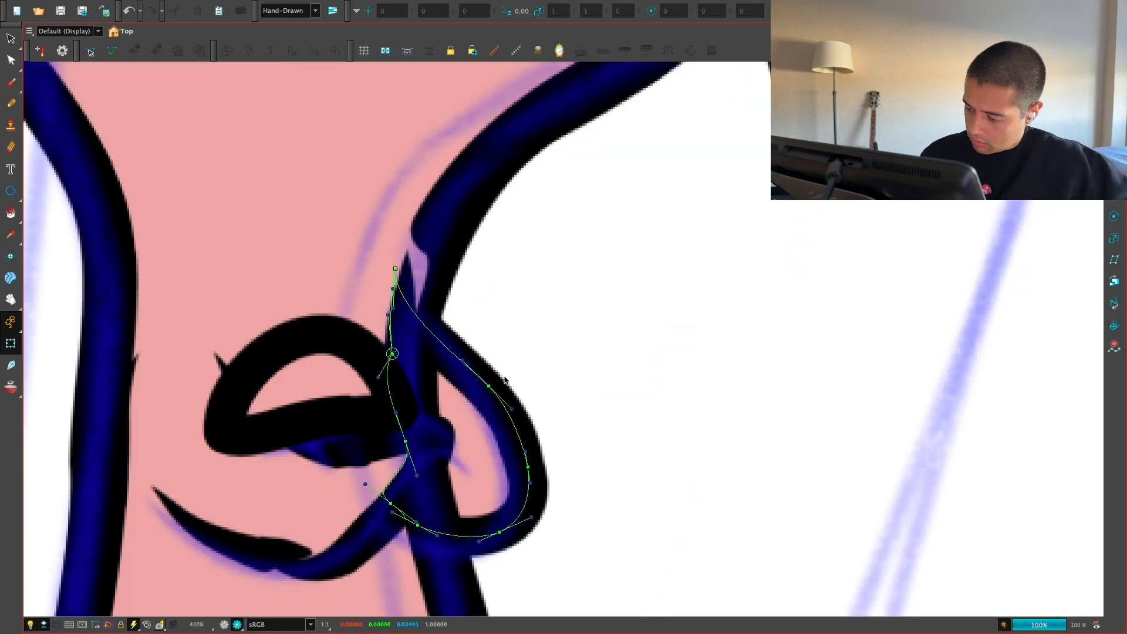
left_click(224, 625)
Step: Return to the working view with the rough sketch hidden and show the near upper arm's deformation points
key("2")
key("2")
key("c")
key("c")
key("shift+x")
key("ctrl+f")
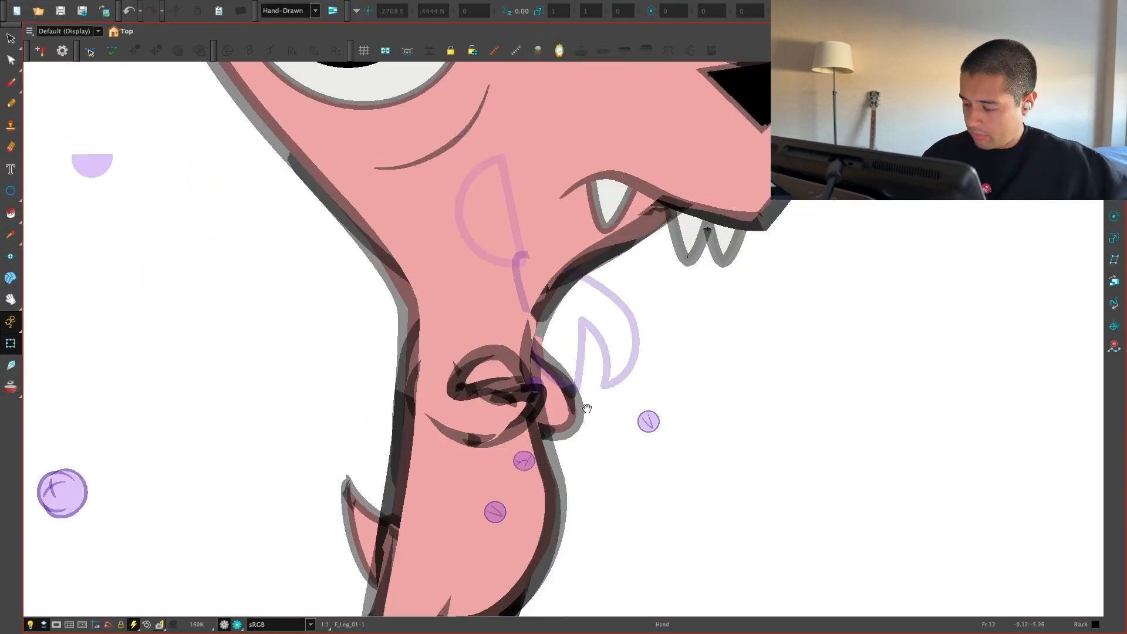
key("2")
key("2")
key("2")
key("shift+x")
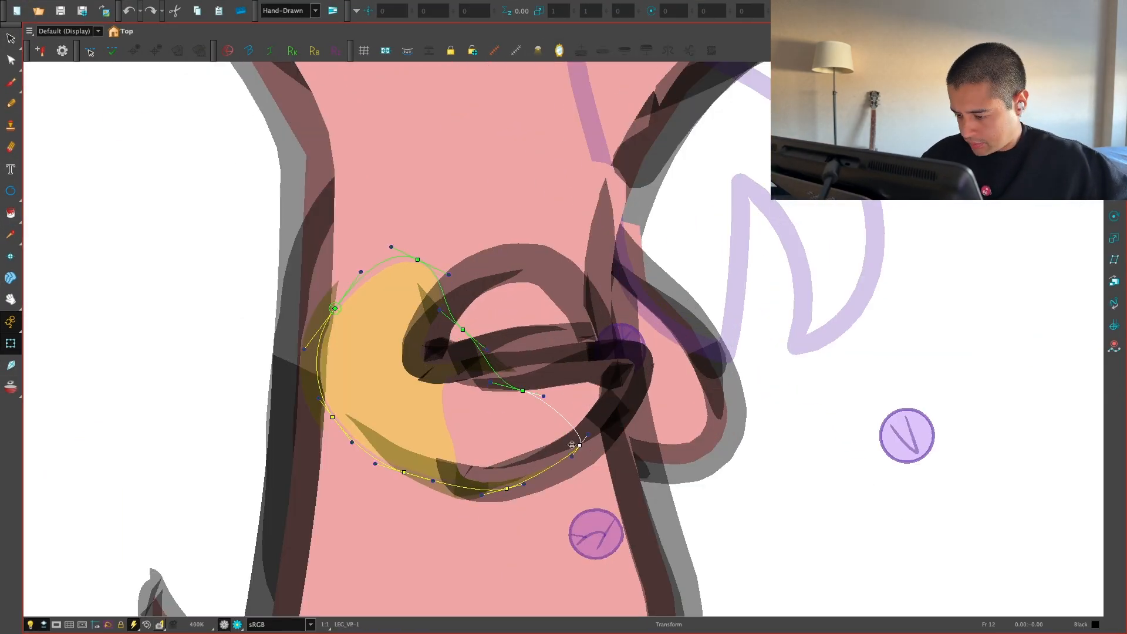
Step: Adjust the near upper arm's deformation around its elbow end
key("1")
key("1")
key("2")
key("1")
key("1")
key("1")
left_click(538, 397)
Step: Examine the whole pose in render view against the visible rough sketch
key("2")
key("2")
key("1")
key("1")
key("1")
key("1")
key("1")
left_click(237, 625)
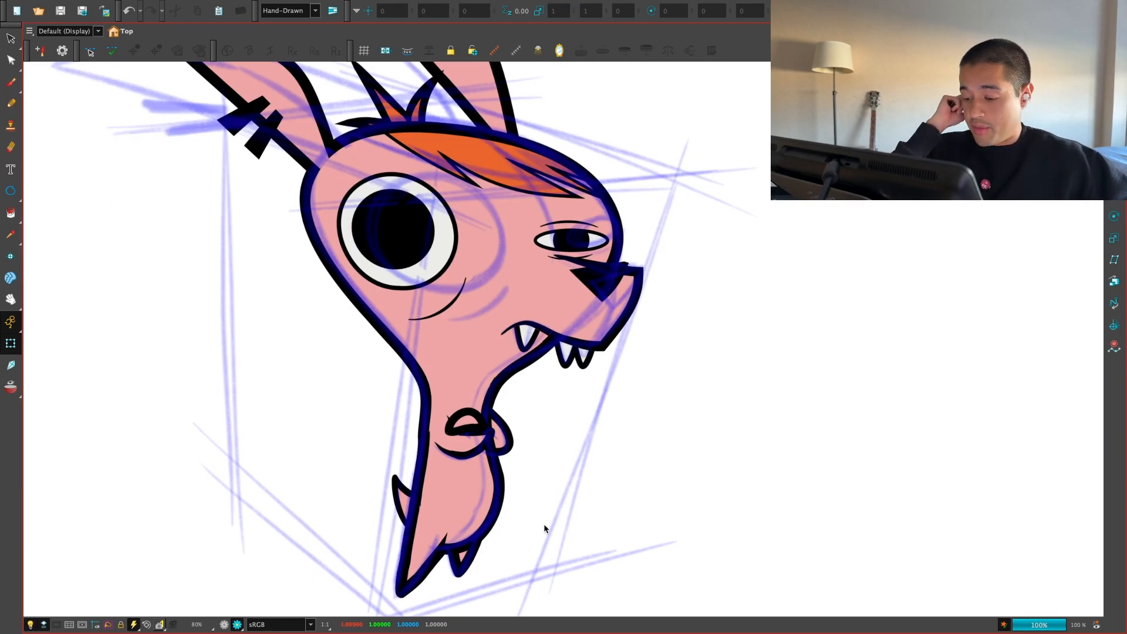
Step: Return to the working view and scale down the near lower arm shape around the elbow
key("2")
key("2")
left_click_drag(557, 447, 604, 397)
left_click(224, 625)
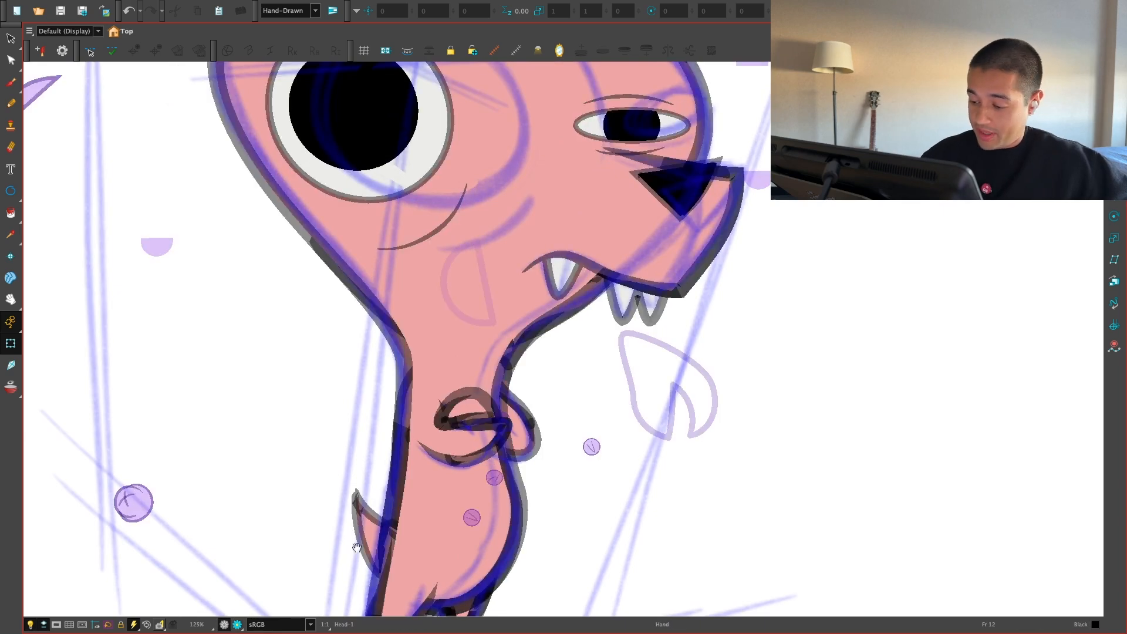
key("2")
key("2")
key("2")
key("2")
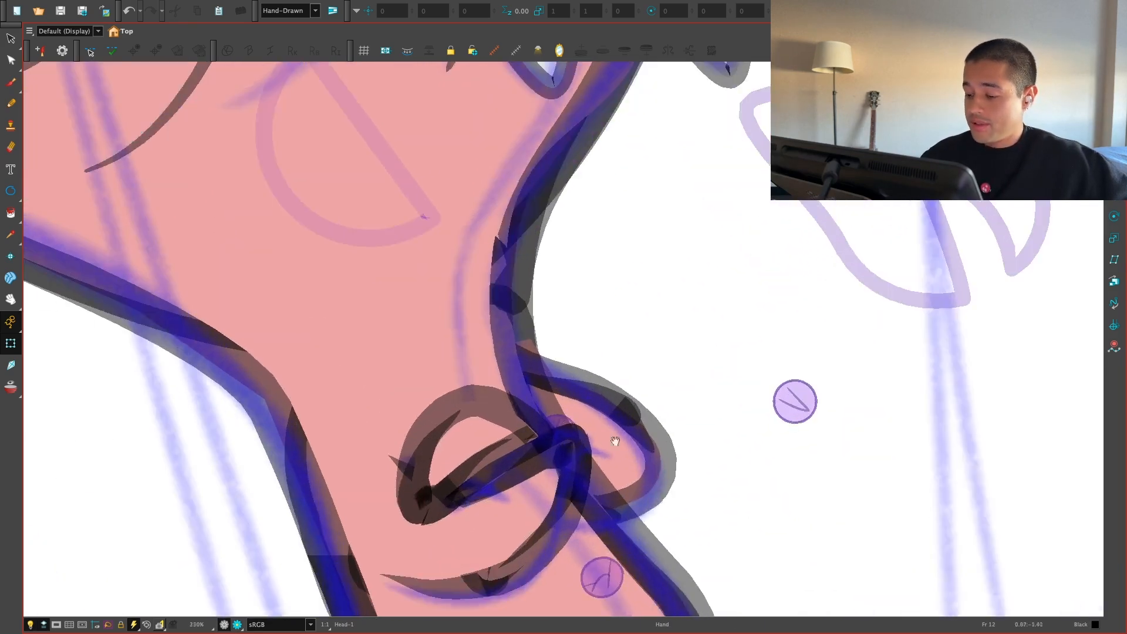
left_click(561, 380)
left_click_drag(563, 357, 523, 431)
left_click(618, 354)
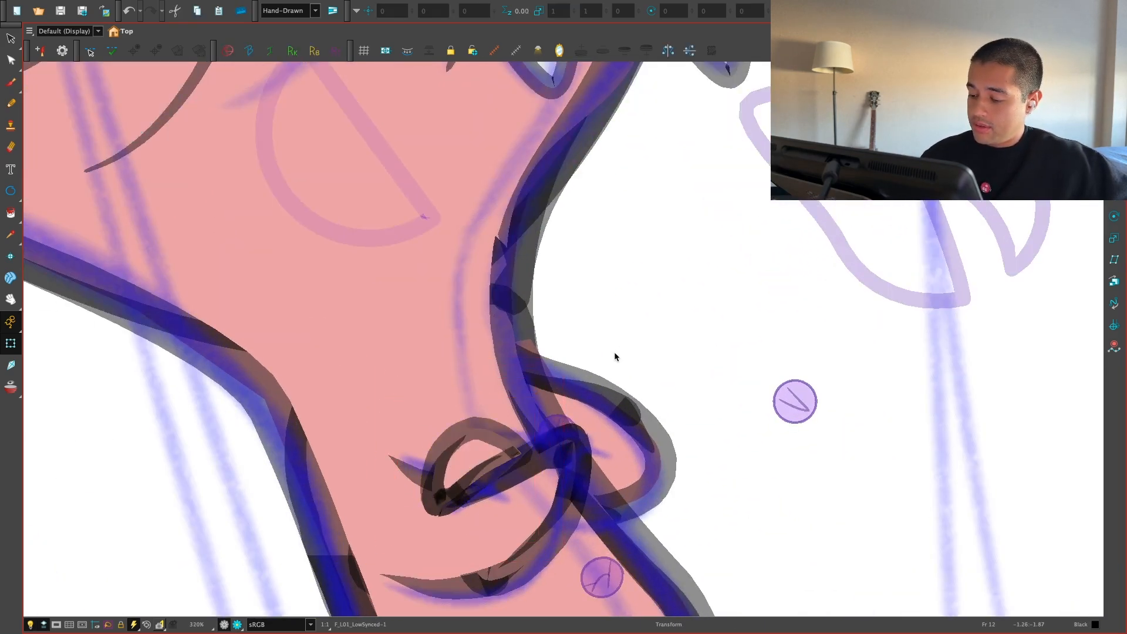
Step: Examine the resized near lower arm in render view, up close and at full figure, and return to the working view
left_click_drag(509, 523, 427, 498)
key("1")
key("1")
key("1")
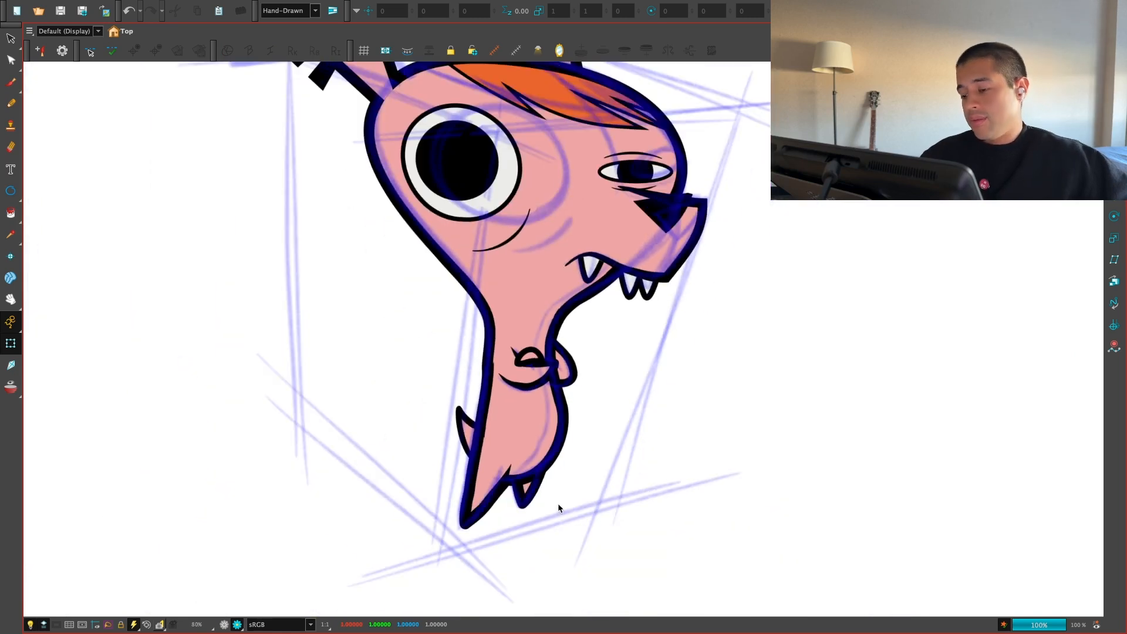
key("2")
key("2")
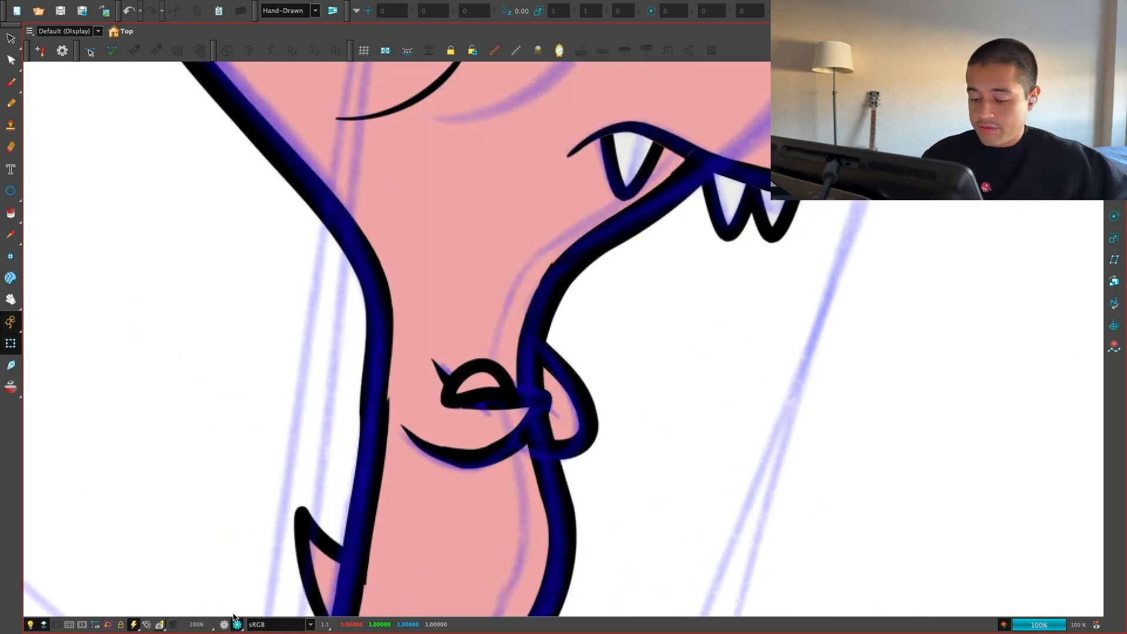
left_click(224, 624)
key("2")
left_click_drag(482, 399, 484, 252)
key("super+z")
Step: Fine-tune the shape and position of the near lower arm against the sketch, and deselect it
key("space")
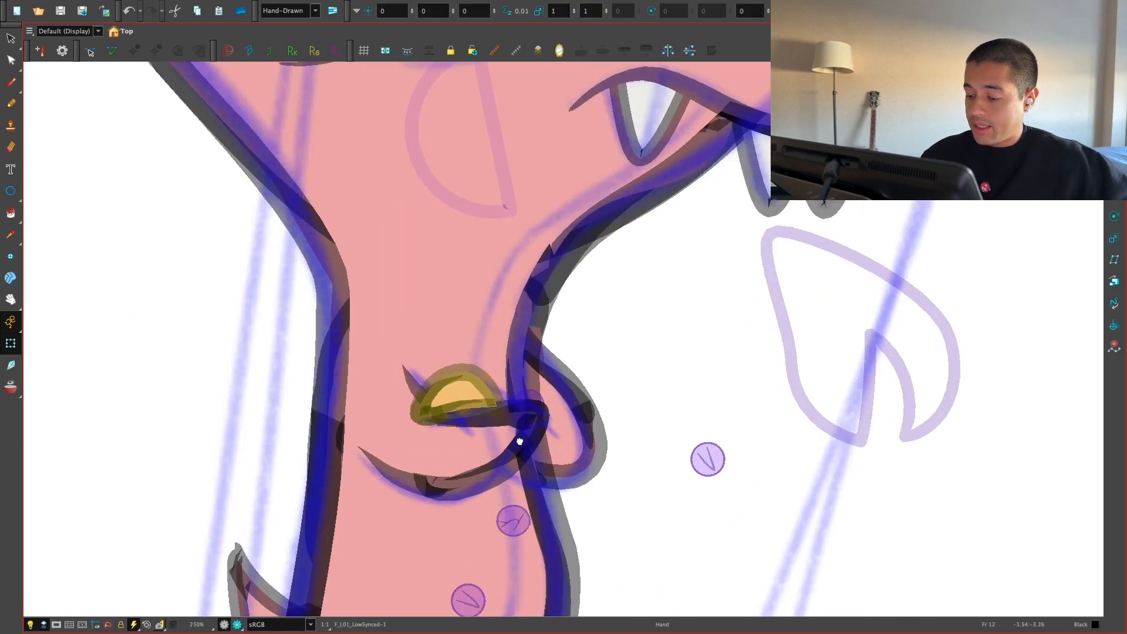
key("2")
left_click_drag(508, 352, 511, 356)
left_click_drag(476, 392, 477, 403)
left_click_drag(521, 371, 551, 342)
key("Escape")
Step: Examine the finished arms and the full character in render view
key("1")
key("1")
key("1")
left_click(237, 624)
key("1")
key("1")
key("1")
key("1")
left_click_drag(713, 408, 652, 514)
Step: Move the nose forward so it sits on the tip of the snout
key("2")
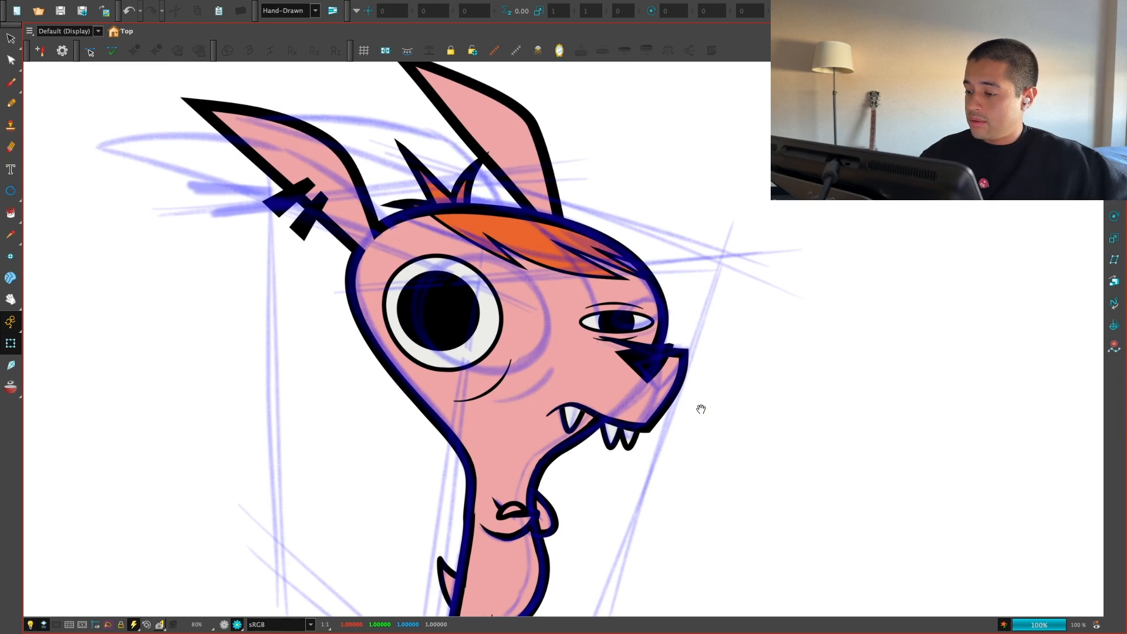
key("2")
key("2")
key("2")
key("2")
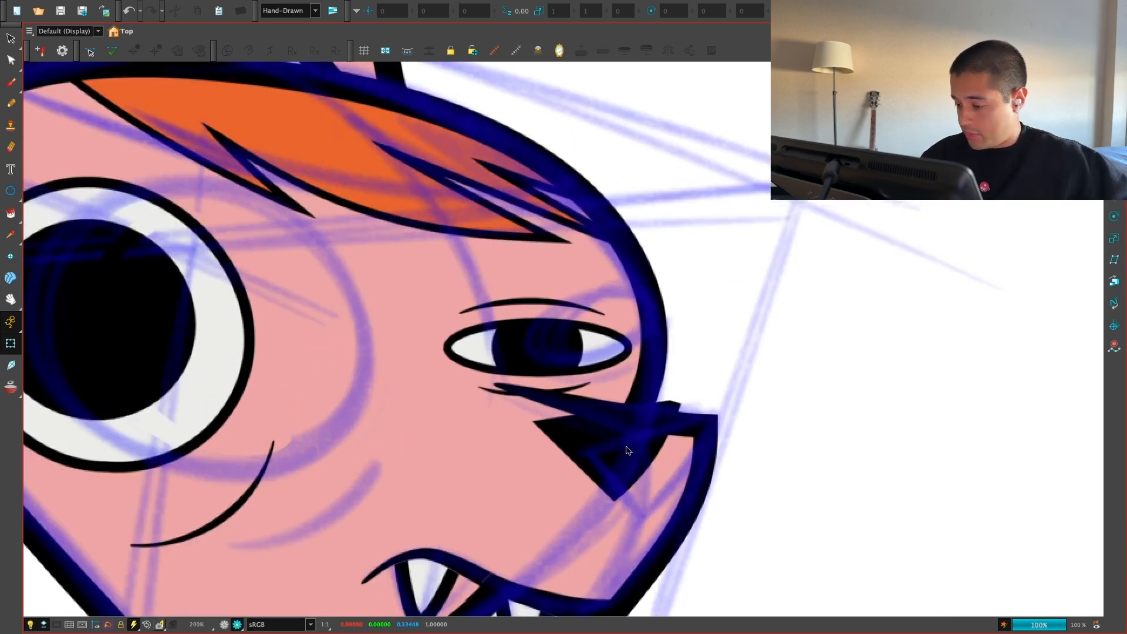
left_click(524, 499)
left_click(652, 442)
left_click_drag(649, 440, 683, 458)
key("1")
key("1")
Step: Reposition and reshape the large near eye into a wider oval that matches the sketched eye
left_click_drag(646, 510, 715, 468)
key("2")
left_click(473, 449)
left_click_drag(473, 449, 563, 457)
key("1")
mouse_move(439, 420)
left_mouse_down()
mouse_move(429, 416)
mouse_move(502, 423)
left_mouse_up()
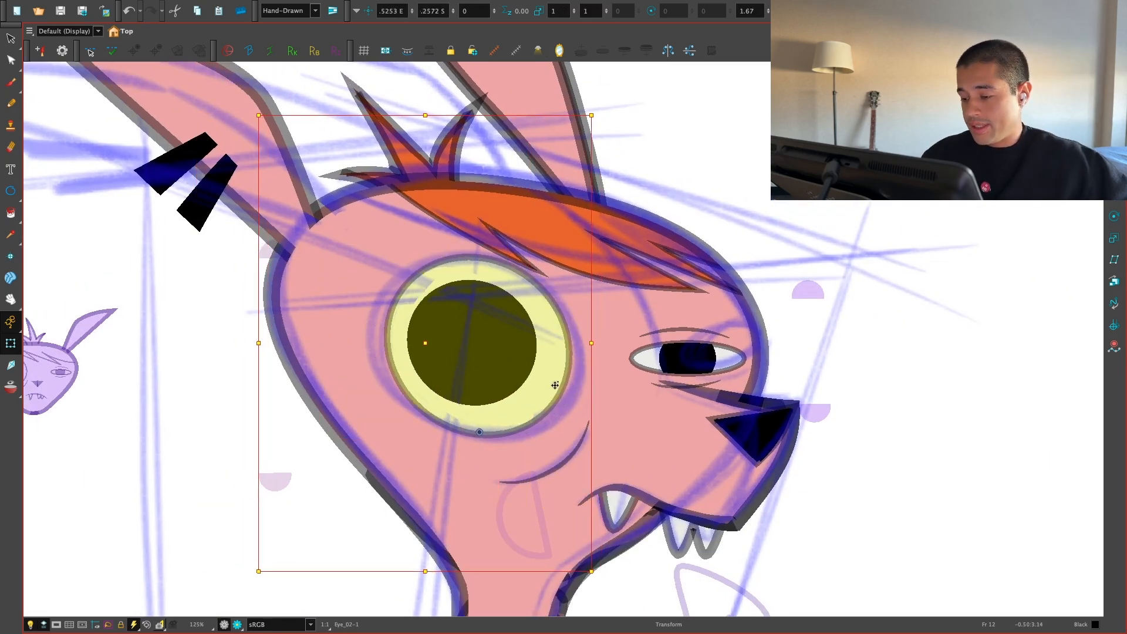
left_click_drag(595, 346, 607, 345)
Step: Move the large eye's pupil backward beyond its rim, out of the visible eye white
left_click(514, 358)
key("1")
left_click_drag(515, 360, 364, 321)
key("1")
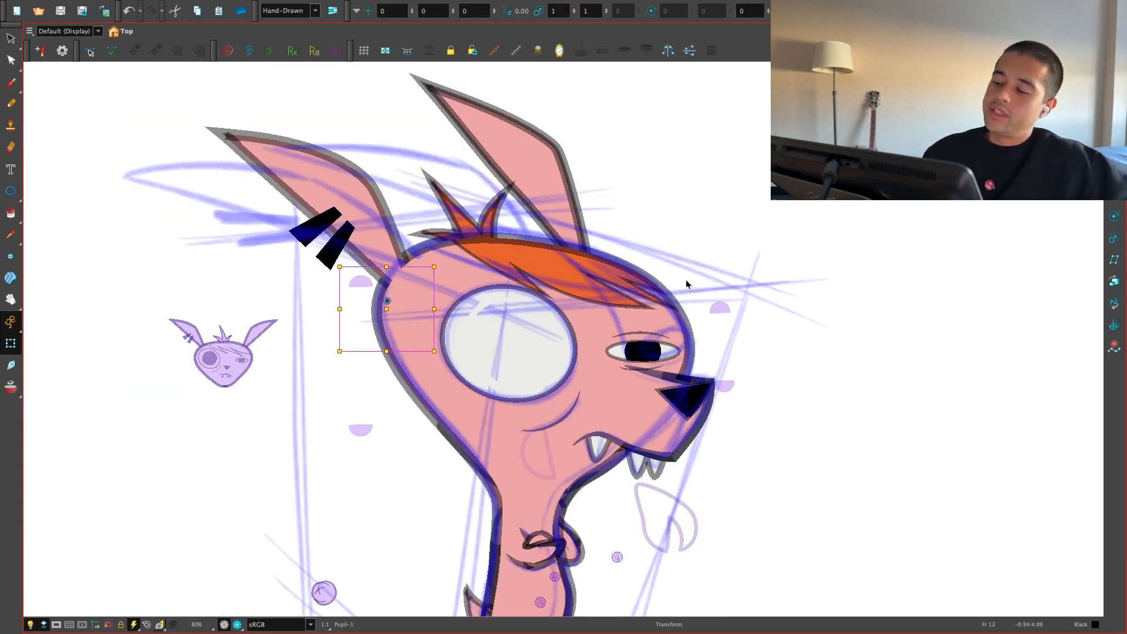
Step: Select the whole far eye group and move it forward to the front edge of the head
key("2")
key("2")
key("2")
left_click(646, 399)
key("b")
key("1")
left_click_drag(719, 547, 745, 509)
left_click_drag(606, 396, 660, 379)
Step: Narrow the far eye white and reshape and tilt it to match the sketched eye
left_click_drag(764, 423, 782, 556)
key("2")
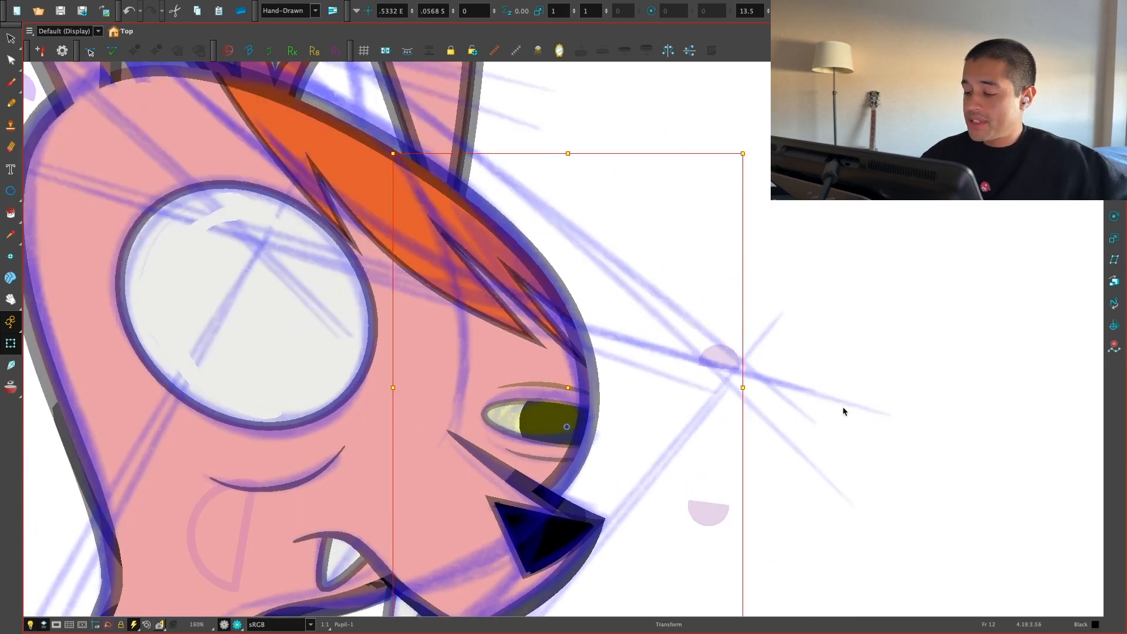
key("2")
left_click(499, 441)
left_click_drag(652, 445, 634, 444)
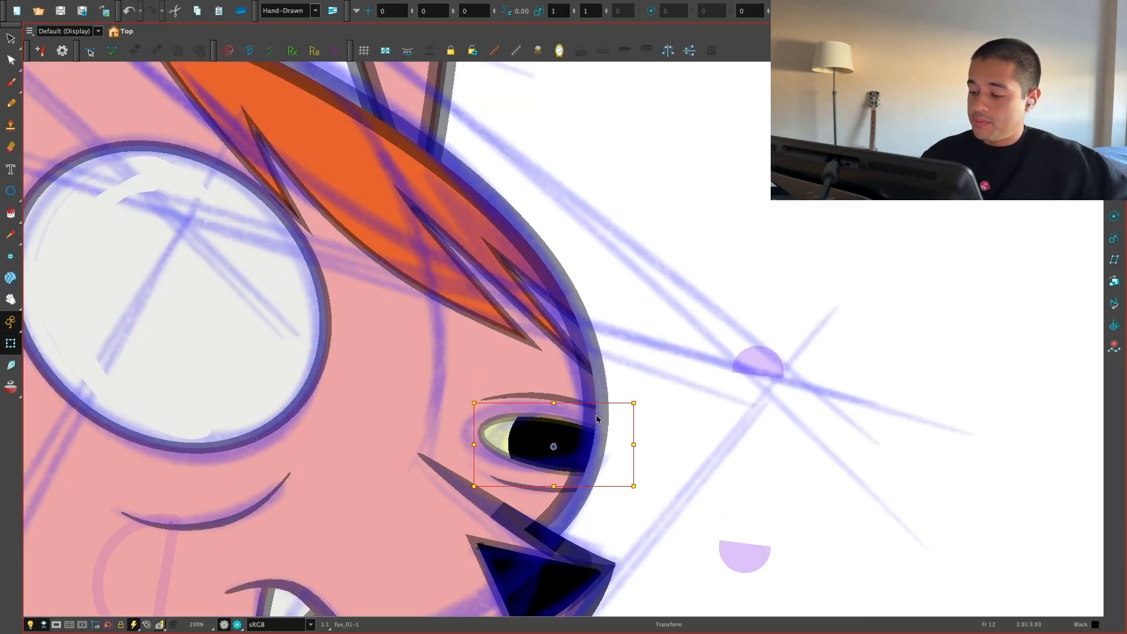
left_click_drag(721, 468, 687, 499)
left_click_drag(534, 382, 534, 373)
left_click_drag(633, 422, 632, 409)
left_click_drag(598, 505, 685, 470)
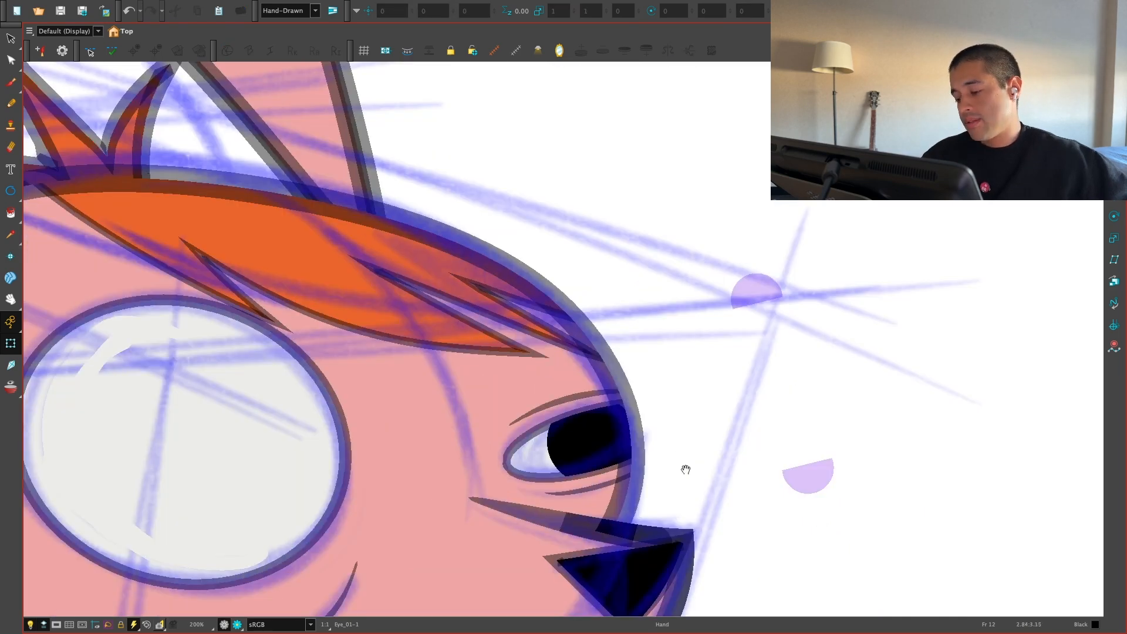
Step: Move the far eye's pupil forward past the head outline, out of the visible eye white, and deselect it
key("1")
left_click(578, 417)
left_click_drag(579, 421, 634, 404)
key("1")
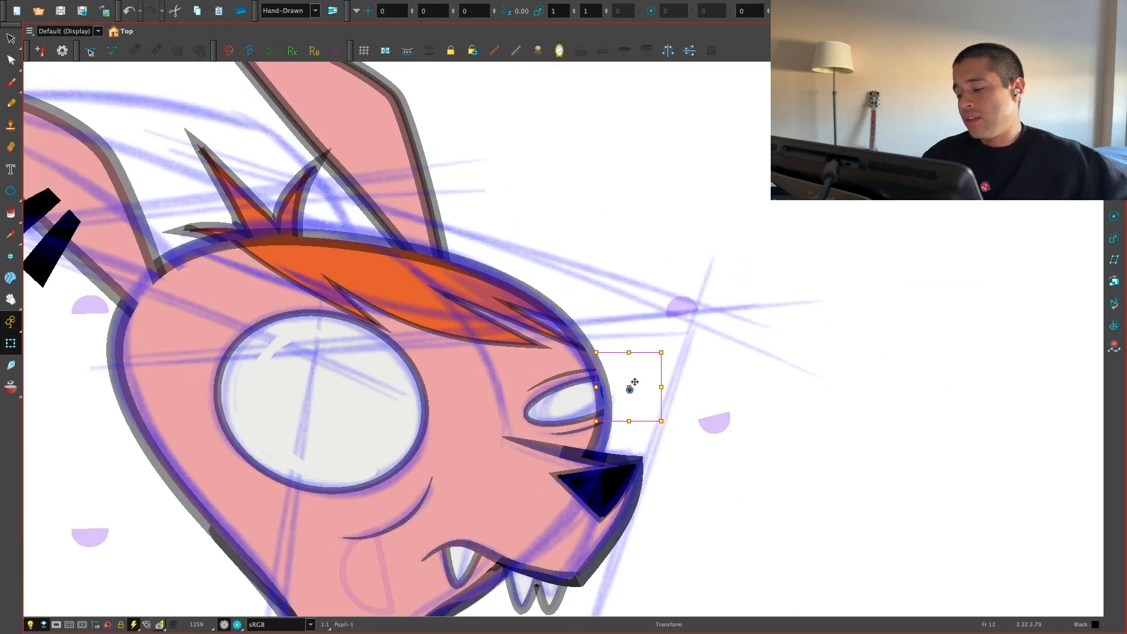
left_click(707, 378)
key("2")
left_click(615, 414)
left_click_drag(616, 414, 672, 391)
key("super+z")
left_click(640, 444)
Step: Adjust the deformation of the upper and lower crease lines around the far eye
key("1")
key("1")
key("1")
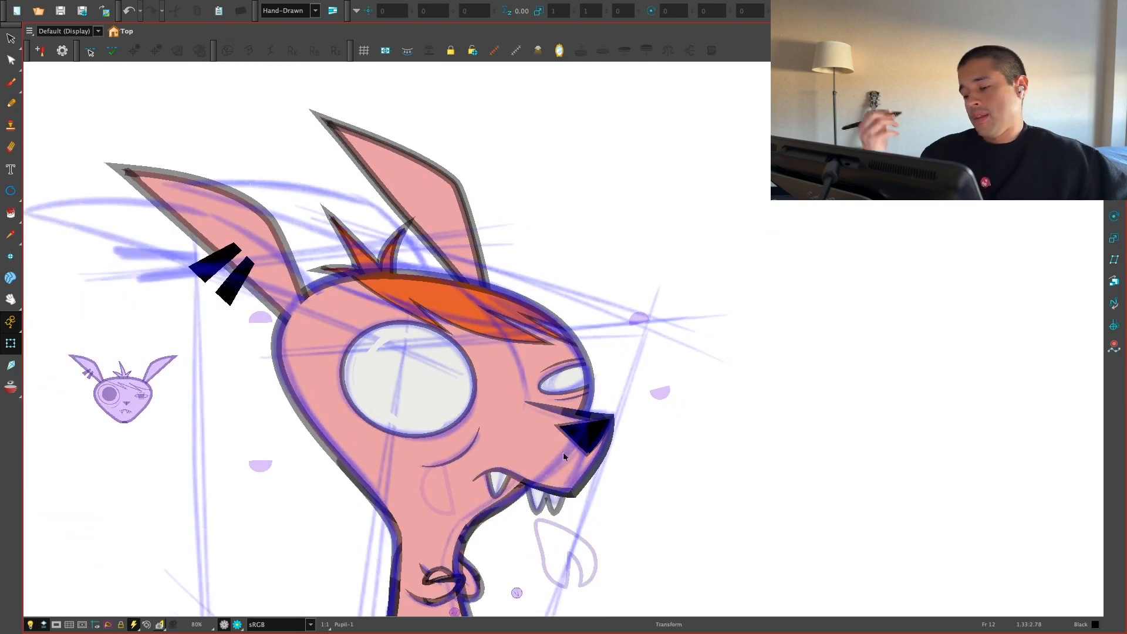
key("2")
key("2")
left_click(546, 409)
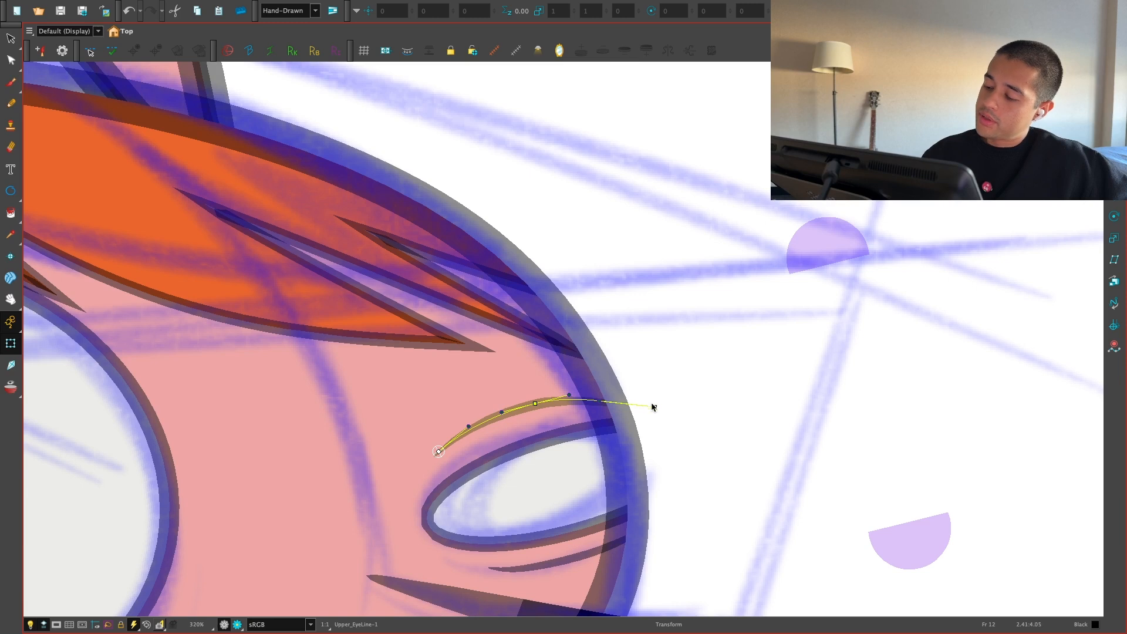
scroll(653, 406, "down", 3)
left_click(559, 459)
left_click_drag(561, 461, 555, 471)
key("super+z")
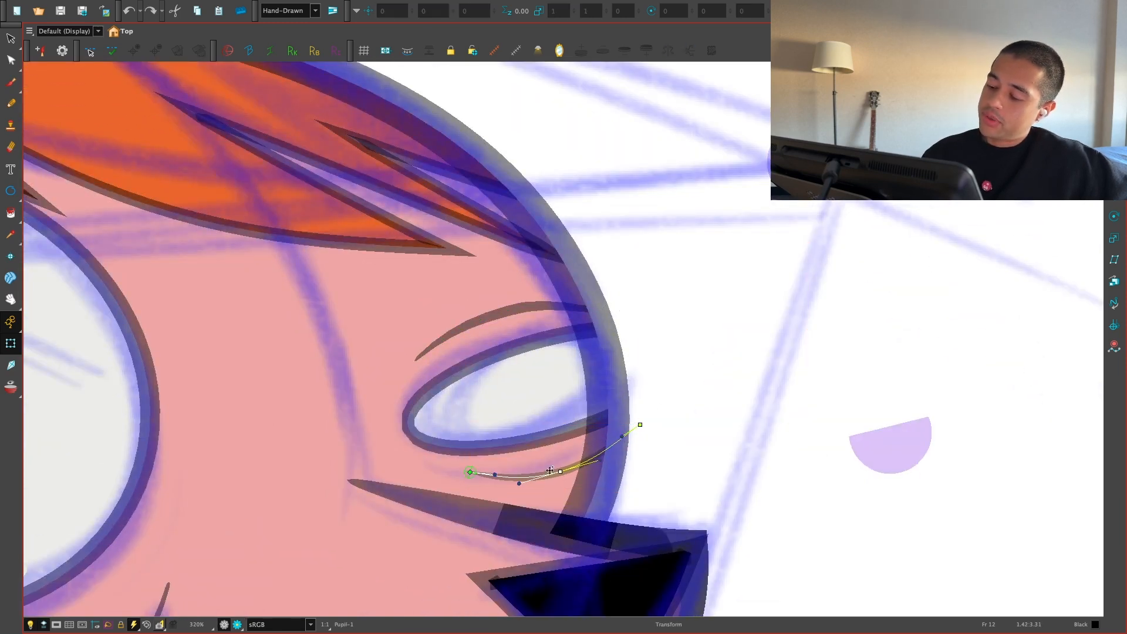
left_click(650, 413)
left_click_drag(650, 414, 607, 449)
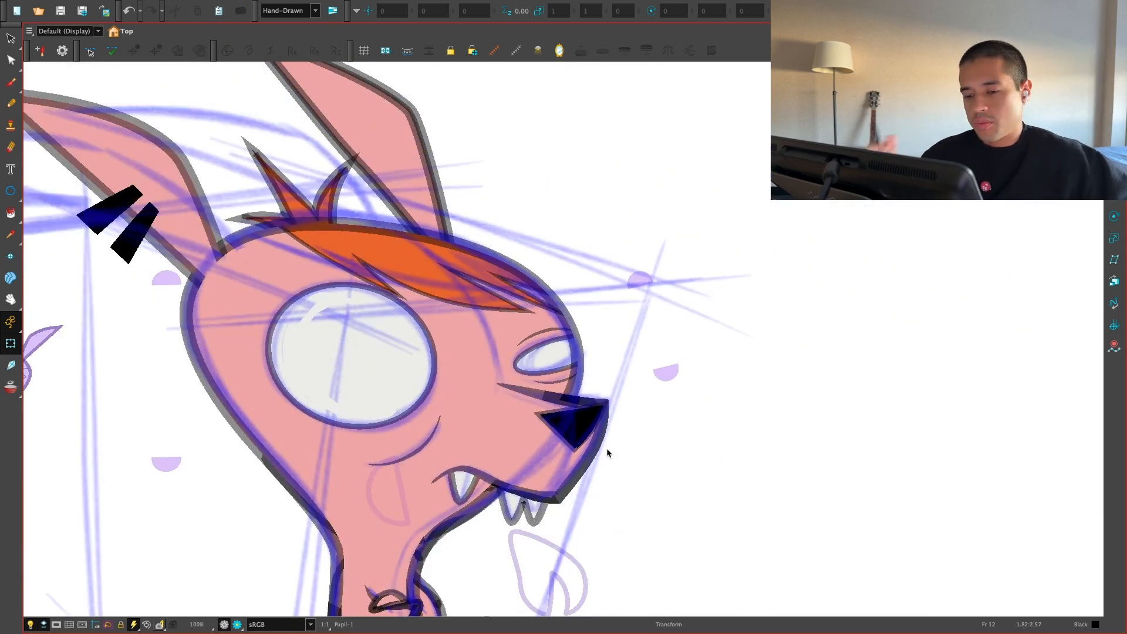
key("1")
key("1")
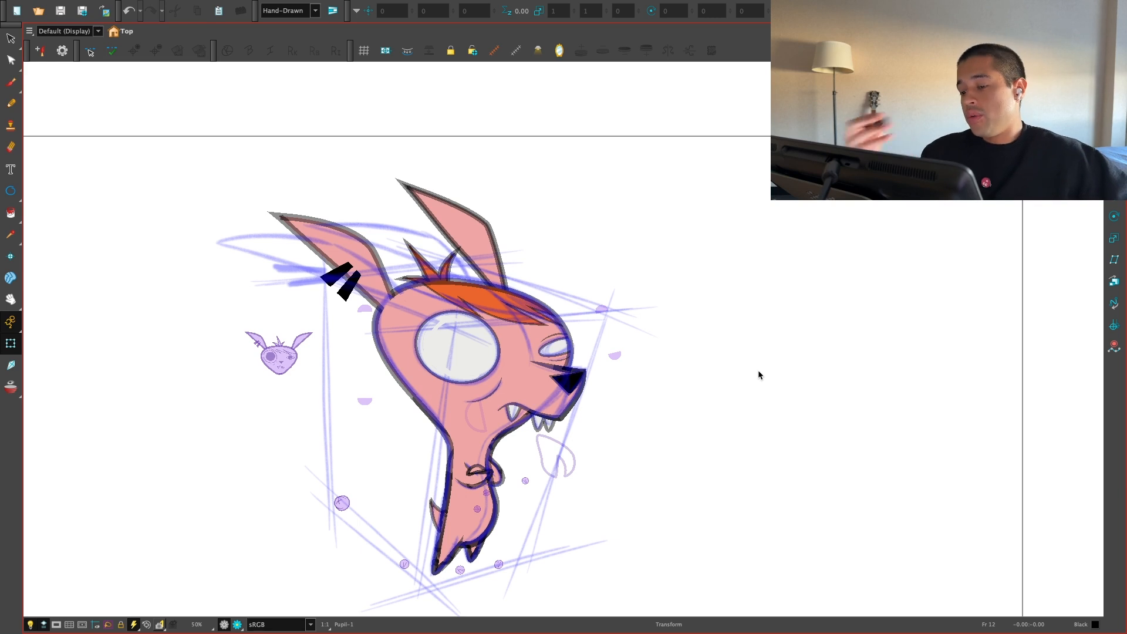
Step: Rotate the whole near ear backward about its base and adjust its position and shape to follow the sketched ear
key("2")
left_click(442, 316)
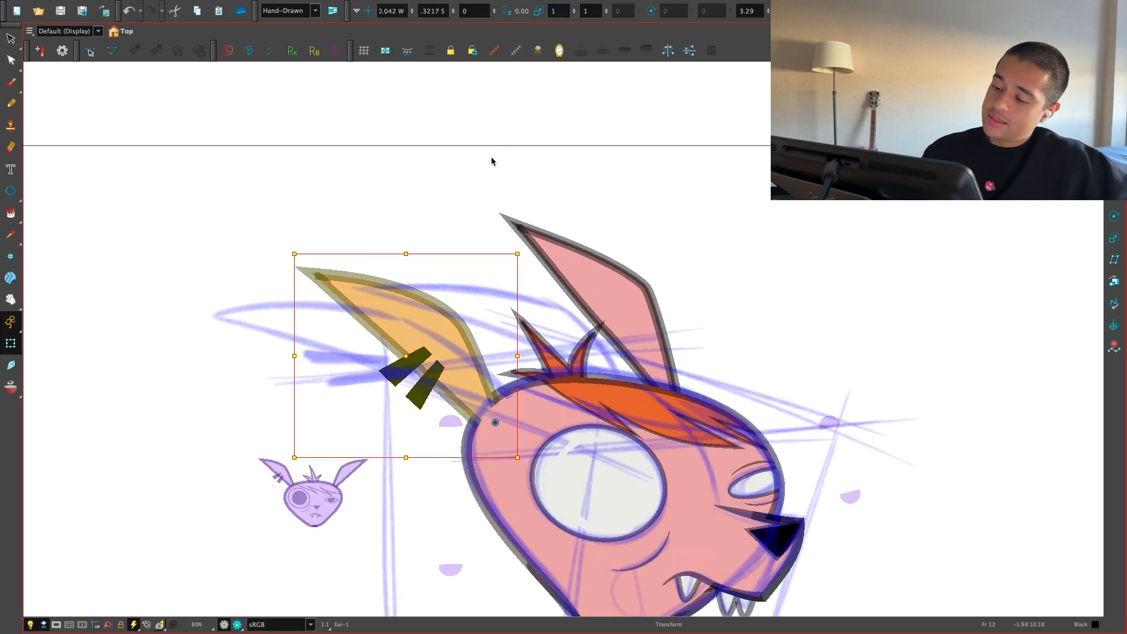
key("b")
left_click(469, 307)
key("b")
left_click_drag(522, 259, 427, 224)
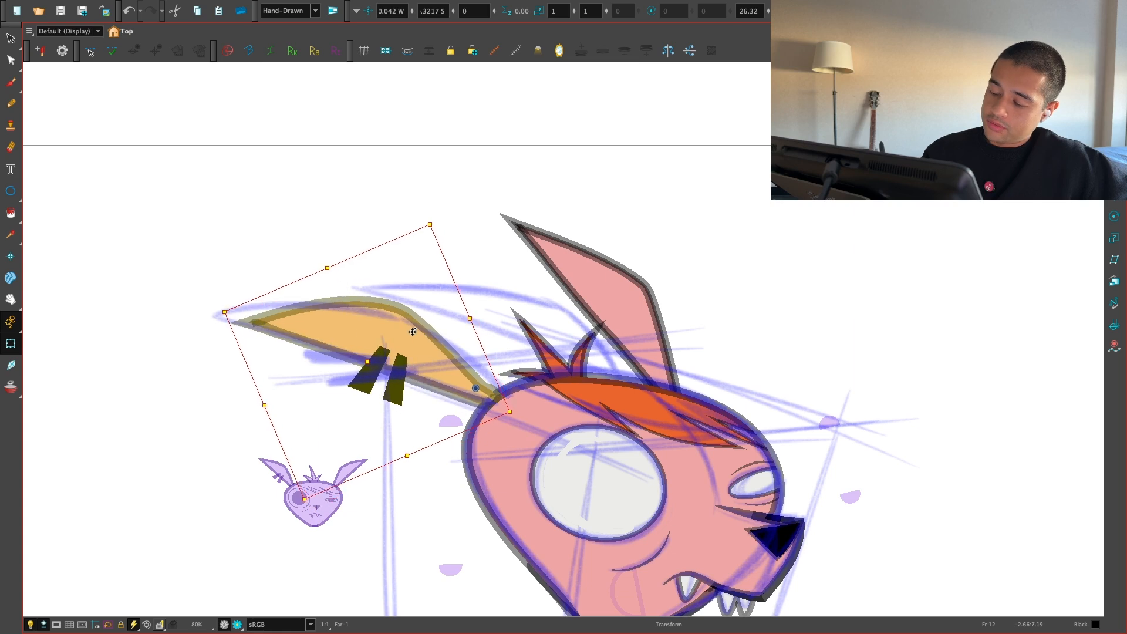
left_click_drag(407, 330, 396, 327)
left_click_drag(444, 359, 455, 367)
Step: Show the near ear's deformation points, extend its base points into the head and reposition the tip along the sketch
left_click_drag(517, 440, 603, 444)
key("2")
key("shift+b")
key("shift+F11")
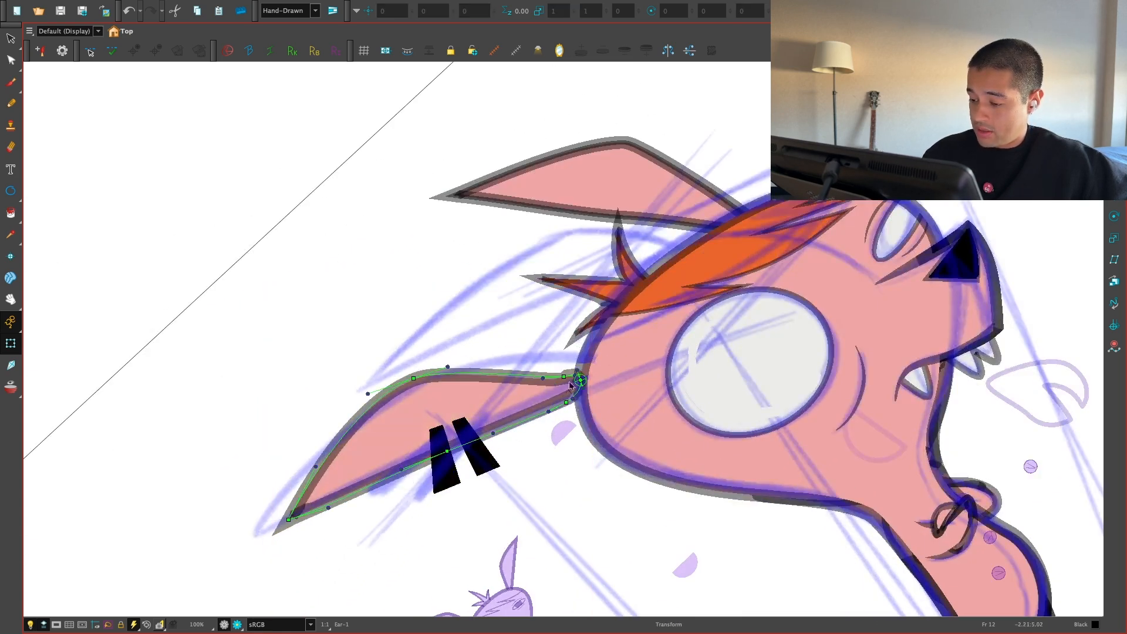
left_click_drag(567, 401, 598, 391)
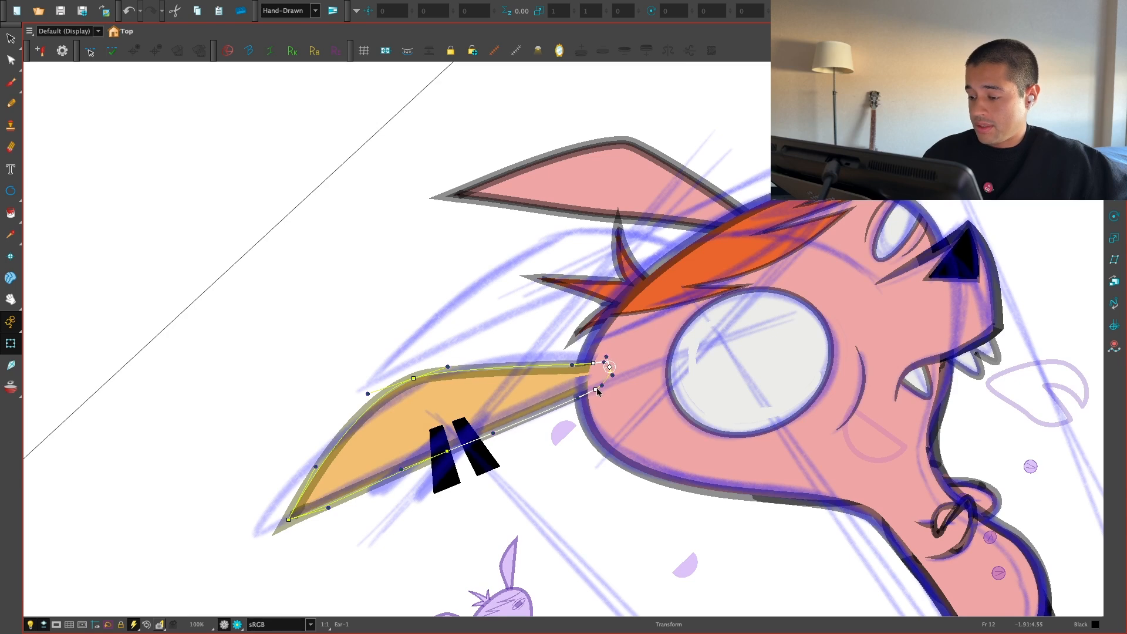
left_click_drag(503, 450, 588, 401)
left_click_drag(373, 470, 355, 474)
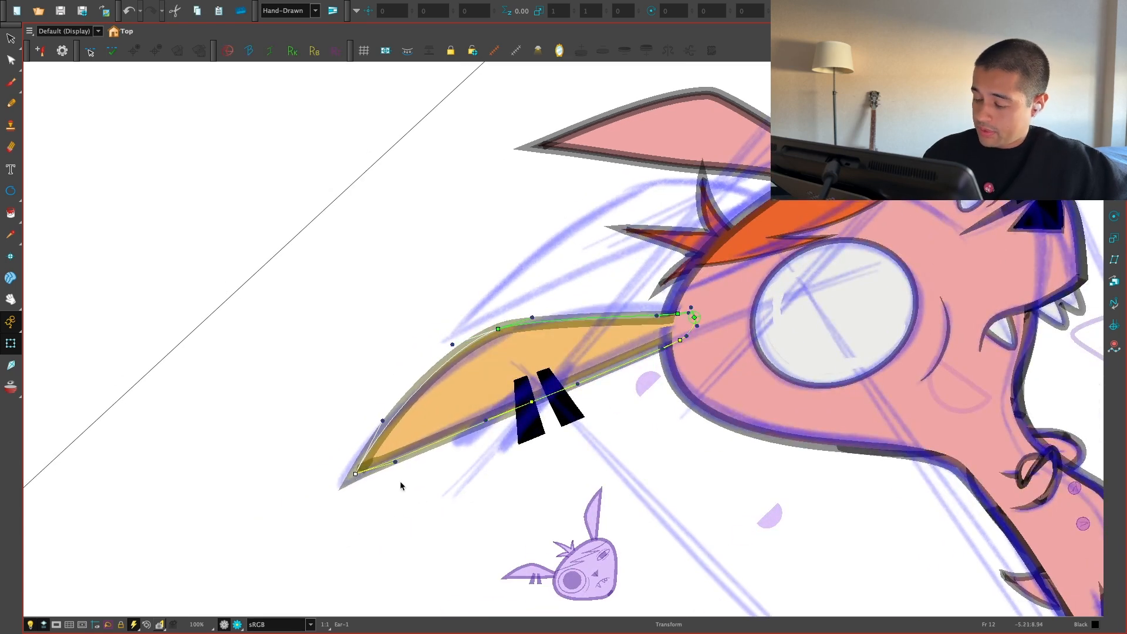
scroll(594, 261, "up", 2)
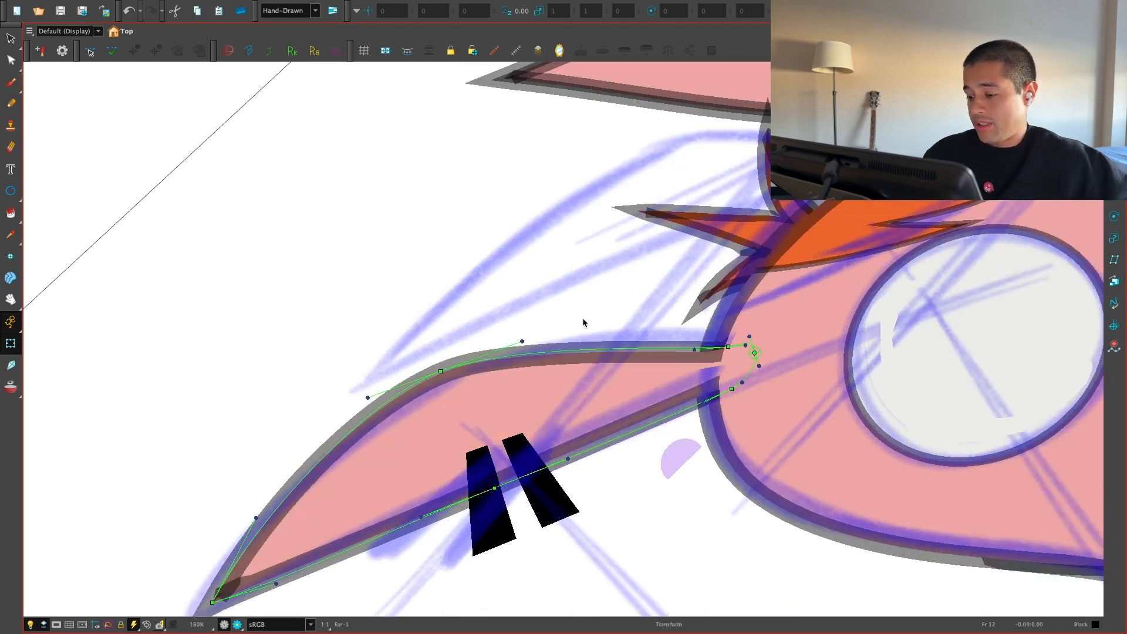
Step: Refine the near ear's base points where it joins the head outline, and deselect the ear
scroll(573, 325, "down", 4)
left_click_drag(696, 374, 681, 360)
left_click(664, 341)
left_click(680, 337)
left_click(662, 333)
left_click_drag(630, 425, 687, 458)
key("Escape")
Step: Rotate the far ear backward and adjust its size and position to match the sketched ear behind the hair
left_click(650, 309)
left_click_drag(498, 444, 562, 545)
left_click_drag(714, 361, 631, 354)
left_click_drag(708, 419, 709, 417)
left_click_drag(522, 377, 523, 374)
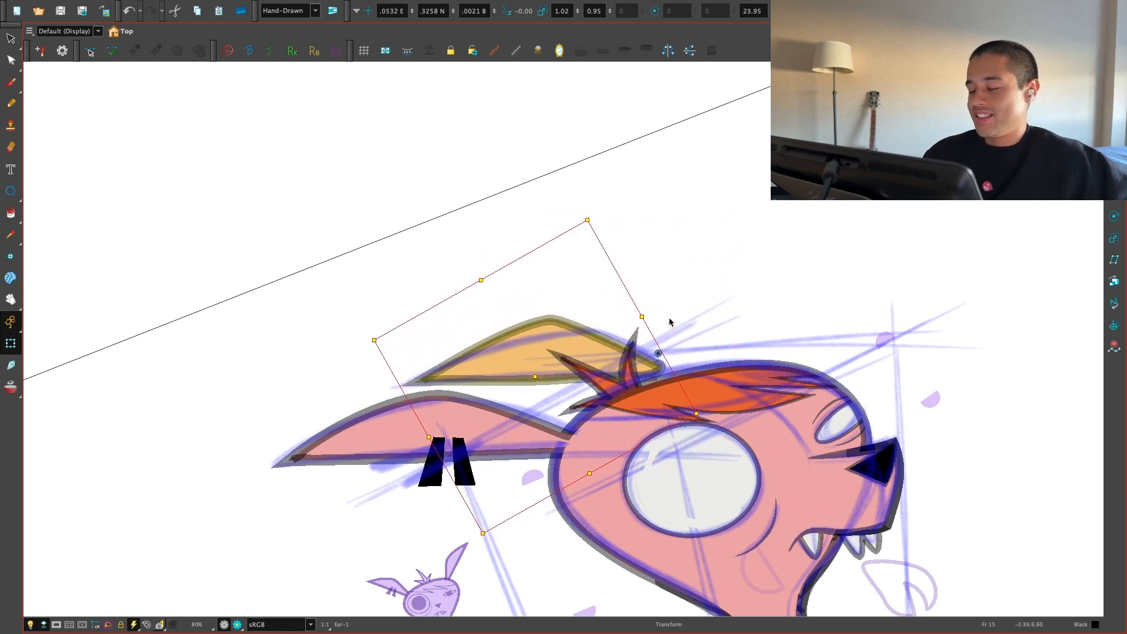
scroll(645, 326, "up", 1)
left_click_drag(700, 378, 683, 378)
Step: Show the far ear's deformation points, move its base point into the head beneath the hair, and deselect the ear
key("shift+F11")
left_click(712, 350)
scroll(713, 350, "up", 3)
left_click(633, 407)
left_click_drag(633, 407, 714, 429)
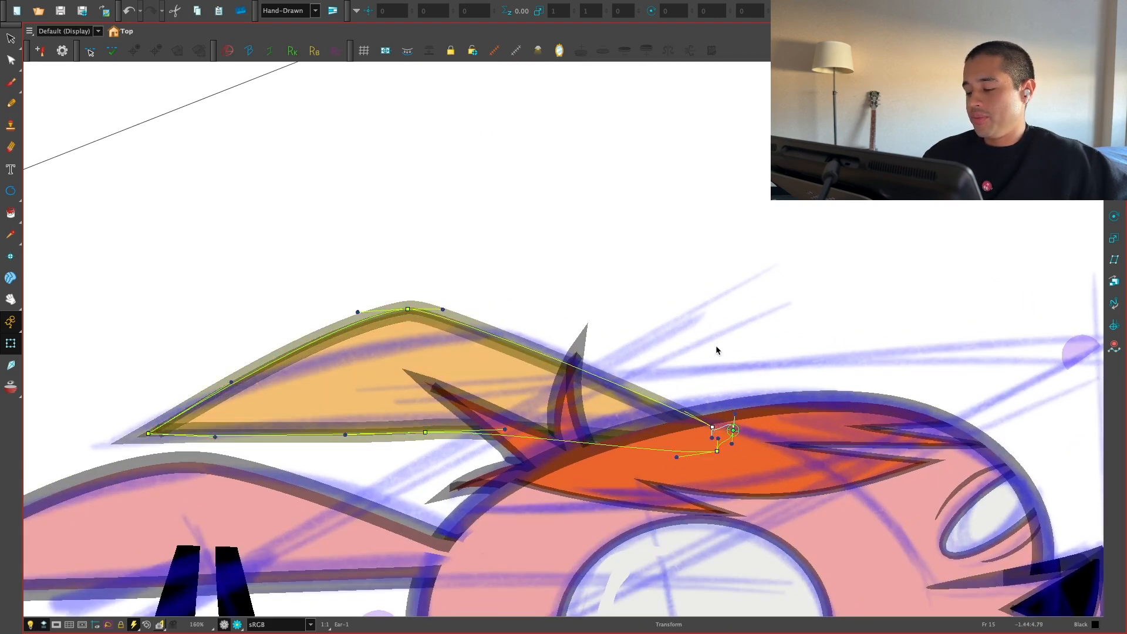
key("shift+x")
key("1")
key("1")
key("1")
left_click_drag(566, 417, 560, 417)
left_click(625, 346)
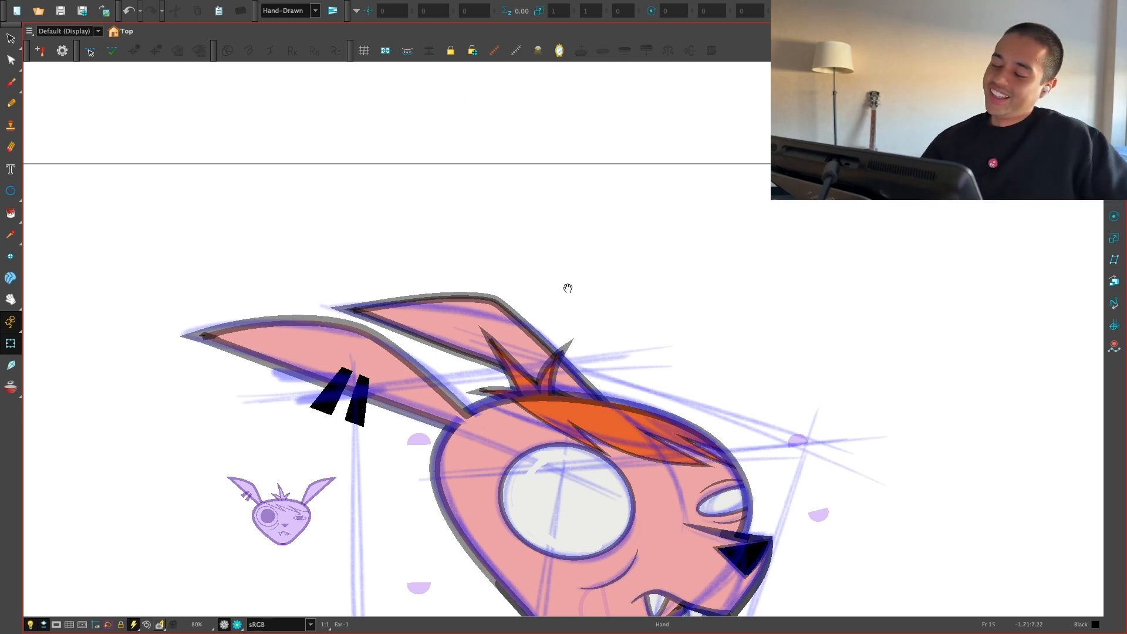
Step: Reposition the bend point on the far ear's upper edge to follow the sketched ear, and deselect it
key("2")
key("2")
left_click(468, 290)
left_click_drag(450, 271, 459, 288)
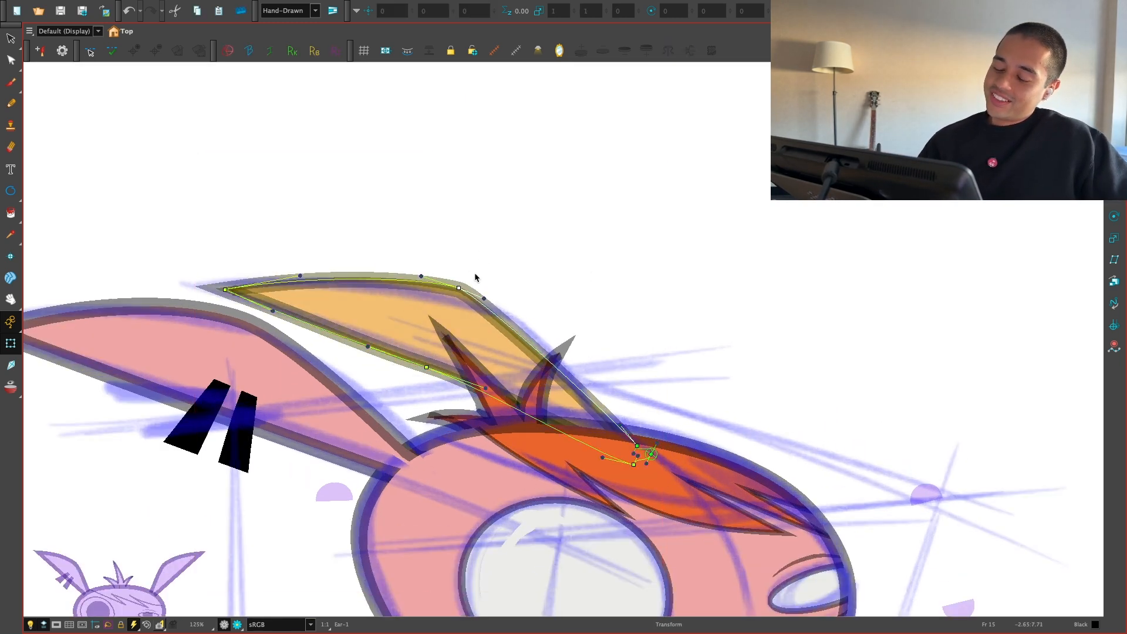
left_click(649, 360)
key("1")
key("1")
key("1")
key("space")
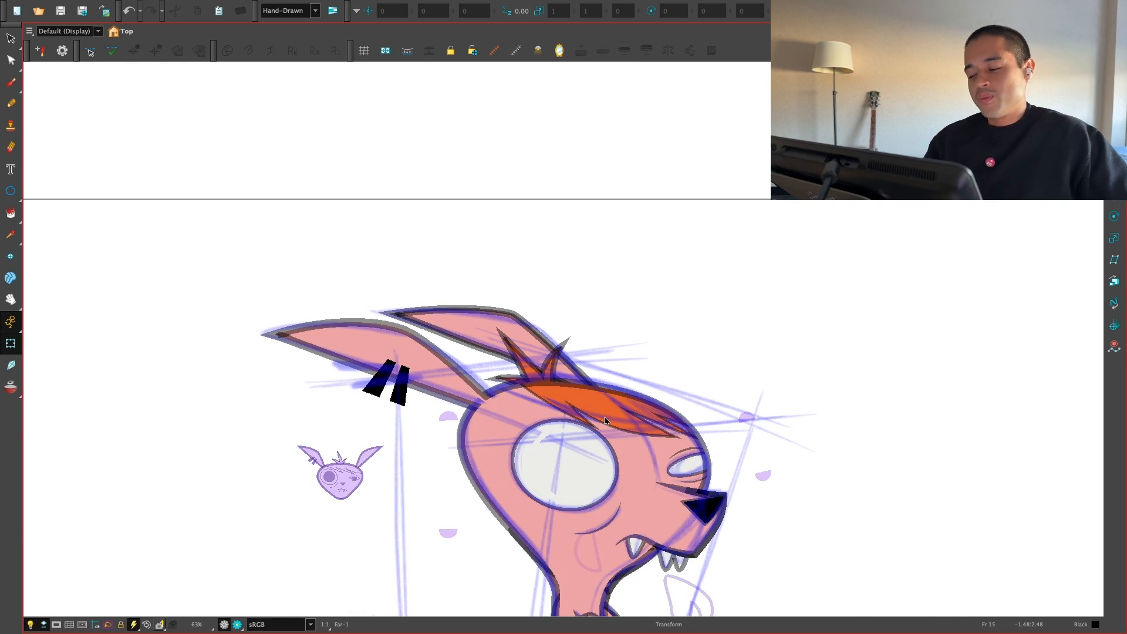
key("space")
key("1")
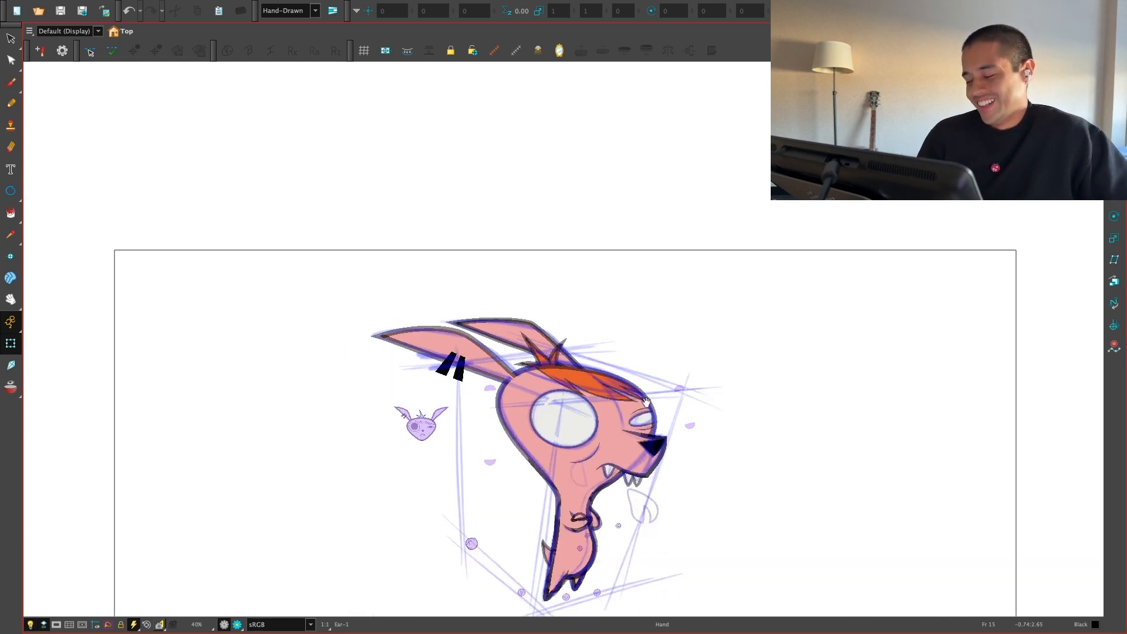
left_click_drag(635, 406, 626, 374)
Step: Adjust the curve handle at the near ear's bend point so its upper edge follows the sketch
key("2")
key("space")
key("2")
key("2")
left_click_drag(494, 436, 533, 434)
key("2")
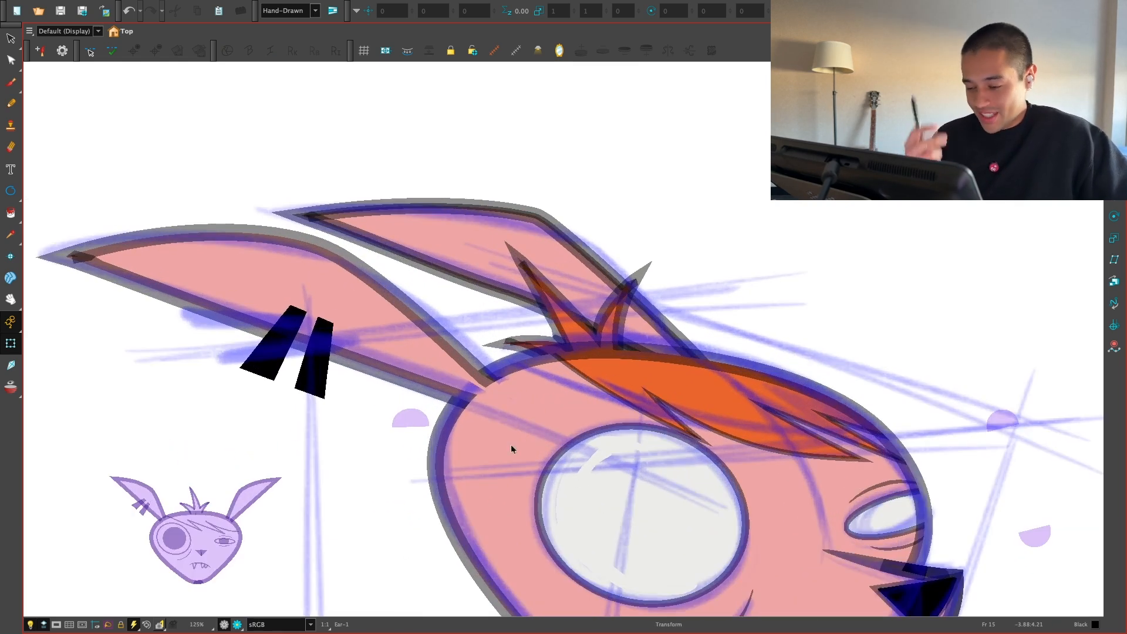
key("space")
key("2")
key("2")
left_click(453, 387)
left_click(507, 438)
key("space")
key("1")
key("1")
key("1")
key("2")
key("2")
left_click_drag(589, 485, 699, 523)
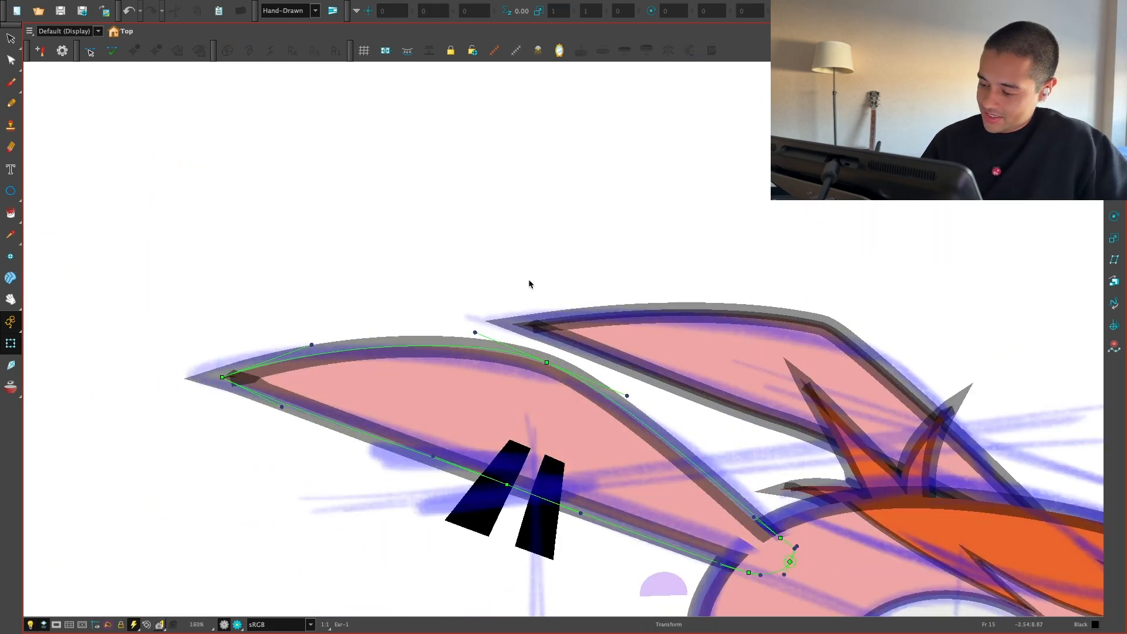
left_click_drag(473, 333, 488, 330)
Step: Examine the whole posed character against the blue sketch, from the ears down to the feet
key("space")
key("1")
key("1")
key("1")
key("1")
key("1")
left_click_drag(790, 558, 698, 457)
key("2")
key("2")
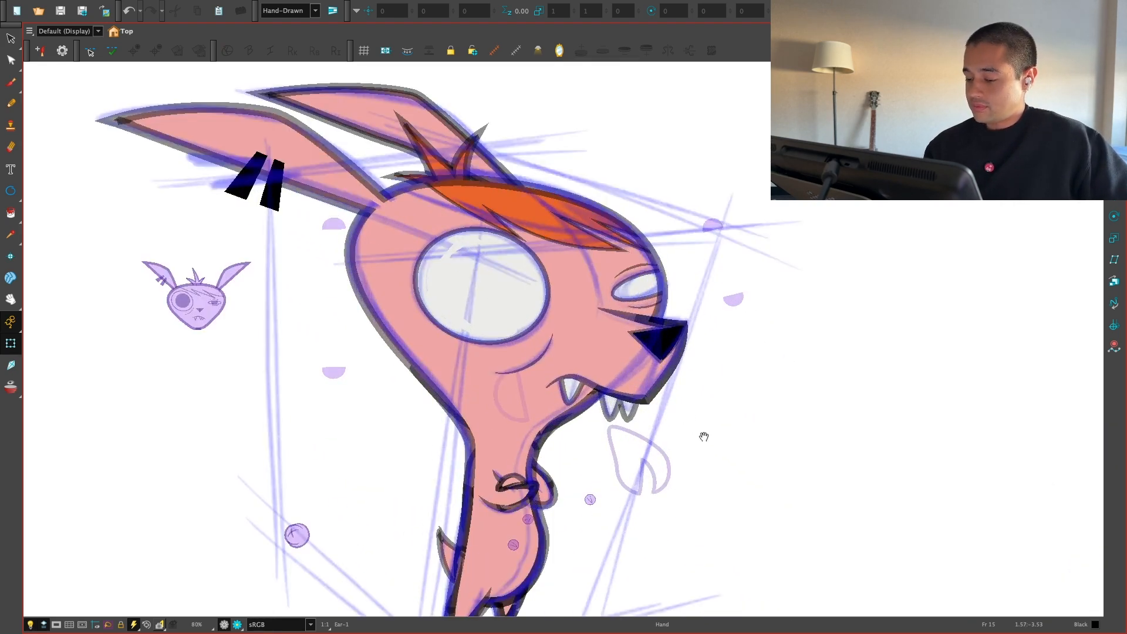
key("1")
key("2")
left_click_drag(699, 499, 649, 545)
key("2")
key("2")
key("1")
key("1")
key("1")
key("1")
left_click_drag(566, 552, 570, 542)
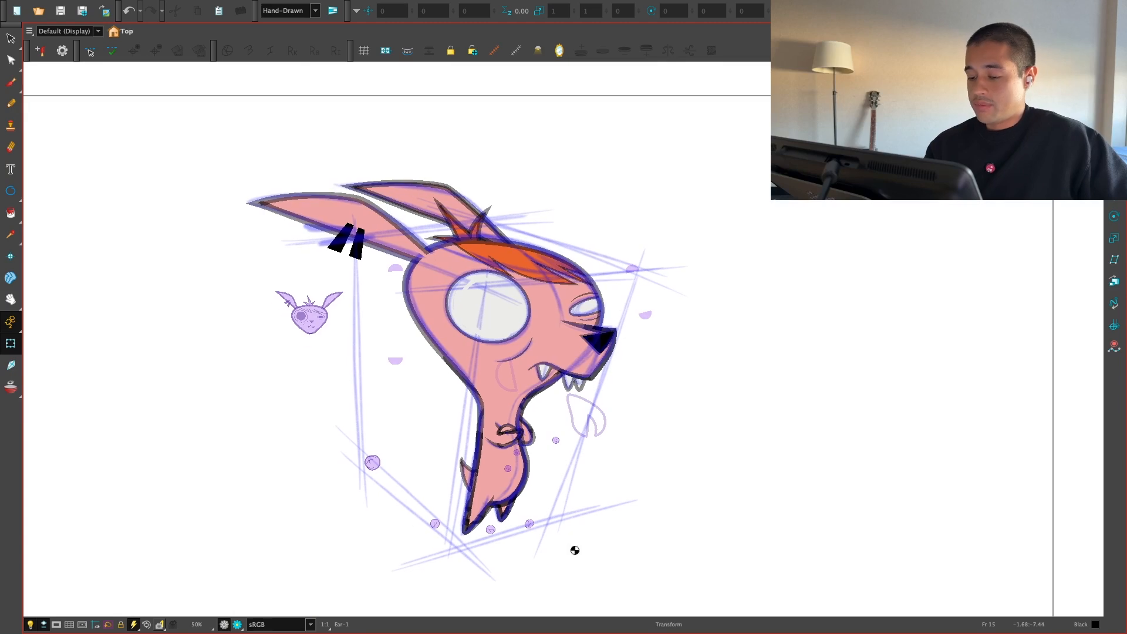
Step: Leave the full-screen view and move the THOM-G-P pose keyframe from frame 15 to frame 12
key("super+f")
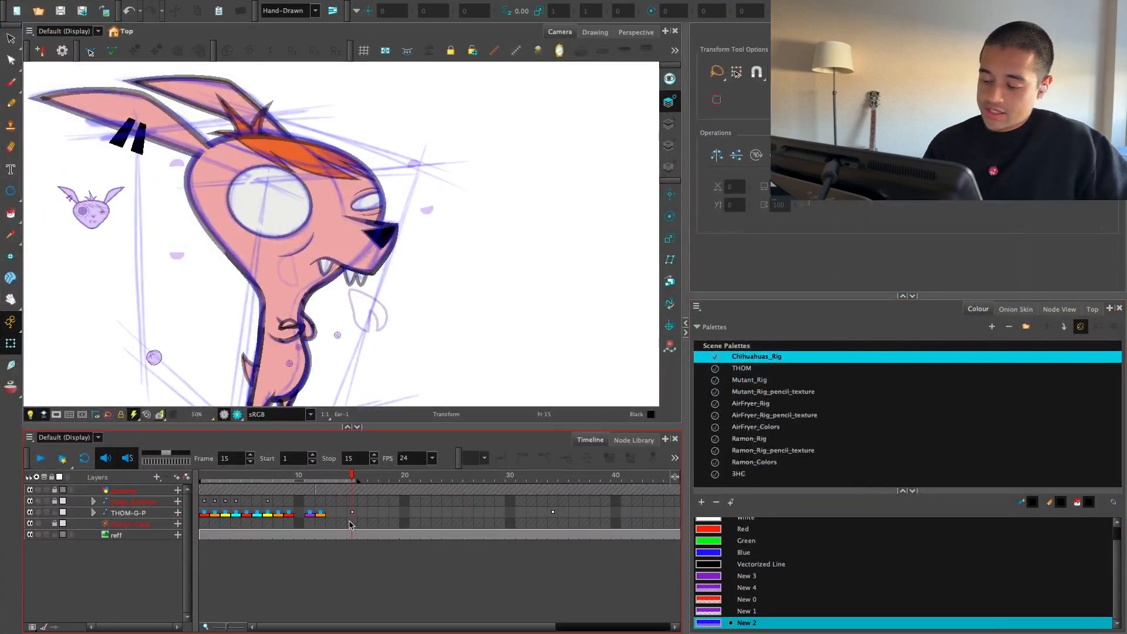
left_click(352, 512)
left_click(320, 481)
left_click(352, 512)
key("1")
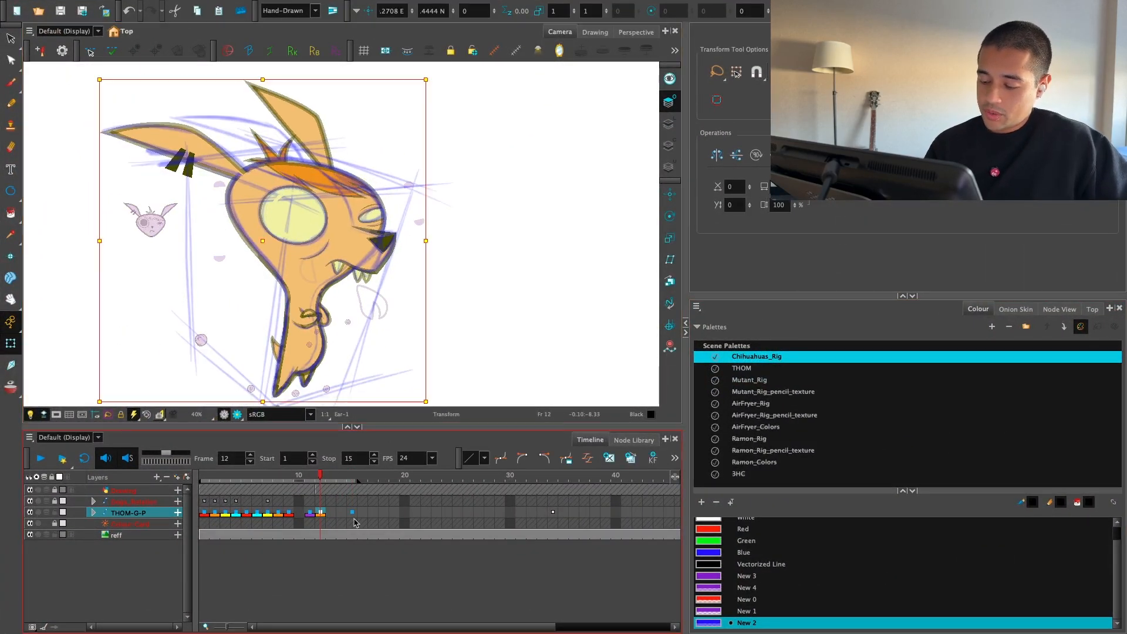
left_click_drag(319, 515, 320, 515)
left_click(322, 541)
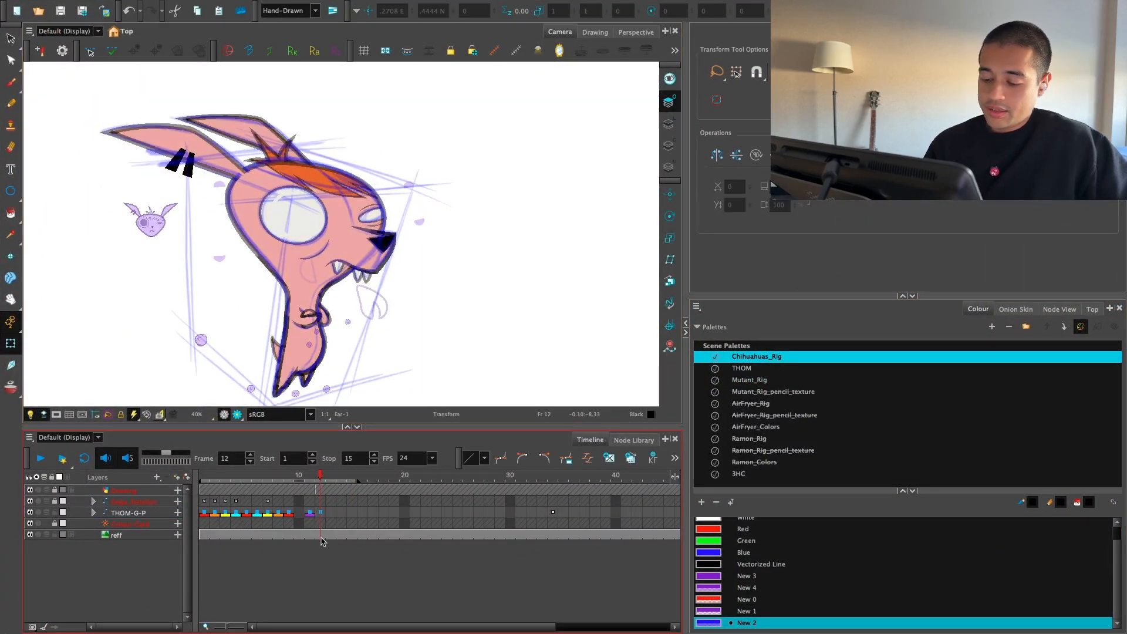
Step: Unlock the Drawing layer, move the whole blue sketch beside the posed character, and turn off the light table
left_click(55, 490)
left_click(119, 490)
key("alt+s")
key("1")
left_click(667, 124)
mouse_move(513, 202)
left_mouse_down()
mouse_move(186, 363)
mouse_move(405, 382)
left_mouse_up()
left_click_drag(328, 221, 556, 221)
left_click(400, 111)
left_click(237, 415)
left_click_drag(478, 390, 457, 386)
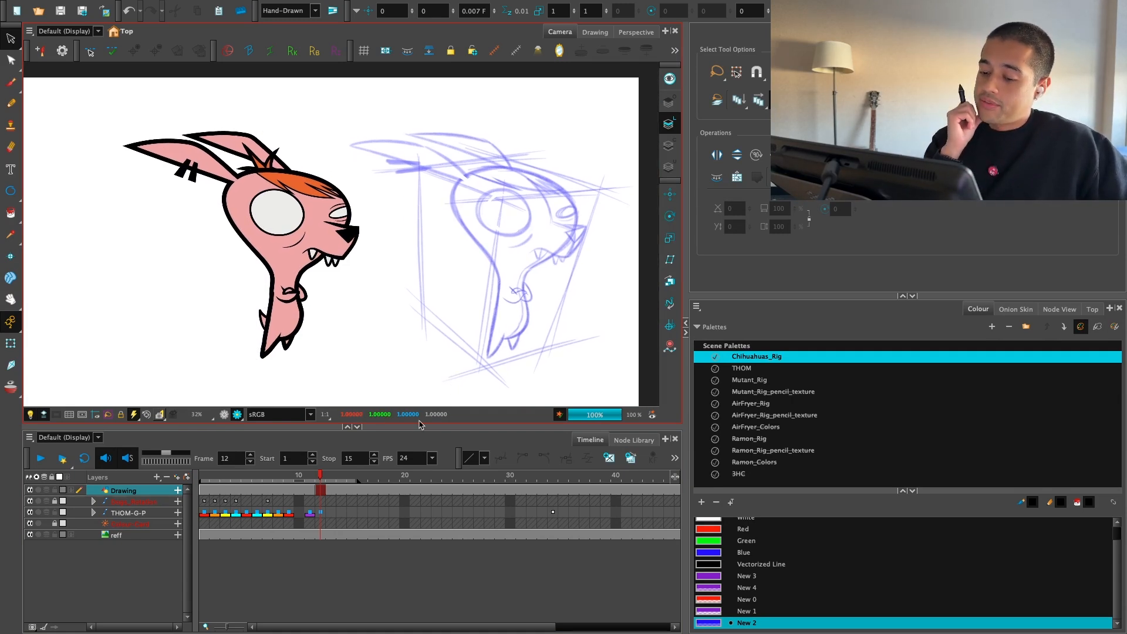
Step: Deselect the sketch and turn the light table back on to fade the rig behind the Drawing layer
key("2")
key("Escape")
key("super+r")
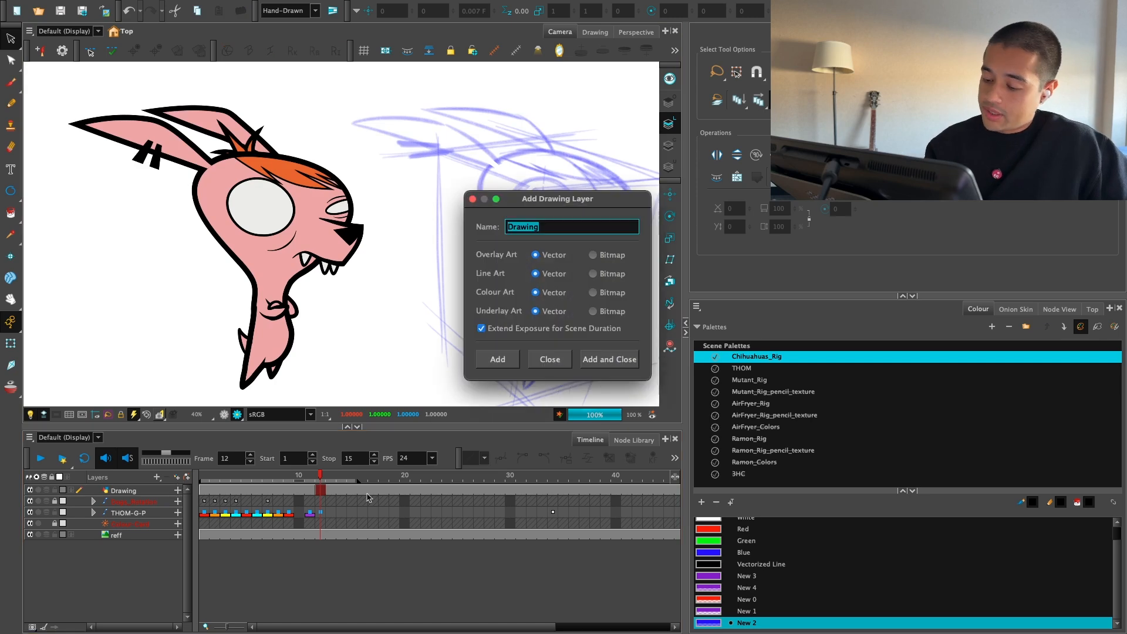
left_click(539, 358)
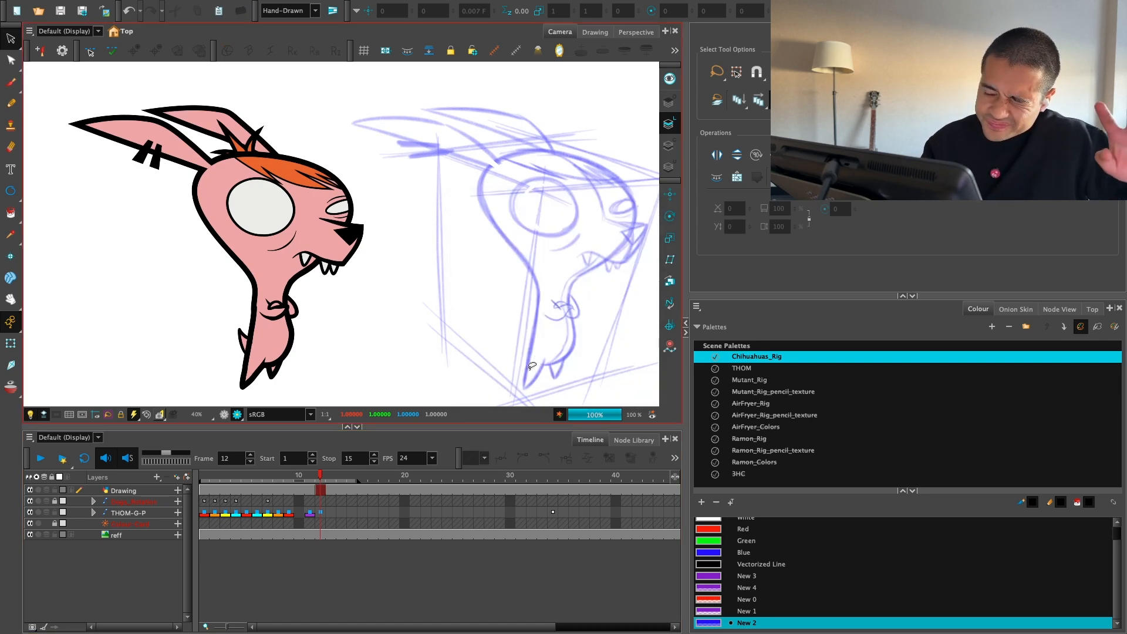
left_click(224, 414)
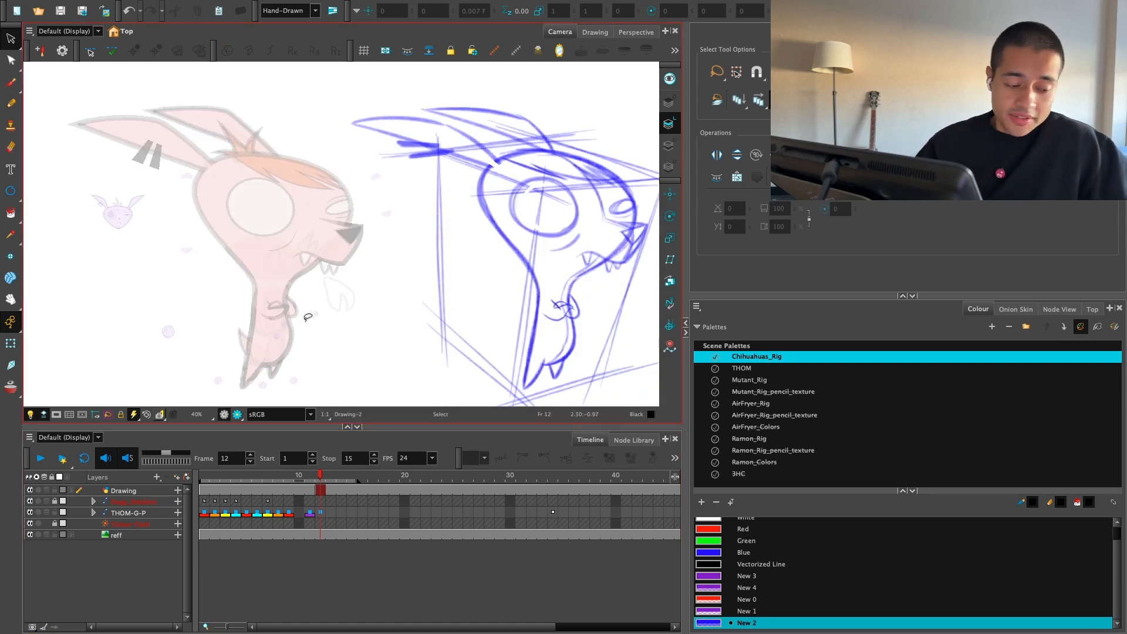
Step: With the red brush, sketch a small back spike and a tall spike for the hair tuft, sweeping backward
key("alt+b")
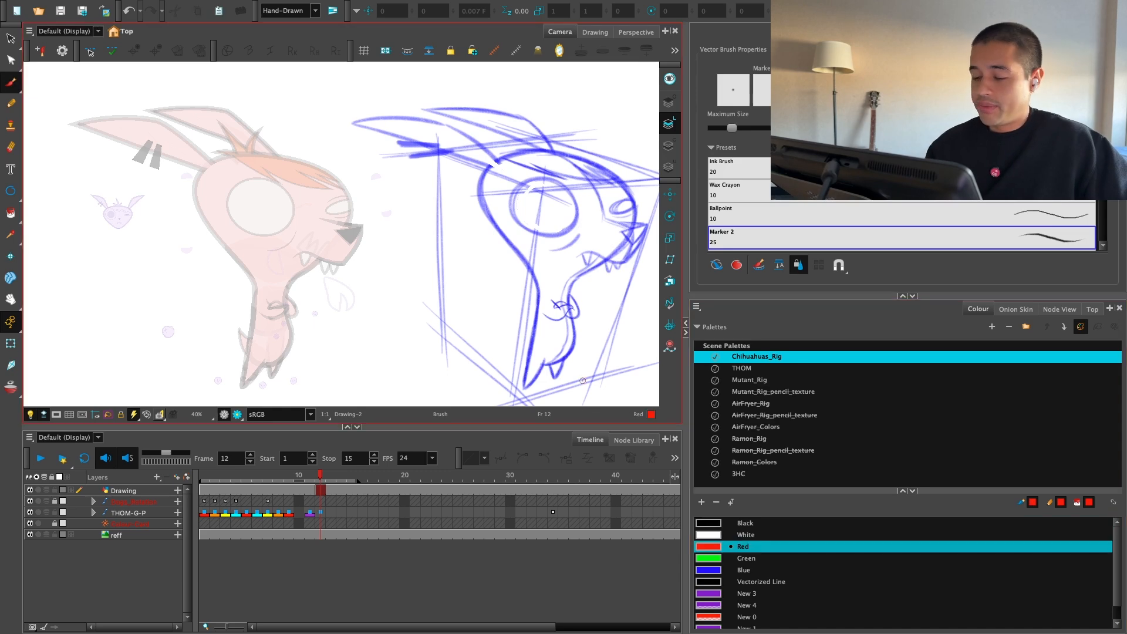
key("grave")
scroll(530, 417, "up", 5)
mouse_move(531, 417)
left_mouse_down()
mouse_move(419, 397)
mouse_move(531, 381)
left_mouse_up()
key("ctrl+z")
left_click_drag(584, 450, 546, 472)
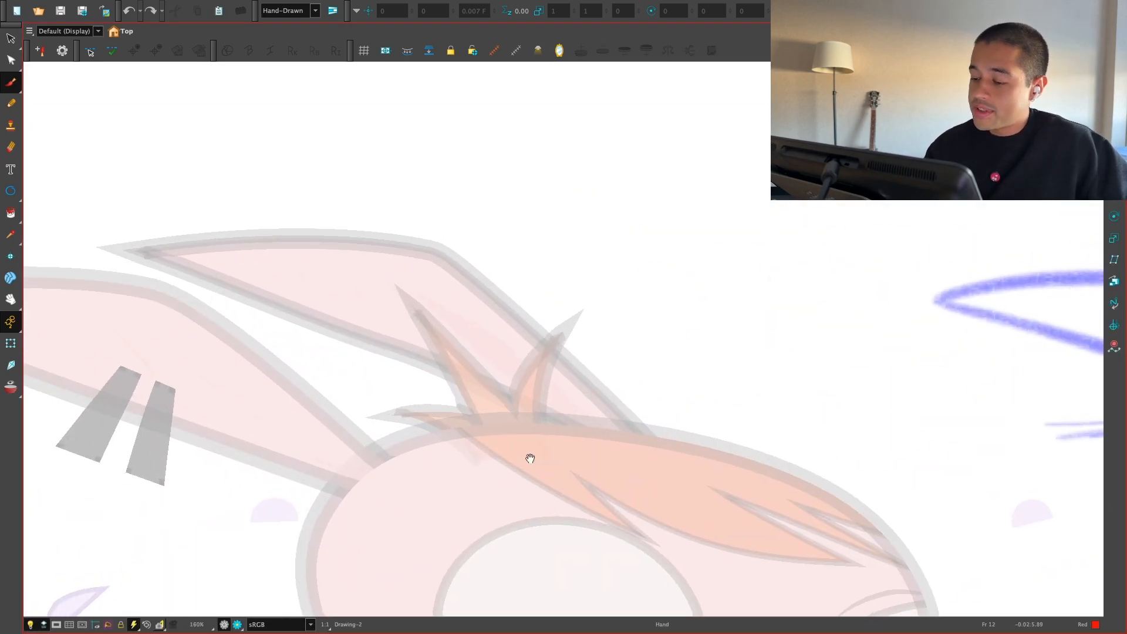
key("ctrl+z")
mouse_move(456, 435)
left_mouse_down()
mouse_move(491, 421)
mouse_move(460, 436)
mouse_move(481, 410)
mouse_move(344, 262)
left_mouse_up()
key("ctrl+z")
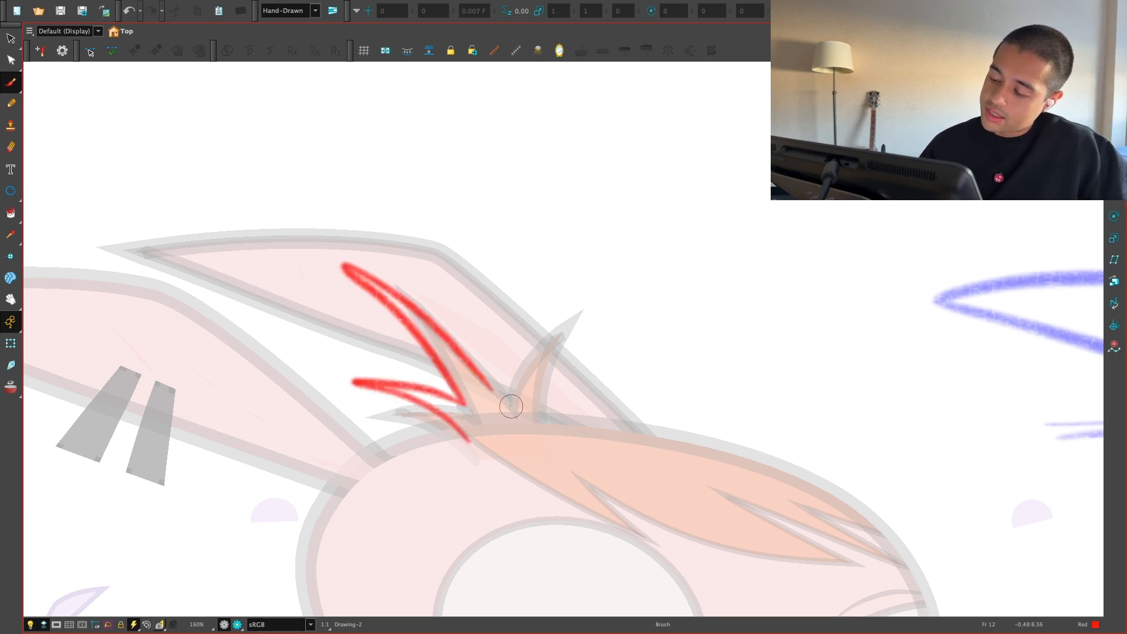
Step: Redraw the tall hair spike and add a short front spike that runs down to the head
key("ctrl+z")
mouse_move(464, 404)
left_mouse_down()
mouse_move(368, 268)
mouse_move(502, 356)
mouse_move(620, 295)
left_mouse_up()
key("ctrl+z")
left_click_drag(503, 369, 536, 339)
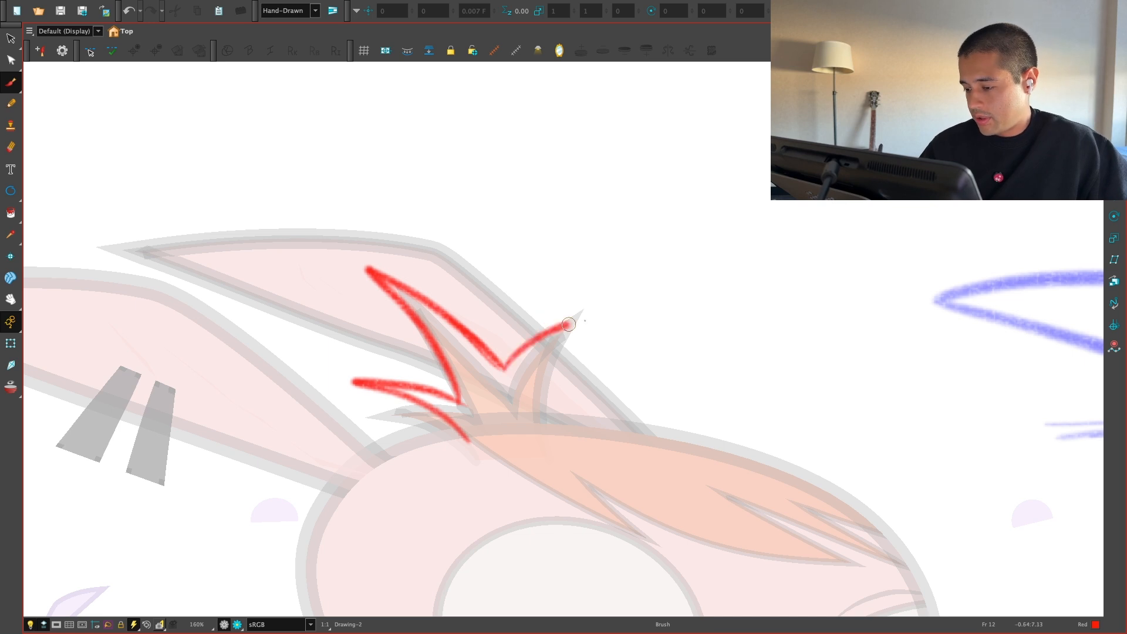
key("ctrl+z")
left_click_drag(450, 296, 559, 422)
key("ctrl+z")
left_click_drag(502, 368, 479, 320)
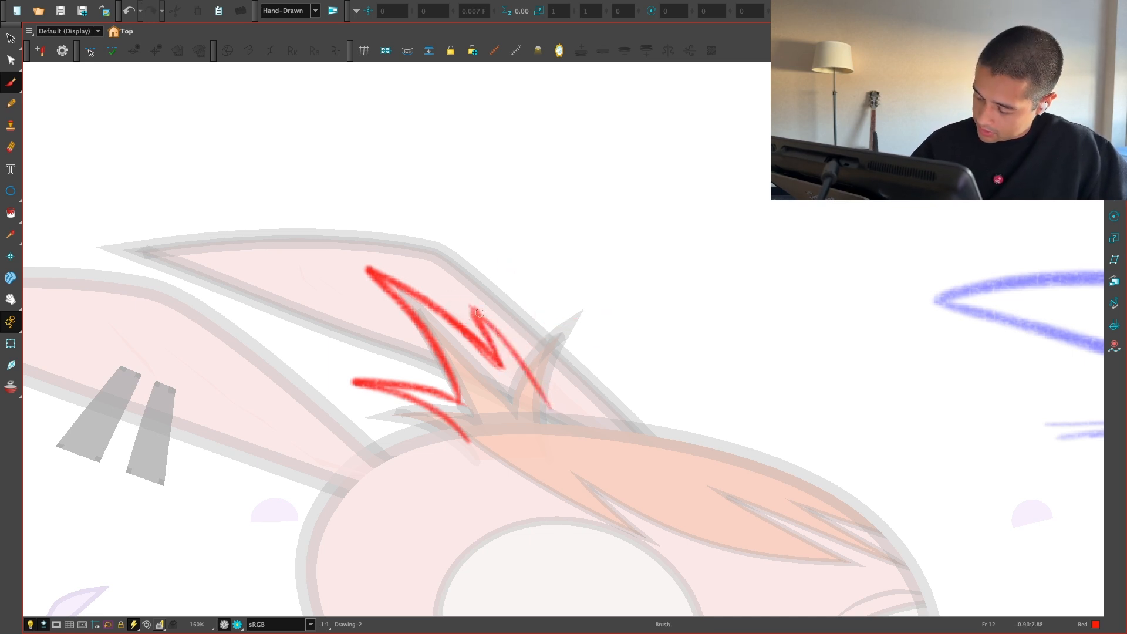
key("ctrl+z")
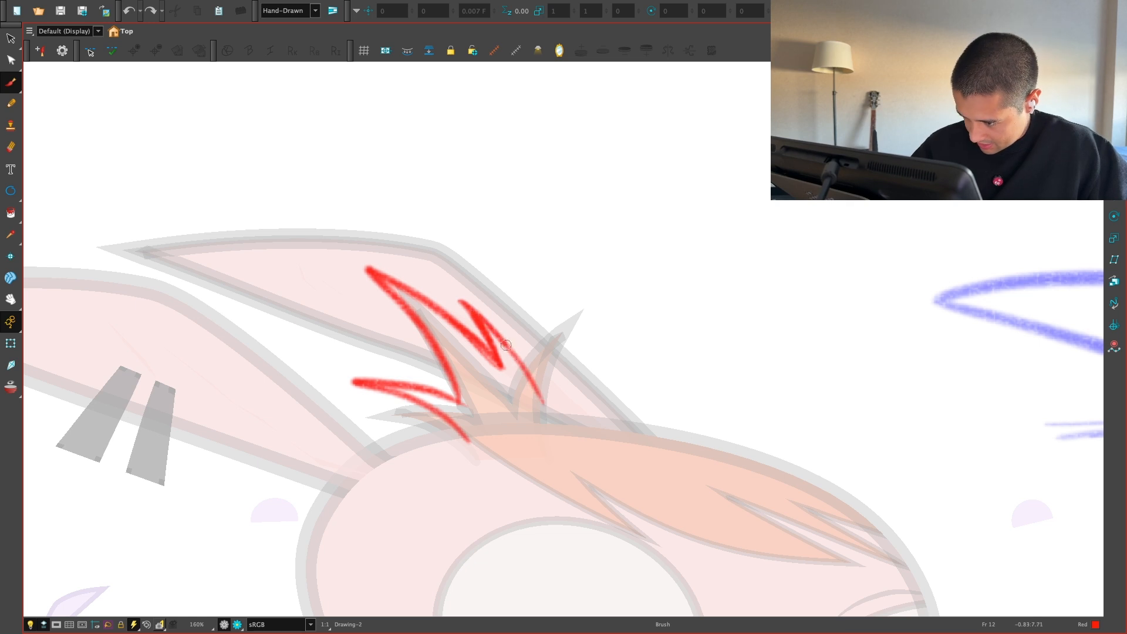
Step: Delete the red hair tuft strokes to view the head without them, and undo the deletion
key("1")
key("1")
key("1")
key("1")
left_click_drag(642, 509, 614, 442)
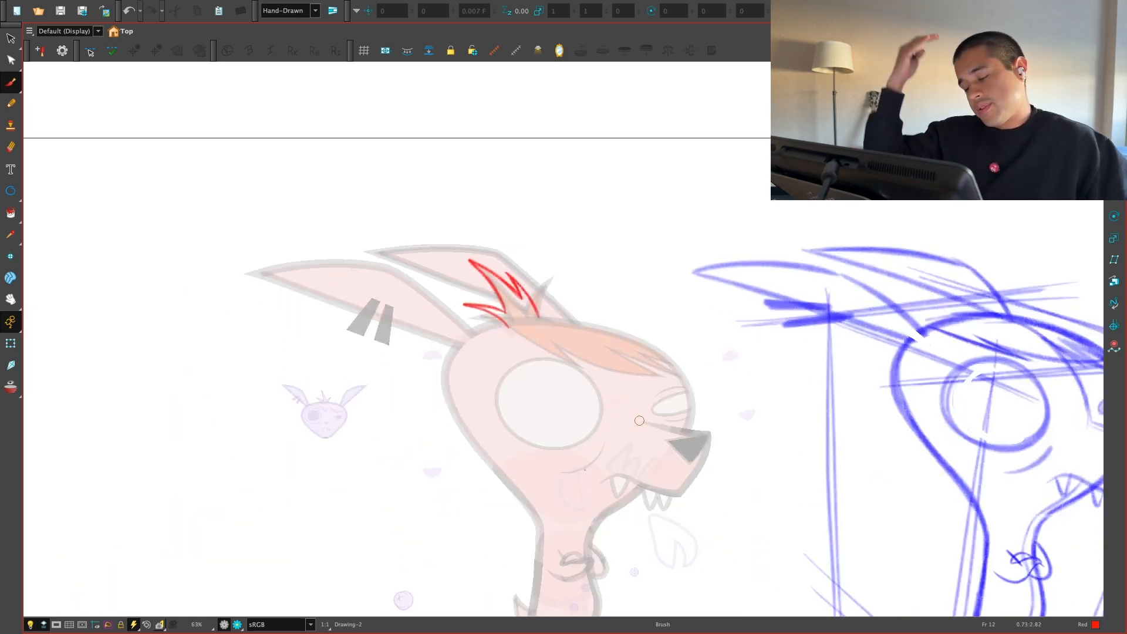
key("2")
key("2")
left_click_drag(534, 229, 581, 356)
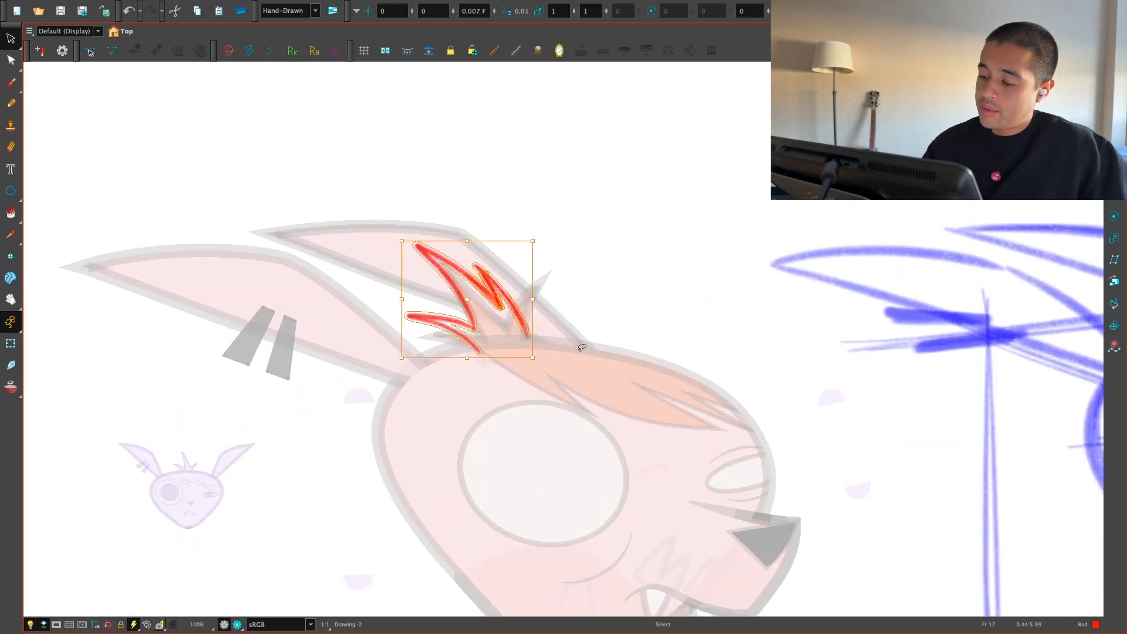
key("Delete")
key("2")
left_click_drag(516, 386, 552, 416)
key("2")
key("1")
left_click_drag(675, 453, 658, 389)
key("ctrl+z")
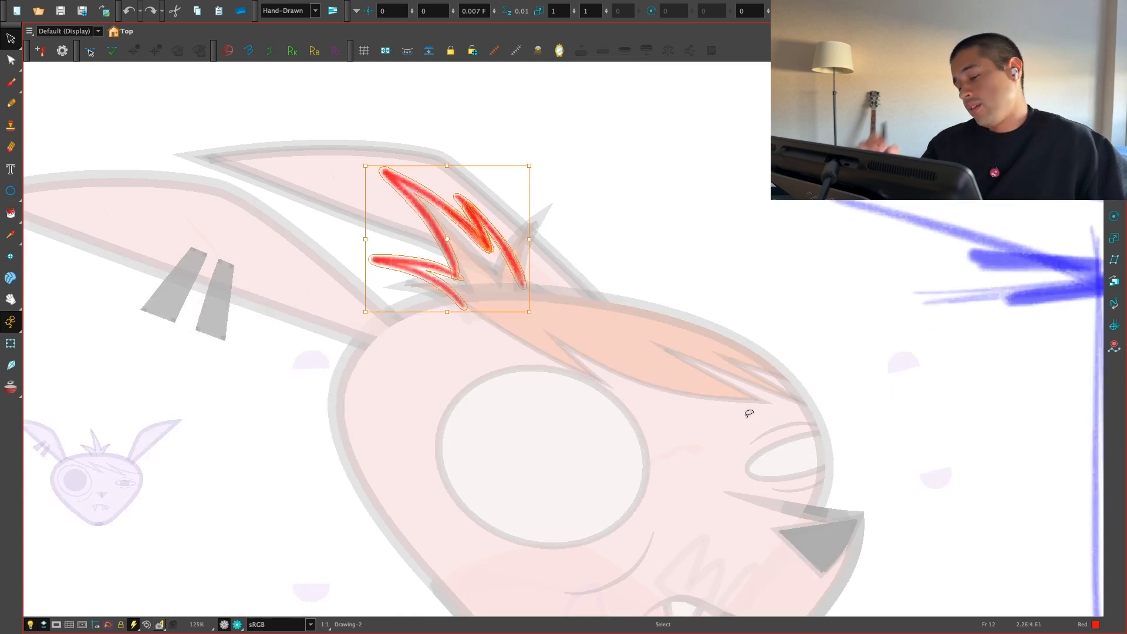
Step: Draw the fringe's lower edge across the forehead and an arc along the near eye's upper edge in red
key("1")
key("2")
mouse_move(643, 504)
left_mouse_down()
mouse_move(660, 569)
mouse_move(718, 476)
left_mouse_up()
key("2")
key("2")
key("alt+b")
left_click_drag(590, 382, 595, 377)
key("ctrl+z")
key("alt+s")
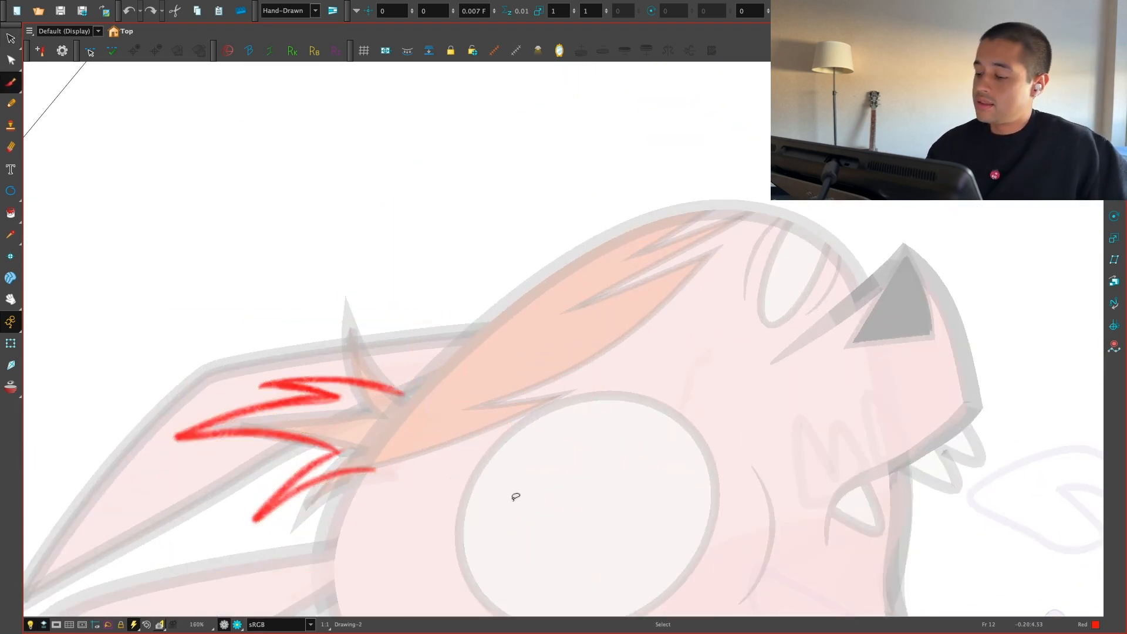
left_click_drag(337, 497, 562, 355)
key("ctrl+z")
mouse_move(342, 495)
left_mouse_down()
mouse_move(607, 321)
mouse_move(738, 208)
mouse_move(692, 490)
mouse_move(657, 352)
left_mouse_up()
key("1")
left_click_drag(515, 422, 589, 341)
key("shift+x")
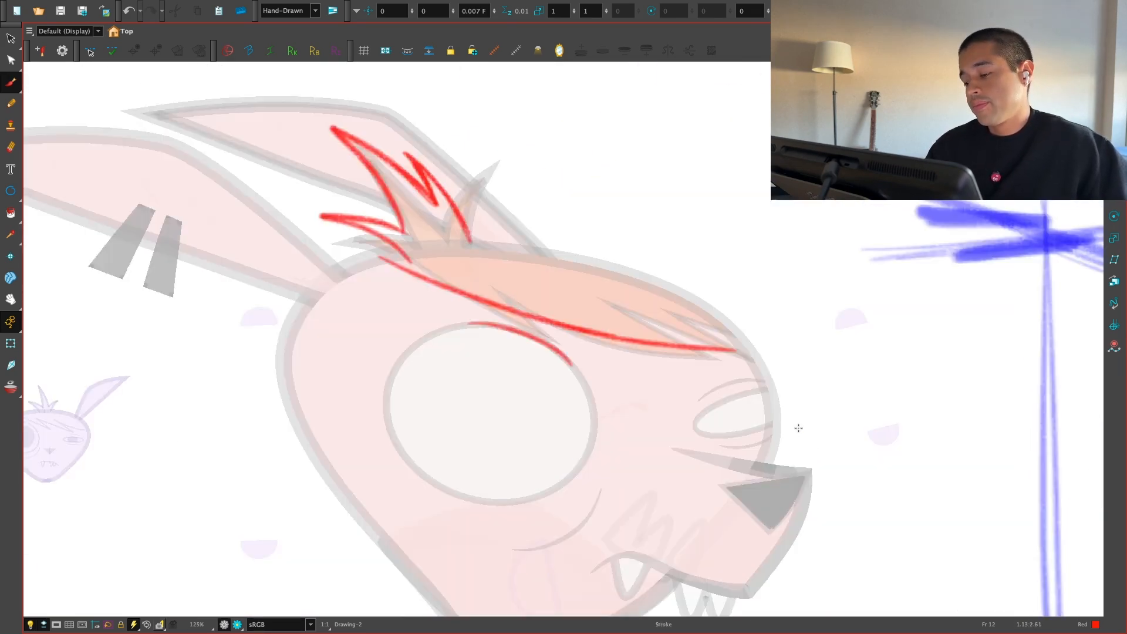
Step: Draw a curved red crease beneath the near eye, closer to the eye than the rig's own crease
key("1")
key("1")
left_click_drag(719, 504, 675, 450)
key("2")
key("2")
key("2")
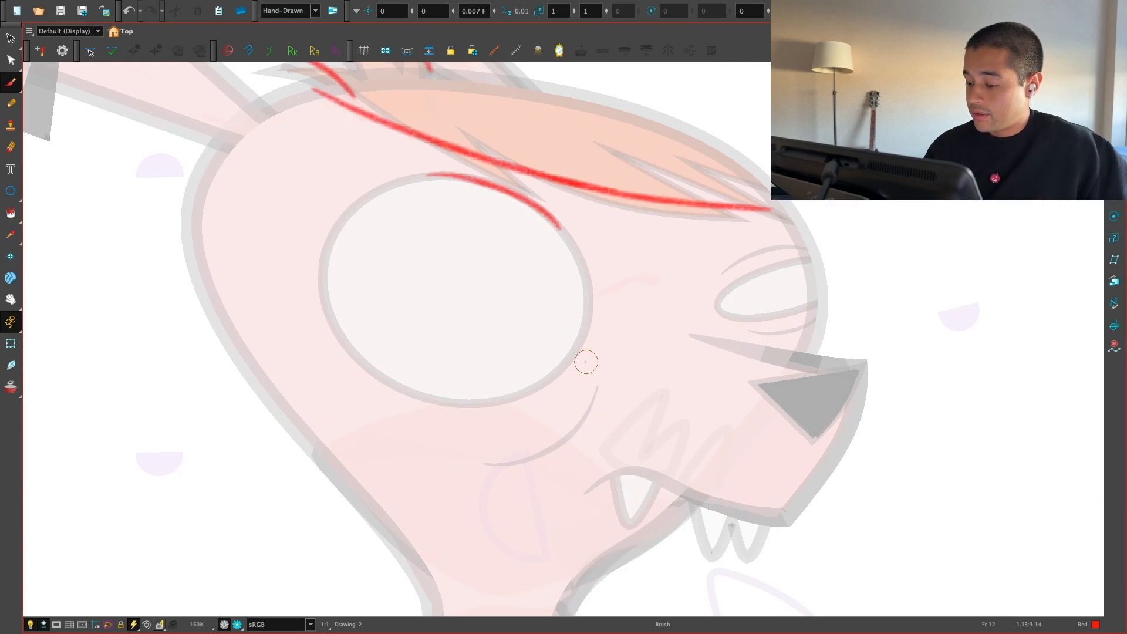
key("2")
key("2")
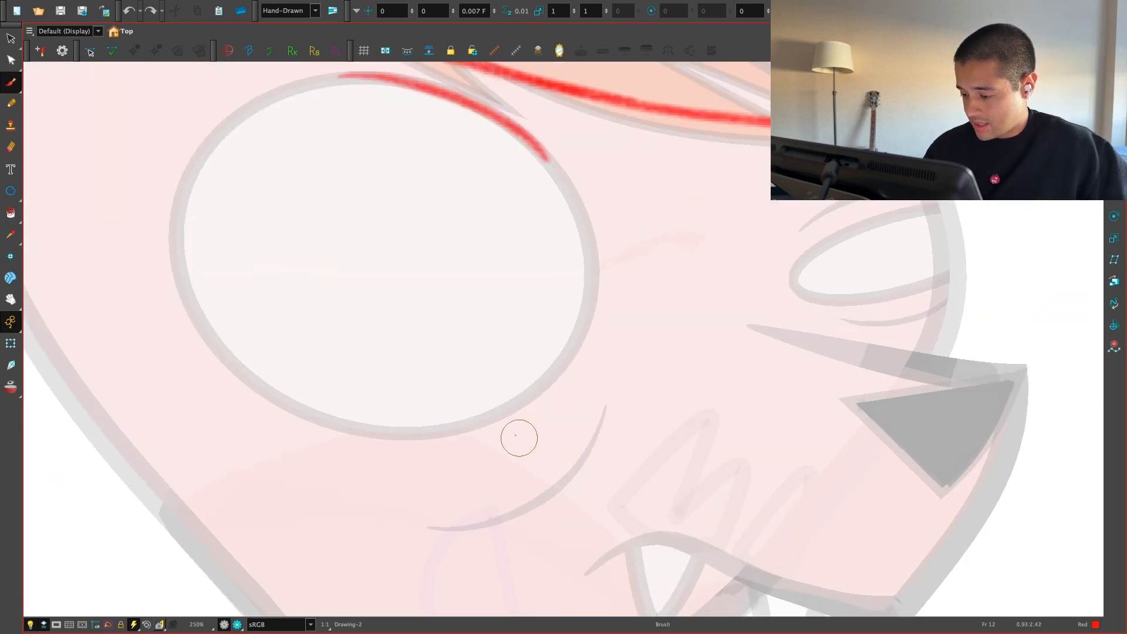
key("ctrl+z")
key("ctrl+z")
left_click_drag(586, 393, 415, 520)
key("ctrl+z")
mouse_move(586, 383)
left_mouse_down()
mouse_move(436, 510)
mouse_move(406, 522)
left_mouse_up()
Step: Draw a long curved red line from the top of the head down between the eyes toward the muzzle
key("1")
key("1")
key("1")
key("1")
key("1")
mouse_move(763, 511)
left_mouse_down()
mouse_move(724, 505)
mouse_move(696, 474)
left_mouse_up()
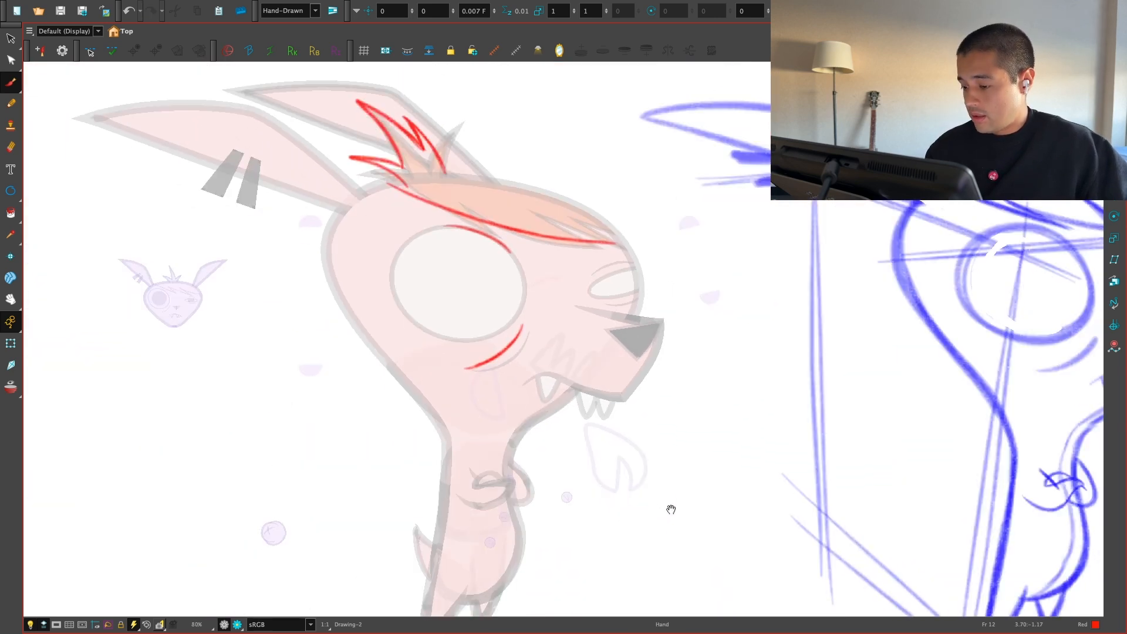
key("1")
left_click_drag(664, 518, 645, 545)
key("2")
key("2")
key("2")
key("2")
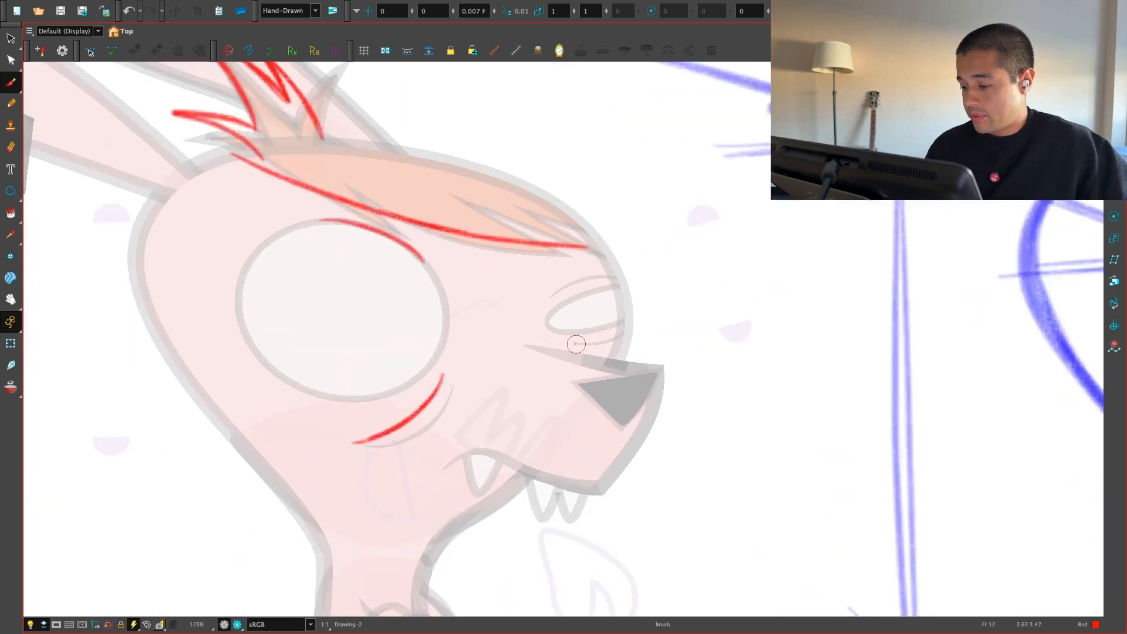
left_click_drag(574, 366, 570, 382)
left_click_drag(389, 135, 539, 420)
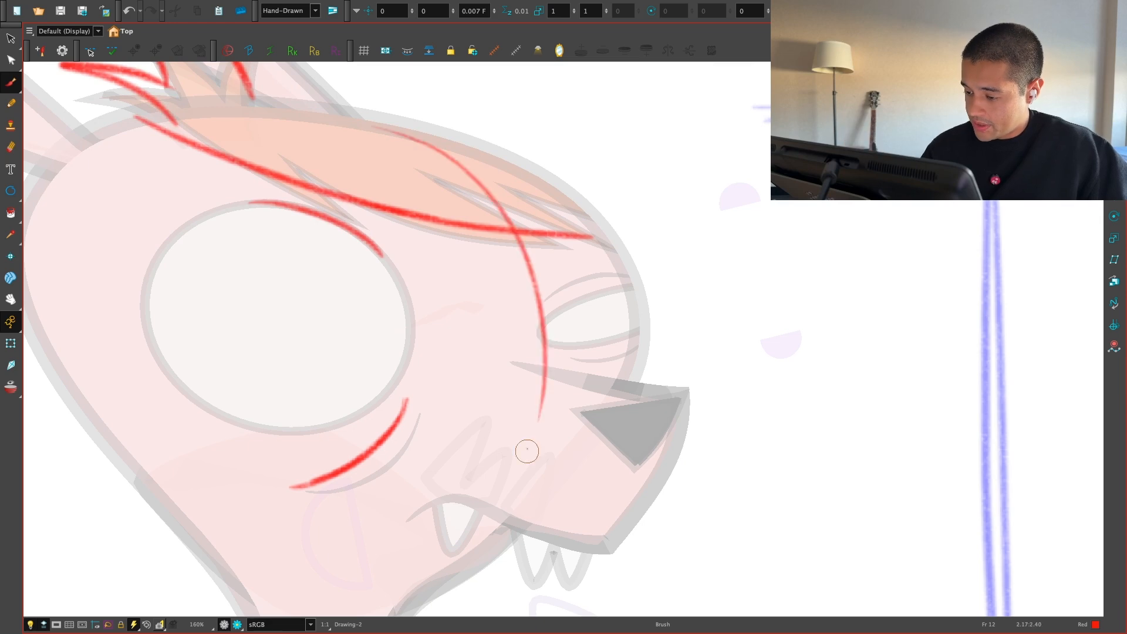
Step: Draw a red line along the muzzle's upper edge to the nose tip and circle where it meets the face's centre line
left_click_drag(539, 314, 514, 508)
left_click_drag(592, 569, 627, 550)
key("shift+x")
key("2")
mouse_move(507, 448)
left_mouse_down()
mouse_move(699, 407)
mouse_move(660, 425)
left_mouse_up()
key("2")
key("2")
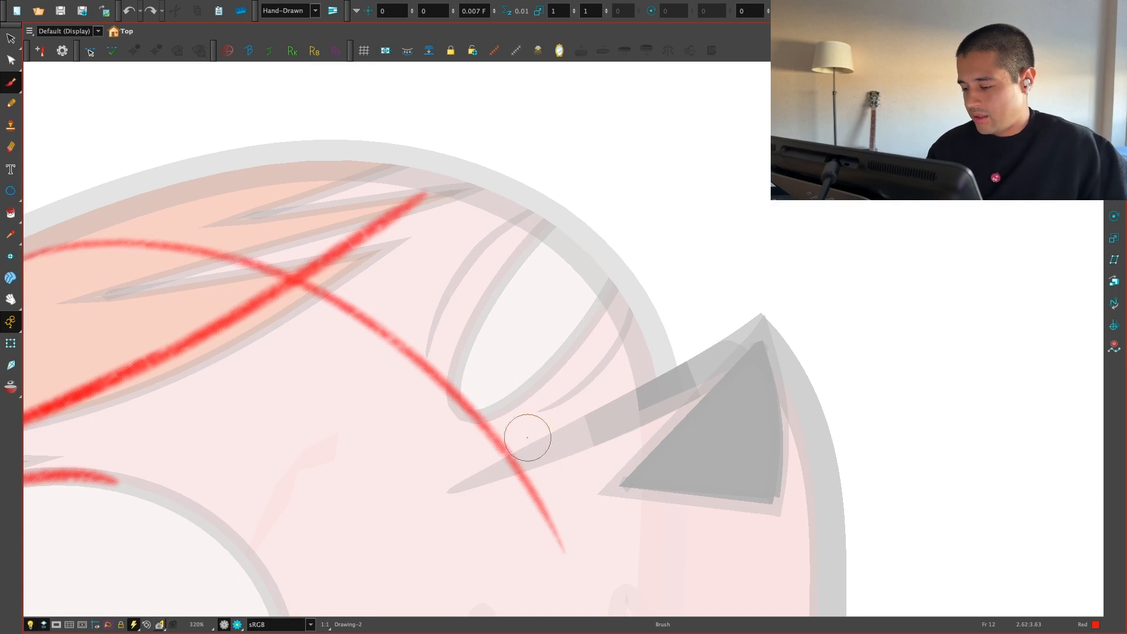
left_click_drag(514, 468, 758, 330)
key("ctrl+z")
left_click_drag(511, 472, 784, 327)
left_click_drag(557, 425, 518, 489)
key("shift+x")
key("1")
key("1")
key("1")
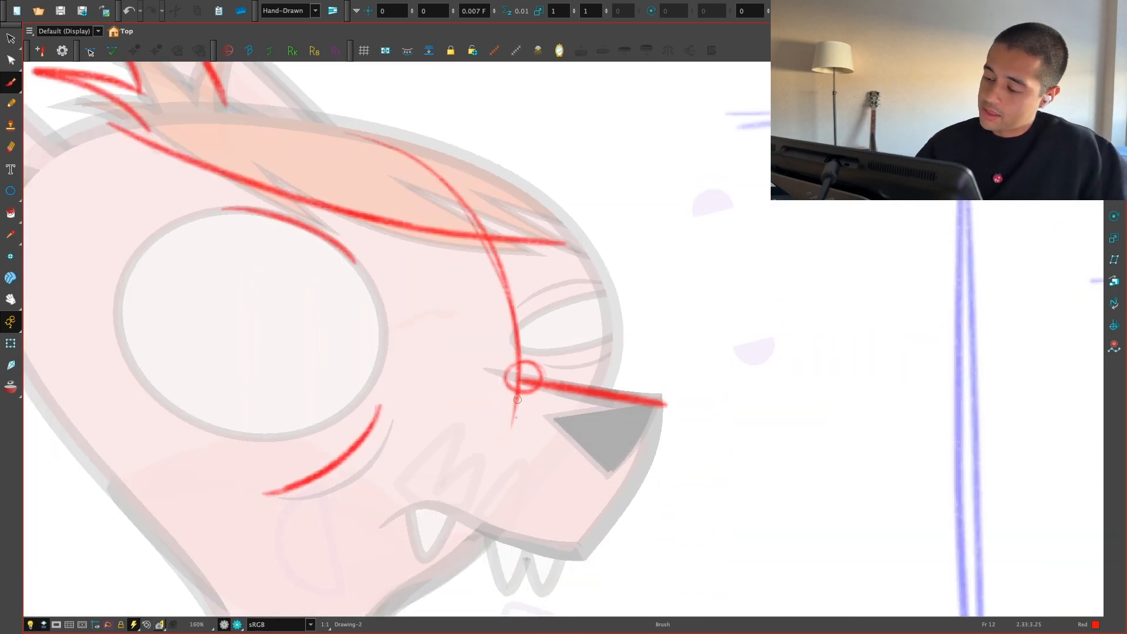
Step: Draw two smaller pointed front teeth in red beneath the tip of the muzzle
key("1")
key("1")
key("1")
key("1")
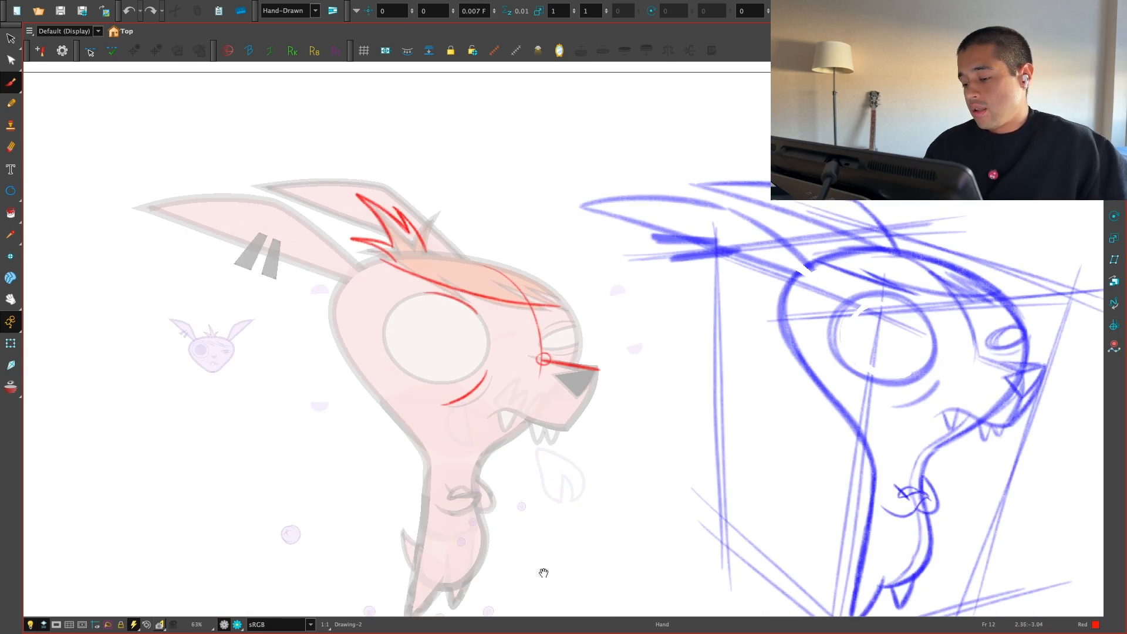
left_click_drag(541, 574, 554, 544)
key("2")
key("2")
key("2")
key("2")
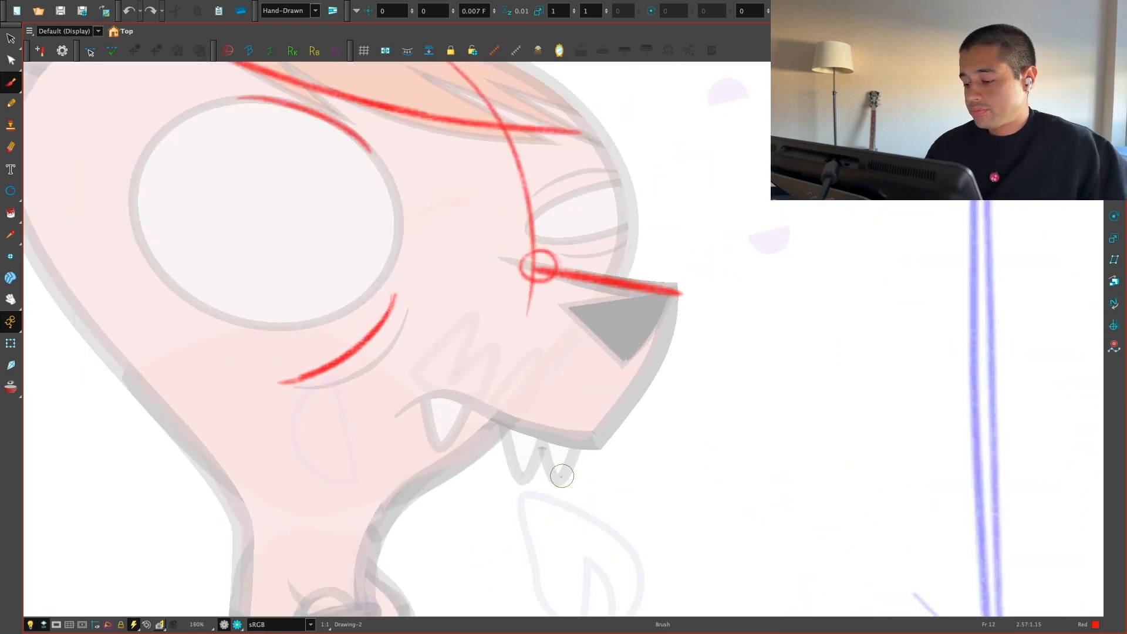
key("s")
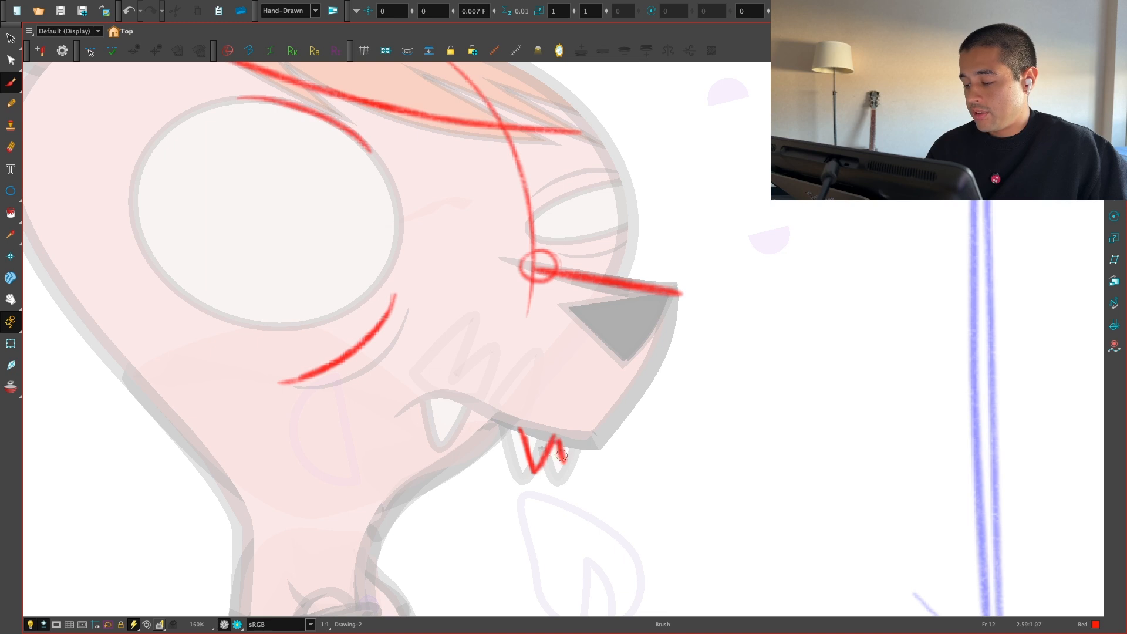
left_click_drag(506, 435, 445, 475)
key("1")
key("1")
key("ctrl+z")
Step: Switch to the rendered view and circle the outline joint at the back of the neck and the tail base in red
key("1")
key("1")
mouse_move(528, 523)
left_mouse_down()
mouse_move(543, 483)
mouse_move(577, 475)
mouse_move(571, 443)
mouse_move(559, 441)
mouse_move(530, 495)
left_mouse_up()
key("2")
key("2")
key("2")
left_click(238, 625)
left_click_drag(500, 348, 506, 349)
left_click_drag(474, 456, 502, 458)
Step: Draw a red line along the underside of the near foot, extending past its tip, and redo the first attempt
key("1")
left_click_drag(652, 492, 629, 517)
key("2")
left_click_drag(521, 519, 560, 476)
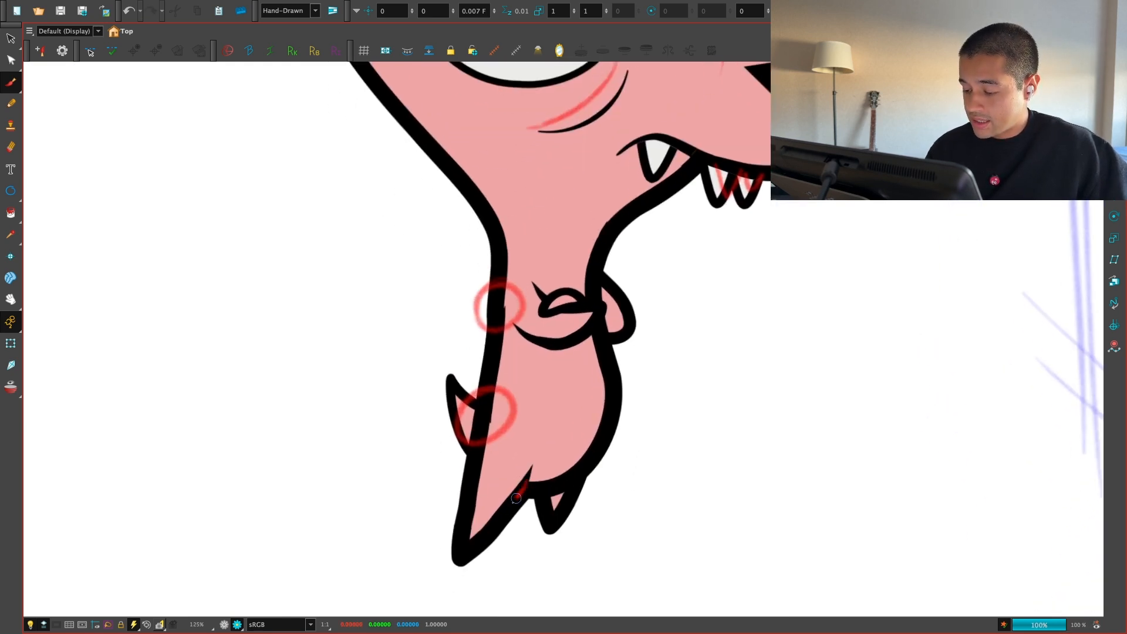
left_click_drag(476, 552, 463, 559)
key("ctrl+z")
left_click_drag(533, 464, 416, 577)
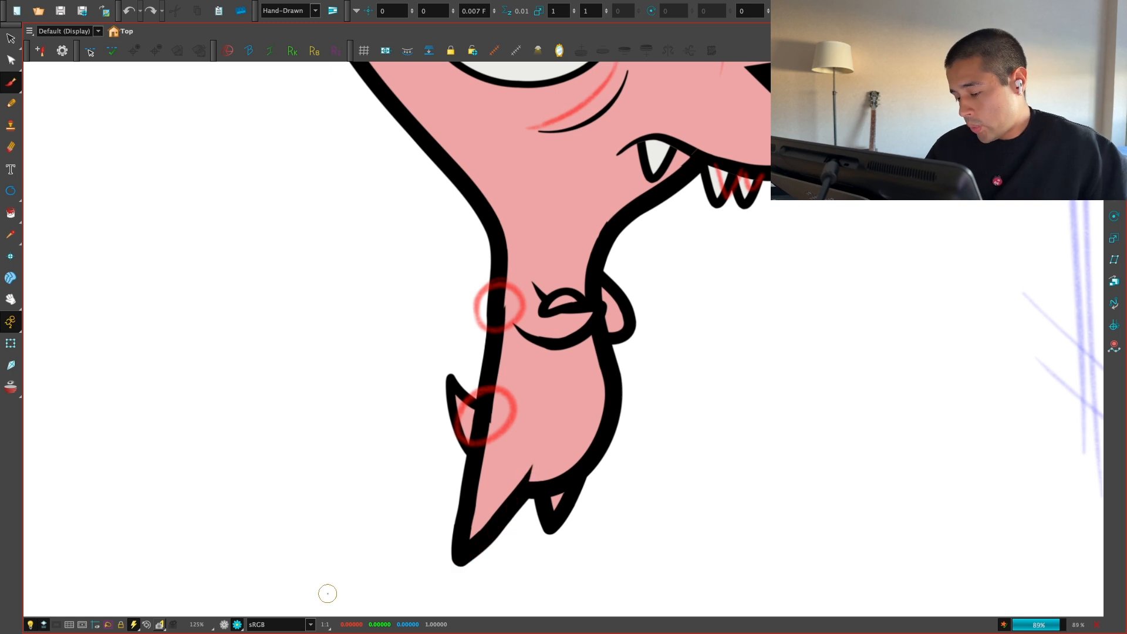
Step: Circle the joint between the near ear and the head in red and add an arrow pointing up at it
key("1")
left_click_drag(629, 382, 644, 579)
key("2")
left_click_drag(606, 442, 700, 592)
key("2")
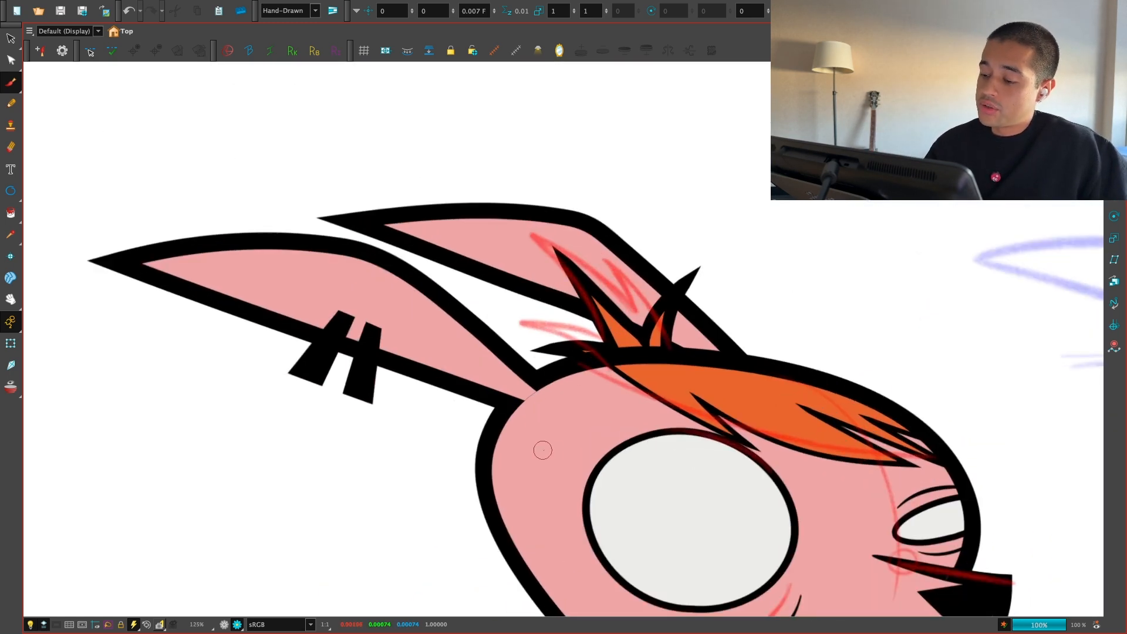
left_click_drag(557, 421, 565, 407)
mouse_move(542, 500)
left_mouse_down()
mouse_move(525, 443)
mouse_move(535, 460)
left_mouse_up()
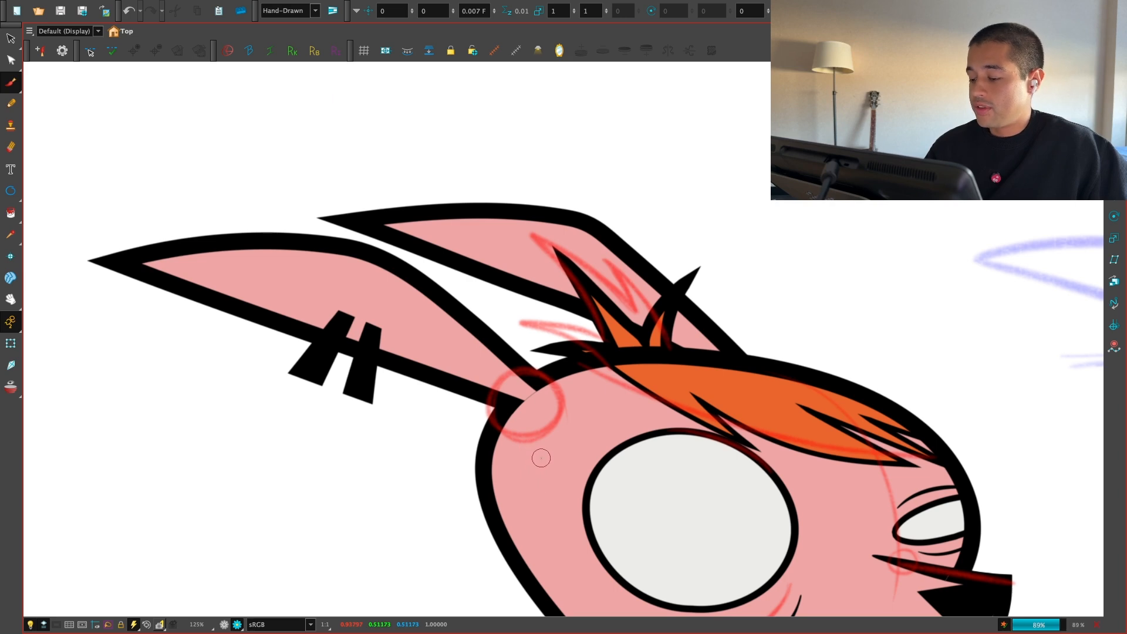
Step: Lock the Drawing layer that holds the red correction strokes
key("1")
key("1")
key("1")
key("1")
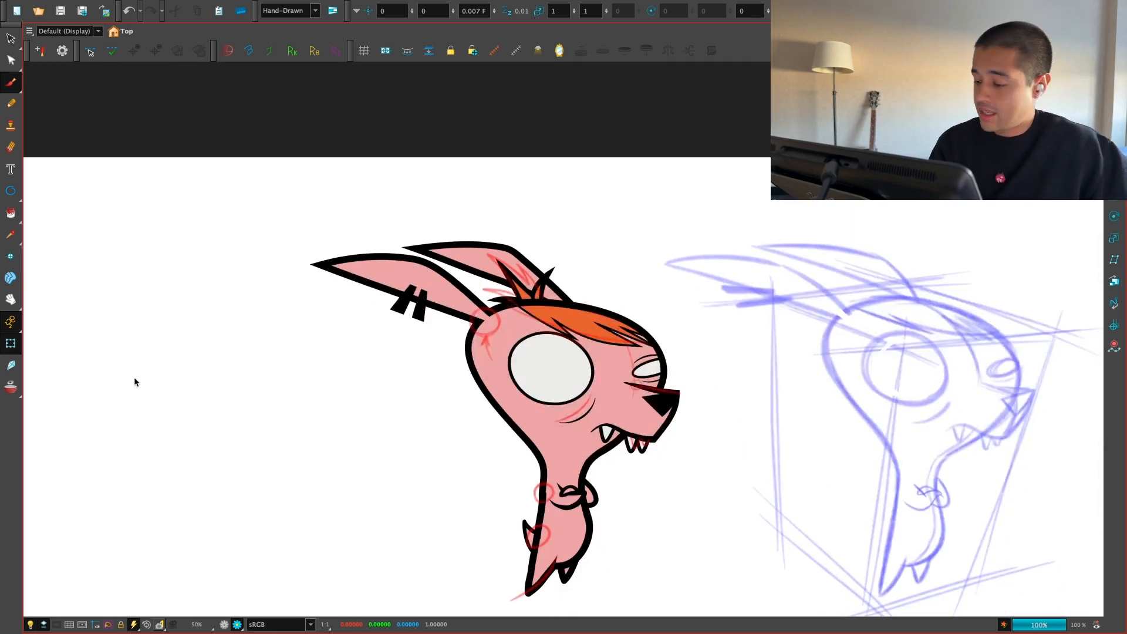
key("super+f")
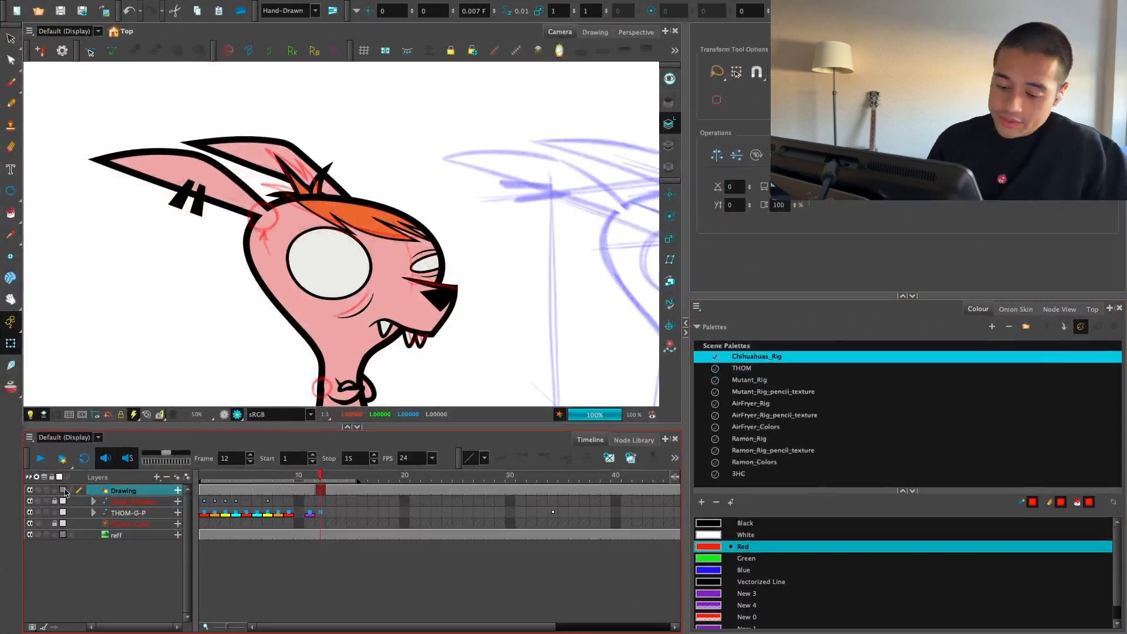
left_click(55, 490)
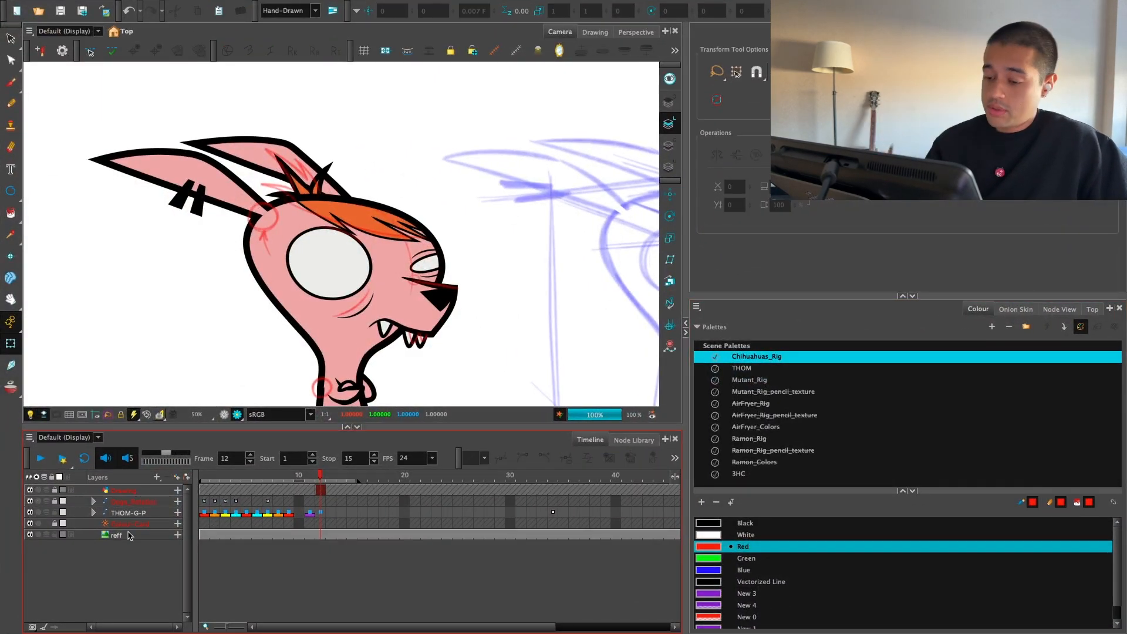
Step: Nudge the near eye slightly downward against its red correction arc
key("super+f")
left_click_drag(566, 416, 468, 472)
key("2")
key("2")
key("2")
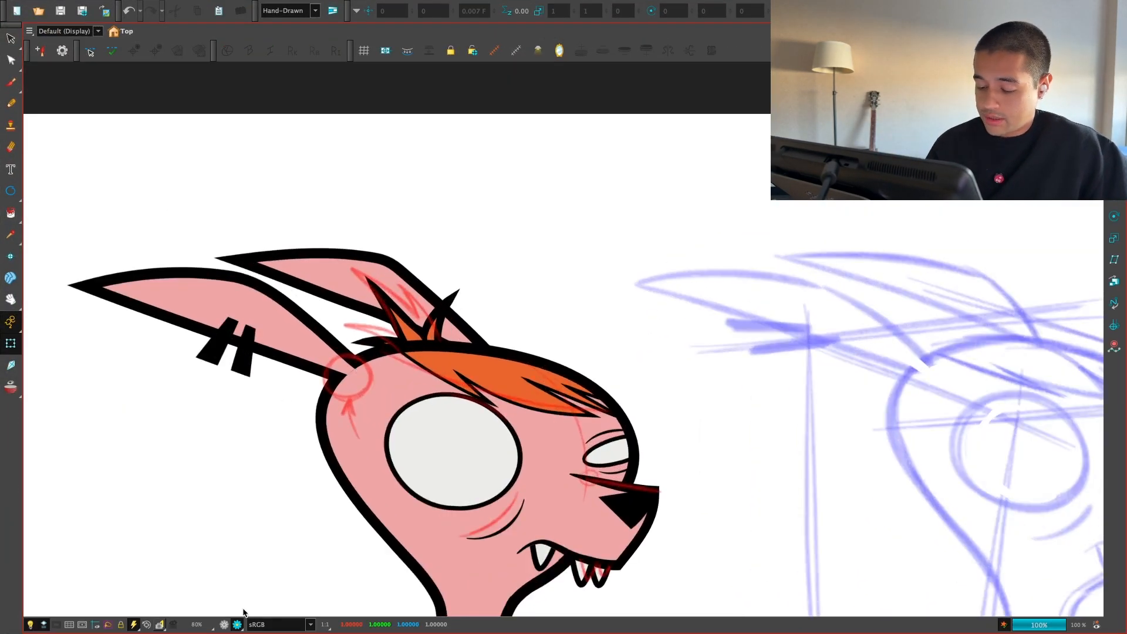
left_click(520, 423)
left_click_drag(801, 467, 800, 455)
left_click_drag(543, 509, 541, 470)
key("1")
key("2")
left_click(456, 417)
left_click_drag(403, 371, 403, 377)
key("Escape")
key("1")
key("1")
left_click_drag(581, 387, 548, 323)
key("2")
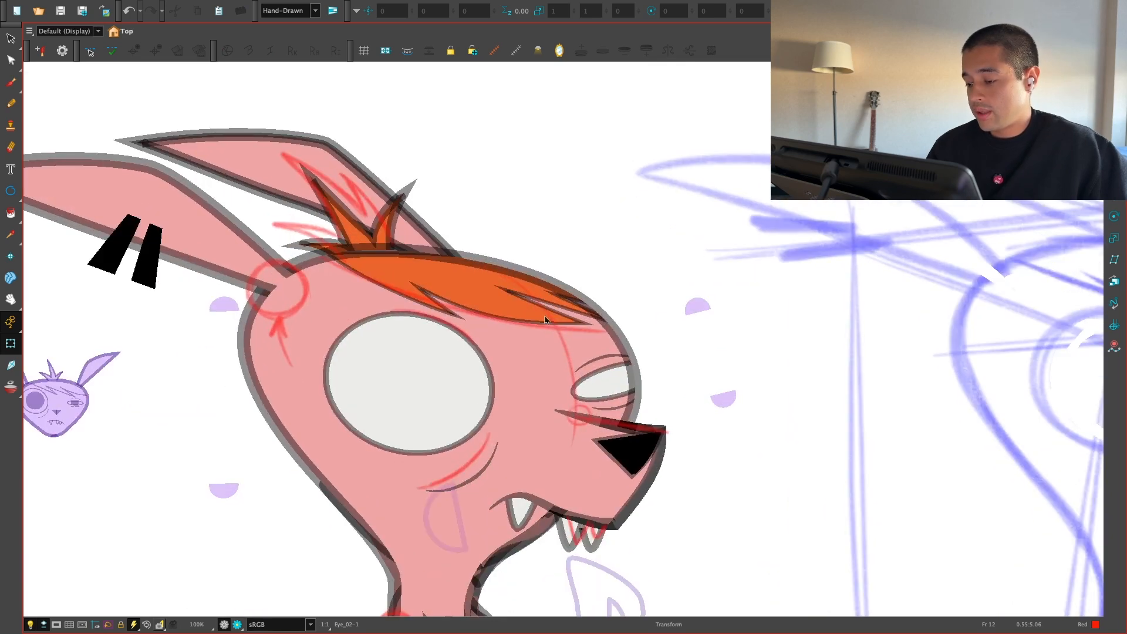
Step: Reshape the crease beneath the near eye with its deformation points so it follows the red curve
left_click(549, 324)
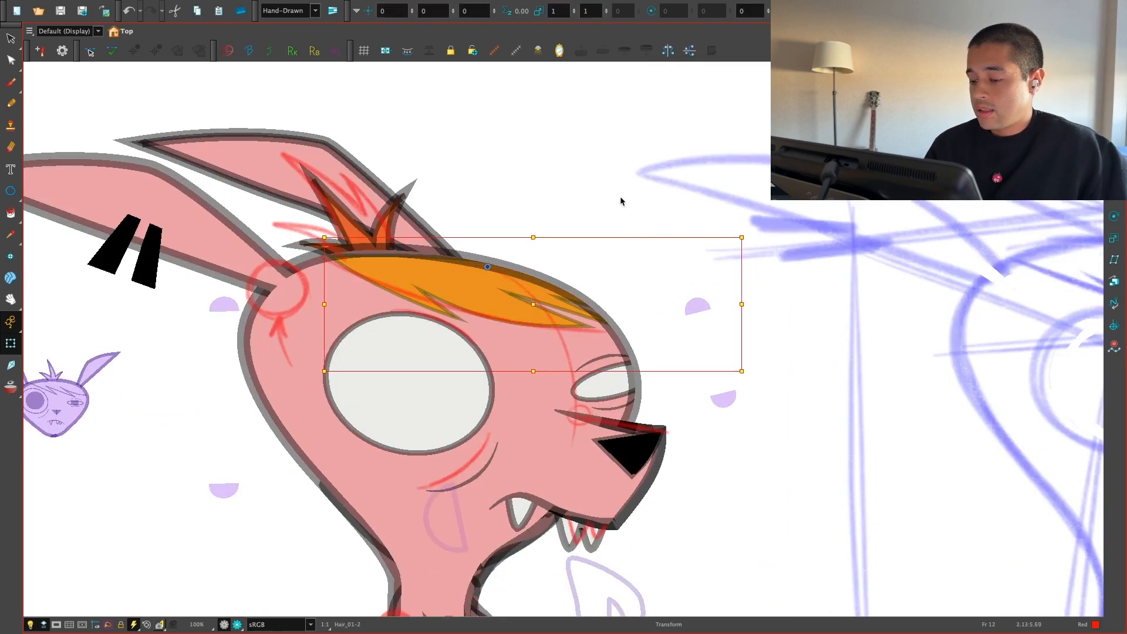
key("Escape")
key("2")
key("2")
left_click_drag(500, 497, 487, 483)
key("shift+F11")
left_click(768, 342)
left_click_drag(768, 342, 827, 273)
key("2")
key("2")
left_click_drag(400, 501, 399, 514)
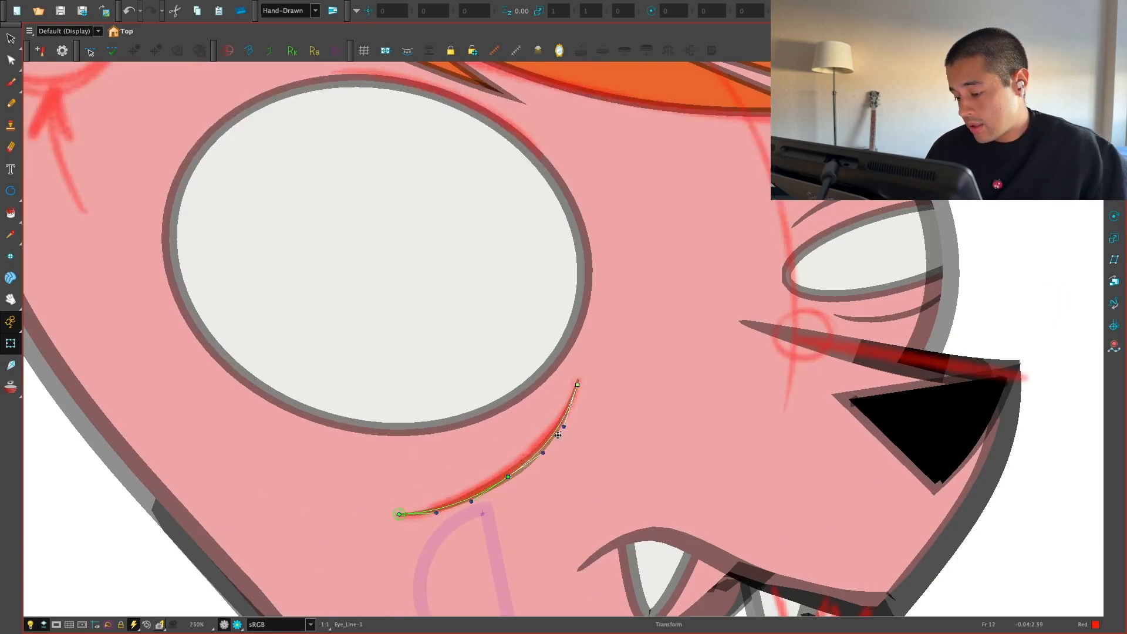
Step: Move the muzzle's inner upper deformation point to the red circle and bend the top edge along the red line
key("1")
key("1")
key("1")
key("1")
key("1")
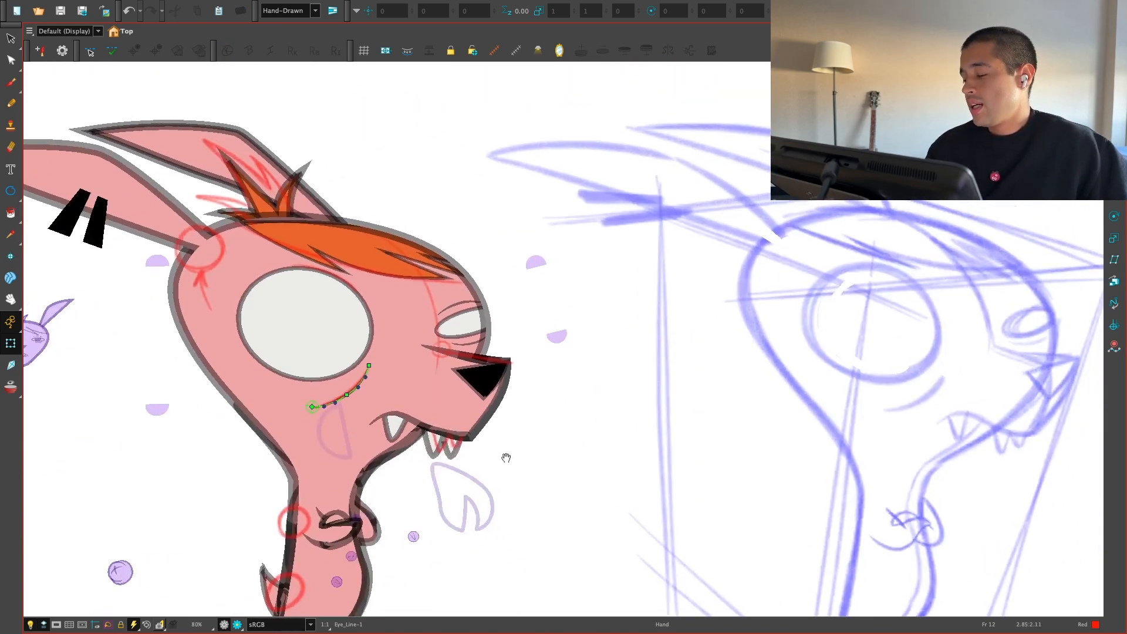
key("2")
key("2")
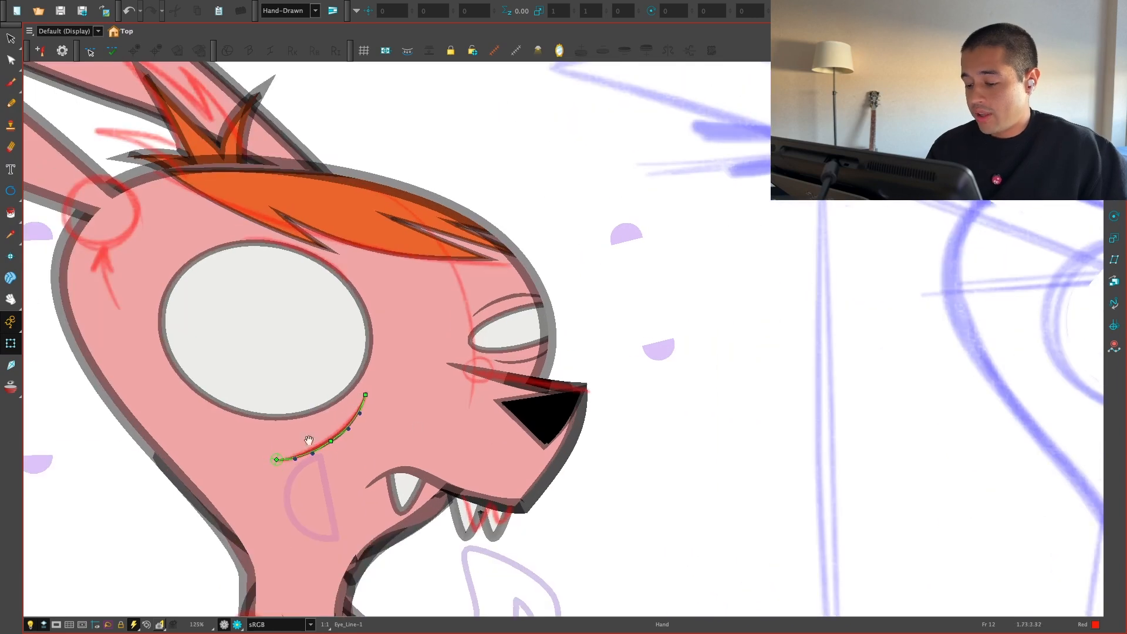
key("2")
key("2")
left_click(478, 441)
left_click_drag(579, 444, 617, 536, "alt+super")
left_click(617, 536)
key("2")
left_click_drag(367, 505, 438, 495)
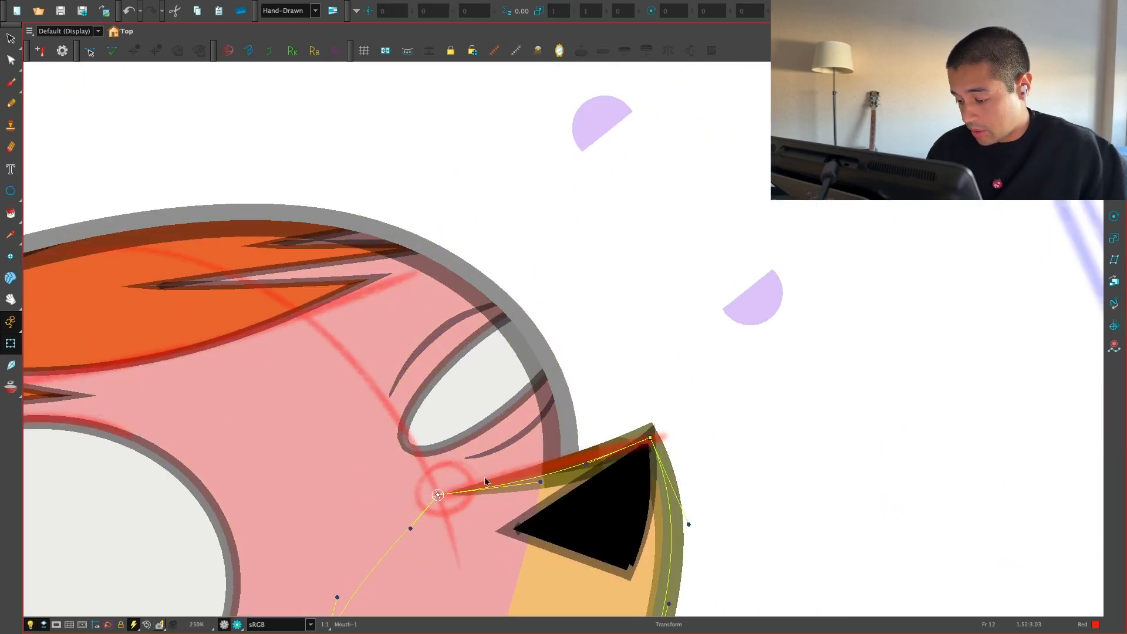
left_click_drag(531, 478, 526, 478)
key("shift+x")
key("1")
key("1")
left_click_drag(623, 493, 646, 458)
key("Escape")
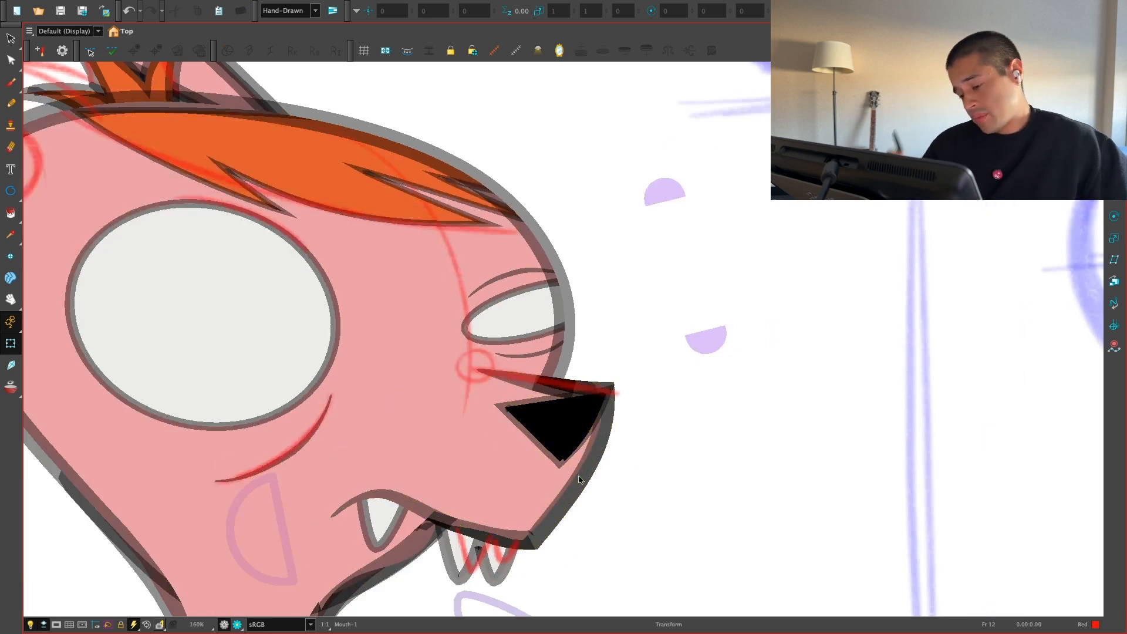
Step: Fit the pair of upper front teeth to the smaller red teeth drawn beneath the muzzle
key("1")
key("1")
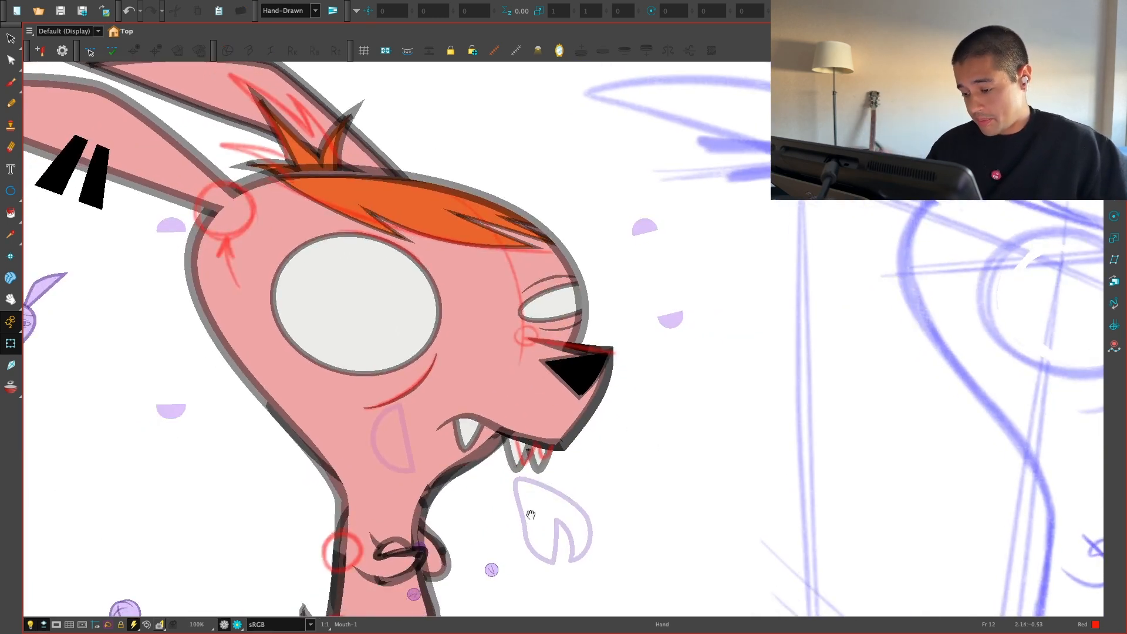
key("2")
key("2")
left_click(499, 470)
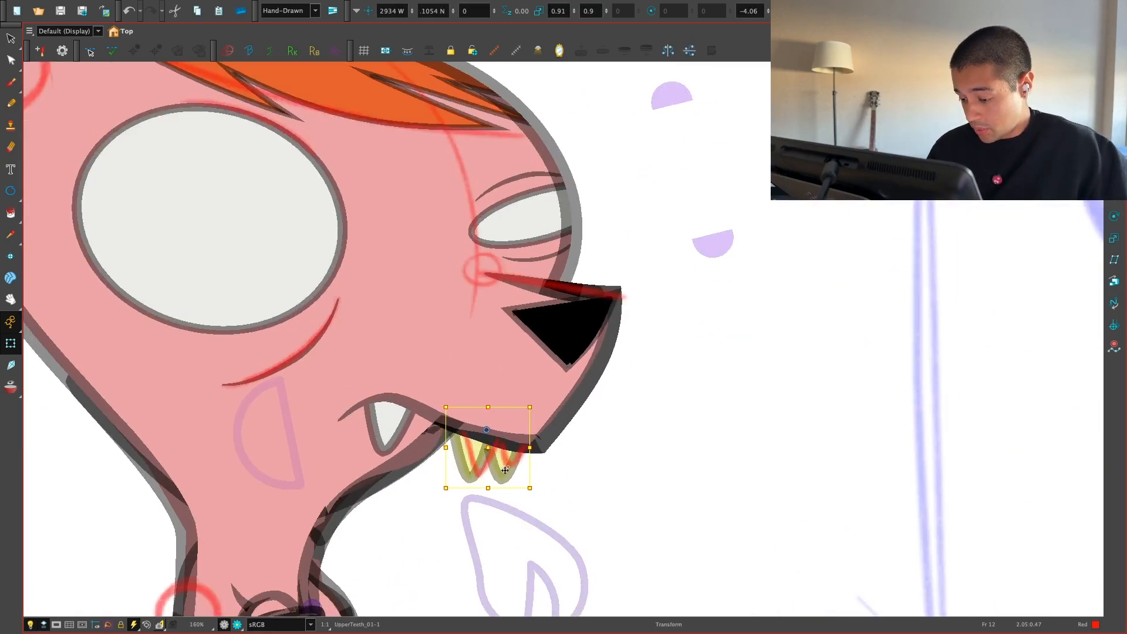
left_click(566, 480)
key("1")
left_click_drag(506, 442, 490, 461)
key("2")
key("1")
key("1")
key("1")
Step: Adjust the neck's rear deformation point and handles to smooth the outline joint at the red circle
key("2")
key("2")
key("2")
key("2")
left_click(456, 389)
key("2")
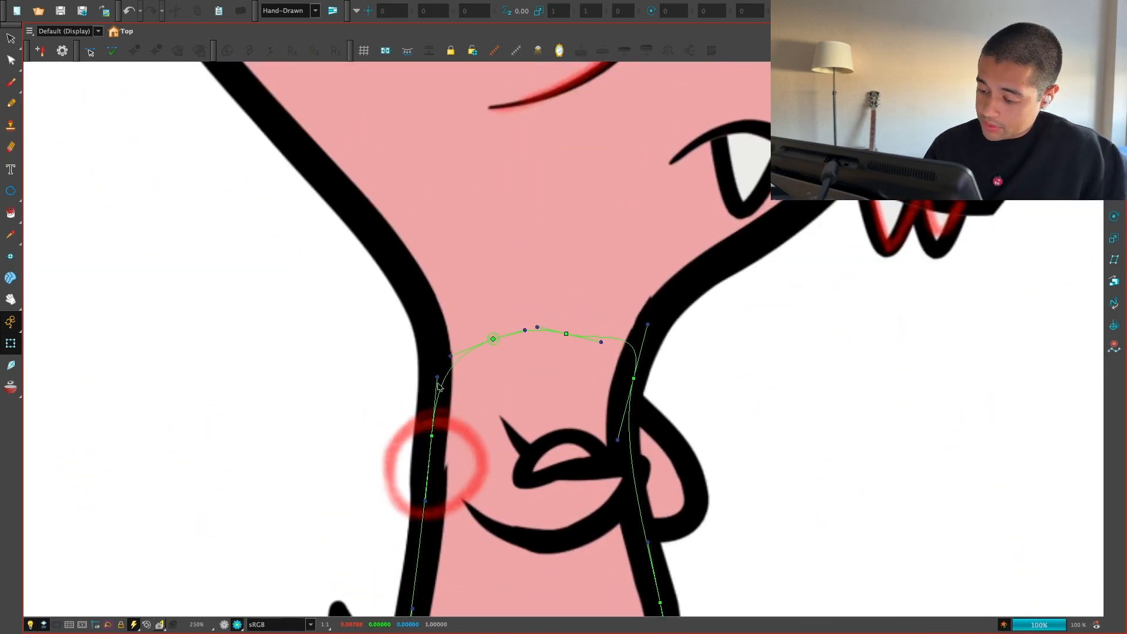
left_click(440, 396)
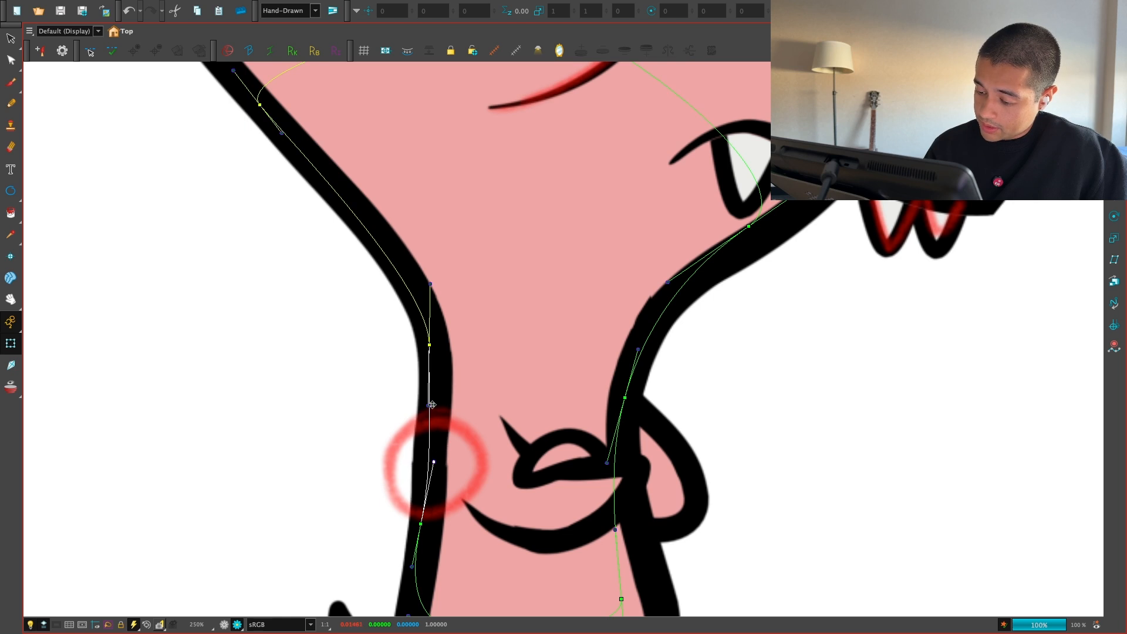
left_click_drag(431, 405, 432, 406)
left_click_drag(426, 284, 422, 284)
left_click_drag(431, 344, 423, 341)
Step: Nudge the torso's upper rear deformation point upward so its outline continues the back of the neck
key("1")
mouse_move(475, 473)
left_mouse_down()
mouse_move(490, 438)
mouse_move(439, 458)
left_mouse_up()
left_click(470, 480)
key("Escape")
key("2")
left_click_drag(450, 392, 450, 387)
key("1")
key("2")
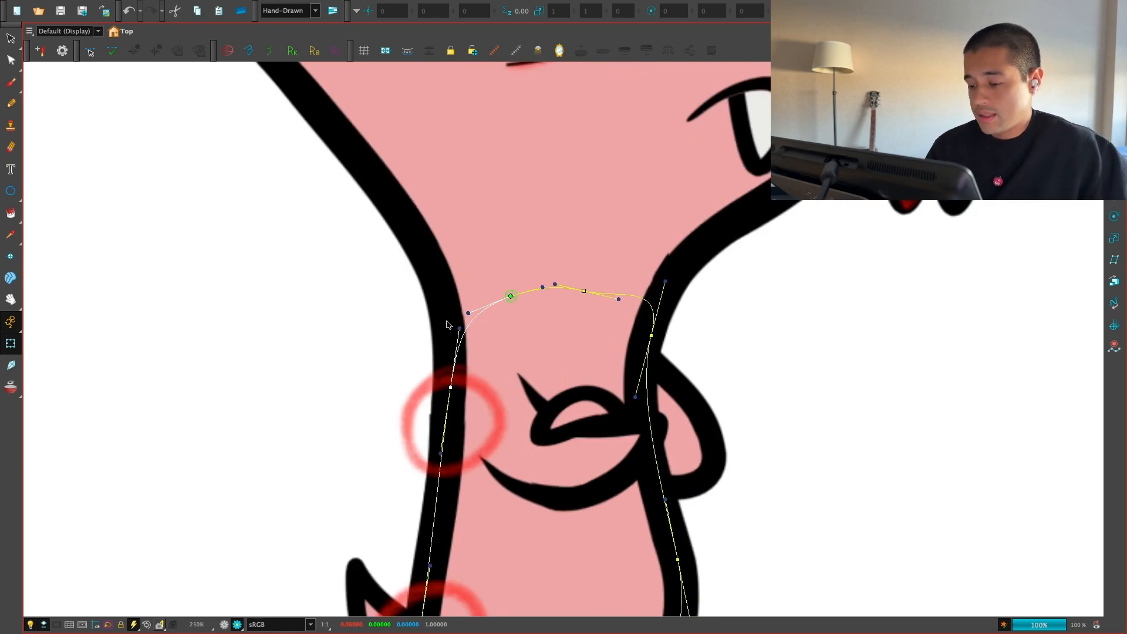
left_click(448, 325)
left_click(450, 421)
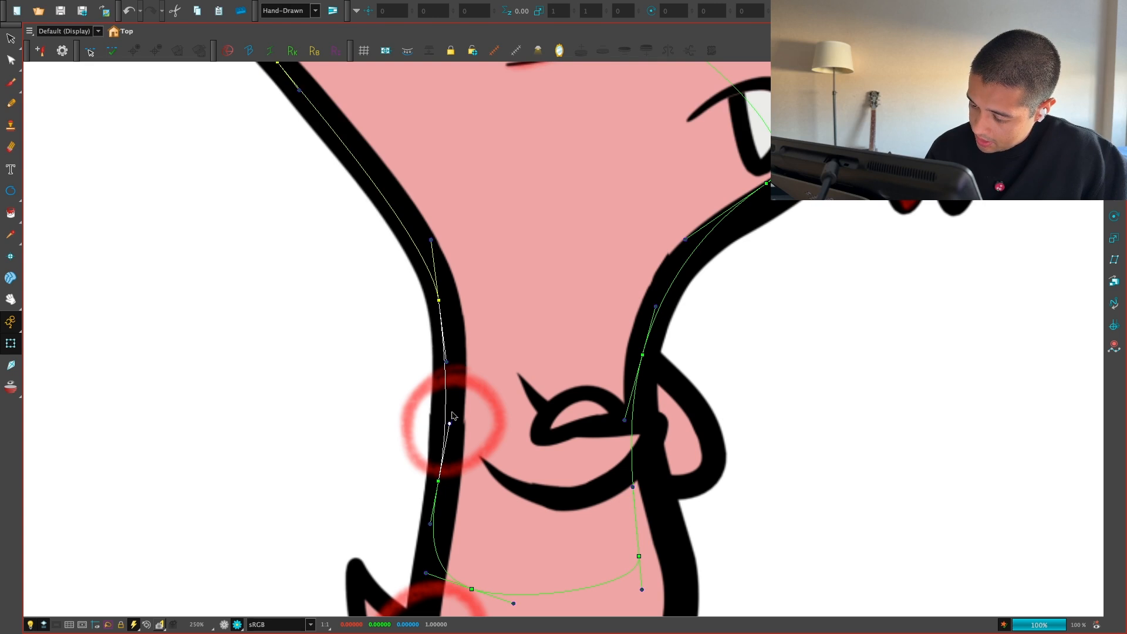
key("1")
key("1")
key("1")
key("1")
key("1")
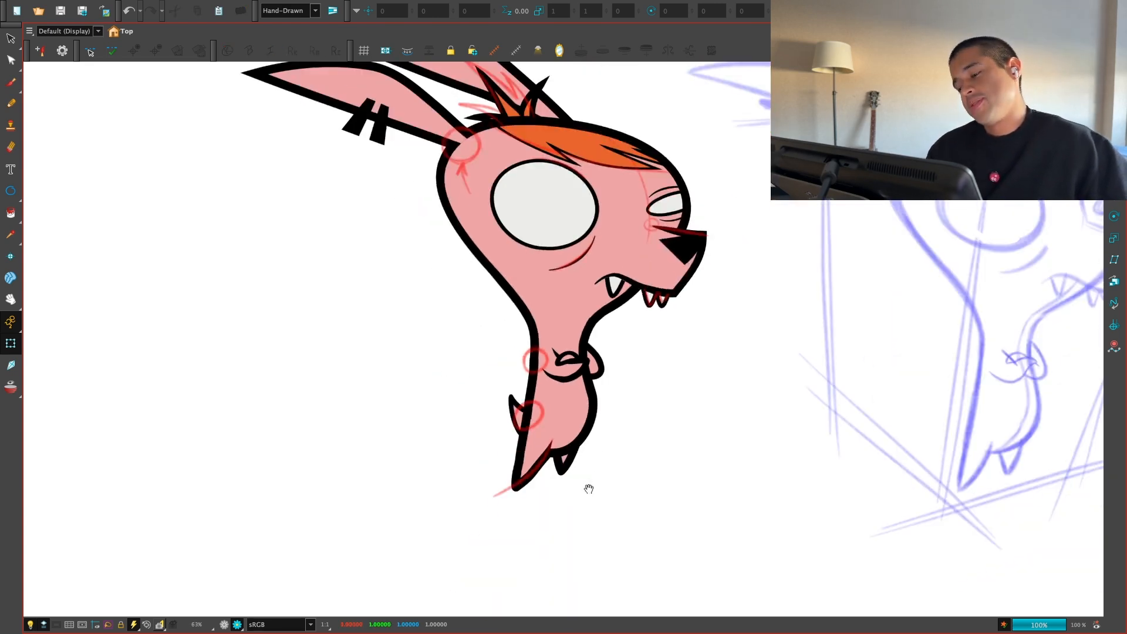
Step: Adjust the lower deformation point and handles of the throat patch to smooth the outline between the jaw and neck
key("2")
key("2")
key("2")
key("2")
key("2")
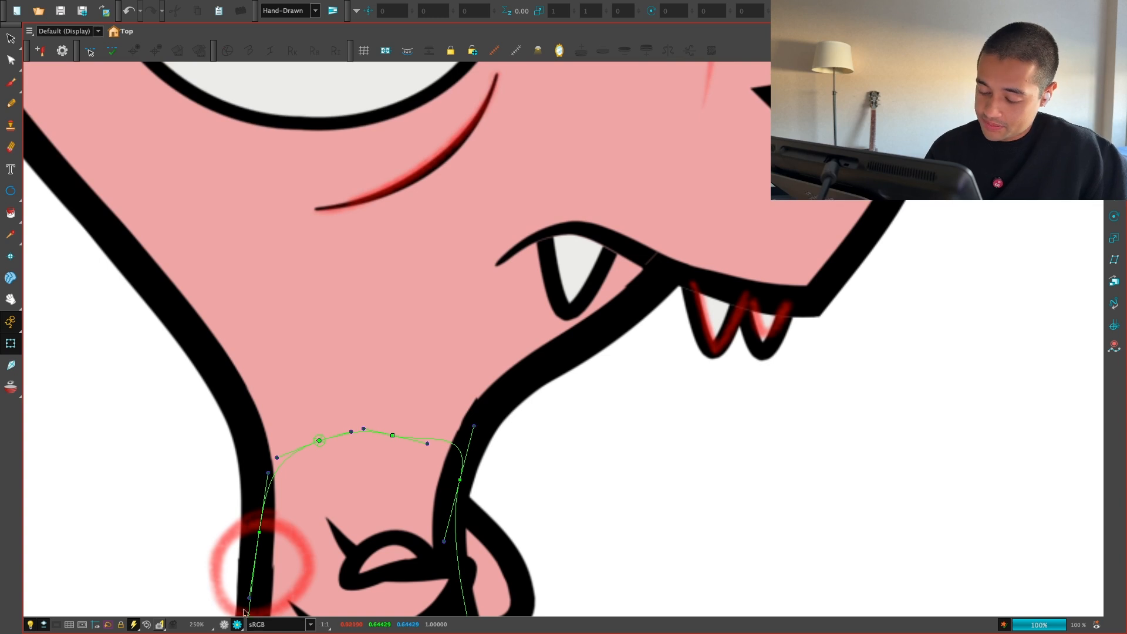
left_click(224, 624)
left_click(470, 414)
left_click(524, 429)
left_click(511, 384)
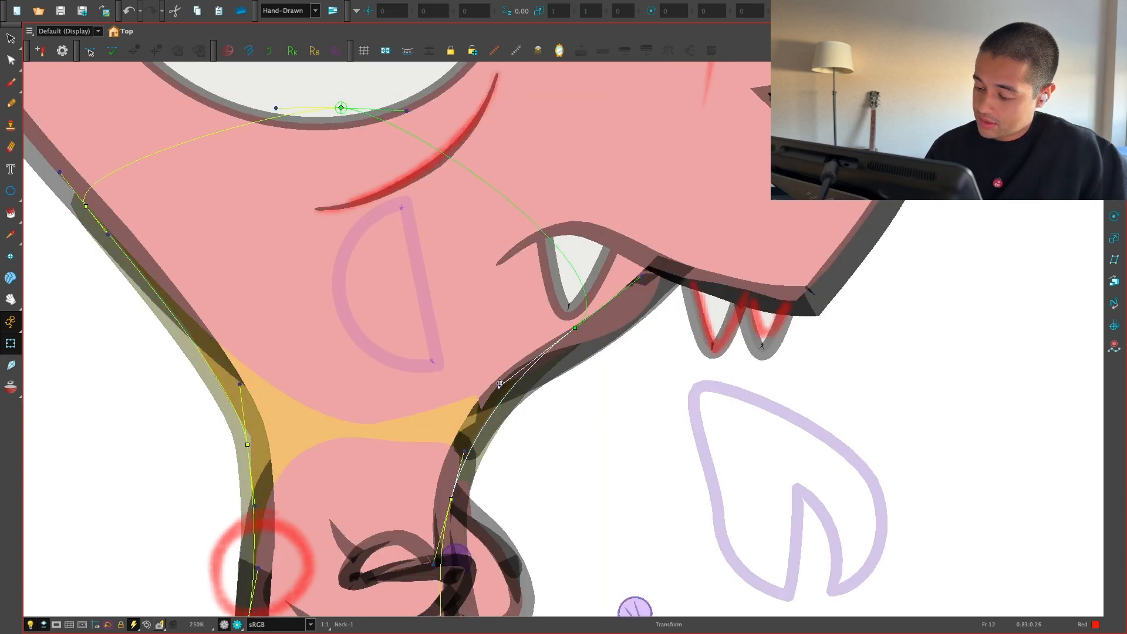
left_click(237, 625)
key("1")
left_click(569, 348)
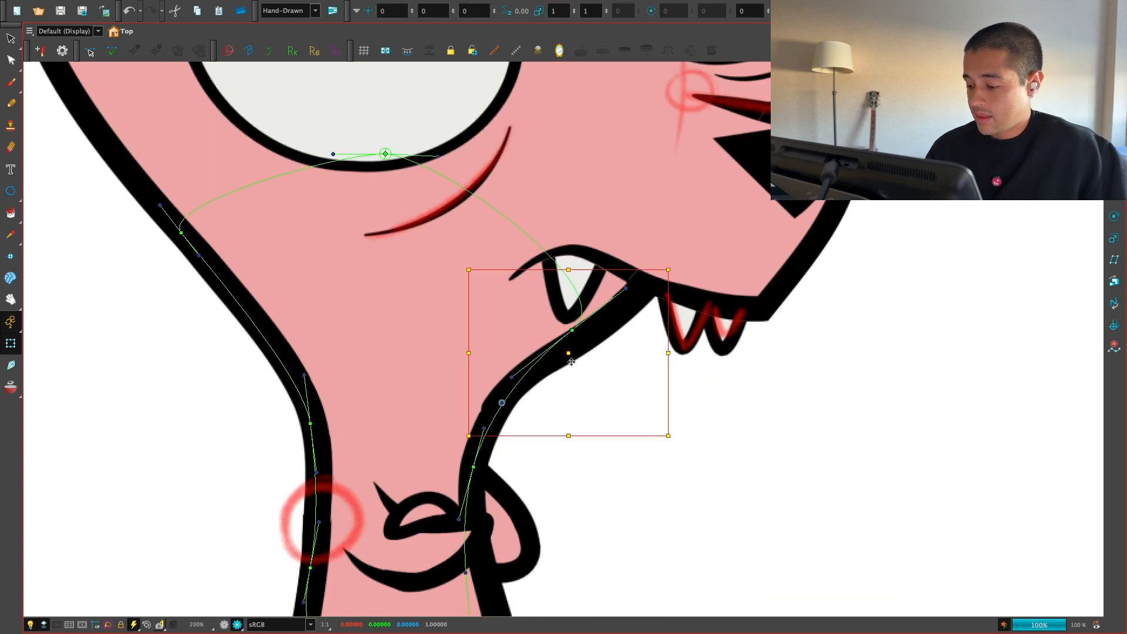
key("2")
left_click_drag(469, 446, 474, 445)
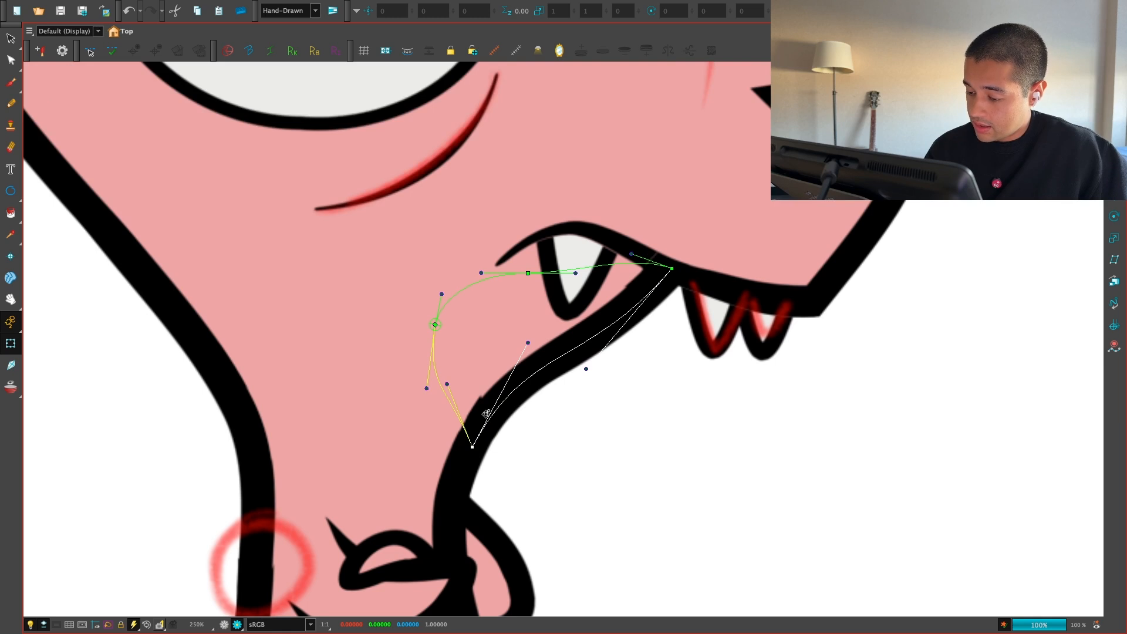
left_click_drag(529, 342, 524, 338)
left_click_drag(587, 369, 553, 433)
left_click(589, 393)
Step: Try to nudge the throat patch's upper deformation point where it meets the muzzle, and undo it
key("shift+c")
key("2")
left_click(550, 331)
key("shift+F11")
left_click_drag(610, 315, 614, 310)
key("super+z")
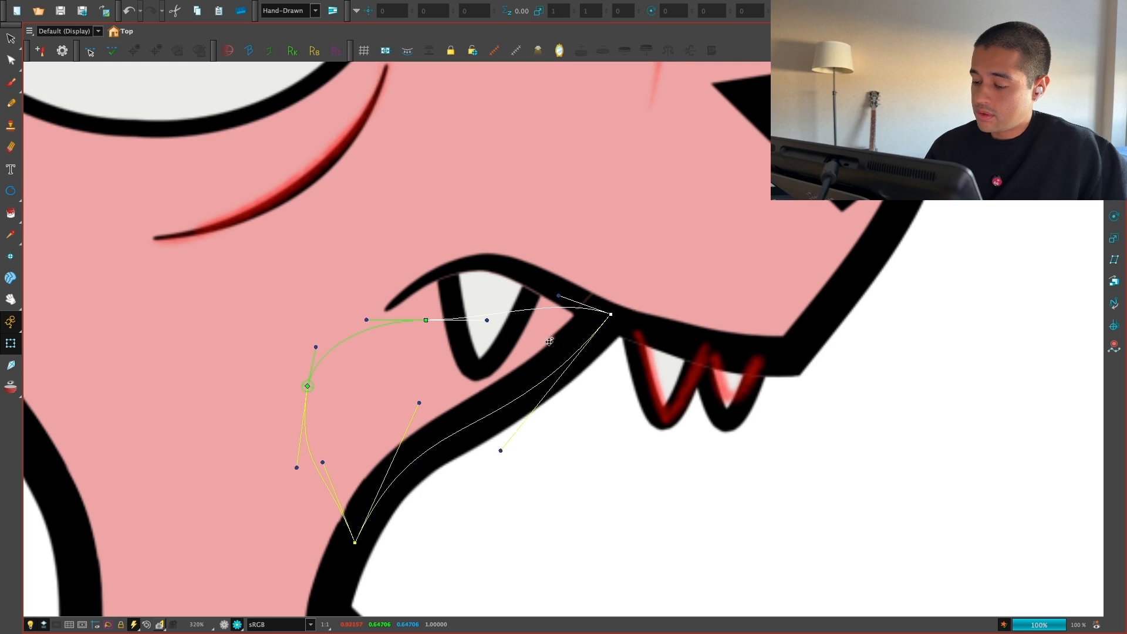
Step: Refine the head's lower front deformation point and its handle so the jaw outline flows into the throat
key("1")
key("1")
left_click(522, 442)
left_click(552, 378)
key("shift+F11")
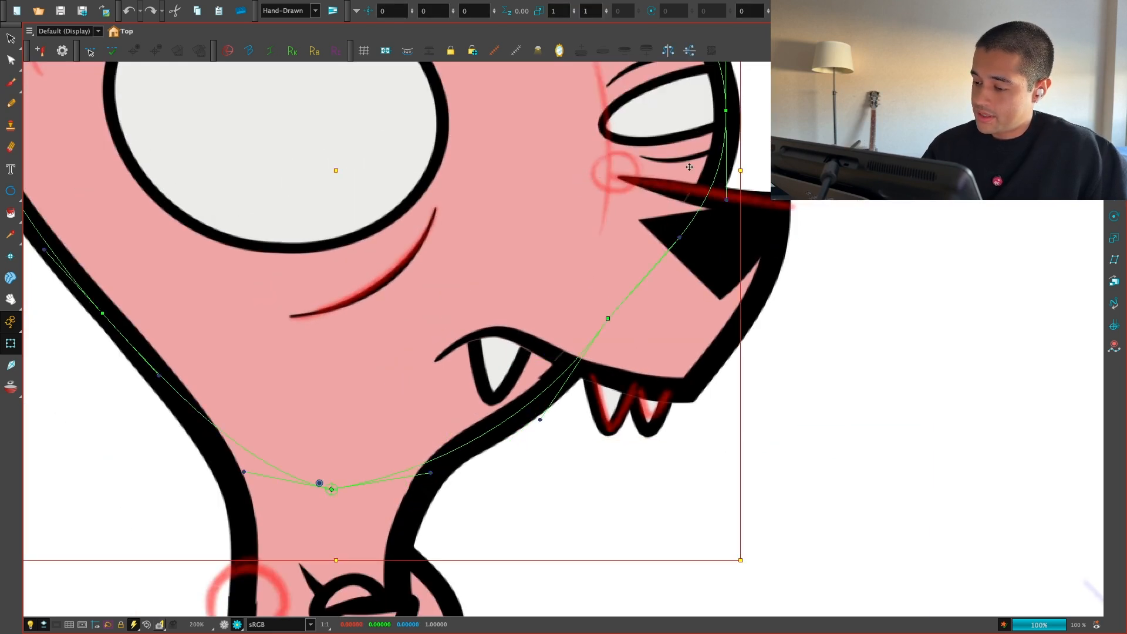
key("2")
left_click_drag(619, 313, 628, 308)
left_click_drag(543, 435, 538, 429)
left_click_drag(628, 309, 624, 308)
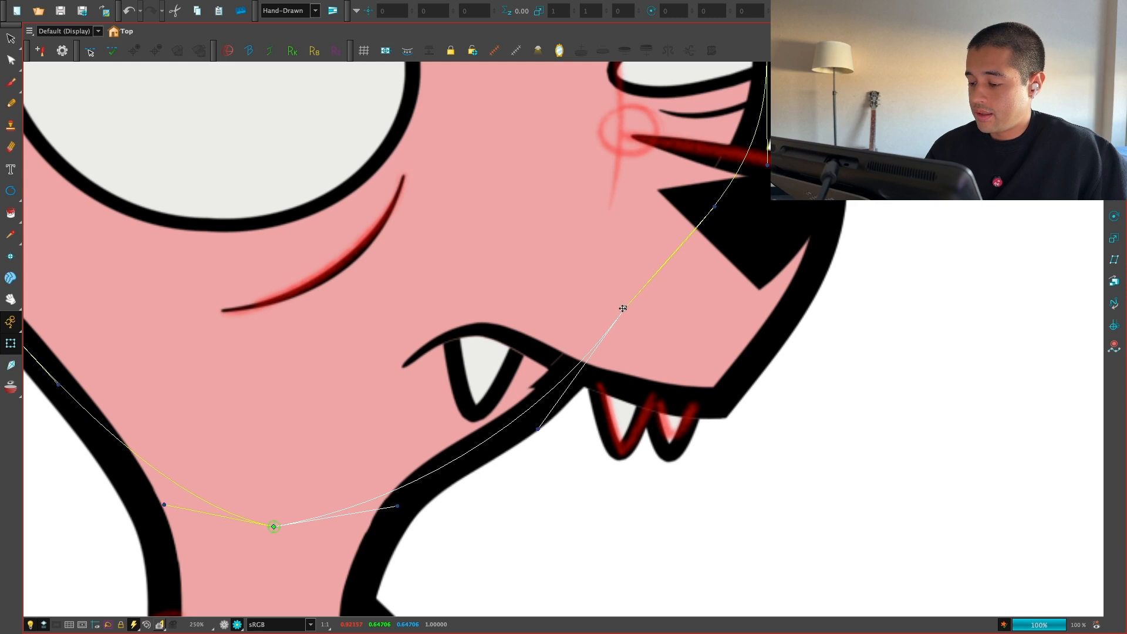
left_click_drag(539, 431, 544, 436)
left_click_drag(624, 310, 617, 305)
left_click_drag(546, 443, 549, 443)
left_click(580, 444)
key("1")
key("1")
key("shift+c")
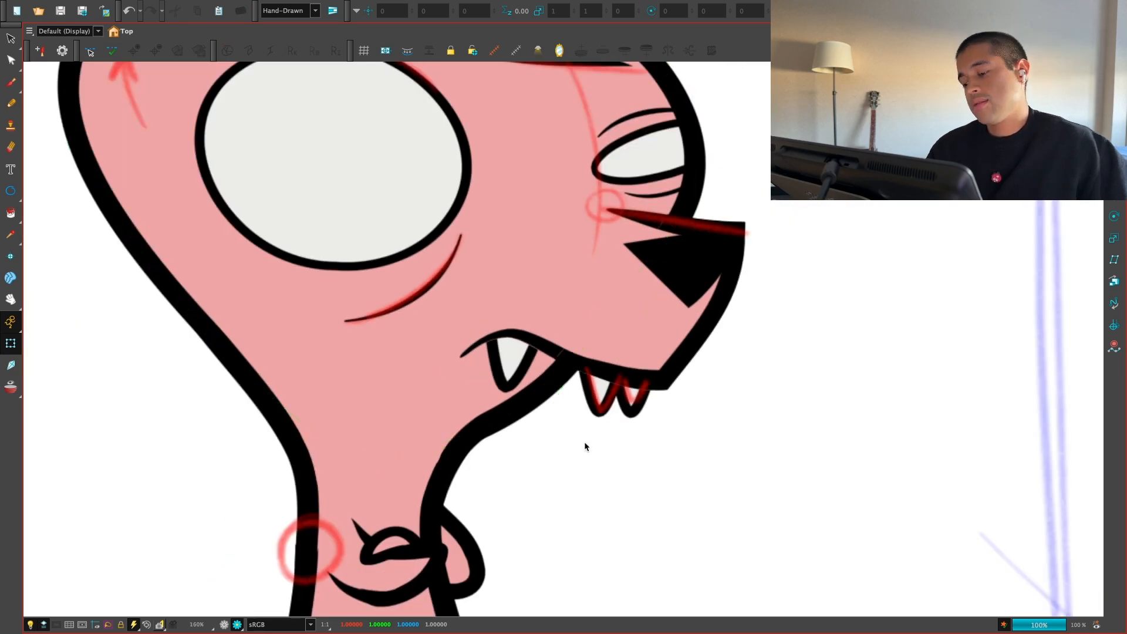
Step: Adjust the near thigh's lower rear deformation points and handle to smooth the back of the leg
key("1")
key("1")
key("1")
key("1")
key("2")
left_click_drag(554, 529, 603, 324)
key("2")
key("2")
key("2")
key("2")
left_click(441, 441)
left_click_drag(433, 467, 464, 402)
key("2")
key("2")
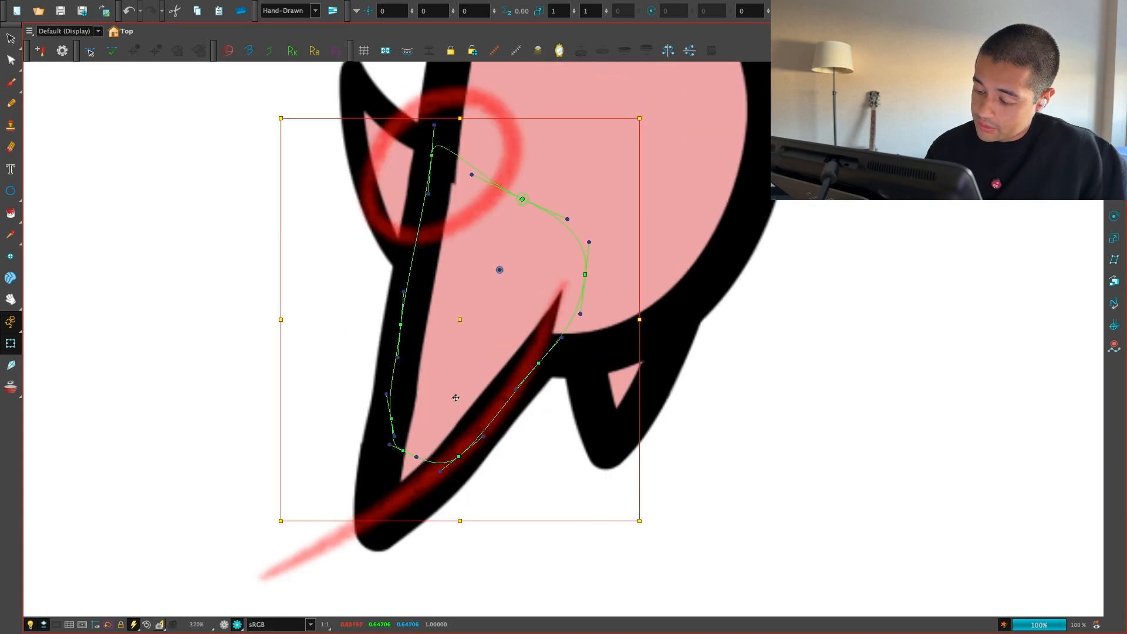
left_click(394, 423)
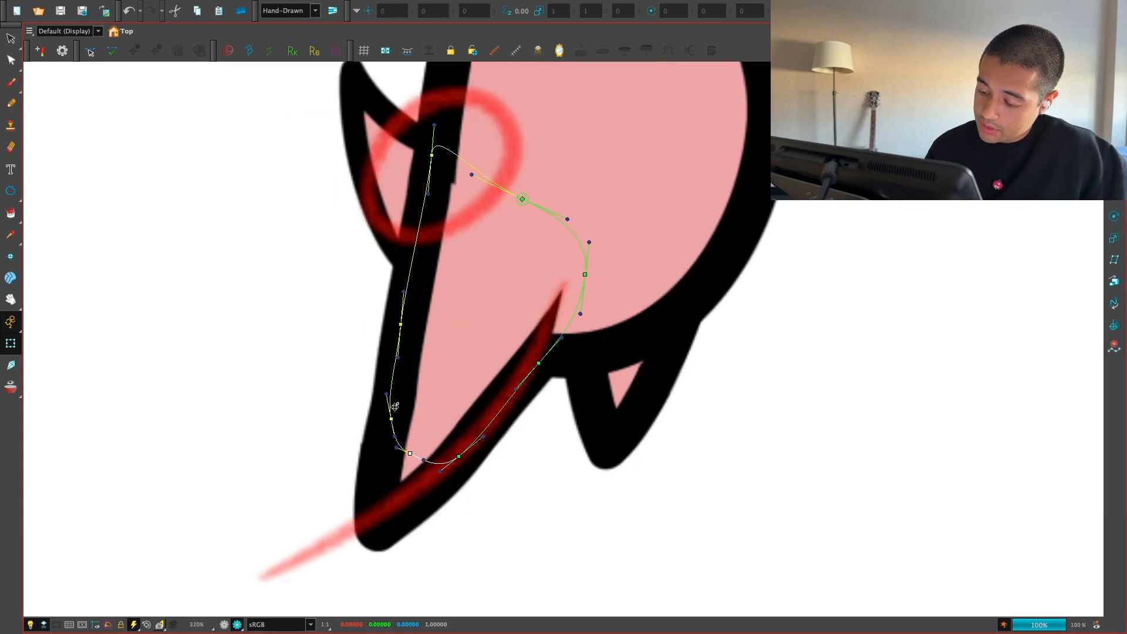
left_click_drag(388, 395, 391, 393)
left_click(383, 465)
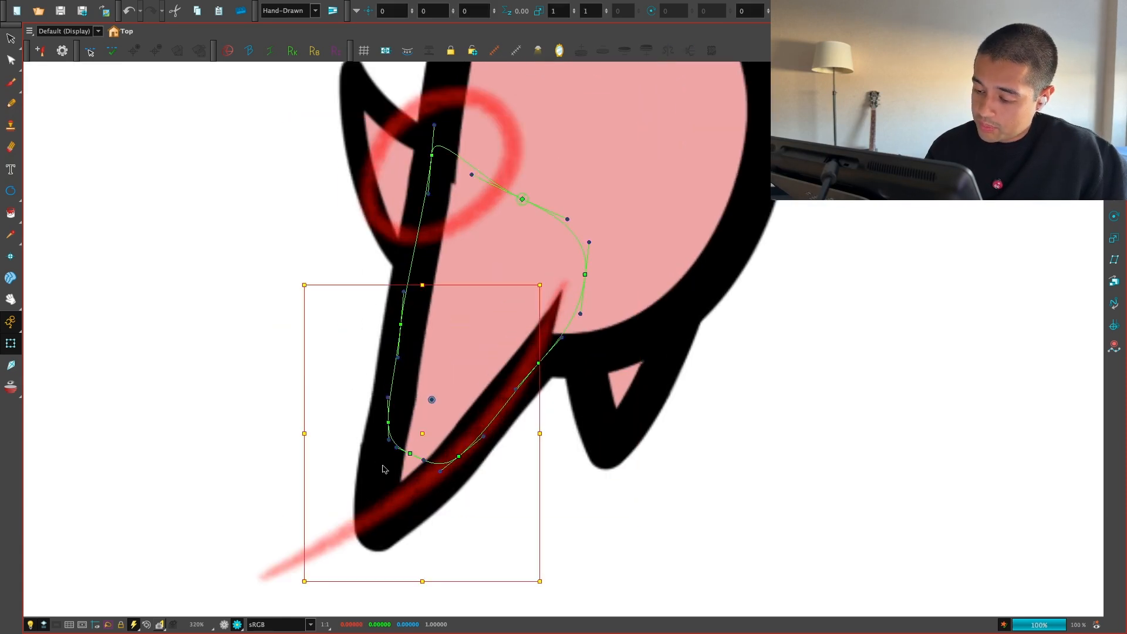
Step: Refine the near lower leg's rear deformation curve so its back edge continues the thigh outline
key("shift+F11")
left_click(384, 433)
left_click_drag(387, 430, 390, 414)
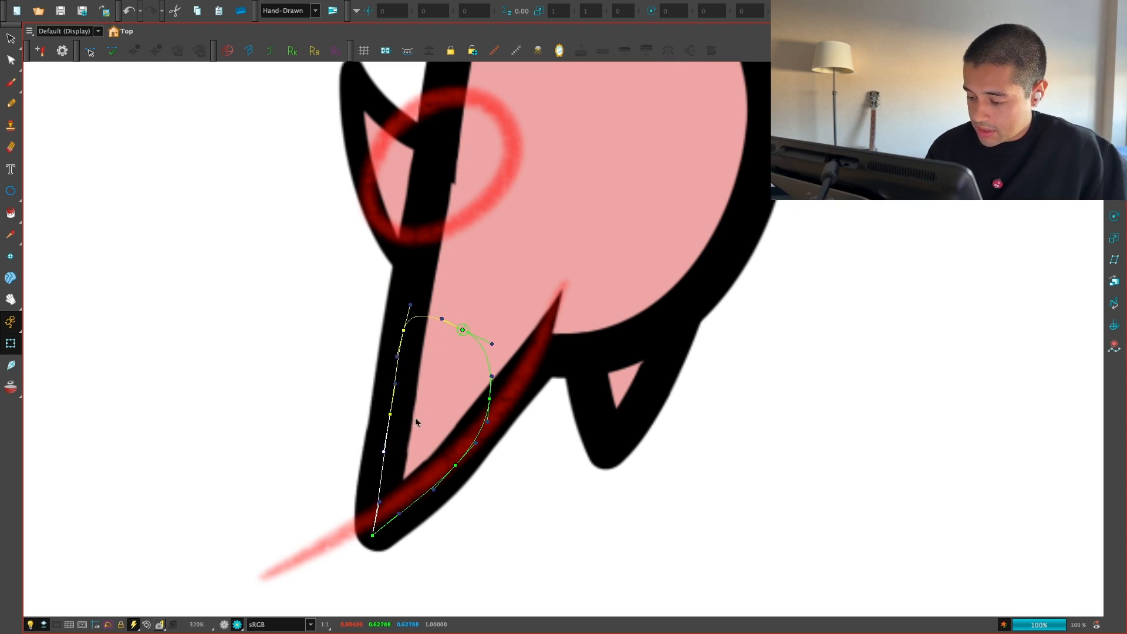
left_click(505, 443)
Step: Nudge the near thigh's front deformation point and the handle below it to smooth the front edge
key("shift+F11")
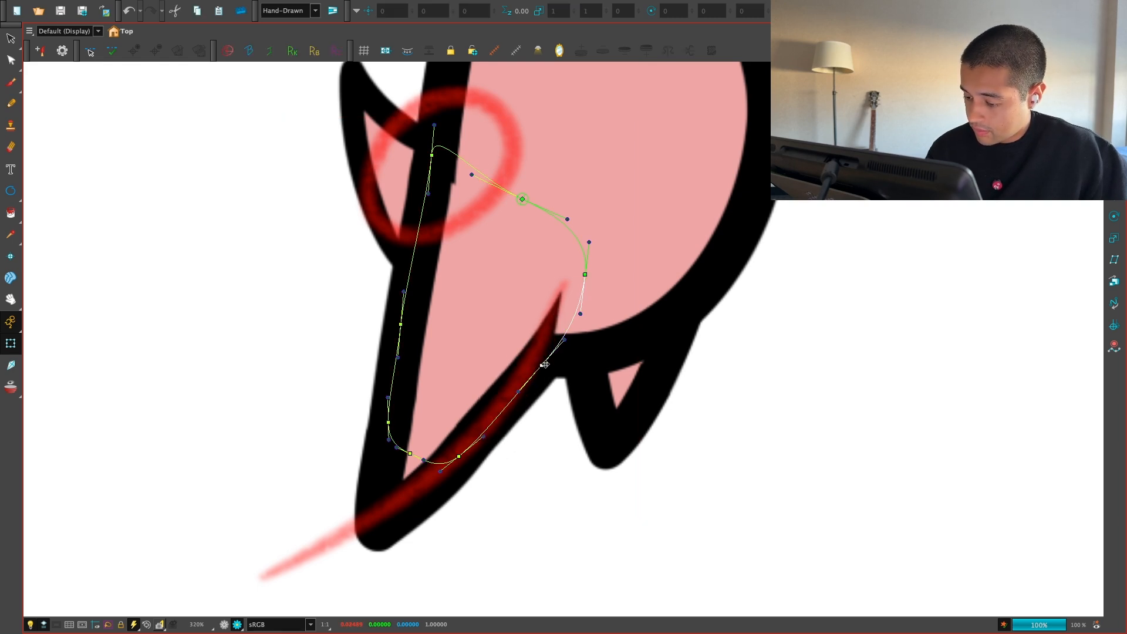
left_click(486, 438)
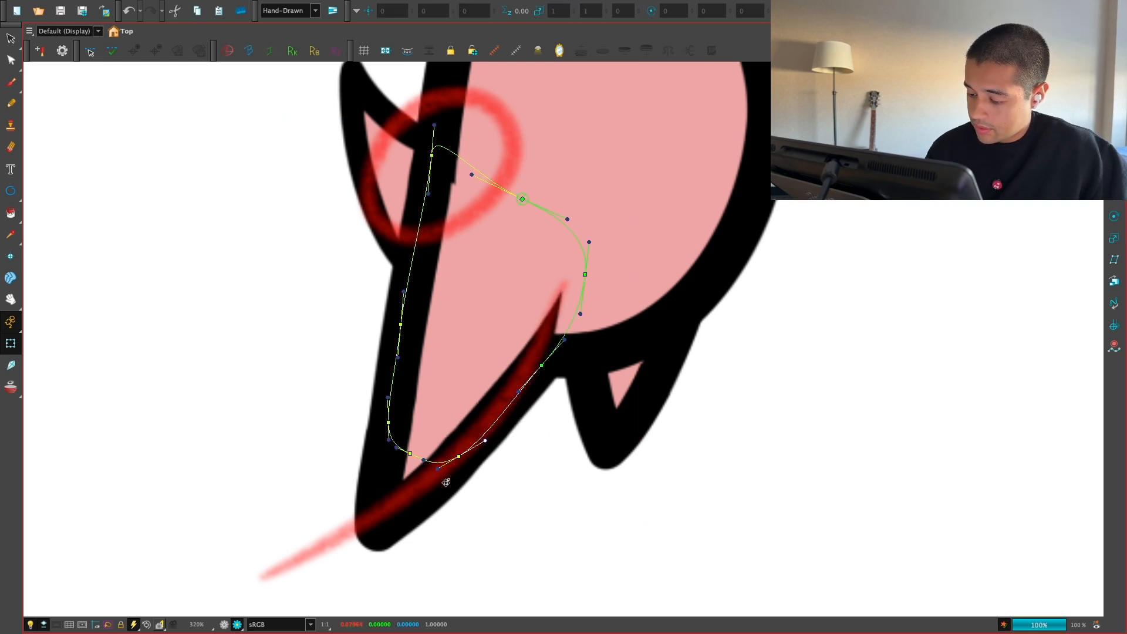
left_click(482, 485)
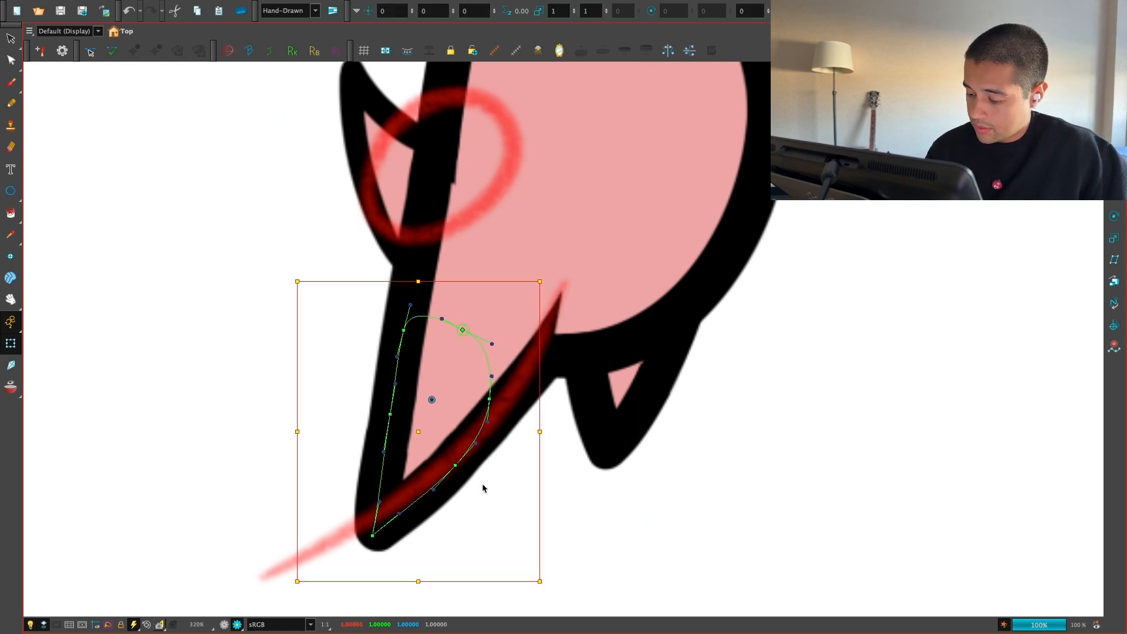
Step: Move the near lower leg's front deformation point slightly upward to straighten the front edge along the red line
left_click(466, 454)
scroll(444, 479, "up", 1)
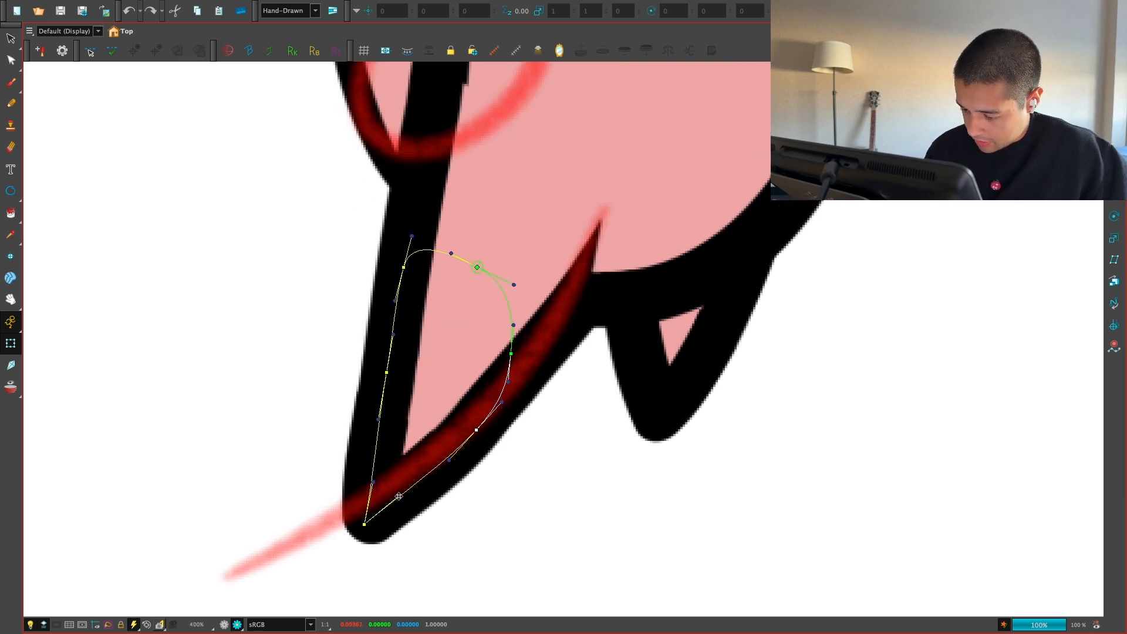
left_click_drag(479, 428, 481, 423)
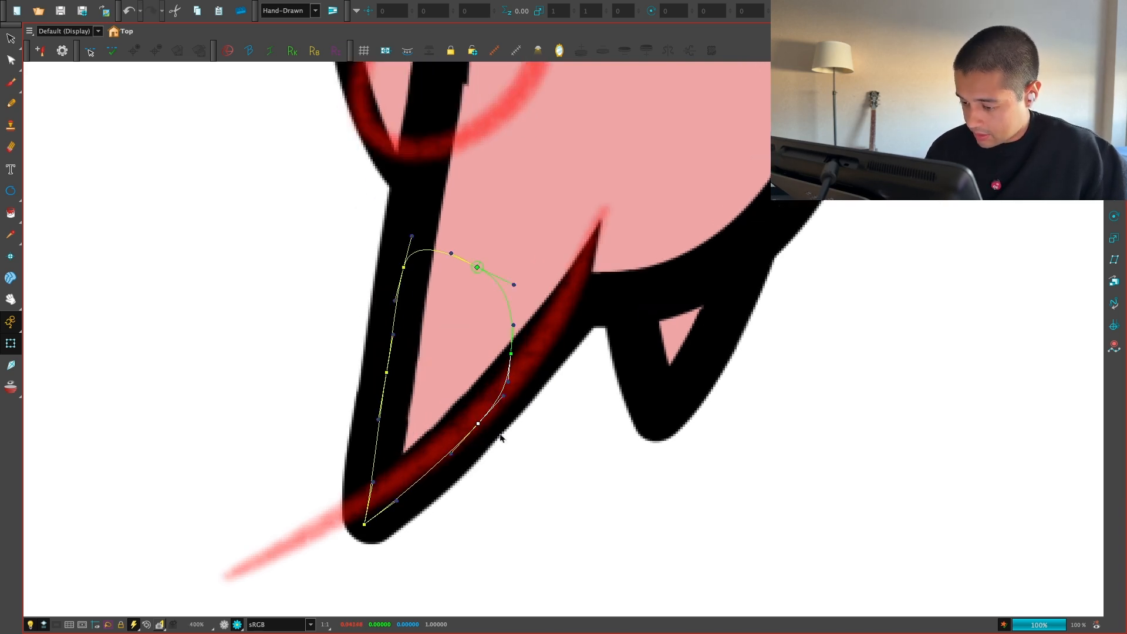
key("1")
key("1")
key("1")
left_click_drag(569, 430, 503, 474)
key("b")
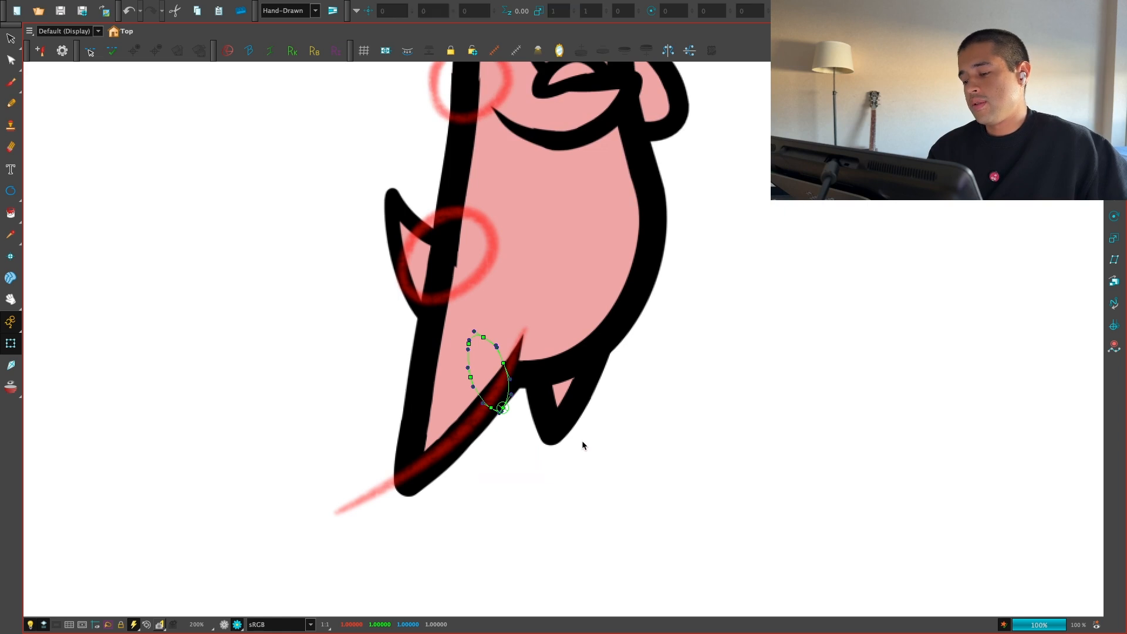
left_click(580, 443)
Step: Nudge the torso's lower rear deformation point slightly outward to smooth the outline joint at the lower red circle
key("1")
mouse_move(564, 451)
left_mouse_down()
mouse_move(503, 481)
mouse_move(521, 484)
left_mouse_up()
key("2")
key("2")
key("2")
left_click(455, 372)
key("F11")
left_click(421, 297)
key("2")
left_click(410, 413)
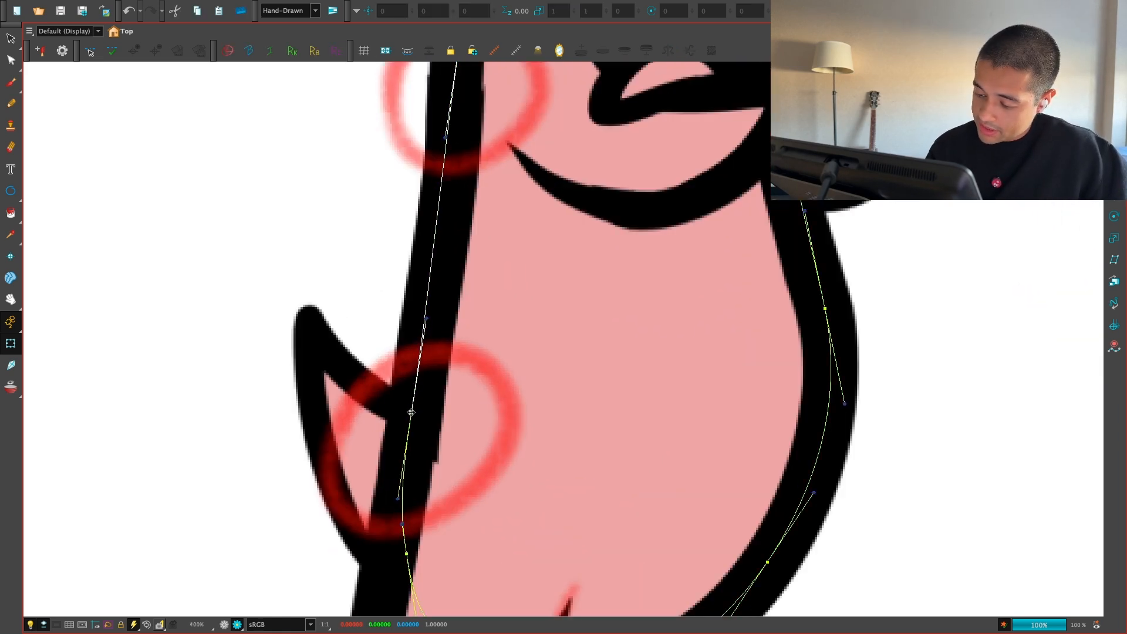
key("2")
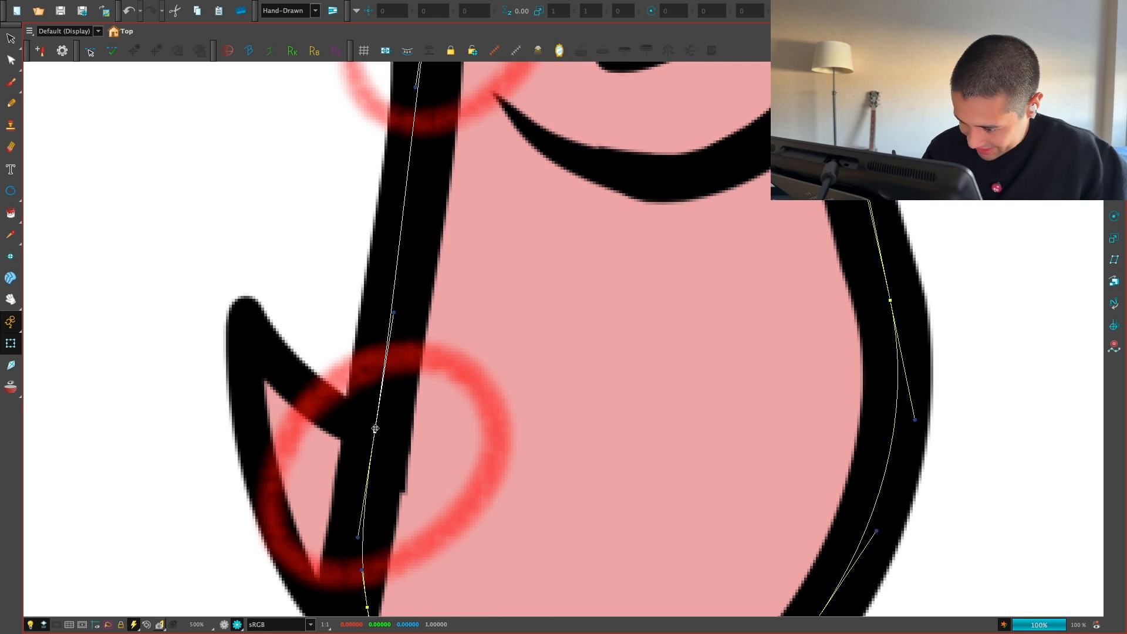
left_click_drag(376, 429, 372, 429)
key("ctrl+z")
key("1")
key("1")
key("1")
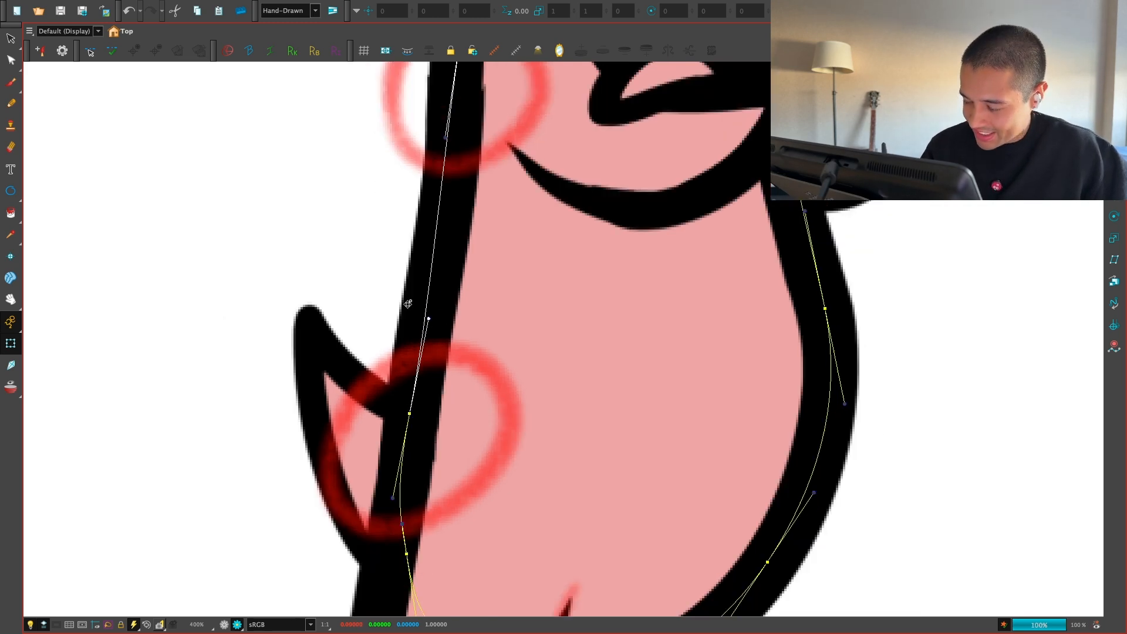
Step: Refine the torso's upper rear deformation point and its lower handle to smooth the back at the upper red circle
left_click_drag(482, 289, 477, 388)
key("2")
left_click_drag(459, 326, 454, 326)
left_click_drag(476, 236, 474, 234)
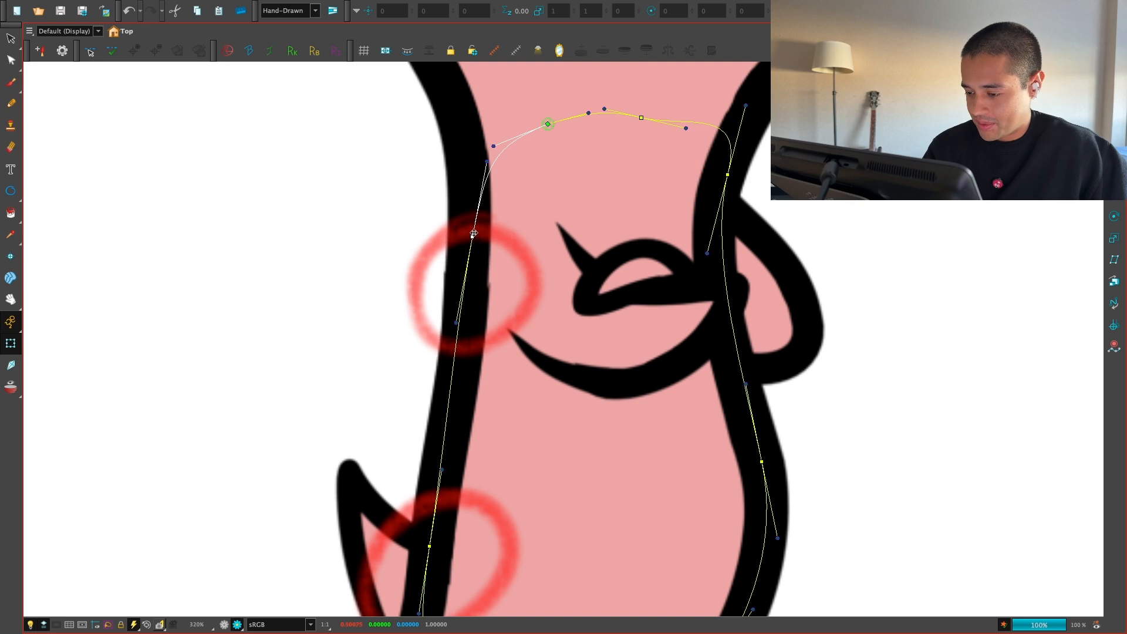
key("1")
key("1")
key("1")
key("1")
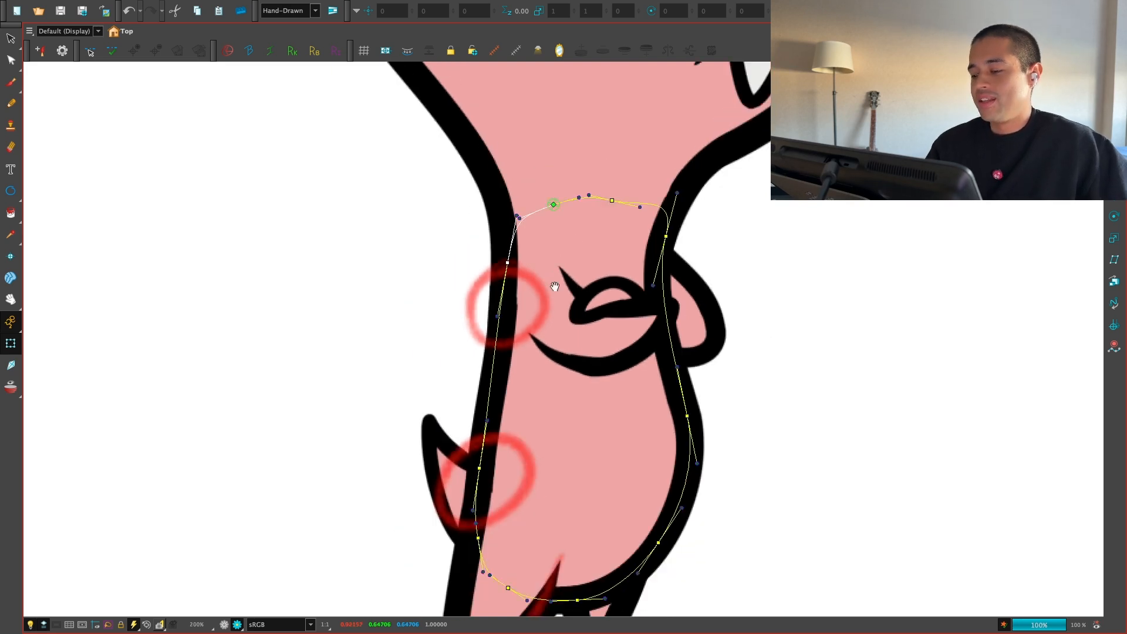
key("shift+c")
key("1")
key("2")
key("2")
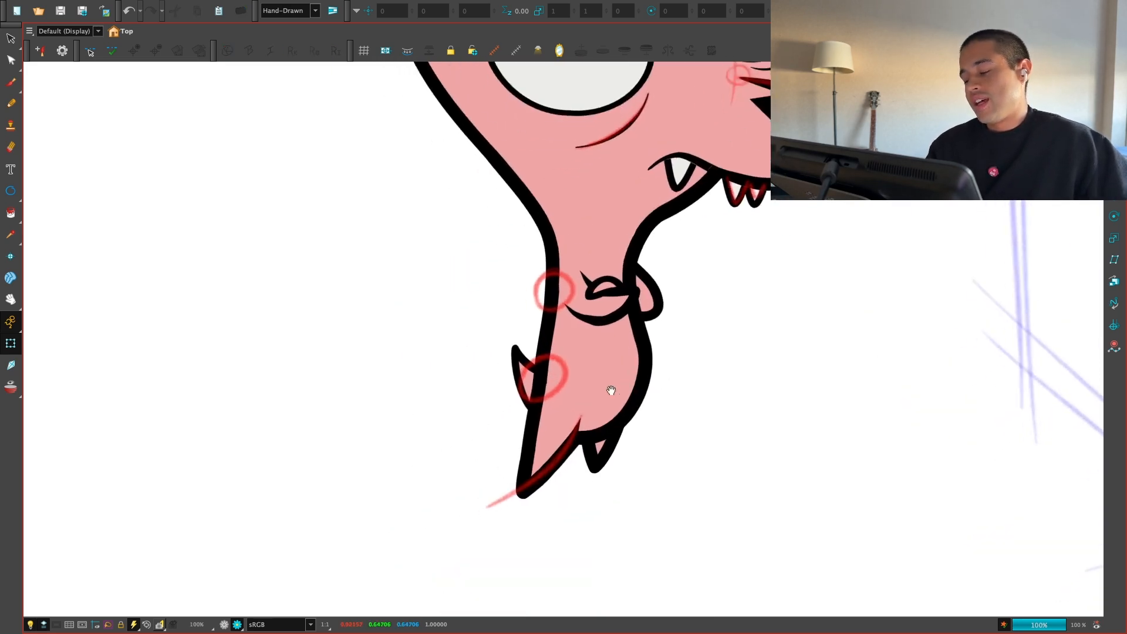
Step: Select the tail, reduce its height and stretch it outward from the creature's back
left_click(224, 625)
key("2")
left_click_drag(499, 441, 487, 440)
left_click(493, 425)
left_click(477, 330)
left_click(463, 351)
left_click_drag(441, 354, 441, 389)
left_click(490, 315)
left_click(479, 383)
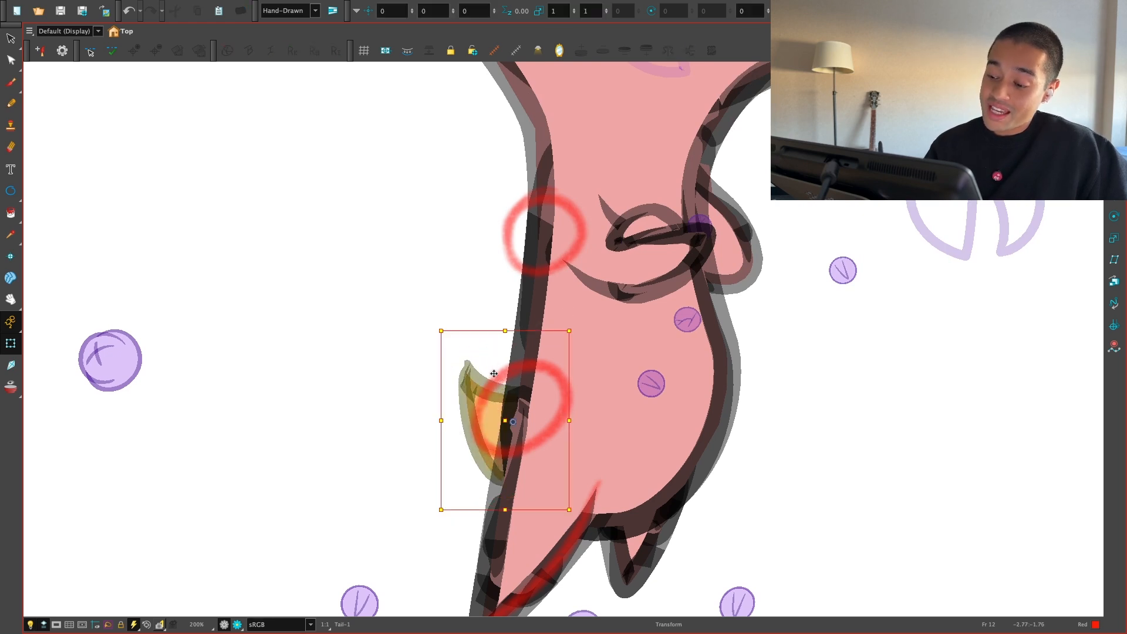
left_click_drag(505, 331, 505, 350)
left_click_drag(441, 421, 427, 420)
left_click(491, 336)
key("1")
key("1")
left_click(237, 625)
Step: Inspect the resized tail's shape and placement against the body and the lower red circle
key("1")
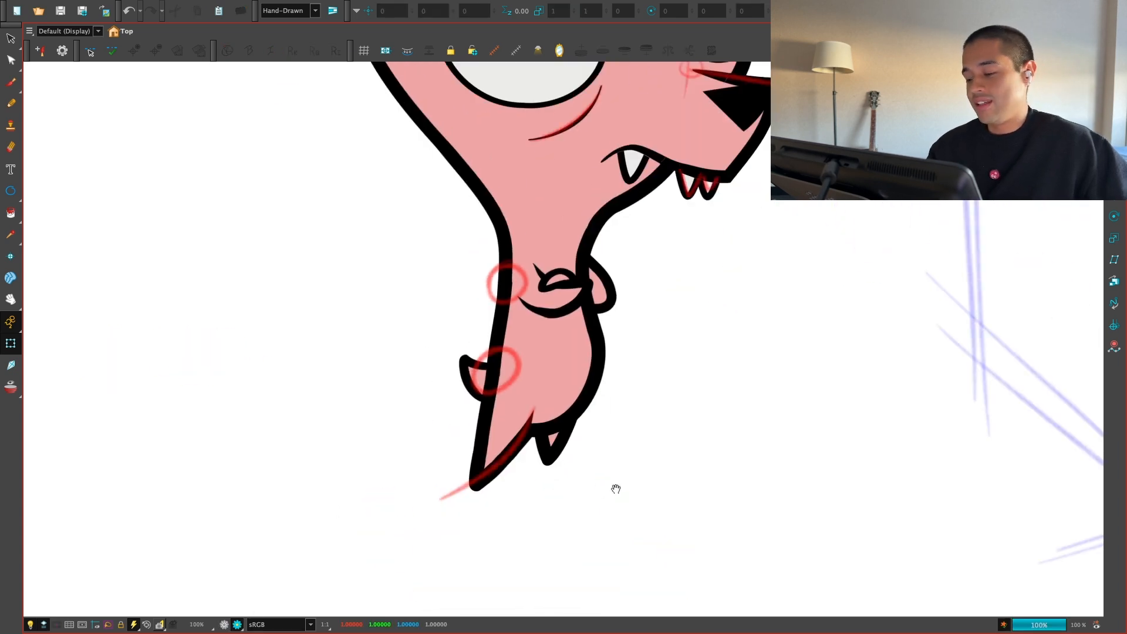
key("2")
left_click_drag(586, 444, 555, 493)
key("2")
left_click(224, 625)
key("2")
key("2")
left_click(370, 491)
key("Escape")
left_click(370, 503)
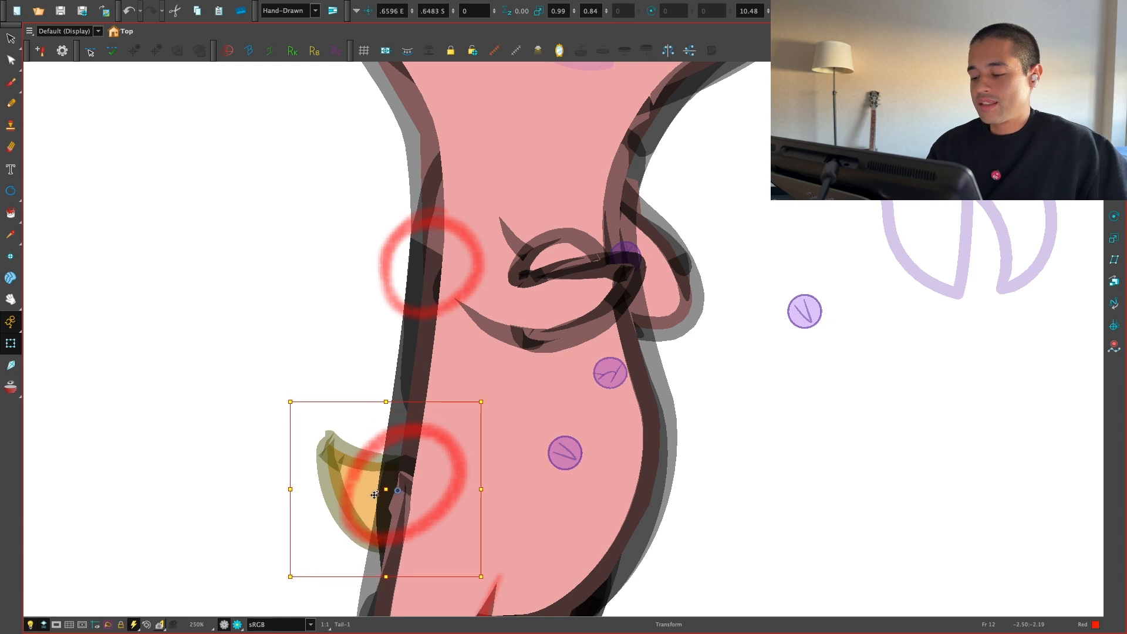
key("1")
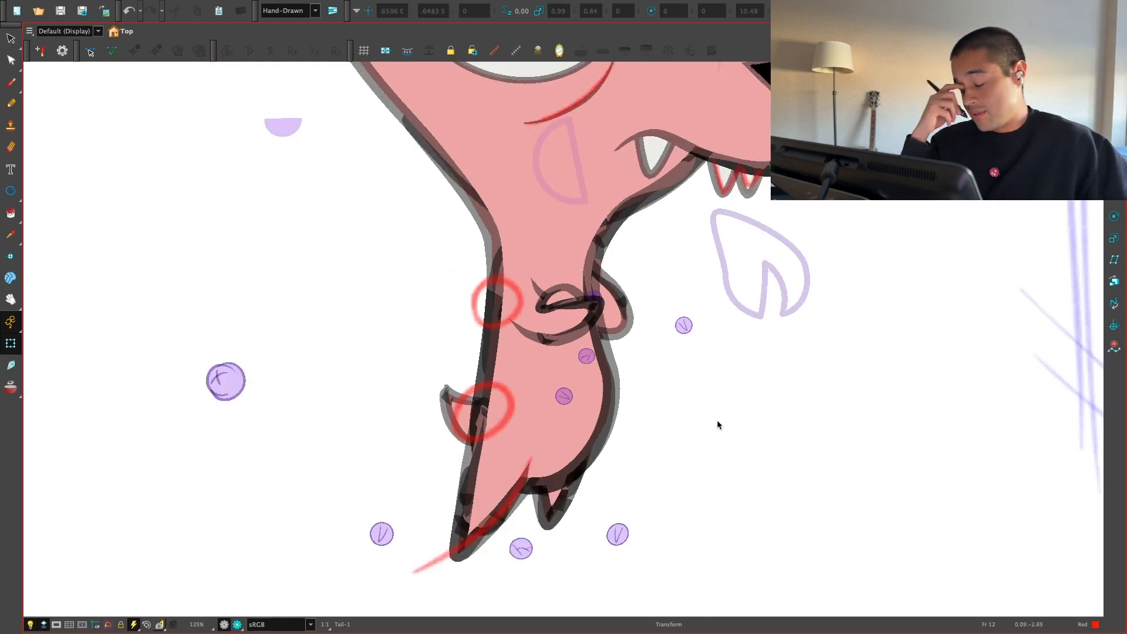
left_click(237, 625)
key("1")
left_click_drag(639, 471, 592, 479)
Step: Move the torso's upper belly deformation point slightly inward and lengthen its lower handle to refine the front curve
left_click(224, 624)
key("2")
key("2")
key("2")
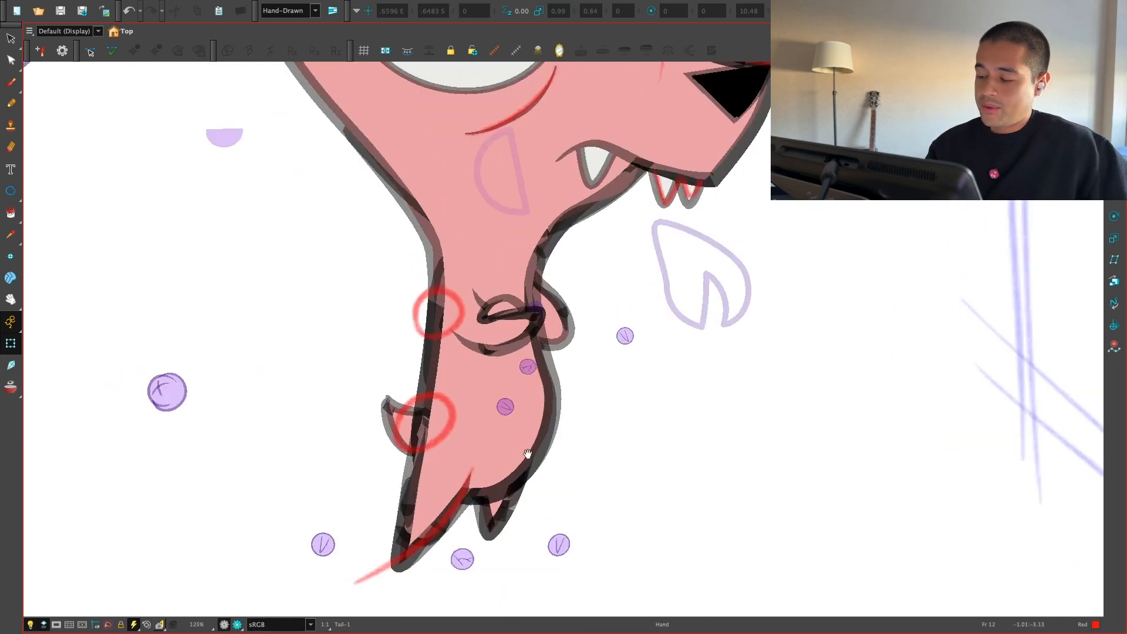
left_click(530, 444)
key("F11")
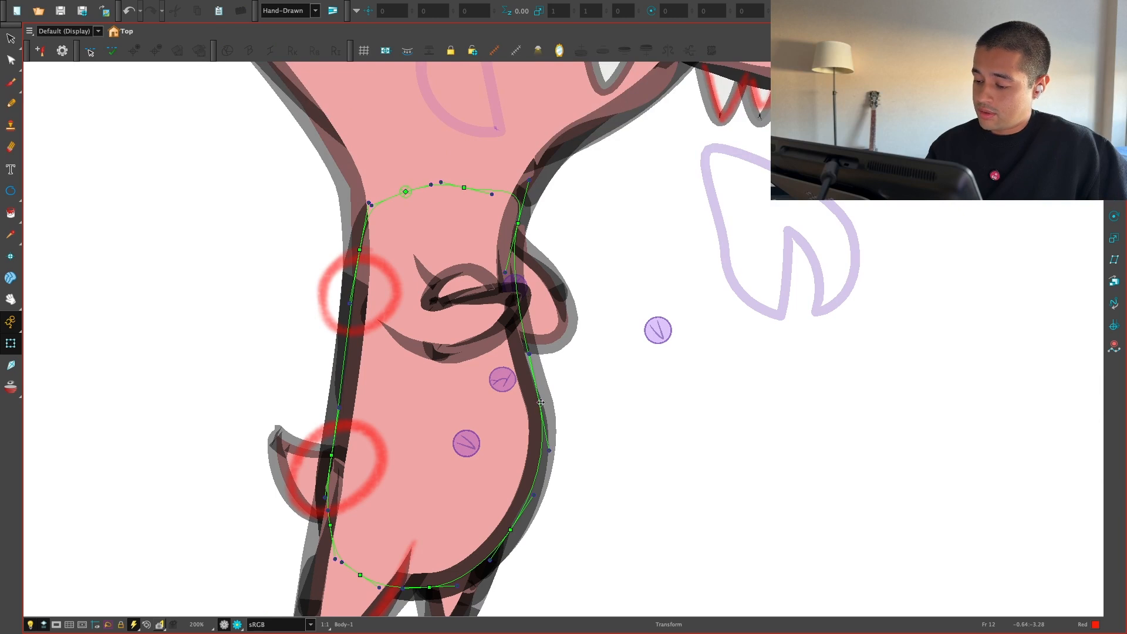
left_click_drag(541, 403, 537, 406)
left_click_drag(548, 452, 549, 458)
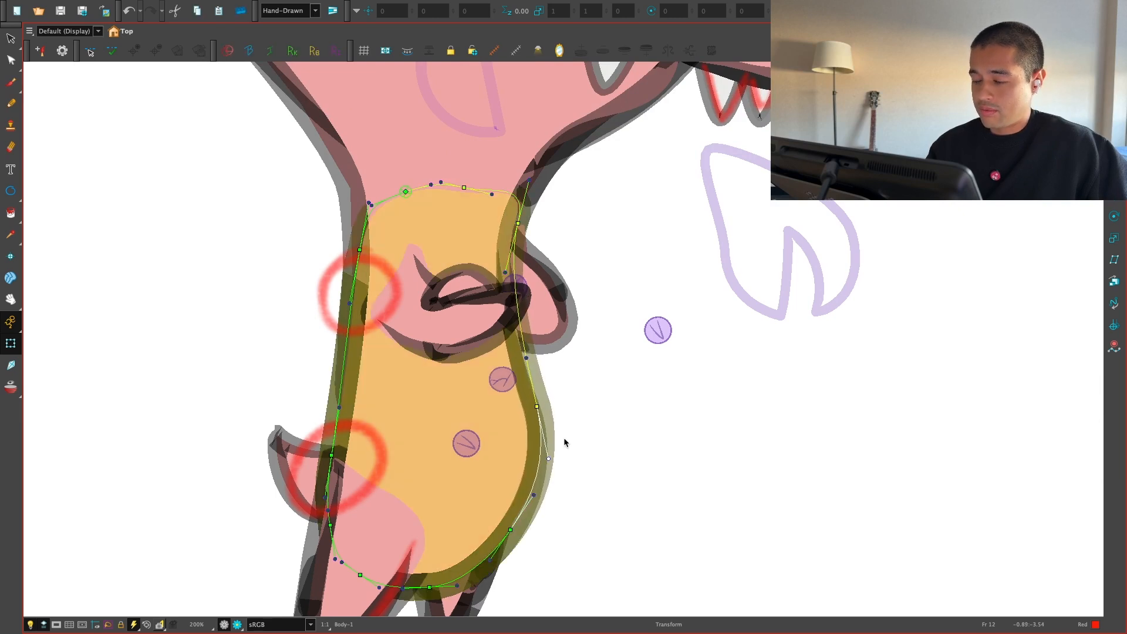
left_click(569, 419)
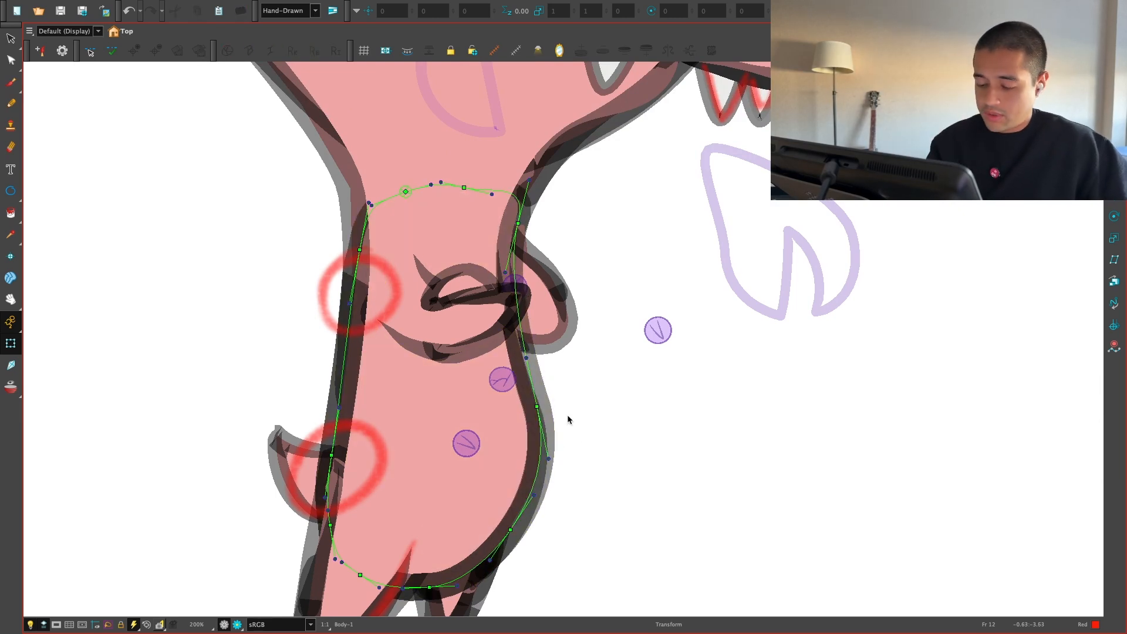
left_click(238, 625)
key("1")
key("1")
key("1")
key("1")
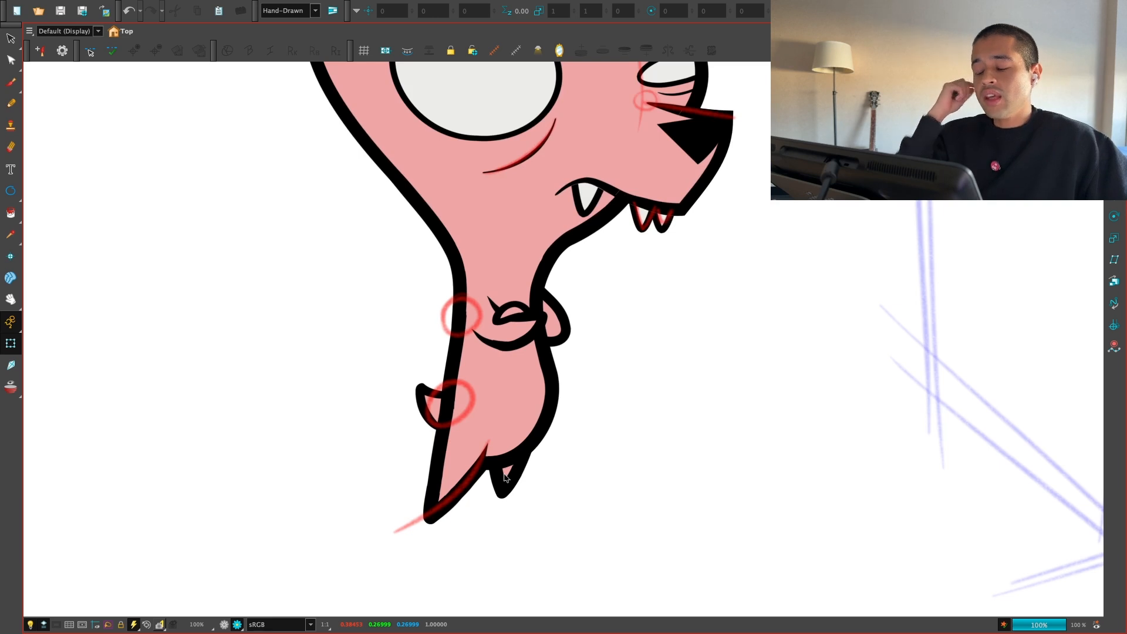
left_click_drag(593, 450, 585, 471)
Step: Try to reposition the pointed corner of the folded limb's lower segment and adjust its lower deformation handle
left_click(237, 625)
key("2")
key("2")
key("2")
key("2")
key("2")
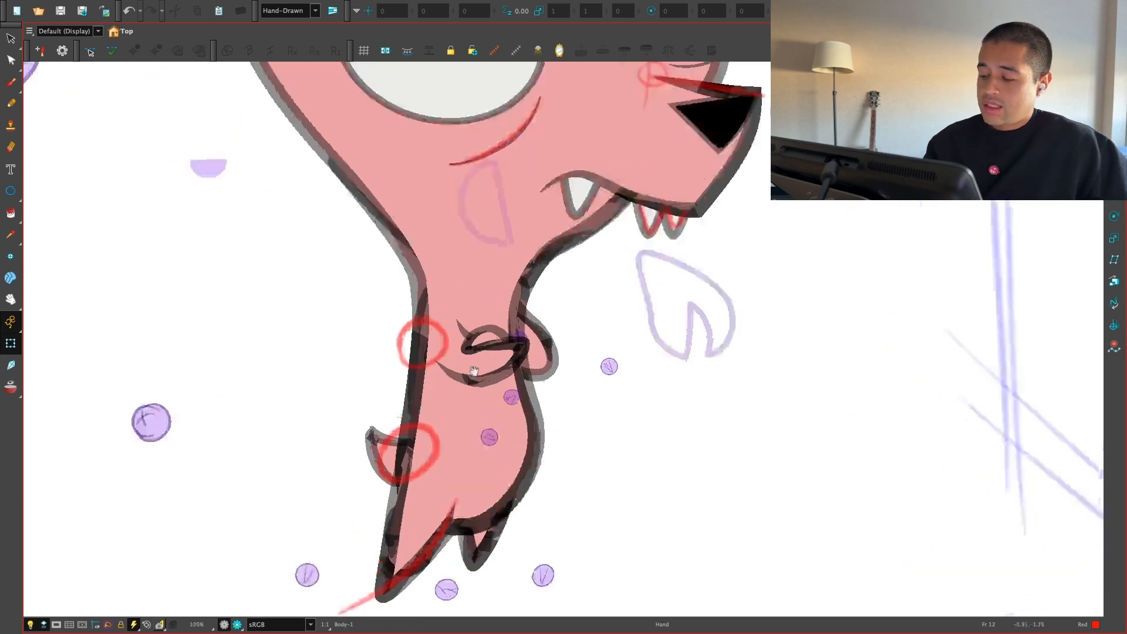
mouse_move(523, 421)
left_mouse_down()
mouse_move(563, 410)
mouse_move(528, 414)
left_mouse_up()
key("super+z")
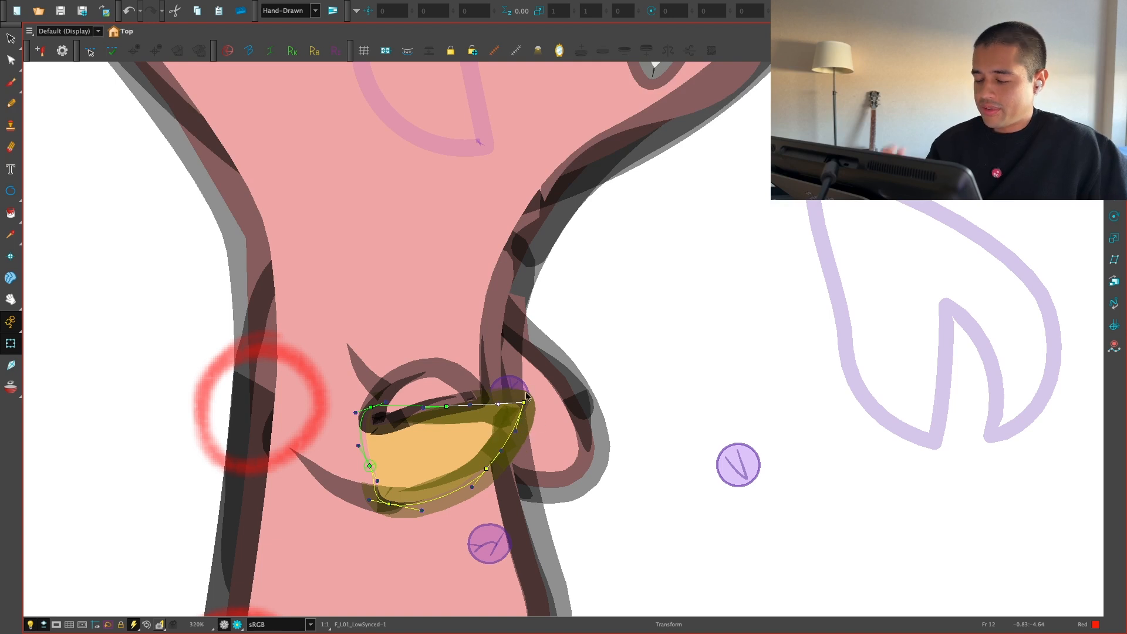
scroll(545, 347, "up", 2)
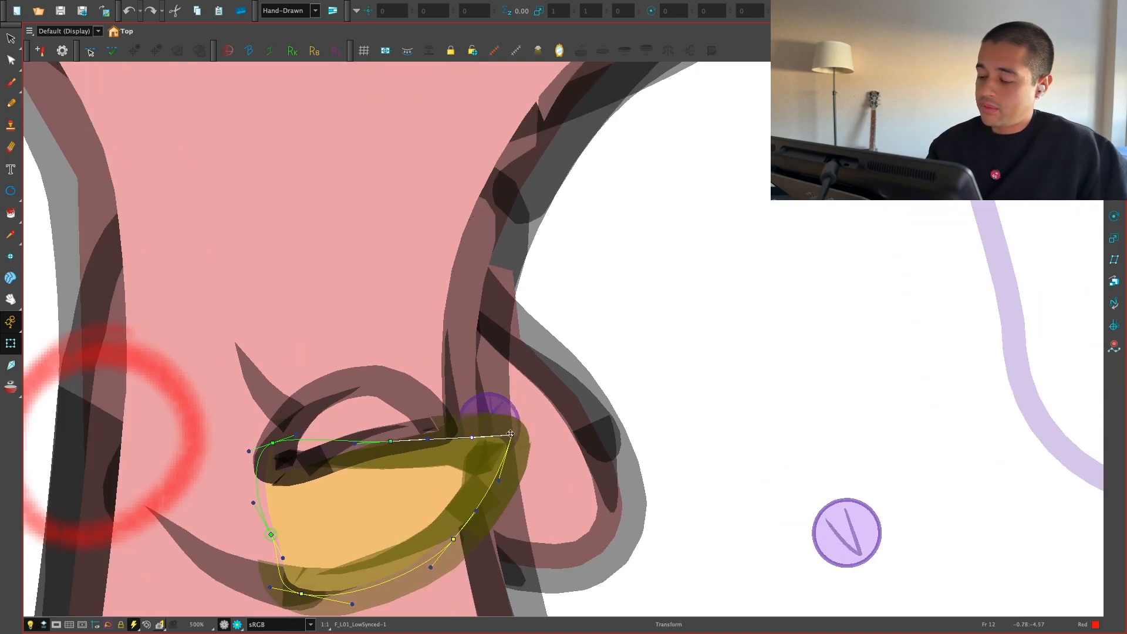
left_click_drag(511, 434, 520, 444)
left_click_drag(506, 490, 498, 473)
key("super+z")
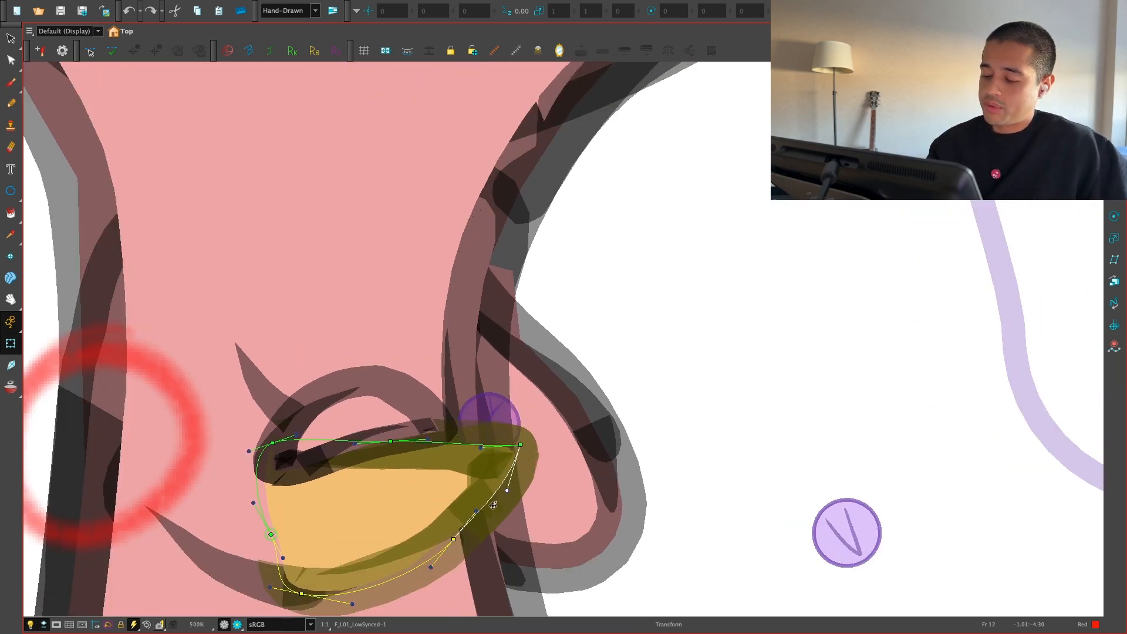
key("Escape")
scroll(605, 382, "down", 2)
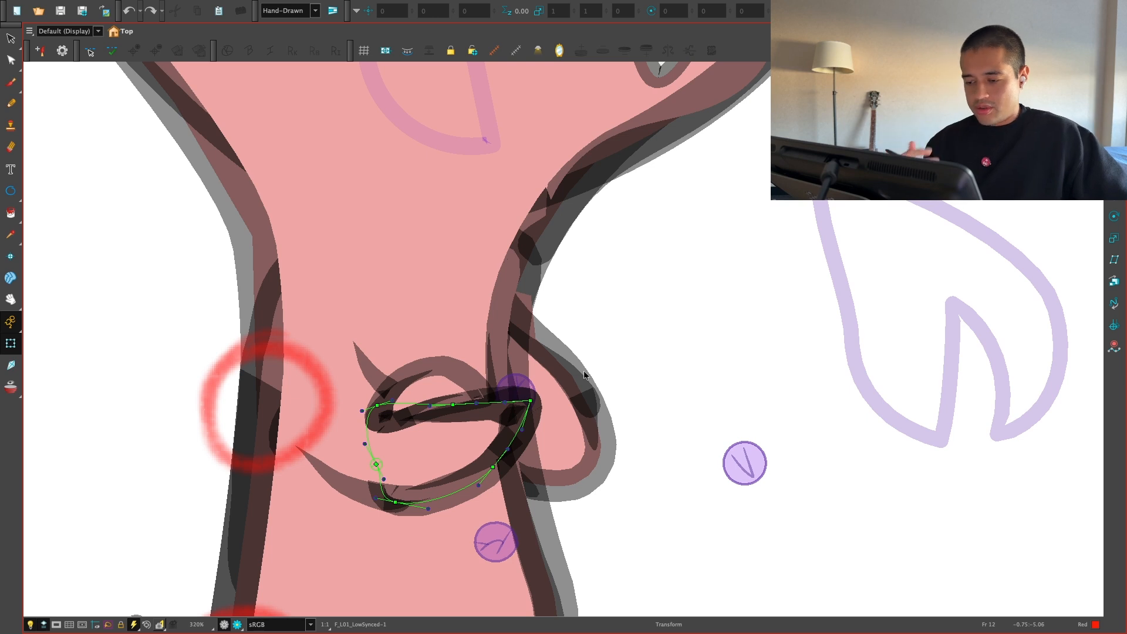
Step: Examine the folded limb's outline in the rendered preview and inspect the deformation points along its upper edge
left_click(238, 624)
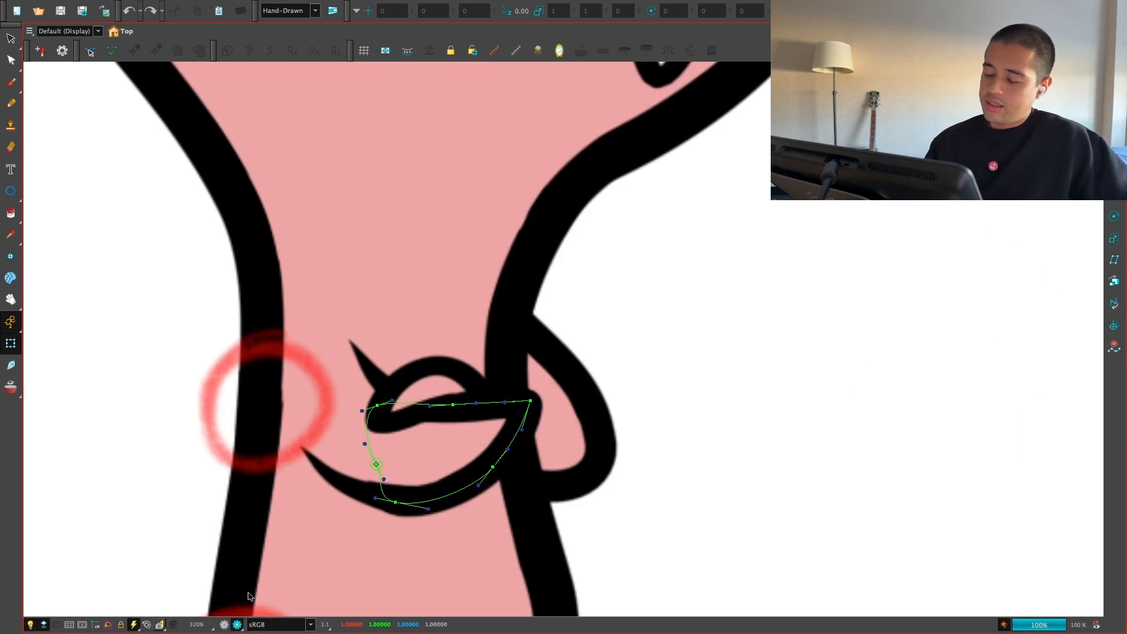
left_click_drag(460, 504, 458, 486)
left_click(225, 624)
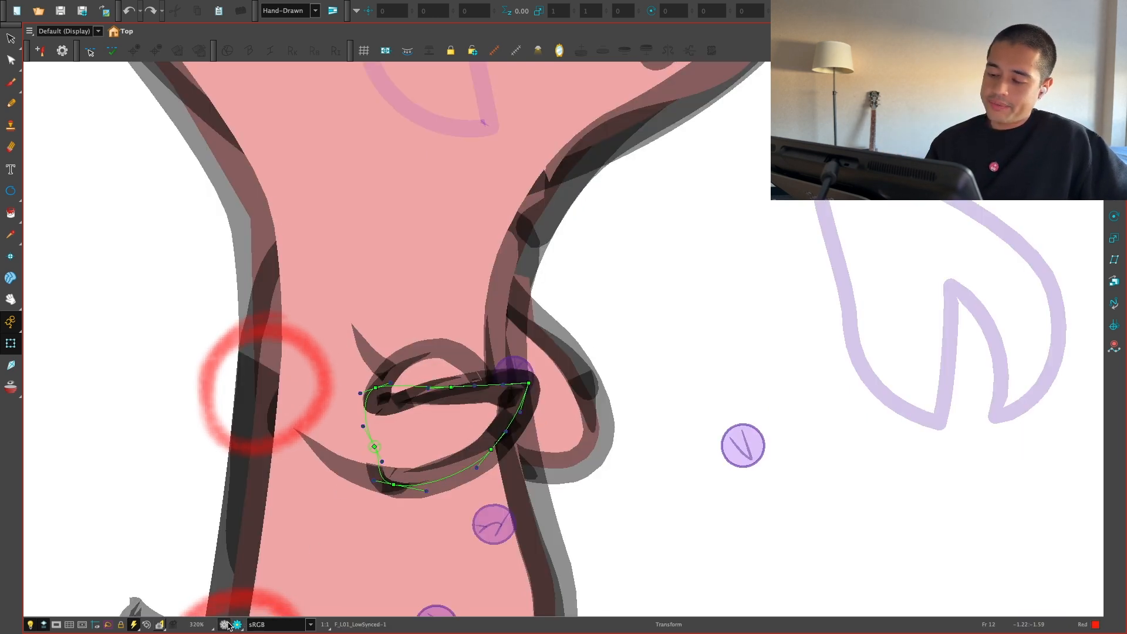
key("1")
key("2")
key("2")
key("2")
left_click_drag(527, 445, 537, 451)
left_click(404, 423)
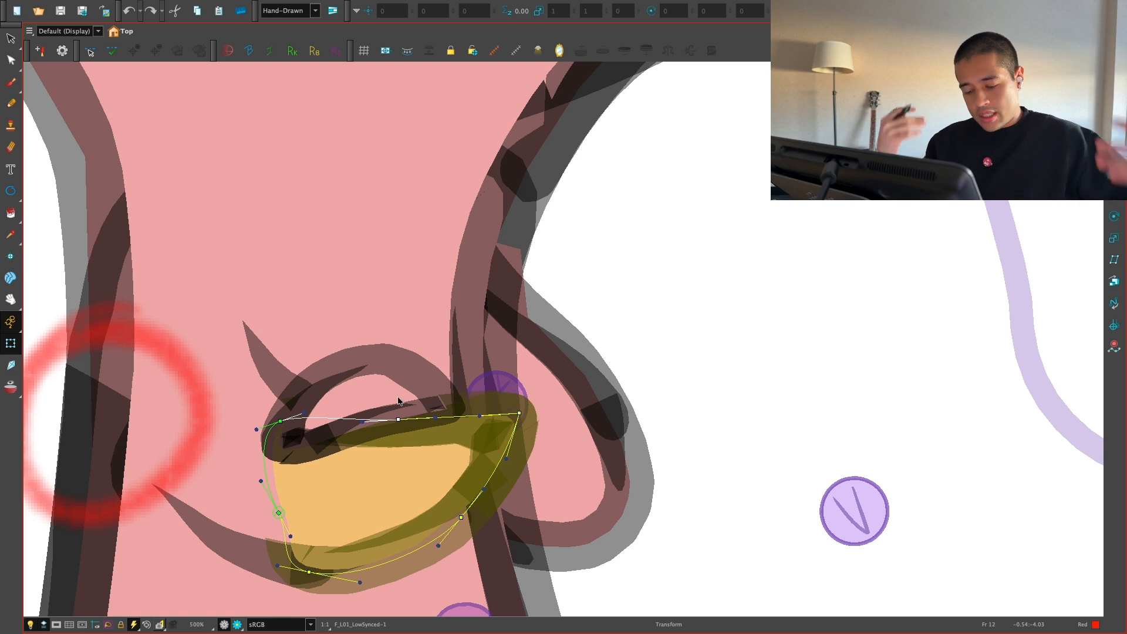
left_click(237, 625)
key("1")
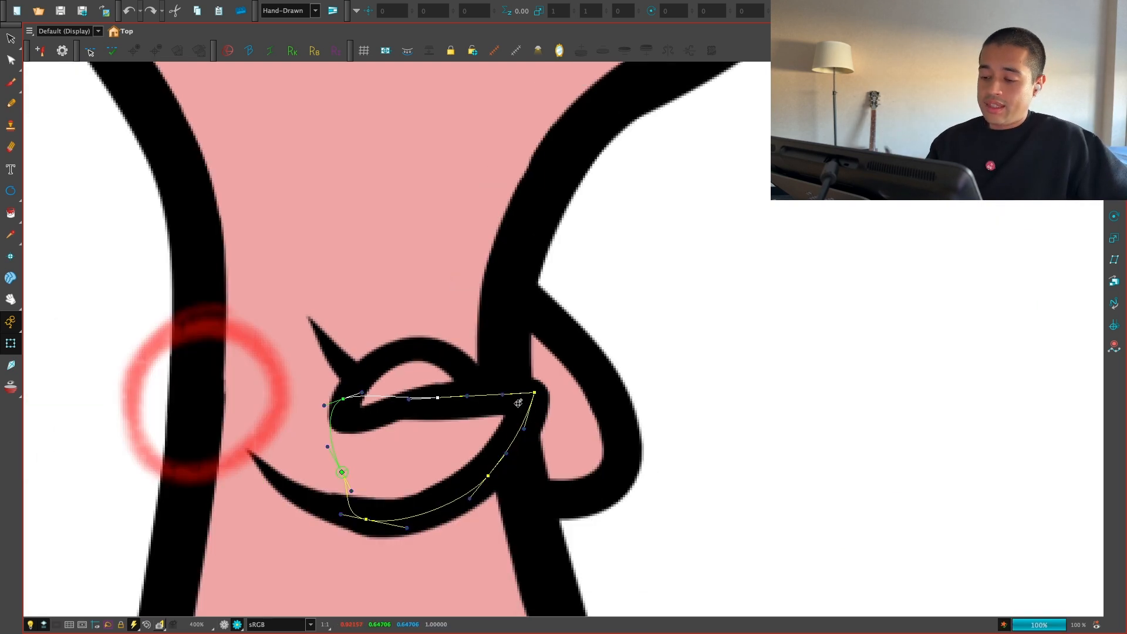
Step: Try to move the lower segment's inner-side deformation point inward and level the handle of its bottom point
key("2")
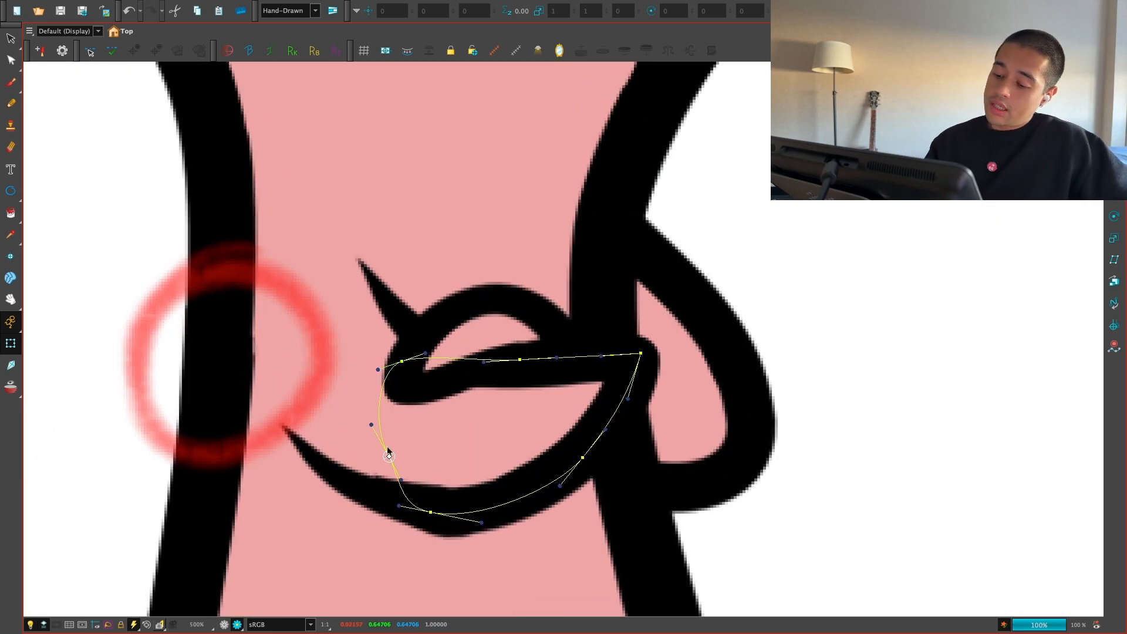
left_click_drag(486, 525, 488, 514)
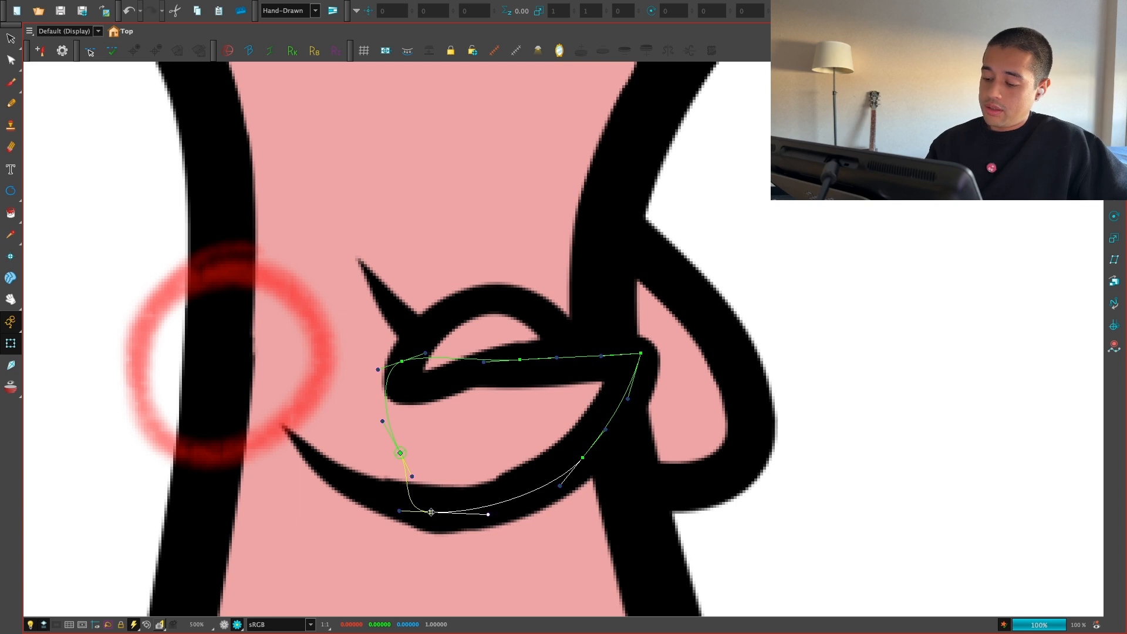
key("1")
key("ctrl+z")
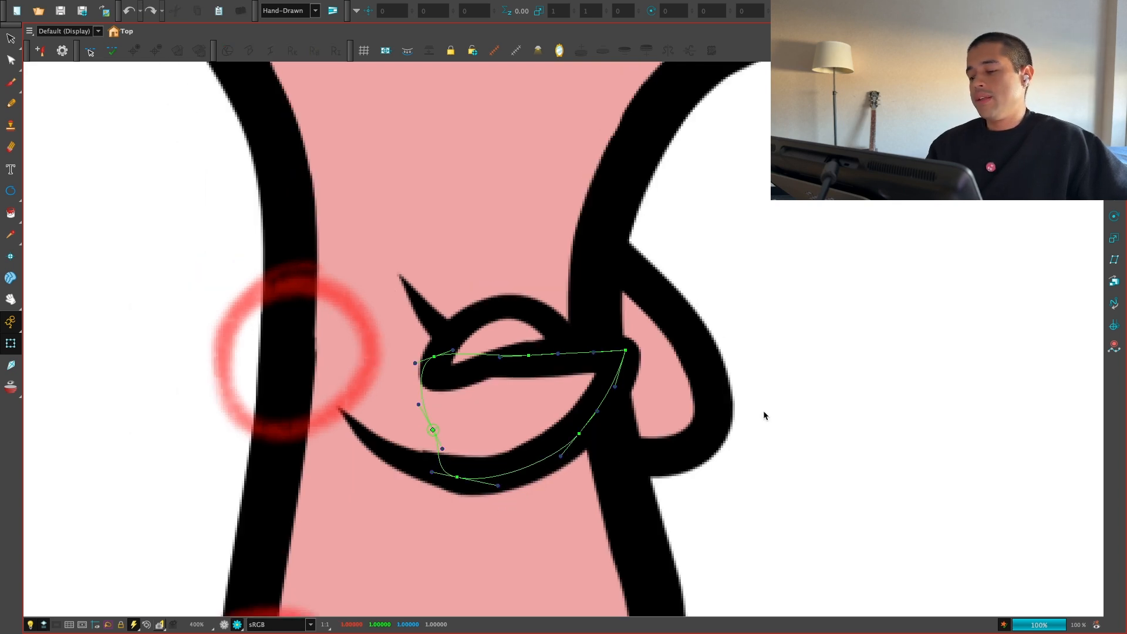
Step: Examine the folded limb and torso in the rendered preview, first with the whole body in view and then close up
key("space")
key("1")
key("1")
key("1")
key("1")
key("1")
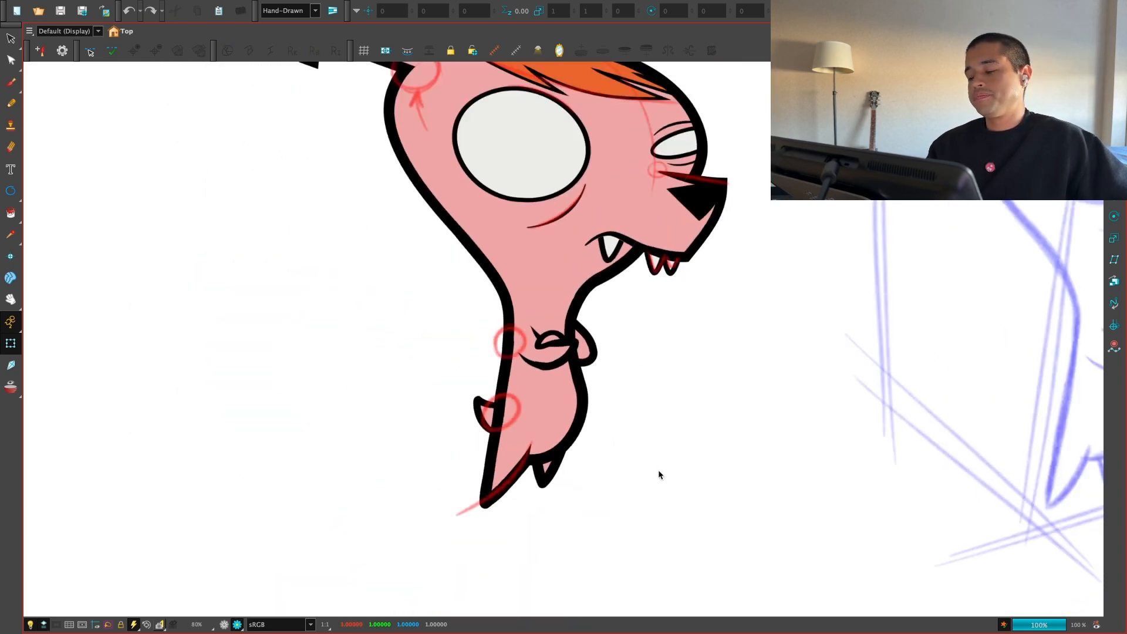
key("2")
key("2")
key("2")
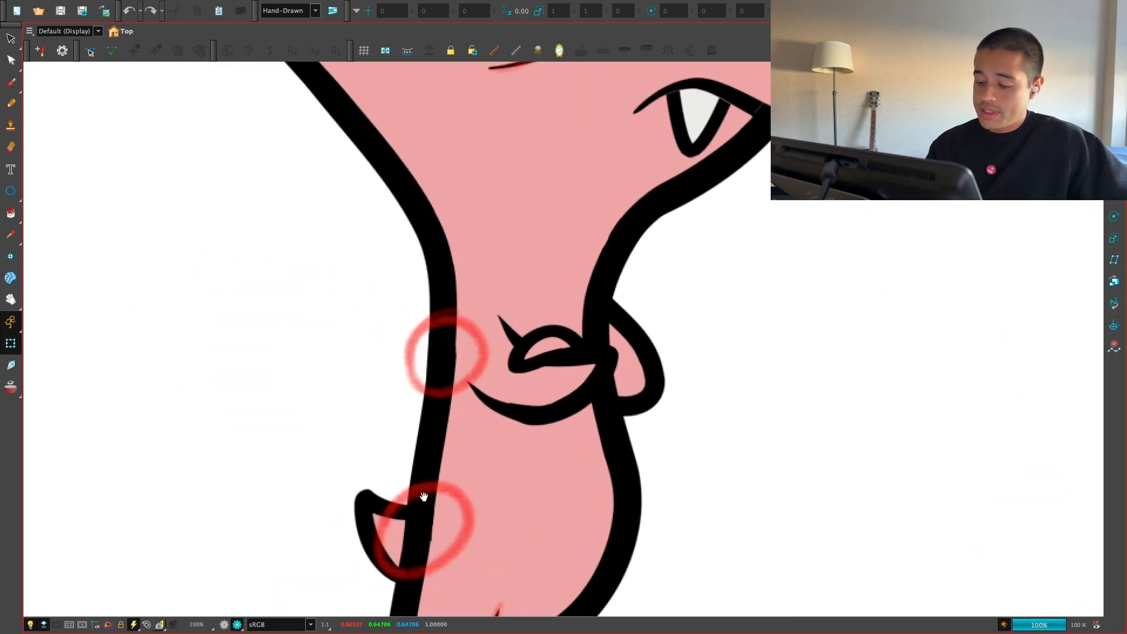
Step: Select the folded limb's main segment, show its deformation points and extend the bottom point's handle to smooth the lower outline
left_click(225, 624)
key("2")
key("2")
key("2")
left_click(496, 402)
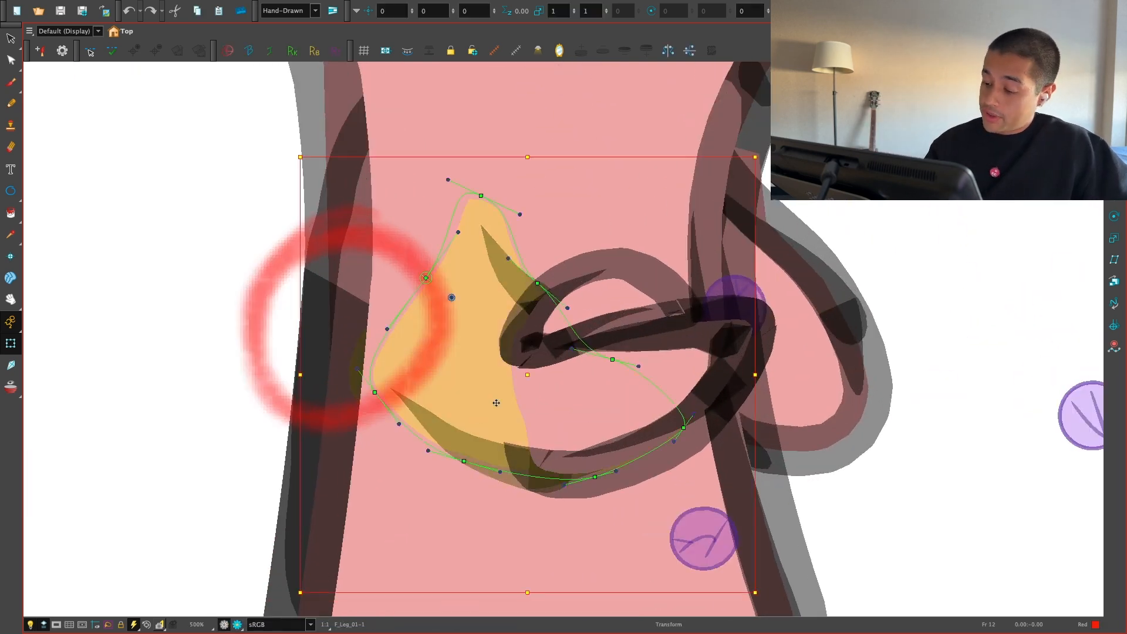
key("2")
key("shift+F11")
left_click(549, 503)
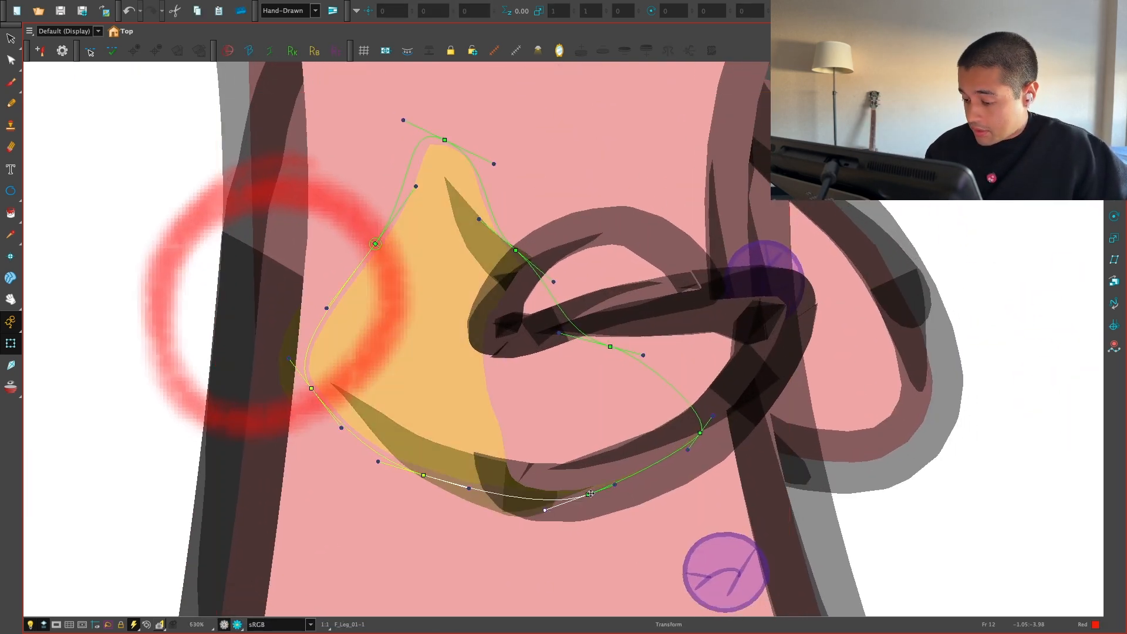
key("1")
key("1")
left_click(237, 624)
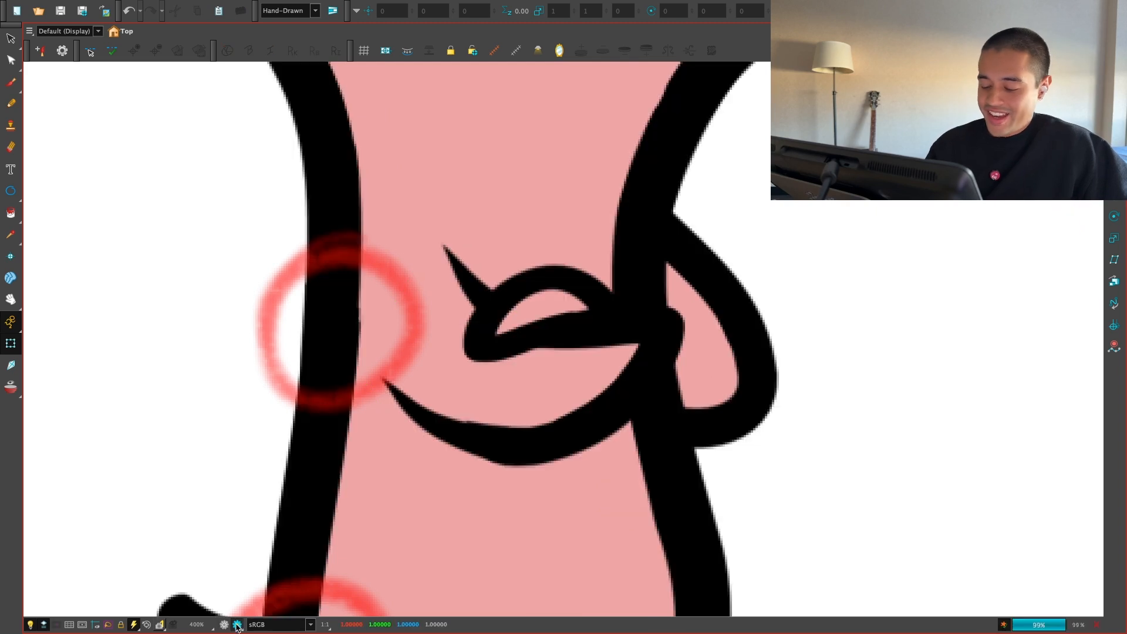
Step: Inspect the rendered body and folded limb against the blue sketch
key("1")
key("1")
key("1")
key("1")
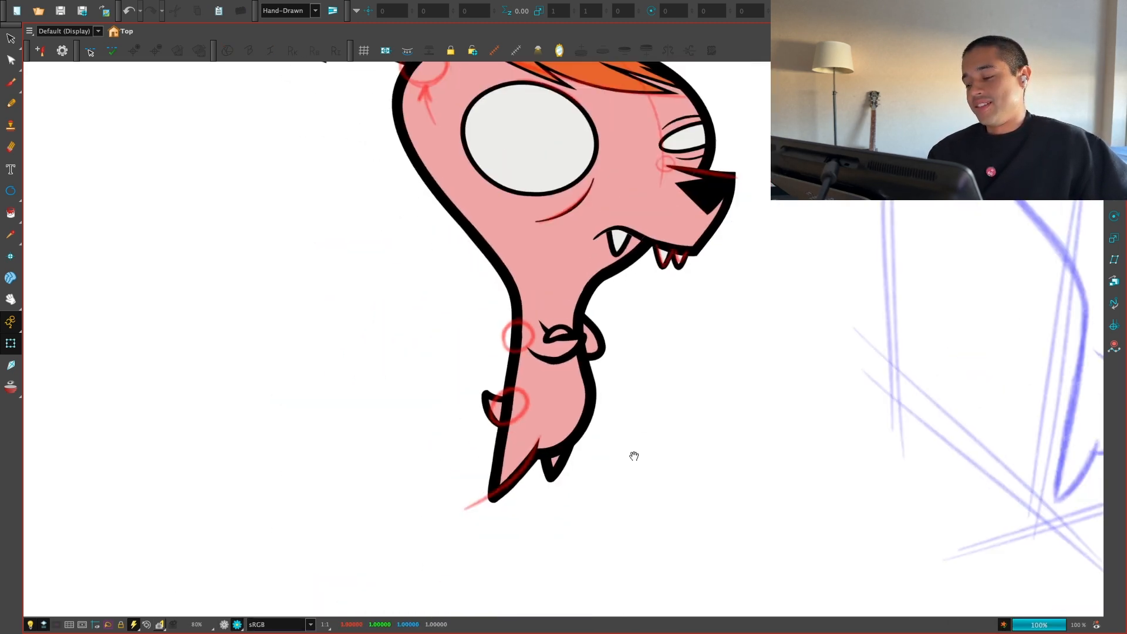
key("2")
key("2")
left_click_drag(603, 484, 493, 500)
key("1")
key("1")
key("2")
key("2")
key("2")
key("1")
mouse_move(604, 487)
left_mouse_down()
mouse_move(536, 496)
mouse_move(502, 514)
mouse_move(584, 482)
left_mouse_up()
Step: Select the limb piece protruding past the belly outline and nudge its placement slightly
left_click(224, 624)
key("2")
key("1")
left_click_drag(375, 474, 387, 487)
left_click(422, 453)
left_click_drag(423, 453, 401, 464)
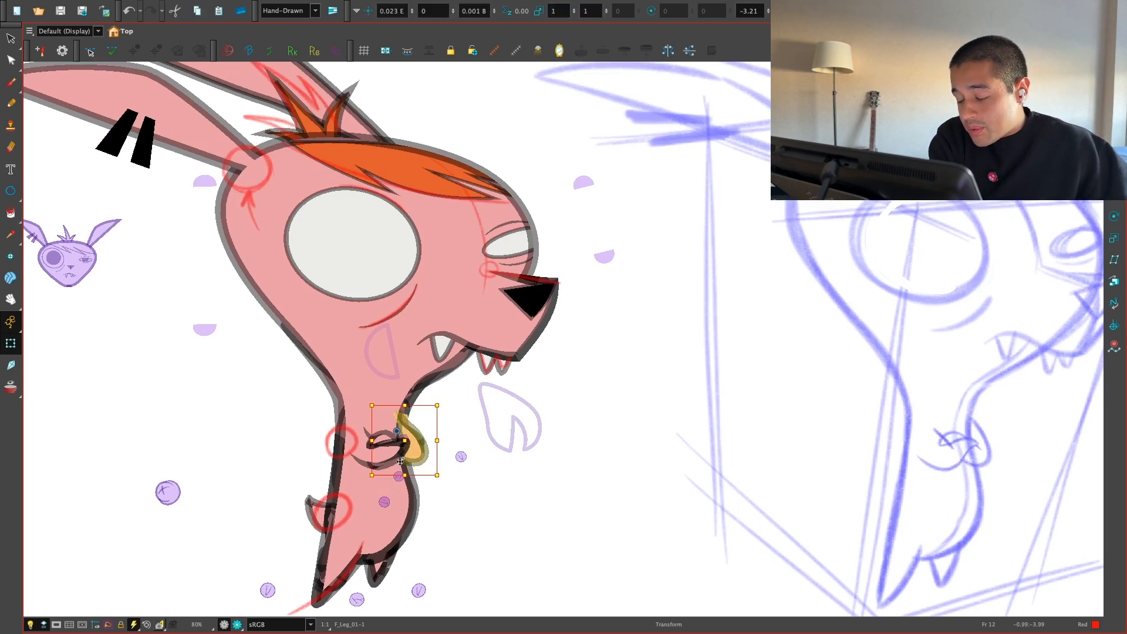
key("2")
key("2")
key("2")
key("2")
key("2")
left_click_drag(400, 461, 483, 427)
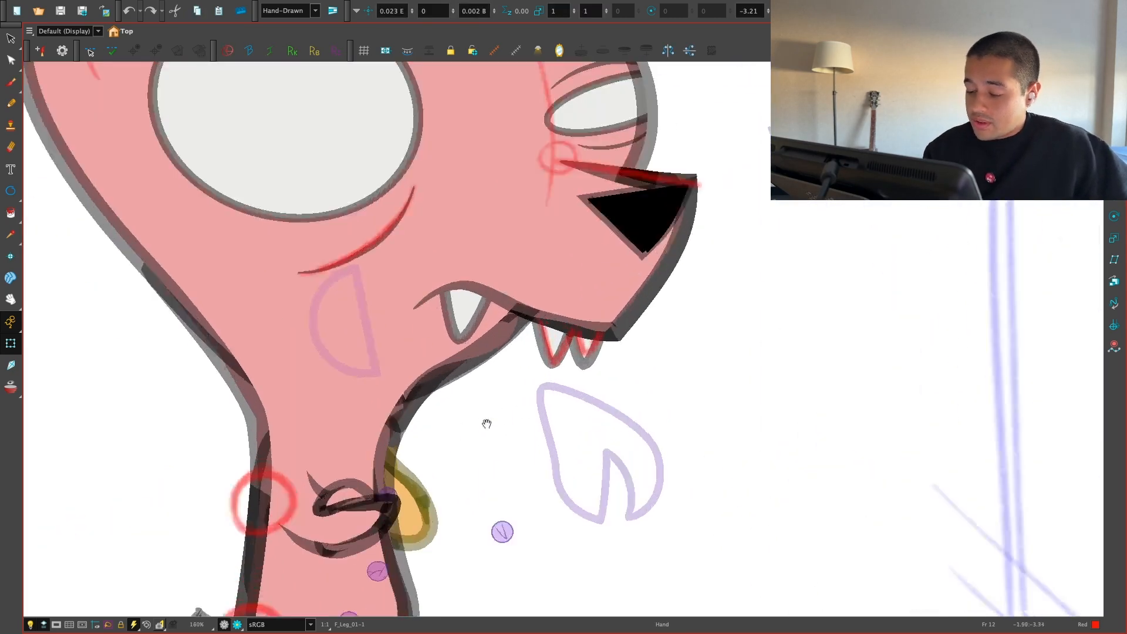
left_click_drag(411, 482, 478, 400)
Step: Select the folded limb's lower segment and show its deformation controls
left_click(353, 442)
left_click(416, 476)
key("1")
key("1")
key("1")
key("1")
key("1")
left_click_drag(366, 526, 506, 424)
key("2")
key("2")
key("2")
key("2")
key("2")
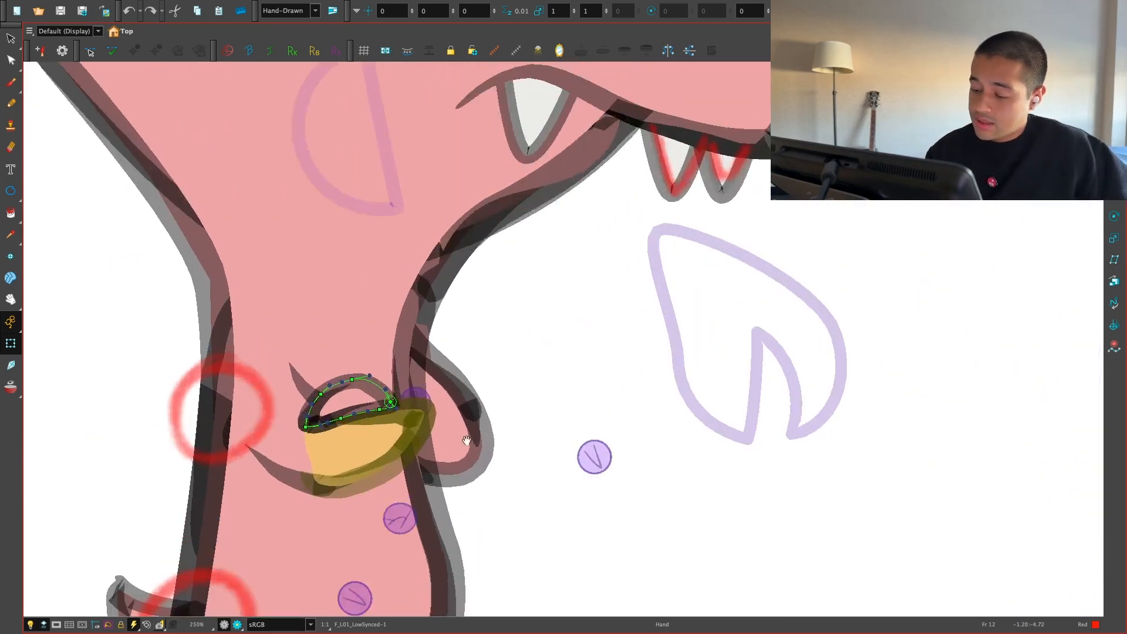
key("shift+F11")
key("2")
Step: Pull the lower segment's corner outward and down, then reshape its handles and neighbouring points into a tapered tip
left_click(394, 460)
left_click_drag(394, 460, 371, 480)
key("super+z")
key("super+z")
key("super+shift+z")
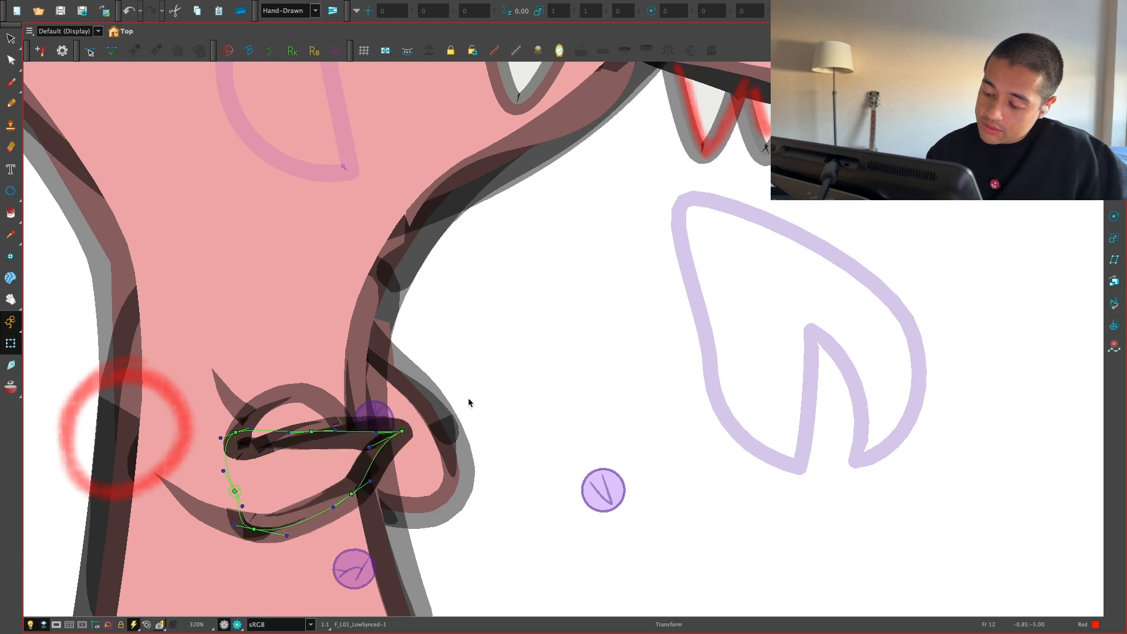
left_click_drag(377, 431, 356, 495)
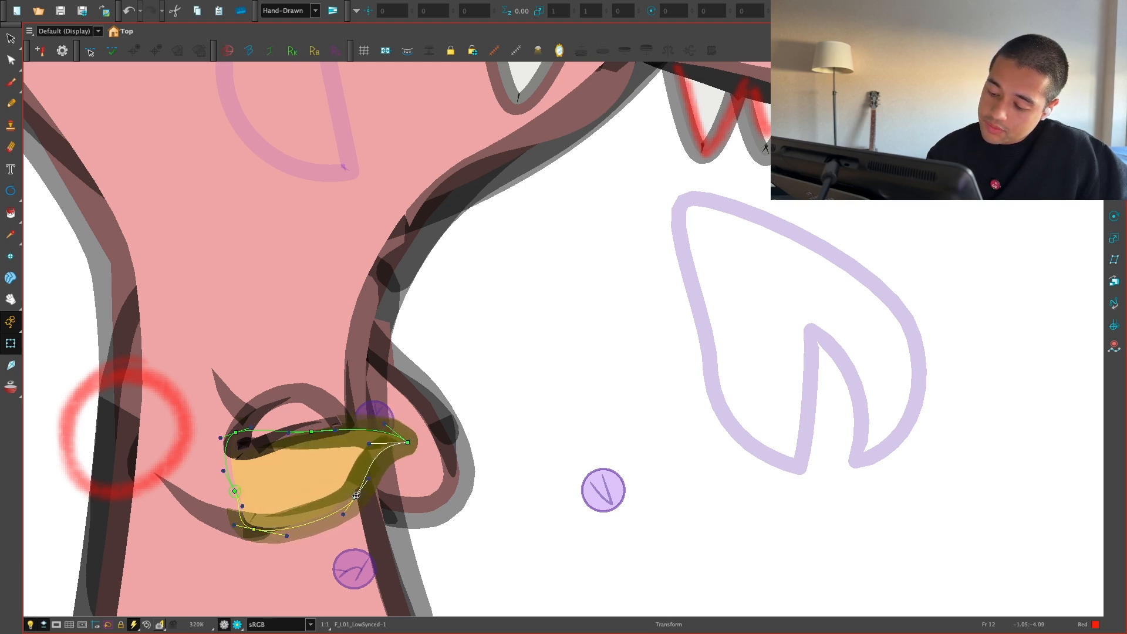
left_click_drag(387, 452, 344, 421)
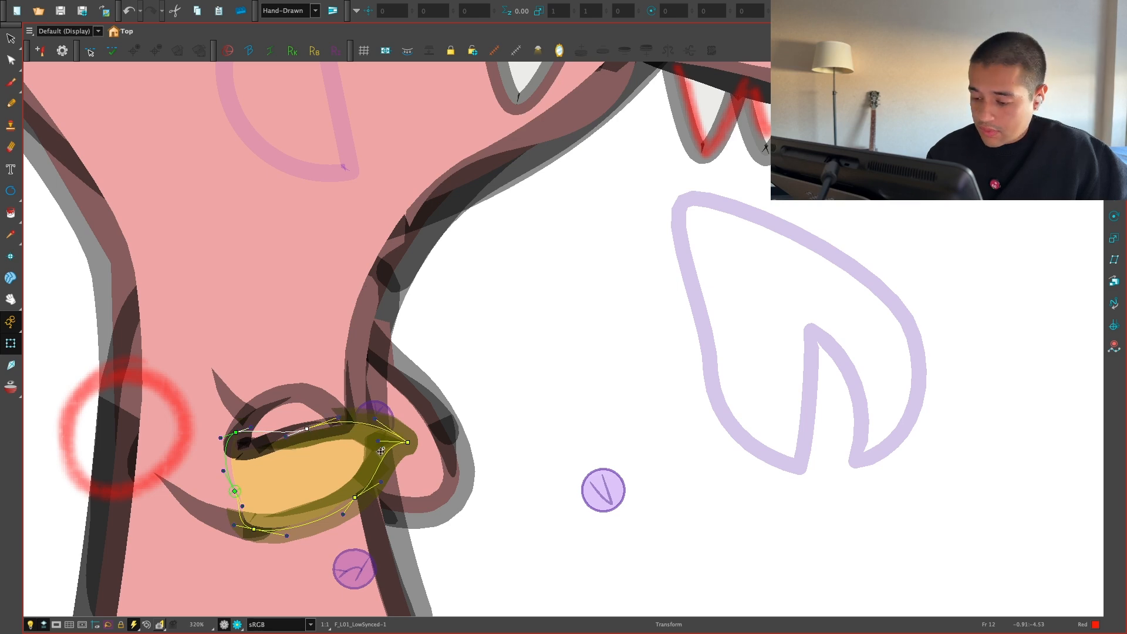
left_click_drag(381, 484, 384, 477)
left_click_drag(374, 439, 381, 428)
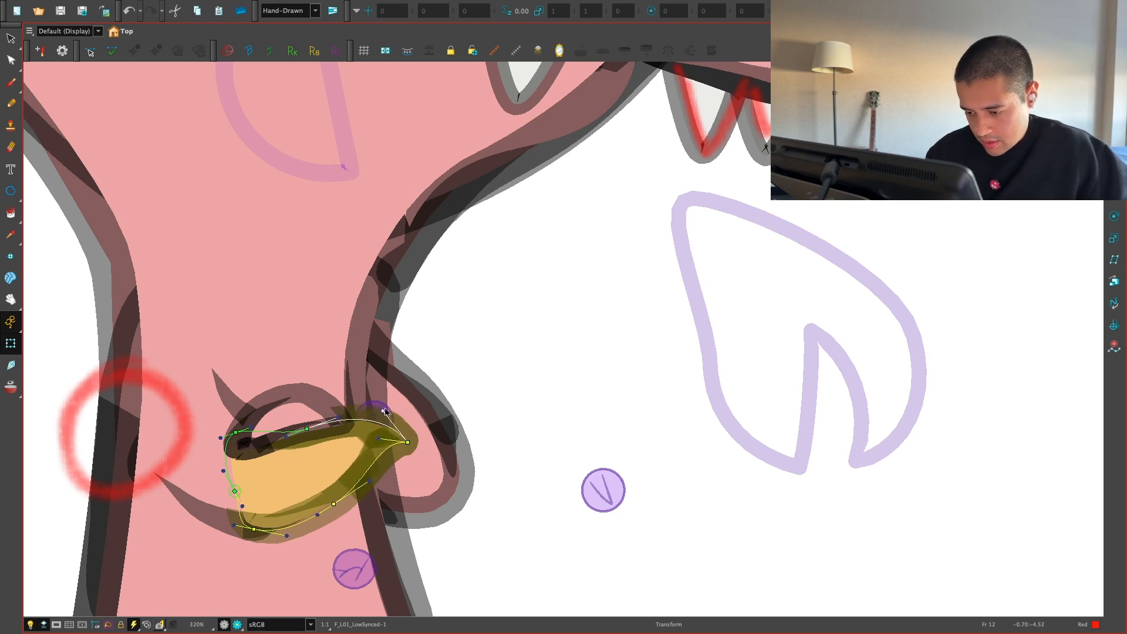
left_click(474, 370)
Step: Make a slight adjustment to the folded limb near the belly outline and preview the rendered result
scroll(474, 370, "down", 5)
scroll(481, 319, "up", 2)
left_click_drag(414, 465, 548, 456)
scroll(520, 357, "up", 3)
left_click(408, 492)
left_click_drag(408, 493, 412, 491)
key("1")
key("1")
key("1")
key("1")
key("1")
left_click(236, 624)
Step: Compare the full rendered creature's pose and folded limb with the blue sketch
key("1")
key("1")
key("1")
key("1")
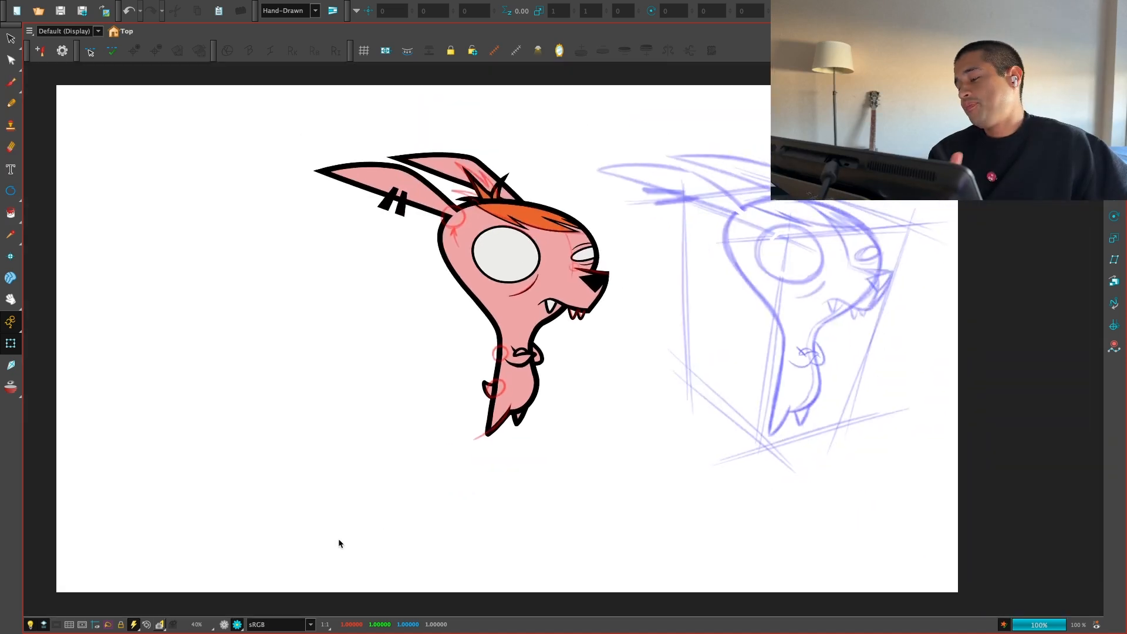
key("2")
key("2")
left_click_drag(627, 468, 580, 500)
key("1")
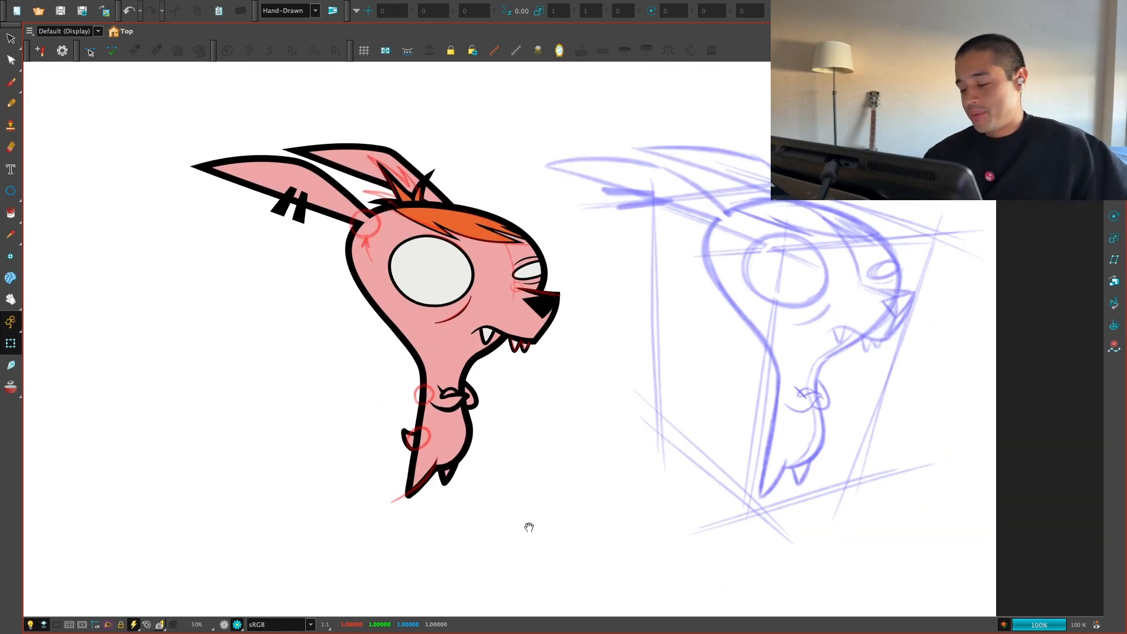
key("2")
key("2")
left_click_drag(529, 527, 587, 494)
Step: Select the limb piece protruding past the belly and nudge its outer-edge deformation point slightly upward
key("2")
key("2")
key("2")
mouse_move(317, 544)
left_mouse_down()
mouse_move(358, 503)
mouse_move(414, 495)
left_mouse_up()
left_click(431, 432)
key("2")
key("2")
left_click(366, 478)
left_click_drag(434, 443, 435, 440)
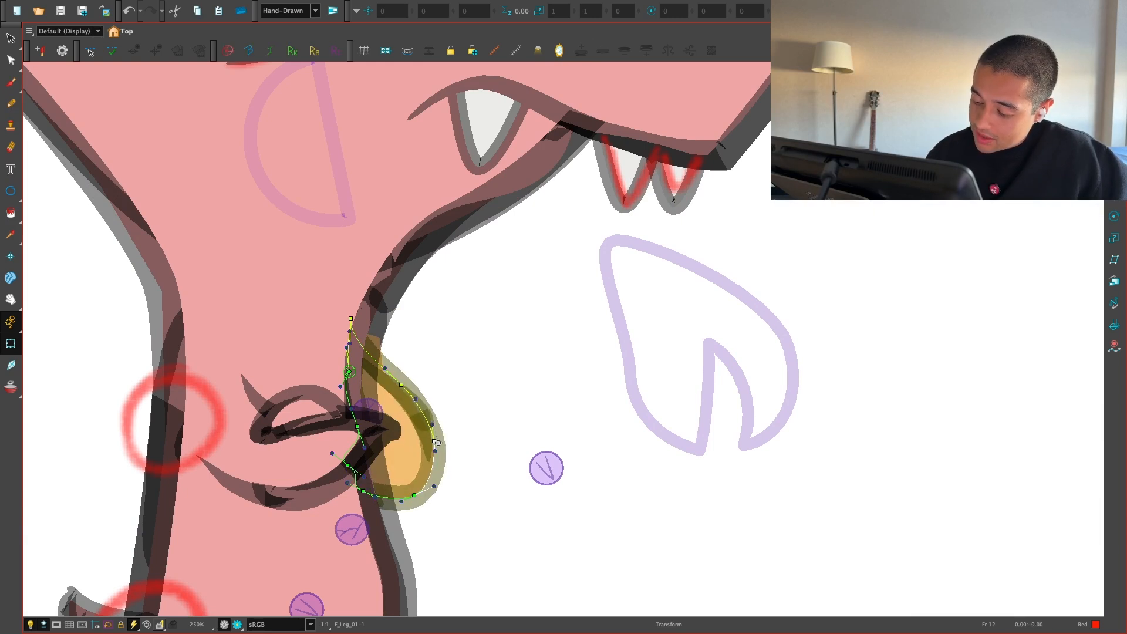
key("Escape")
left_click(237, 625)
Step: Review the protruding limb piece in the rendered preview and check the whole silhouette beside the blue sketch
key("1")
key("1")
key("1")
key("1")
key("1")
key("1")
key("1")
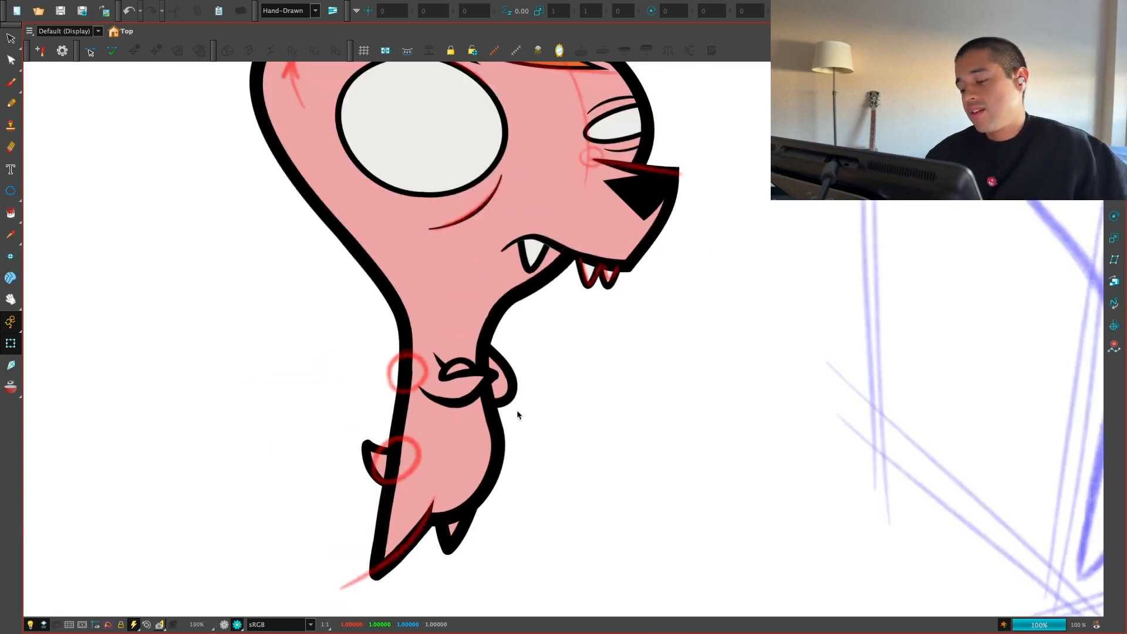
key("1")
key("1")
left_click_drag(506, 491, 488, 519)
key("2")
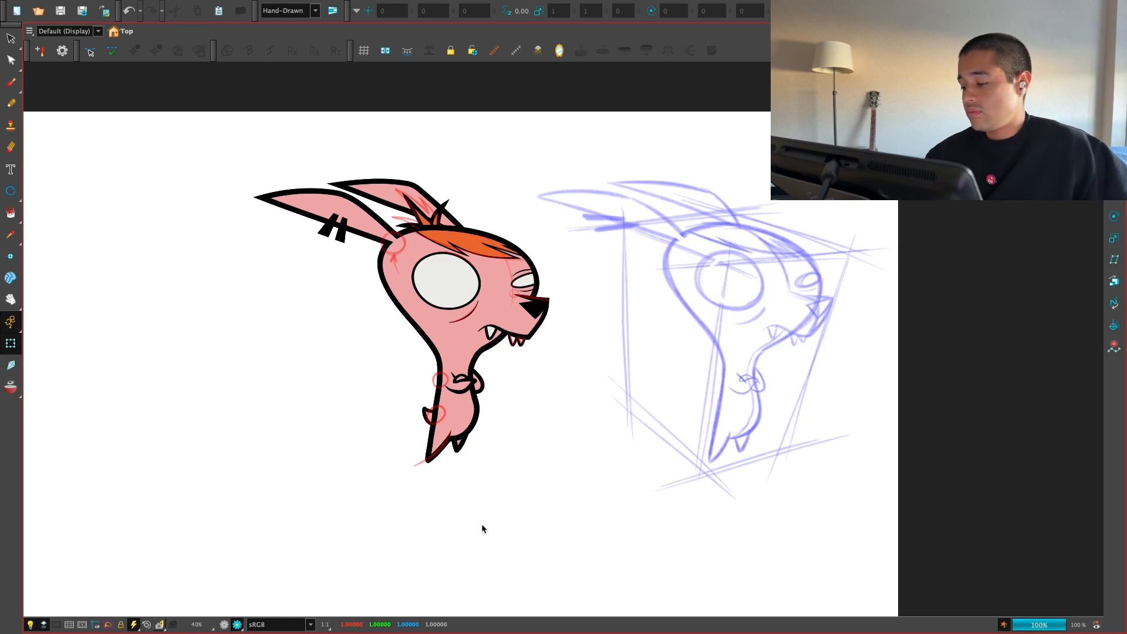
key("2")
key("2")
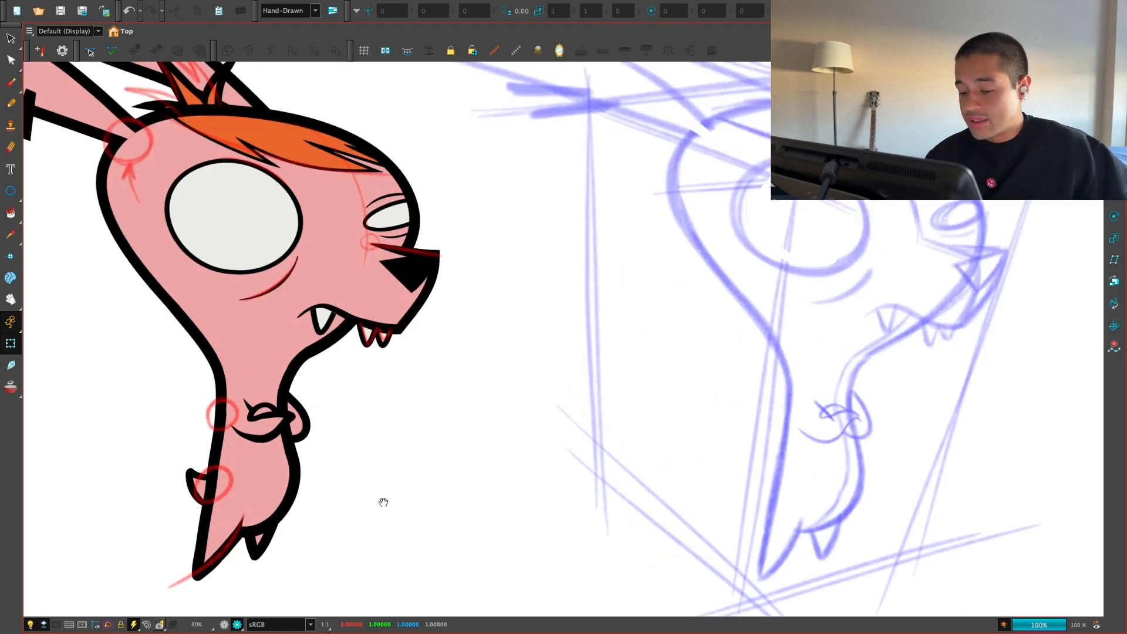
Step: Try stretching the upper folded-limb piece's inner end toward the outer tip of the fold and undo it
key("2")
key("2")
key("2")
key("2")
left_click(412, 393)
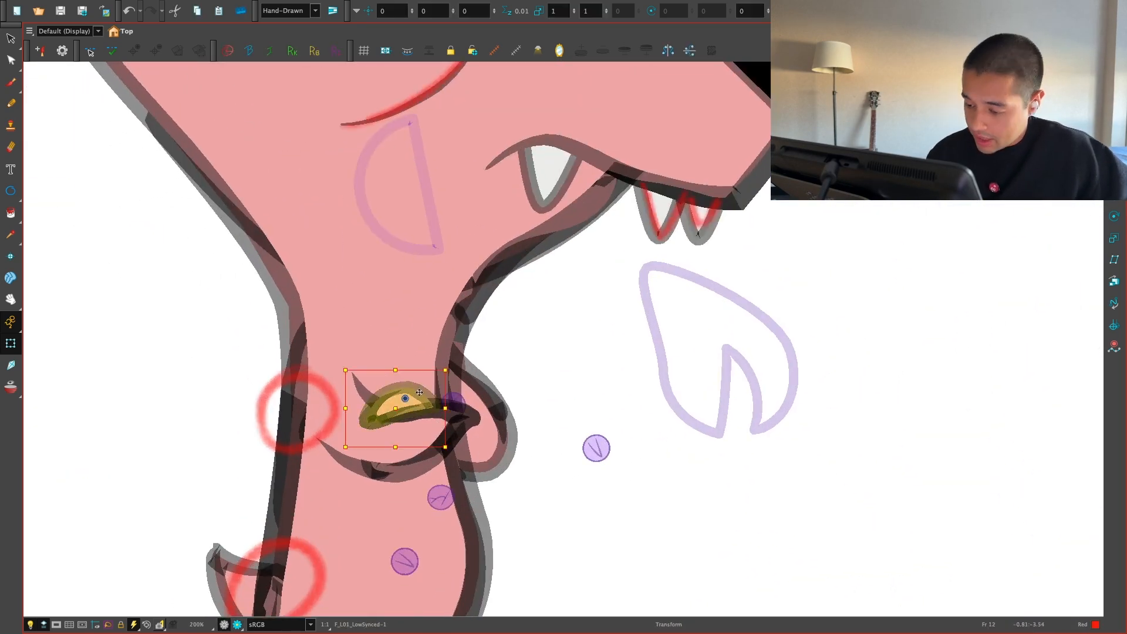
key("shift+F11")
left_click(552, 423)
key("2")
left_click_drag(404, 422, 454, 447)
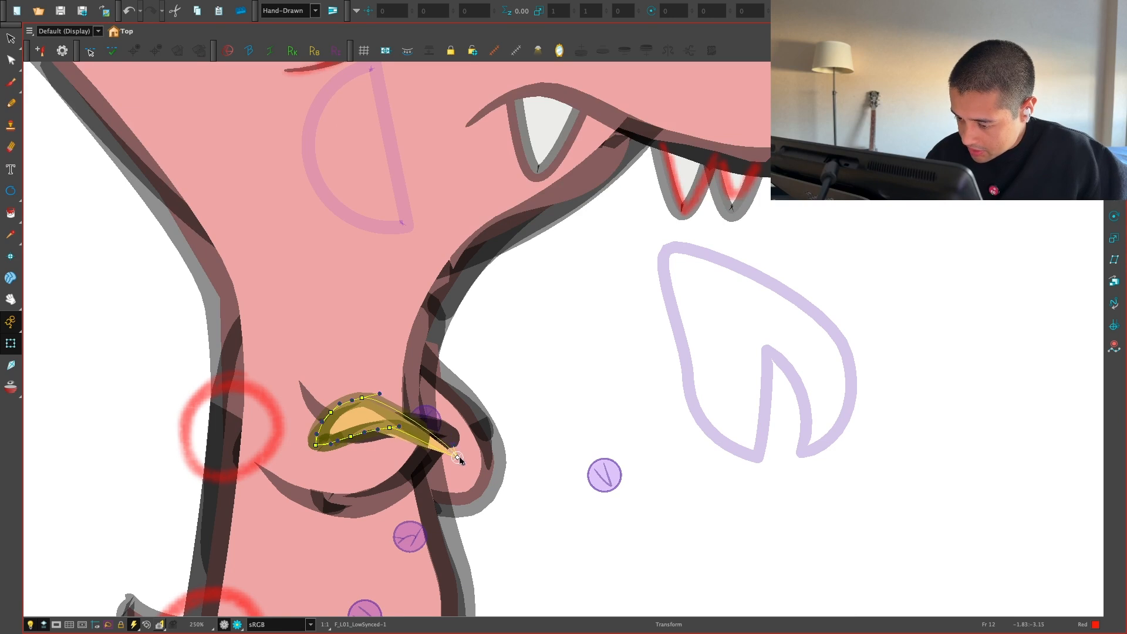
key("super+z")
Step: Select the limb piece protruding past the belly and reposition its inner deformation point to shape the fold's pointed tip
left_click(523, 422)
key("shift+c")
left_click(491, 435)
key("shift+F11")
left_click(531, 428)
left_click_drag(418, 431, 448, 449)
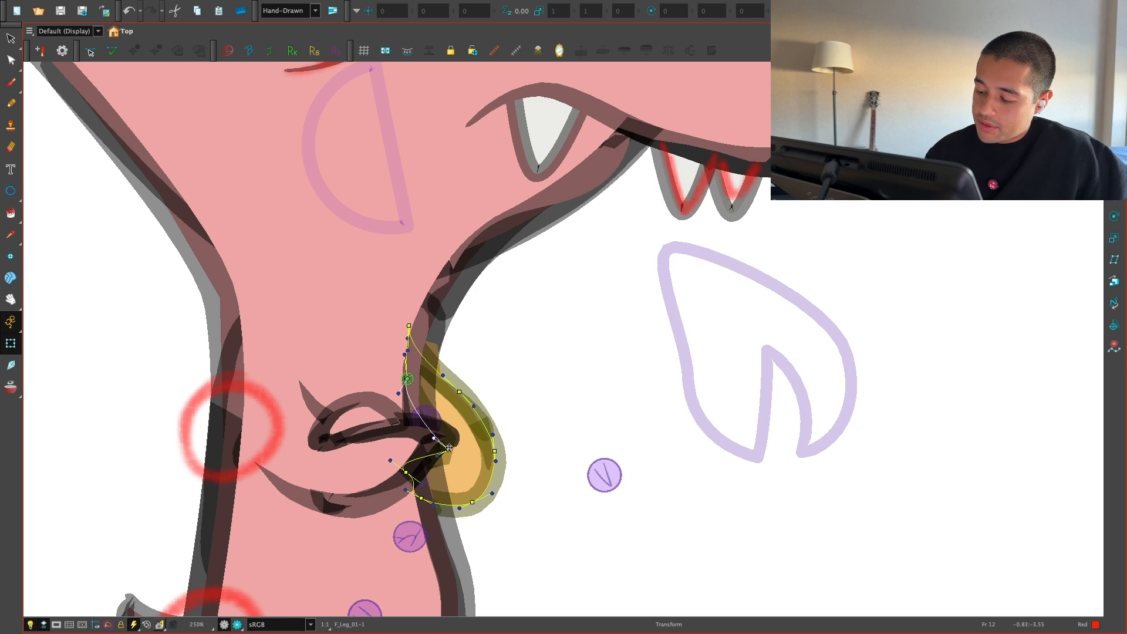
left_click(506, 415)
key("1")
key("2")
key("2")
left_click_drag(438, 436, 427, 438)
Step: Examine the reshaped fold tip in the rendered preview, up close and within the whole creature
left_click(237, 625)
left_click(224, 625)
key("1")
left_click(512, 433)
key("2")
left_click(237, 625)
key("1")
key("1")
key("1")
key("1")
key("1")
key("1")
Step: Nudge the protruding limb piece's inner tip point slightly outward
left_click(224, 625)
key("2")
key("2")
key("2")
key("2")
key("2")
left_click_drag(463, 441, 468, 443)
Step: Review the nudged fold tip in the rendered preview against the full silhouette
left_click(239, 625)
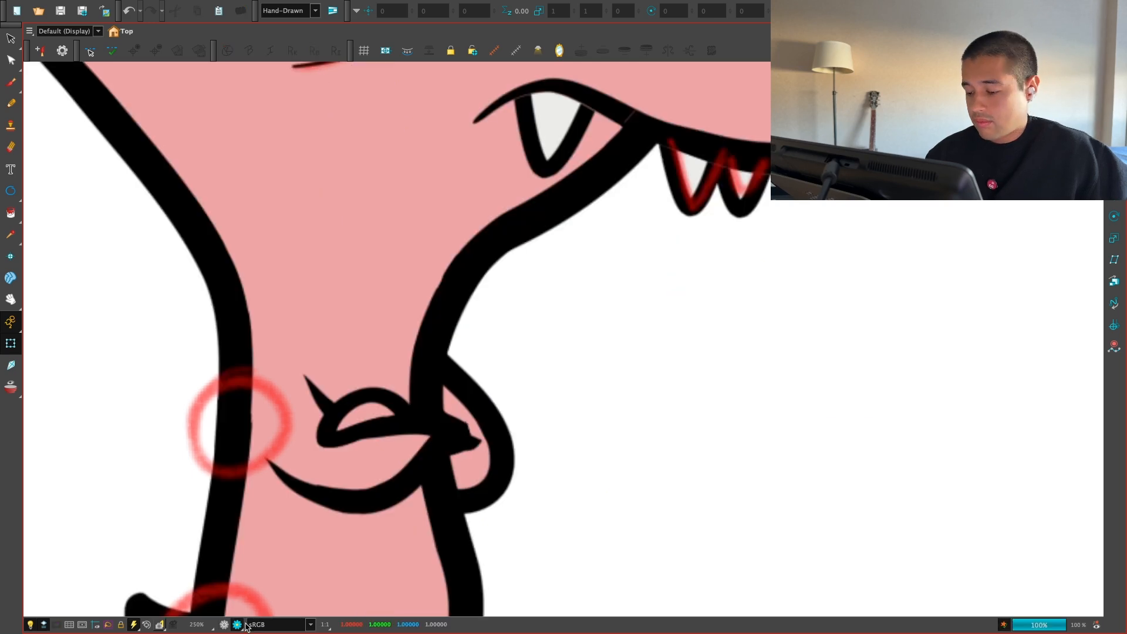
left_click(240, 625)
key("1")
left_click(238, 625)
key("1")
key("1")
key("1")
key("1")
key("1")
Step: Select the lower folded-limb piece and adjust its bottom deformation points to smooth the curved underside line
left_click(224, 625)
key("2")
key("2")
key("2")
key("2")
key("2")
key("2")
key("2")
left_click(428, 469)
left_click(382, 458)
left_click_drag(414, 507, 389, 499)
left_click_drag(469, 521, 482, 519)
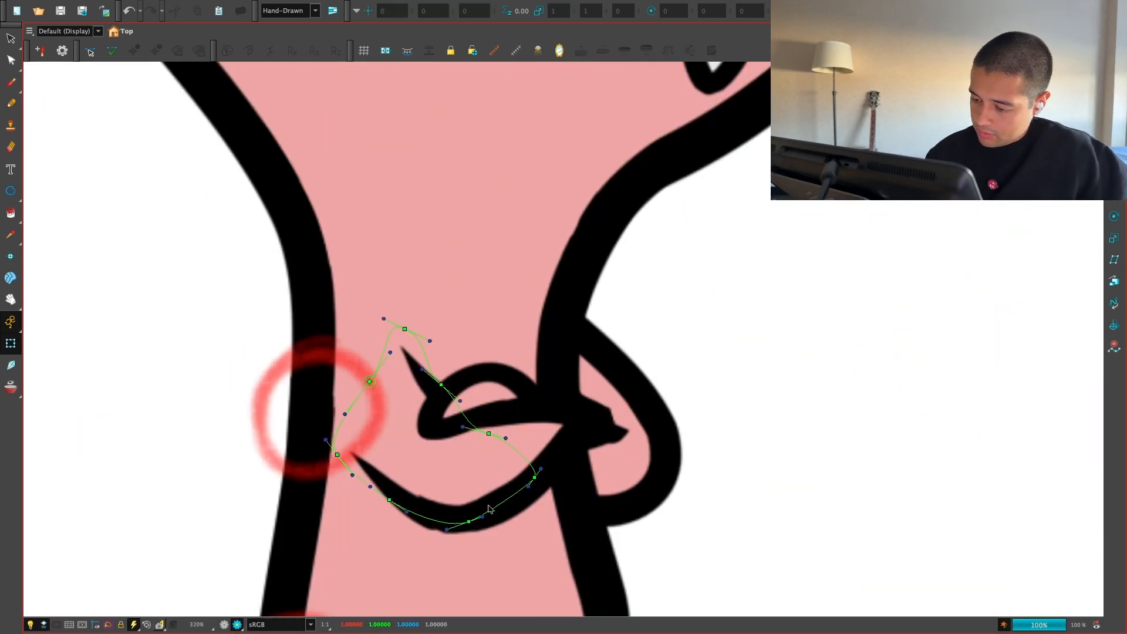
Step: Compare the smoothed lower limb curve with the blue sketch at full-figure view and close up
left_click(664, 447)
key("1")
key("1")
key("1")
left_click_drag(674, 445, 539, 501)
key("1")
key("1")
key("1")
key("1")
key("1")
key("2")
key("2")
key("2")
key("2")
key("2")
key("2")
key("2")
Step: Select the protruding limb piece again and fine-tune the position of its inner tip point
left_click(452, 451)
key("2")
left_click_drag(457, 456, 455, 458)
left_click(536, 453)
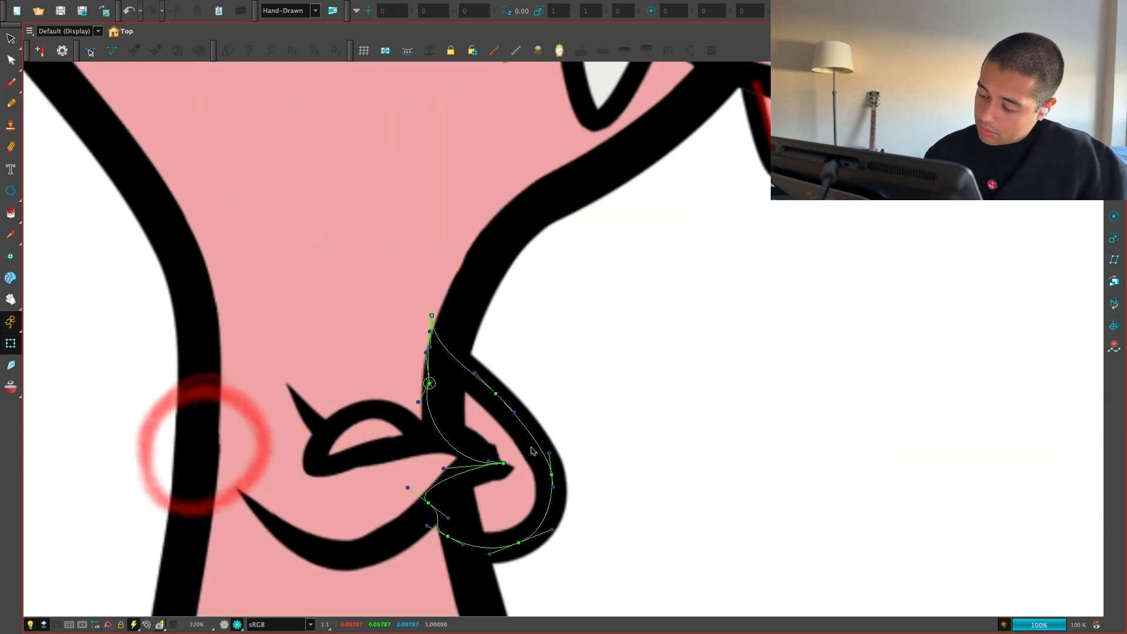
Step: Check the whole creature's pose beside the blue sketch in the rendered and working views
left_click(615, 494)
key("1")
key("1")
key("1")
key("1")
key("1")
key("1")
key("1")
key("1")
left_click_drag(603, 518, 511, 566)
left_click(224, 624)
left_click_drag(267, 548, 290, 592)
key("2")
key("1")
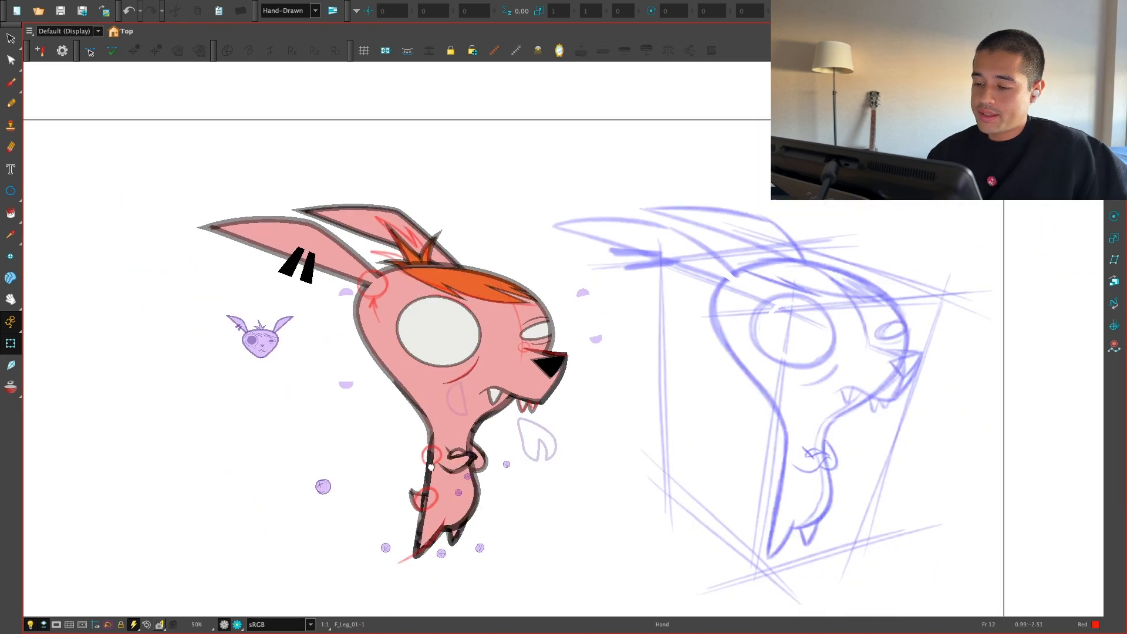
Step: Select the hair tuft above the forehead and bend its front spike backward along the red guide marks using its deformation points
key("2")
left_click_drag(407, 369, 406, 391)
key("2")
key("2")
key("2")
left_click_drag(514, 434, 646, 604)
left_click(237, 625)
key("2")
key("2")
key("2")
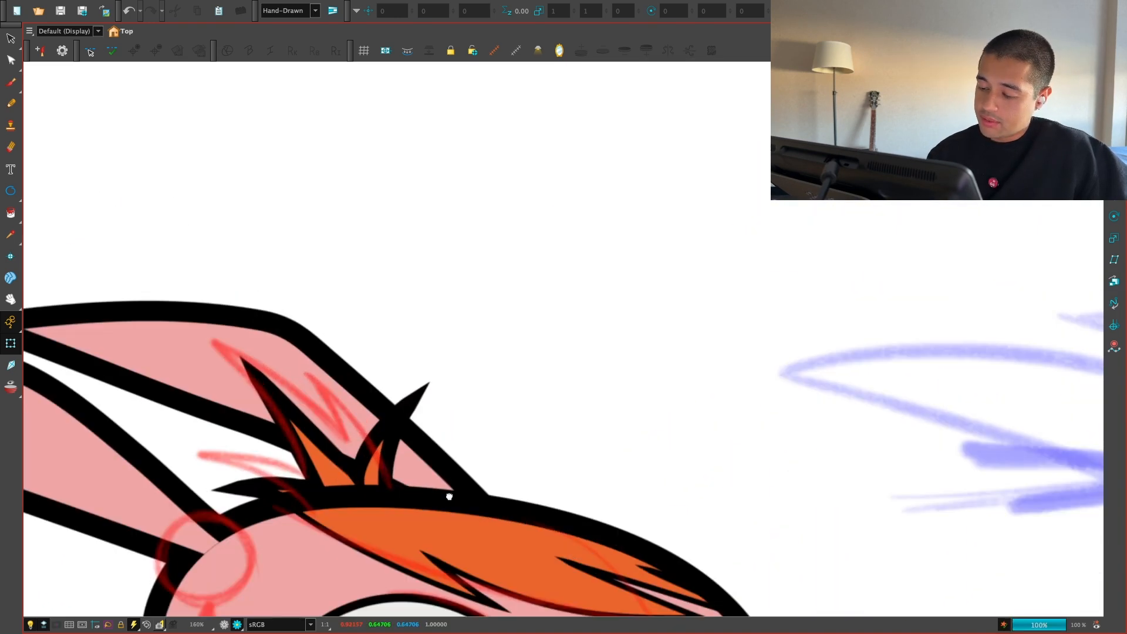
left_click_drag(418, 505, 447, 468)
left_click(416, 506)
left_click(224, 624)
left_click_drag(339, 537, 316, 500)
left_click_drag(493, 355, 395, 365)
left_click_drag(446, 493, 472, 490)
left_click_drag(465, 565, 491, 560)
left_click_drag(403, 393, 356, 371)
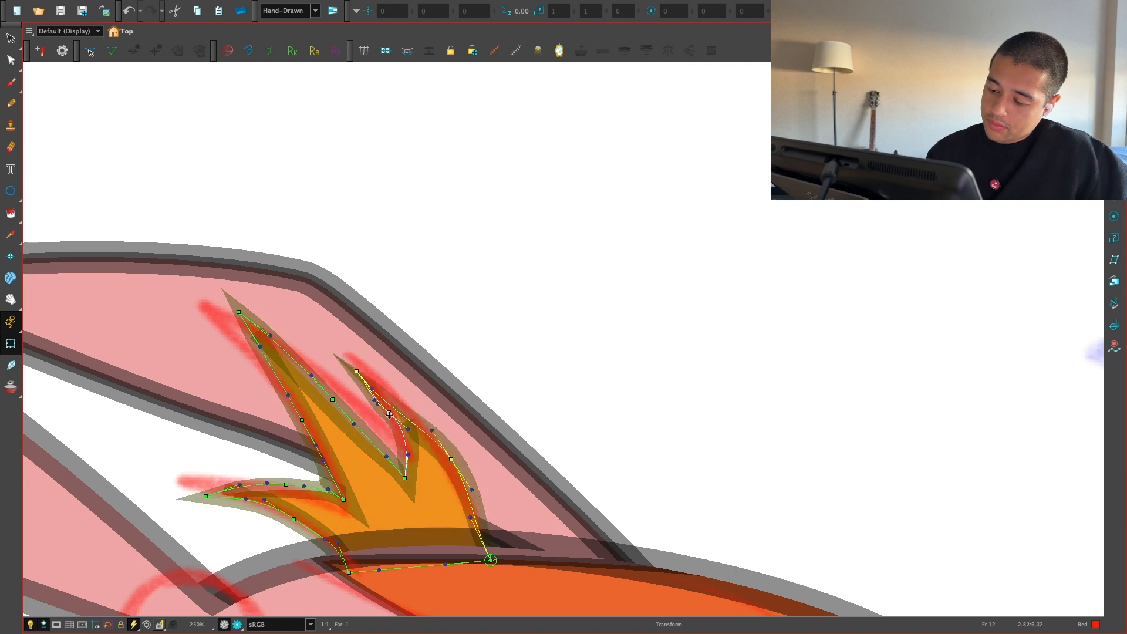
Step: Smooth the front hair spike's outer and inner edges by adjusting its curve points and handles
left_click_drag(451, 459, 446, 437)
key("2")
left_click_drag(356, 381, 386, 376)
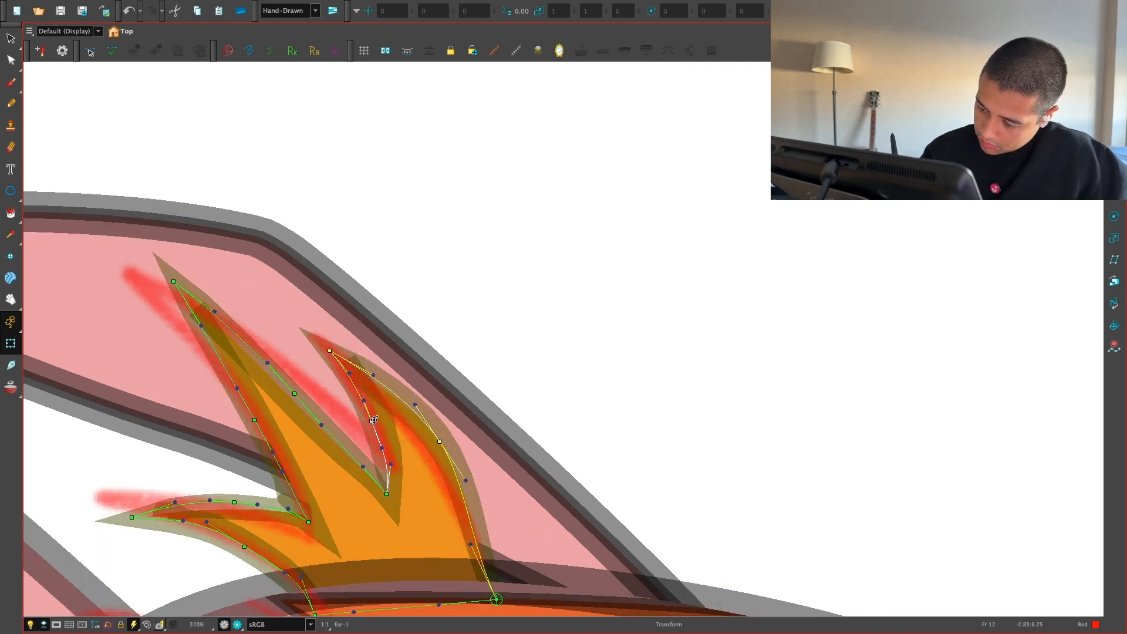
left_click_drag(378, 423, 385, 422)
left_click_drag(482, 546, 498, 543)
left_click_drag(515, 560, 492, 458)
Step: Bend the hair tuft's rear spike backward into a curve by moving its tip and edge points
left_click(416, 414)
key("1")
key("1")
left_click_drag(534, 238, 509, 212)
key("F11")
left_click_drag(335, 257, 318, 273)
left_click_drag(418, 328, 397, 339)
mouse_move(345, 291)
left_mouse_down()
mouse_move(352, 281)
mouse_move(343, 293)
left_mouse_up()
left_click_drag(398, 340, 400, 336)
left_click_drag(465, 373, 475, 389)
left_click(511, 254)
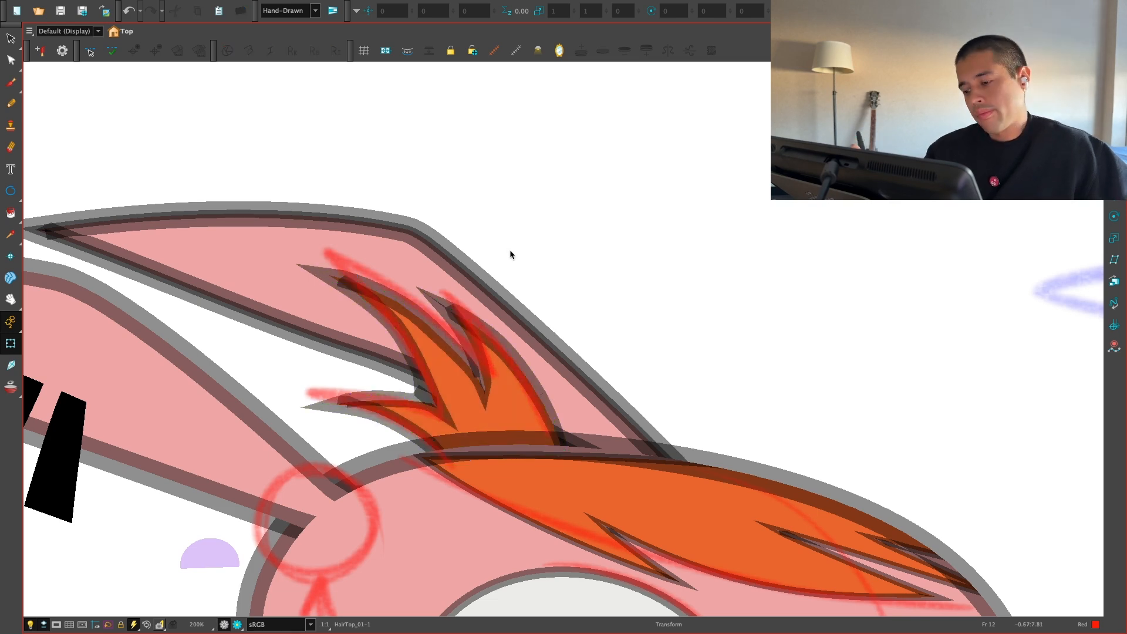
Step: Examine the reshaped hair tuft against the ears, head and blue sketch, including in the rendered preview
key("1")
left_click(426, 317)
key("F11")
key("1")
left_click_drag(344, 303, 605, 423)
key("2")
key("Escape")
key("shift+x")
key("1")
key("1")
left_click(236, 624)
left_click(224, 625)
key("2")
key("2")
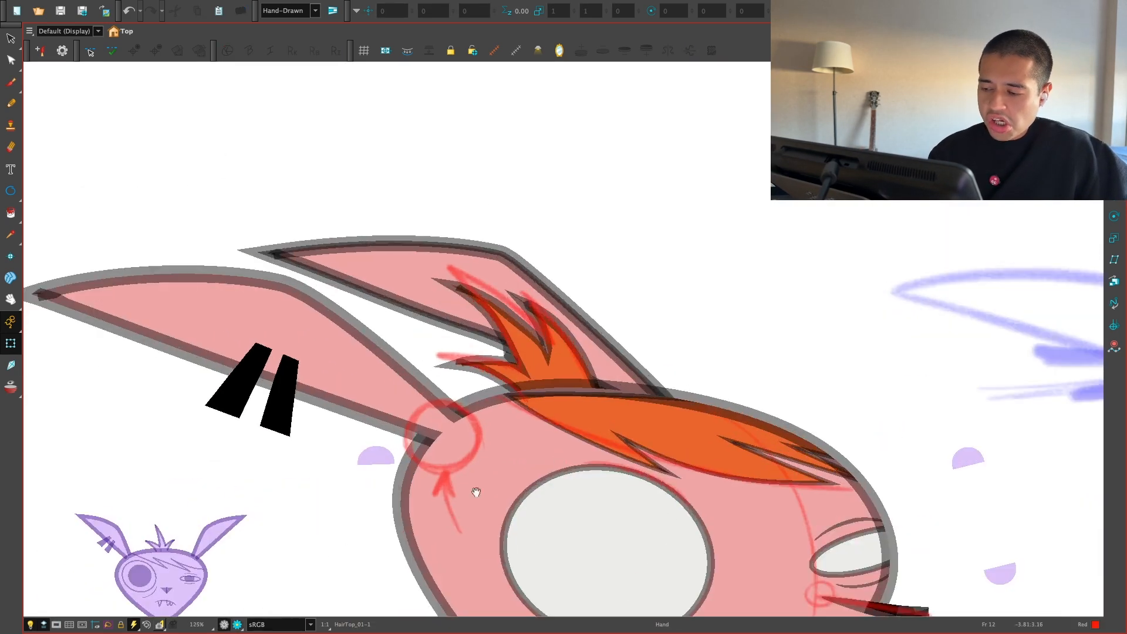
Step: Select the whole hair tuft and nudge its top slightly toward the back of the head
left_click(537, 370)
left_click_drag(532, 268, 512, 270)
key("F11")
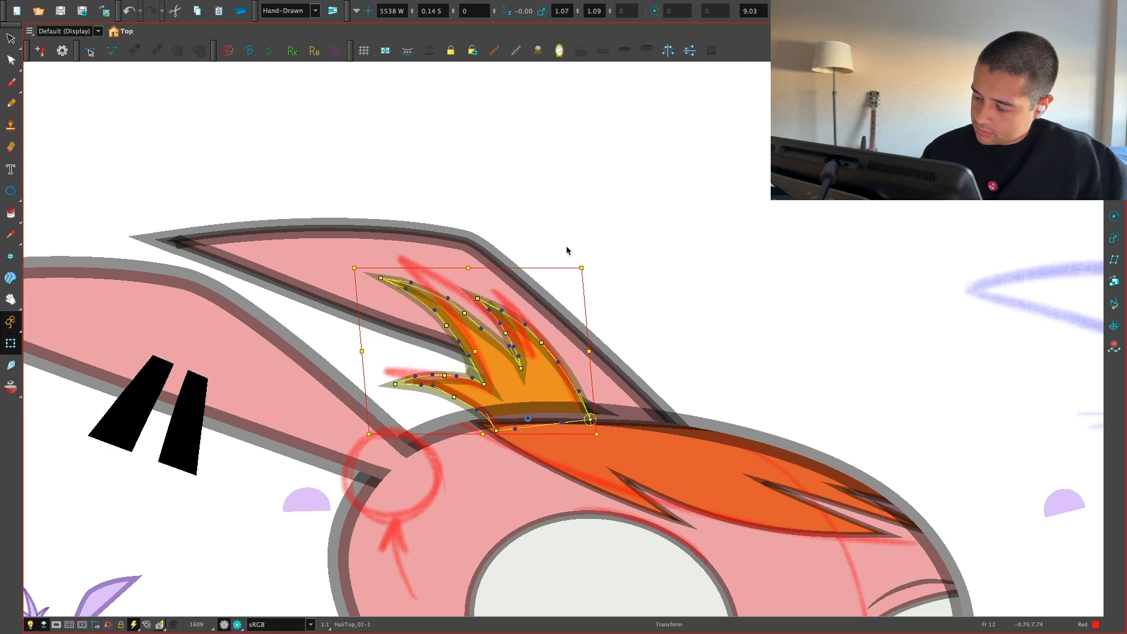
left_click(558, 249)
Step: Refine the hair tuft by adjusting the front spike's edge points and moving the rear spike's tip toward the red guide
key("2")
key("2")
left_click(497, 364)
left_click_drag(506, 381, 503, 384)
left_click_drag(448, 294, 446, 296)
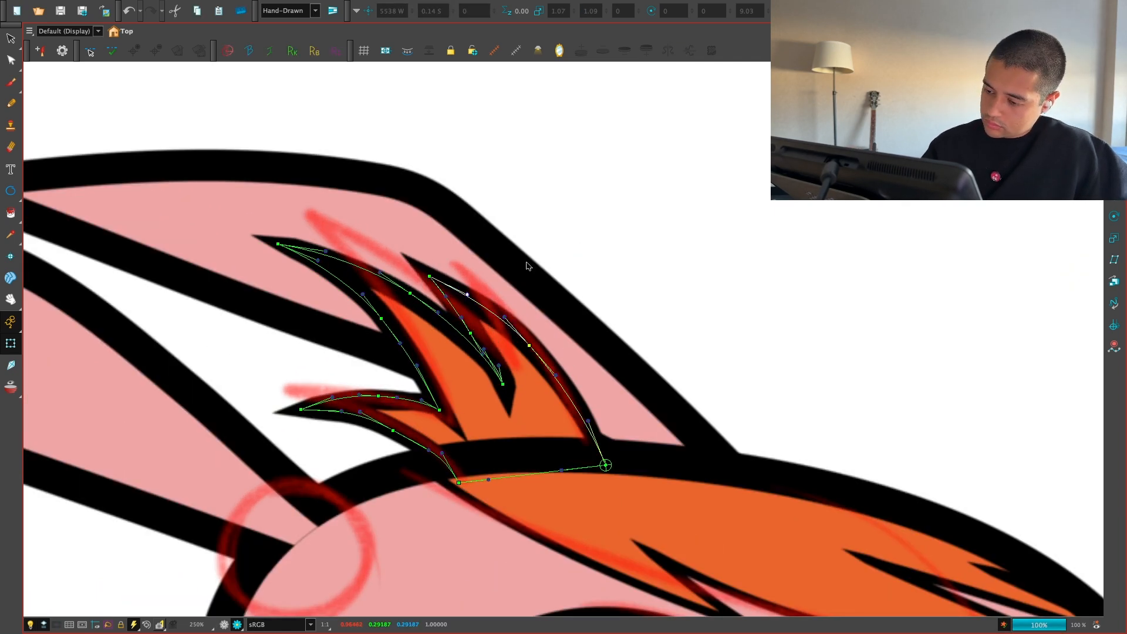
left_click_drag(529, 346, 533, 346)
left_click_drag(474, 330, 475, 332)
left_click_drag(326, 251, 345, 231)
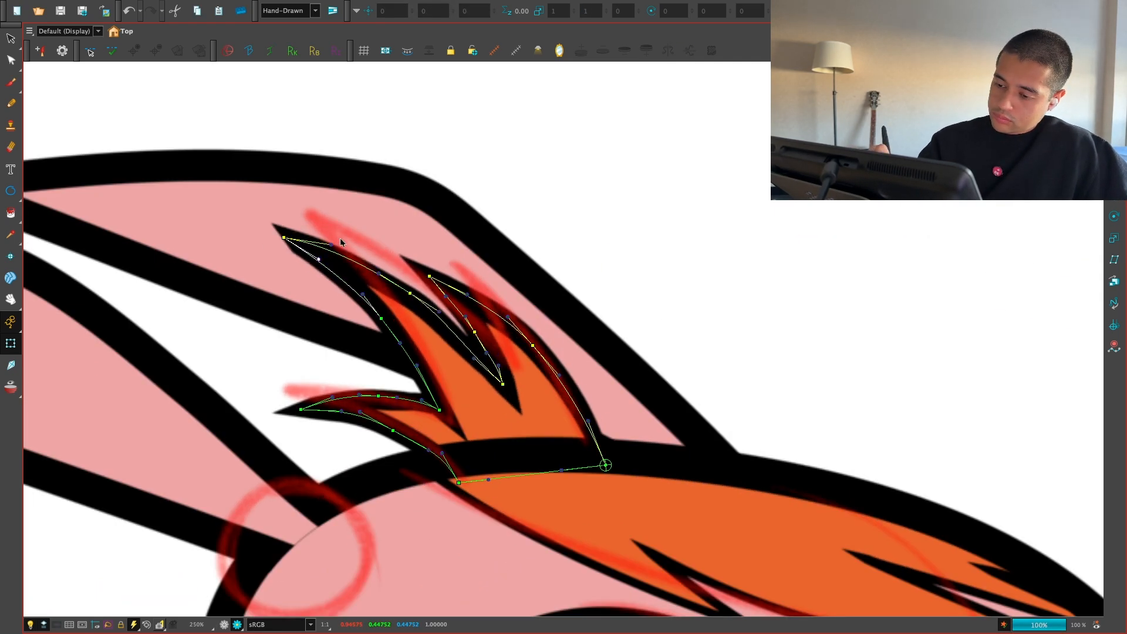
Step: Hide the hair tuft's deformation controls, restore the full workspace layout, and select the whole THOM-G-P rig at frame 12
key("1")
key("1")
key("1")
key("1")
key("shift+c")
key("super+f")
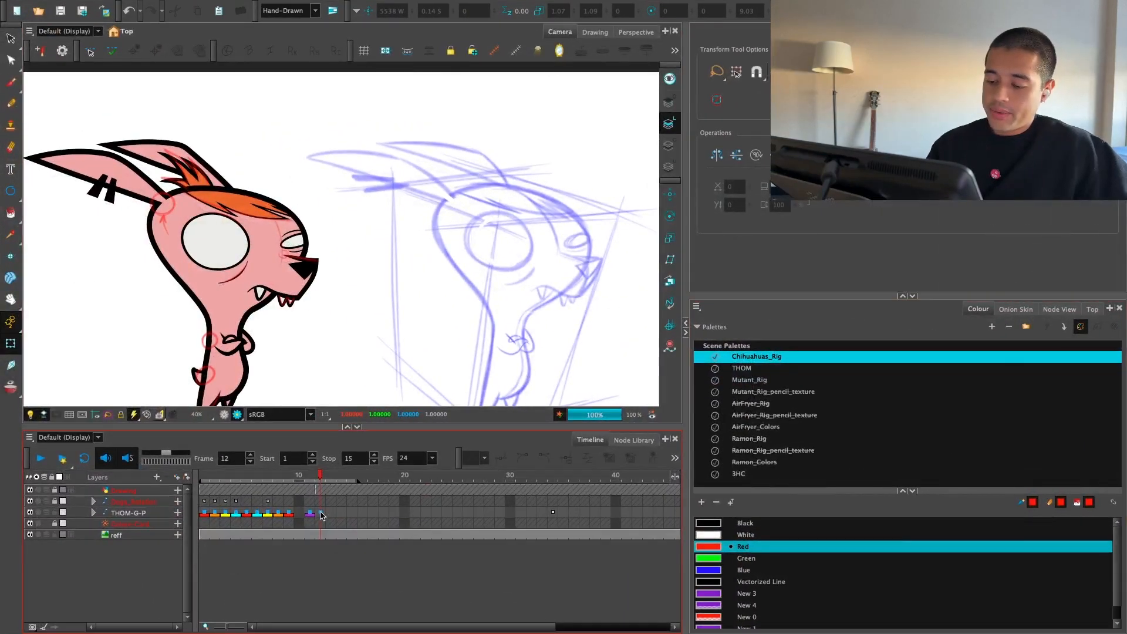
left_click(320, 513)
left_click(310, 513)
left_click(320, 514)
left_click(314, 543)
key("1")
mouse_move(445, 343)
left_mouse_down()
mouse_move(463, 335)
mouse_move(488, 363)
left_mouse_up()
left_click(321, 513)
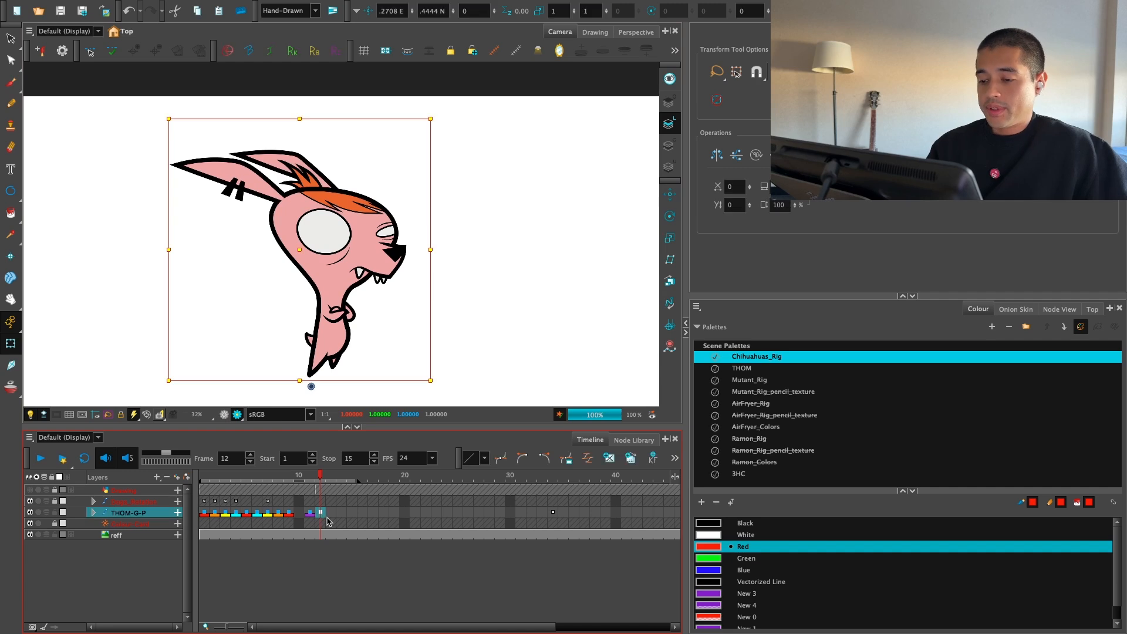
key(".")
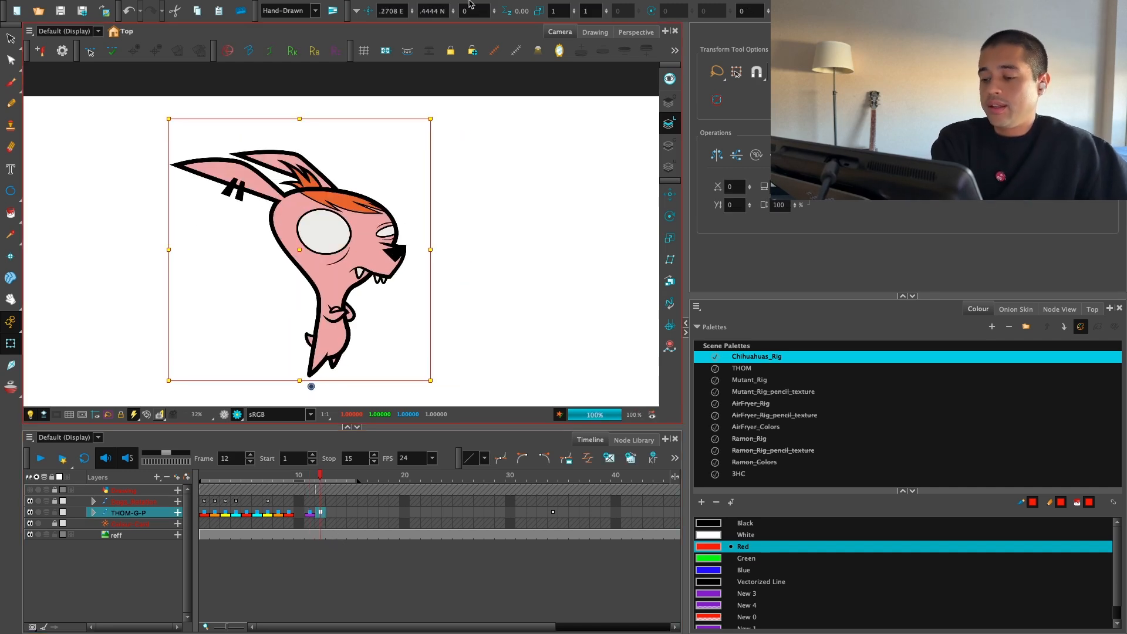
Step: Switch to QuickTime Player and scrub Chihuahua Animatic V01.mp4 around 02:21 to examine the character's fall through the tunnel
mouse_move(470, 4)
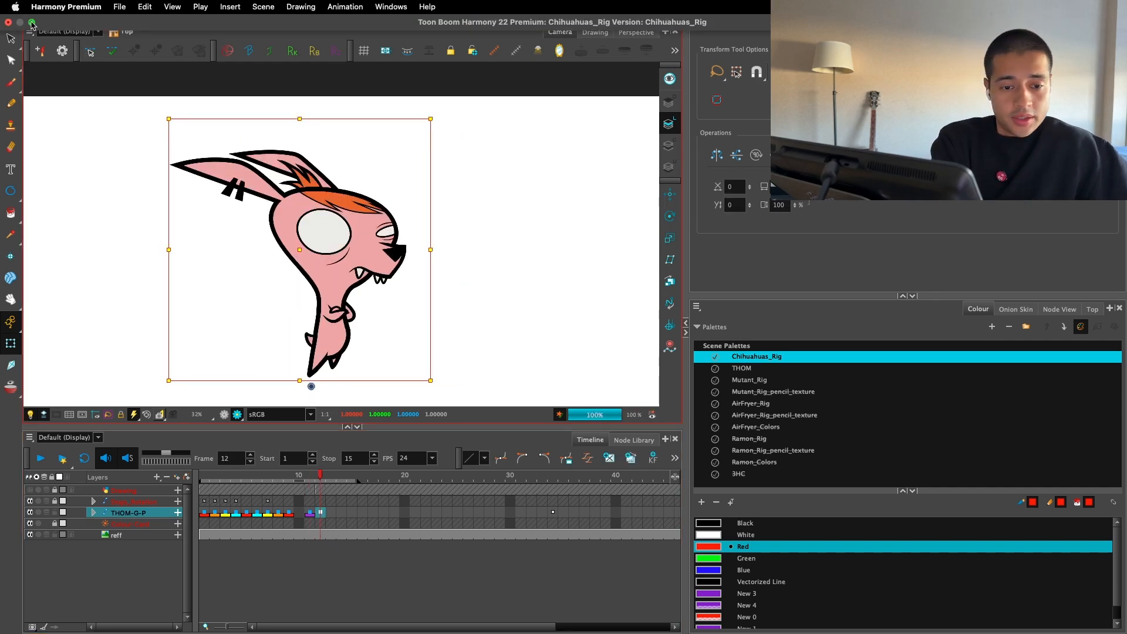
key("super+Tab")
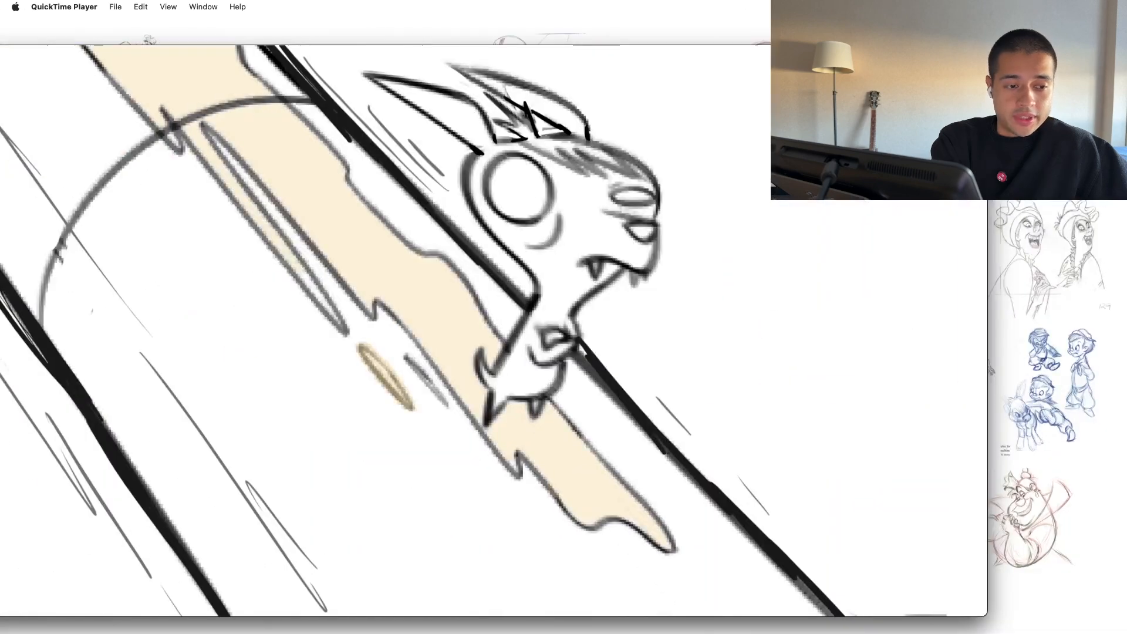
scroll(445, 324, "left", 5)
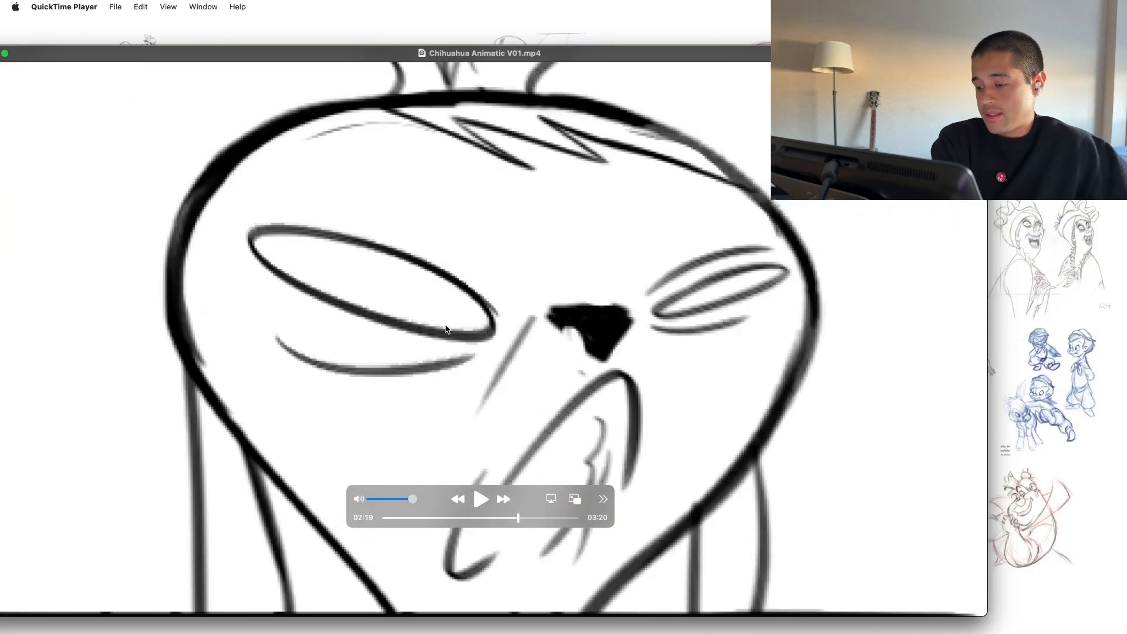
scroll(445, 324, "right", 5)
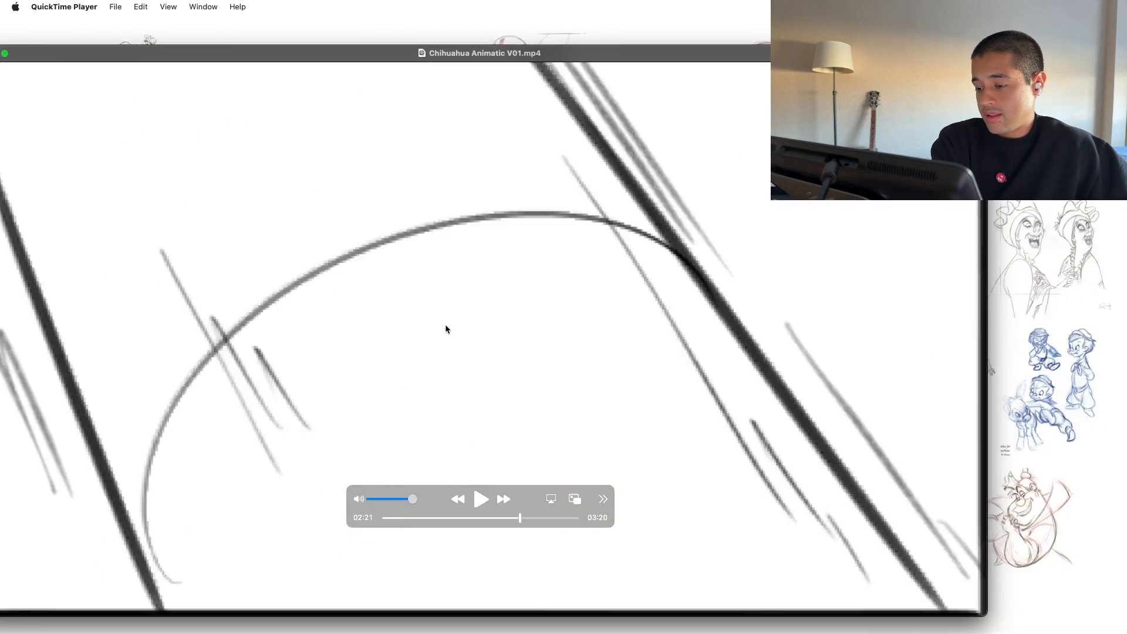
scroll(446, 328, "left", 5)
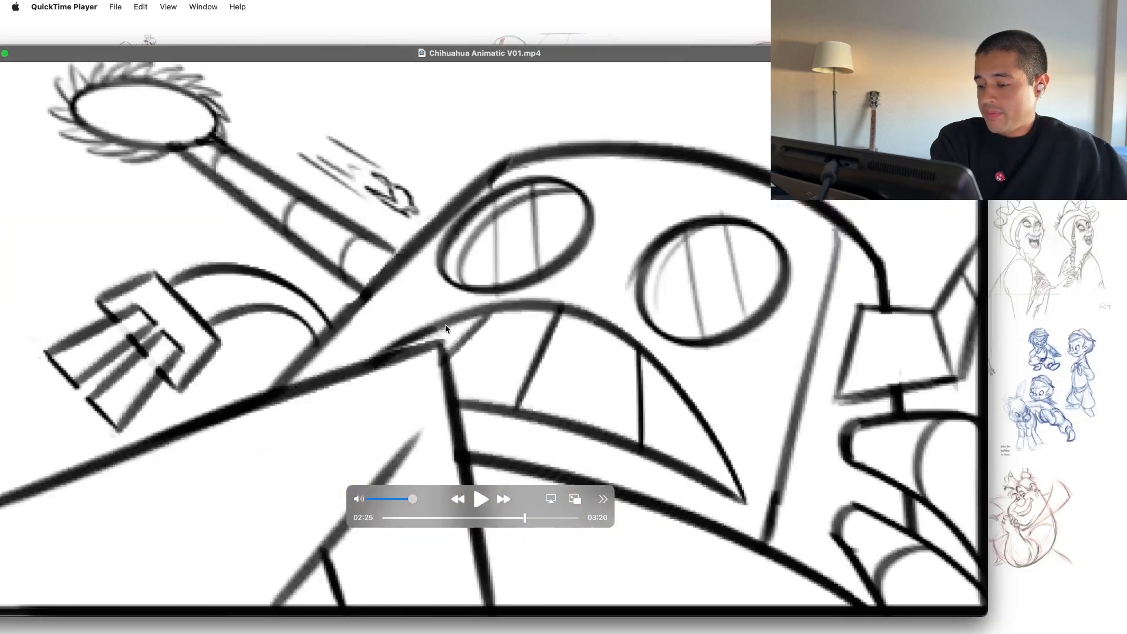
scroll(446, 329, "right", 3)
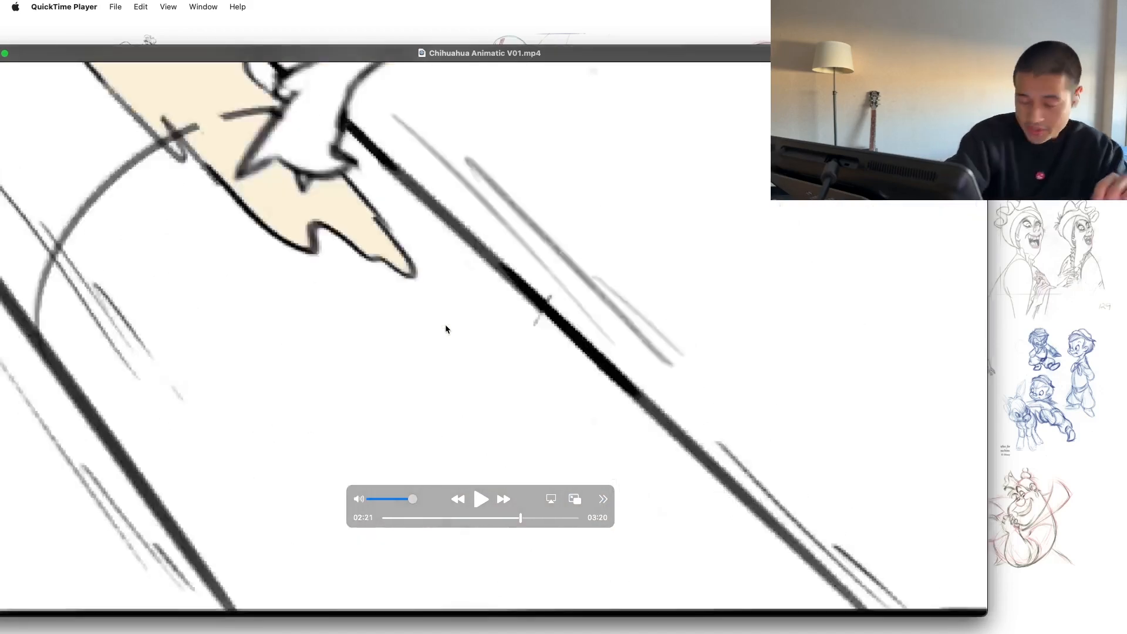
Step: Switch back to Harmony and flip through the rig's turnaround poses from frame 1, stopping at the back view on frame 5
left_click(654, 606)
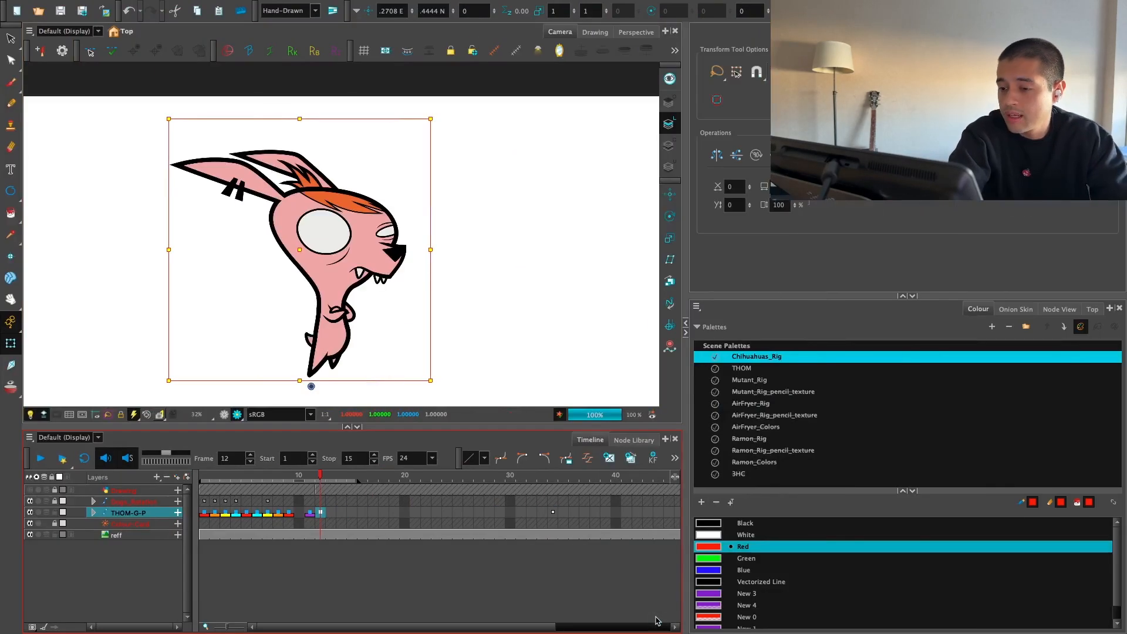
left_click_drag(286, 481, 204, 481)
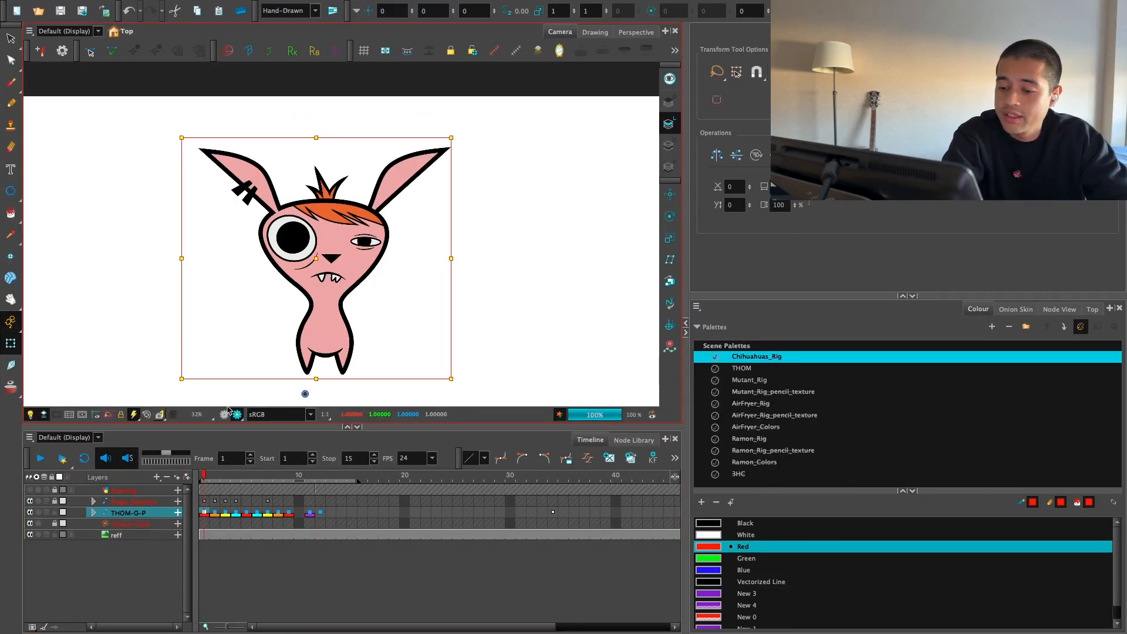
left_click(223, 414)
key("period")
key("period")
key("period")
key("period")
key("period")
key("period")
key("period")
key("period")
key("comma")
key("comma")
key("comma")
key("comma")
key("comma")
key("comma")
key("period")
key("period")
Step: Examine the back-view pose up close in the rendered preview, and return to the front view at frame 1 in OpenGL display
scroll(370, 363, "up", 3)
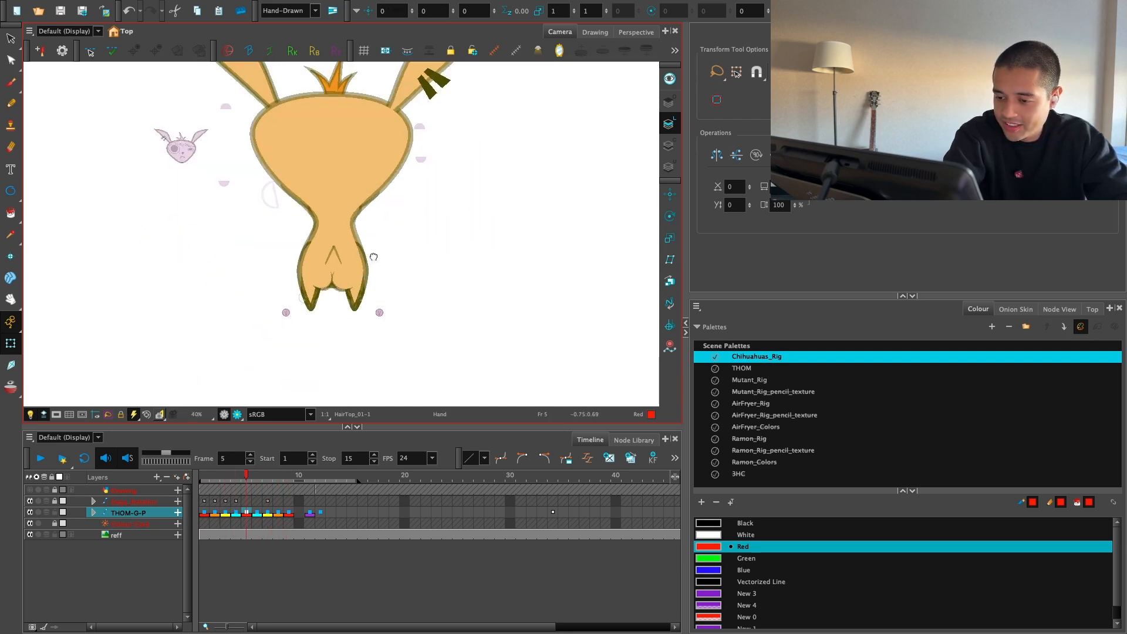
left_click(237, 414)
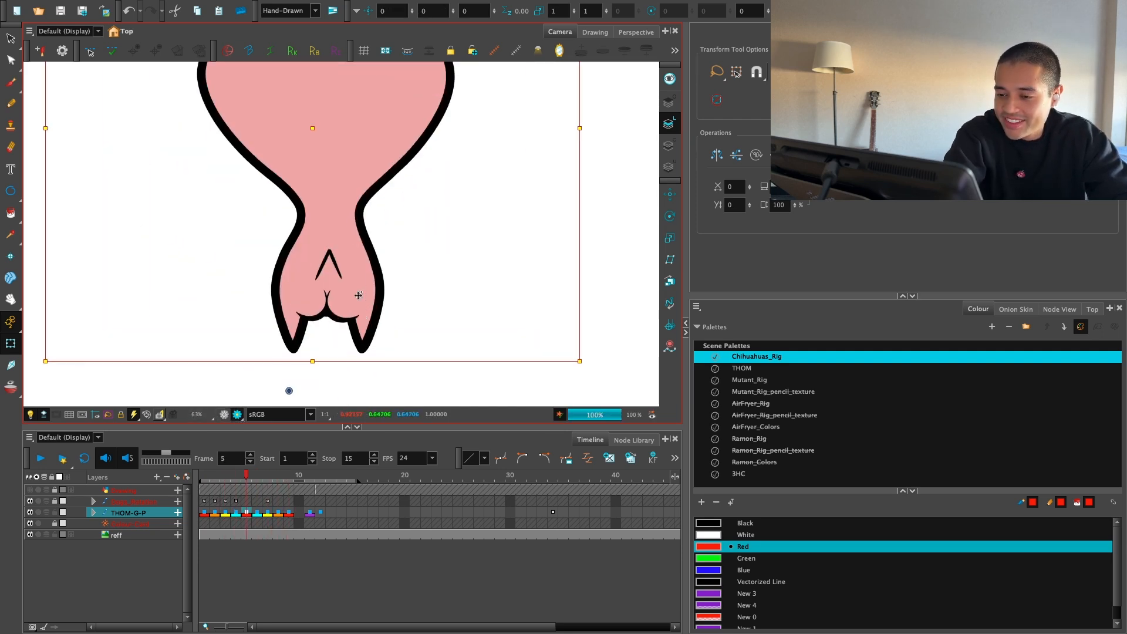
scroll(337, 335, "down", 2)
left_click_drag(337, 335, 331, 350)
key("comma")
key("comma")
key("comma")
key("comma")
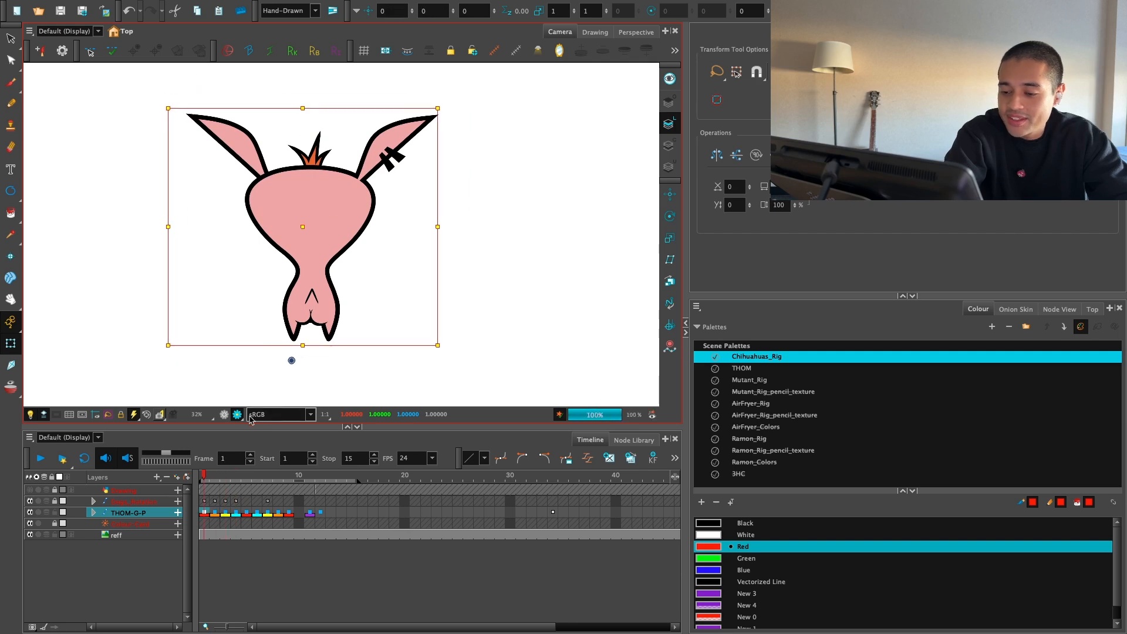
left_click(226, 415)
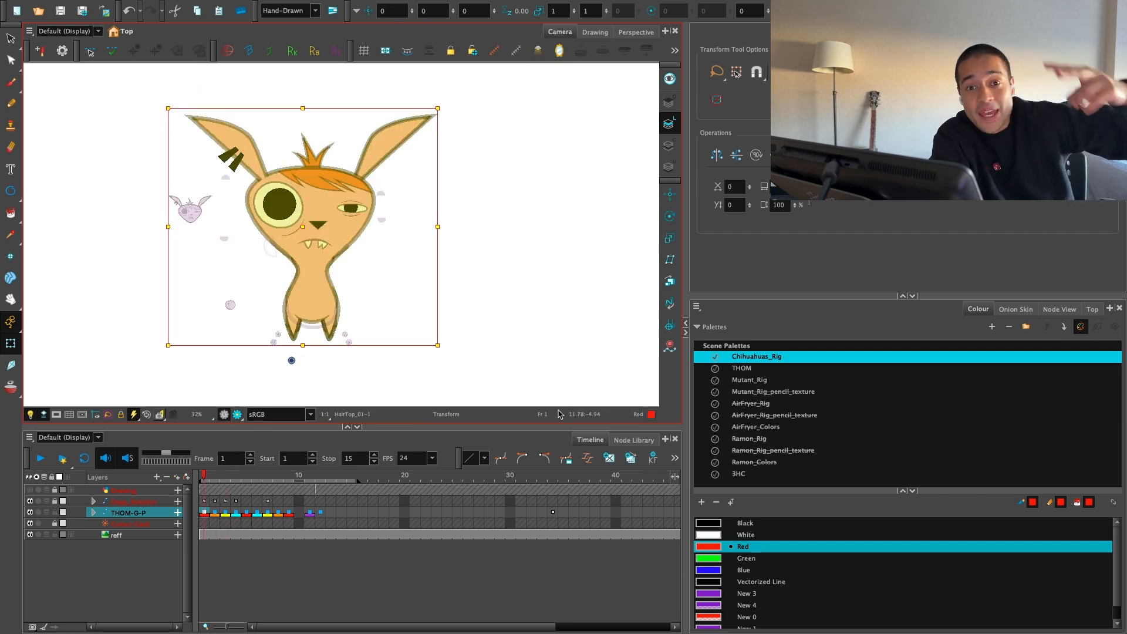